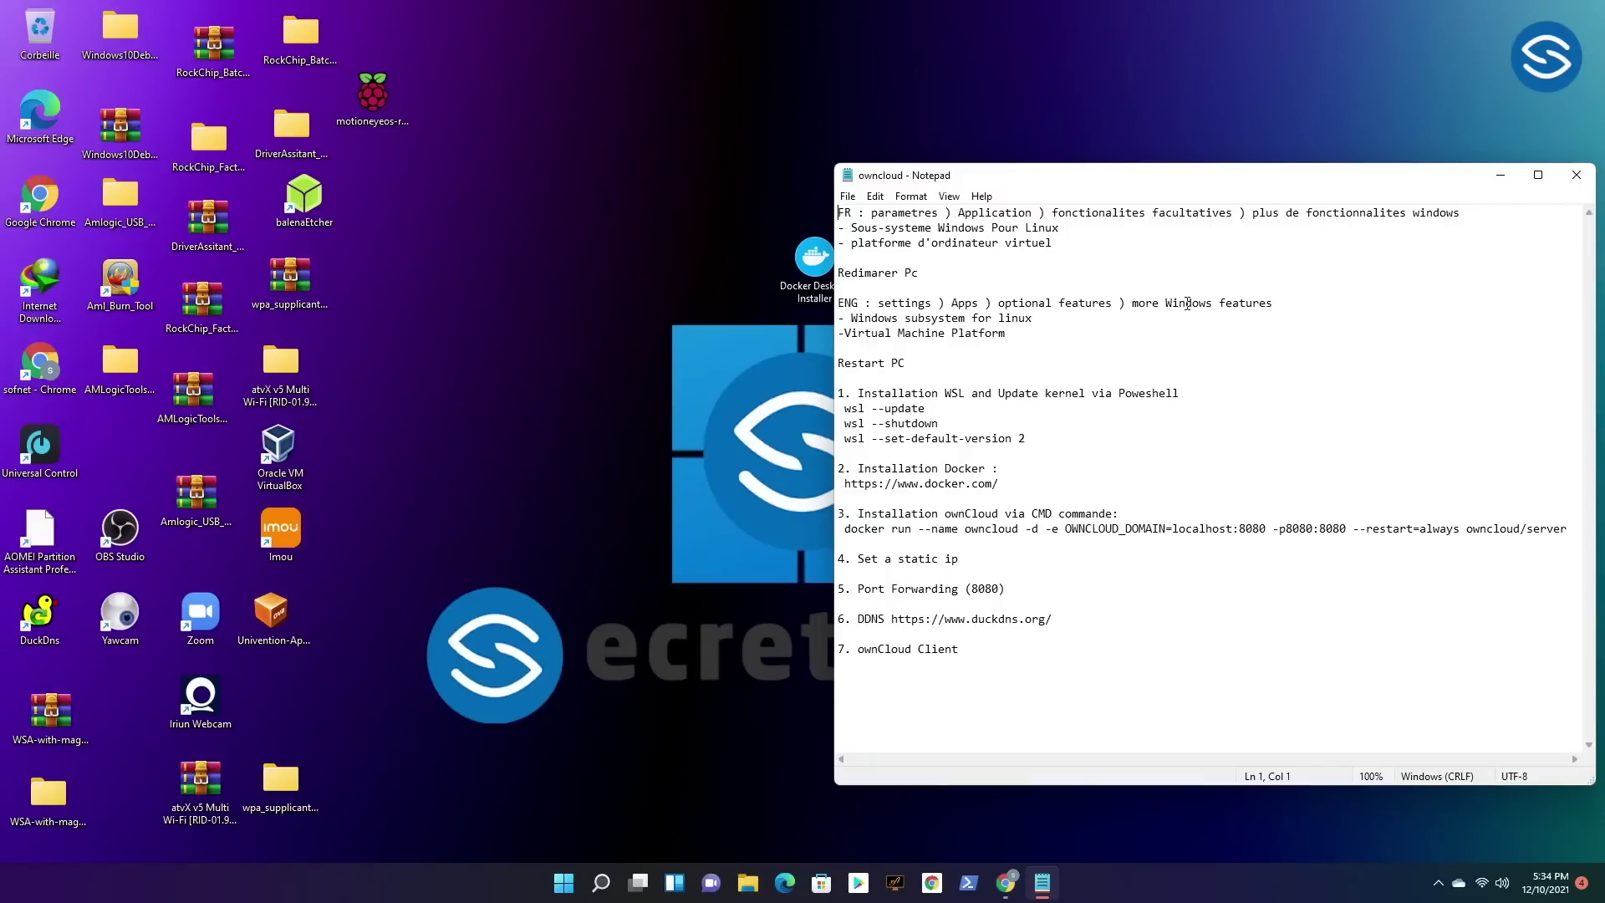
Open the Start menu with the ownCloud setup notes still in Notepad.
left_click(561, 891)
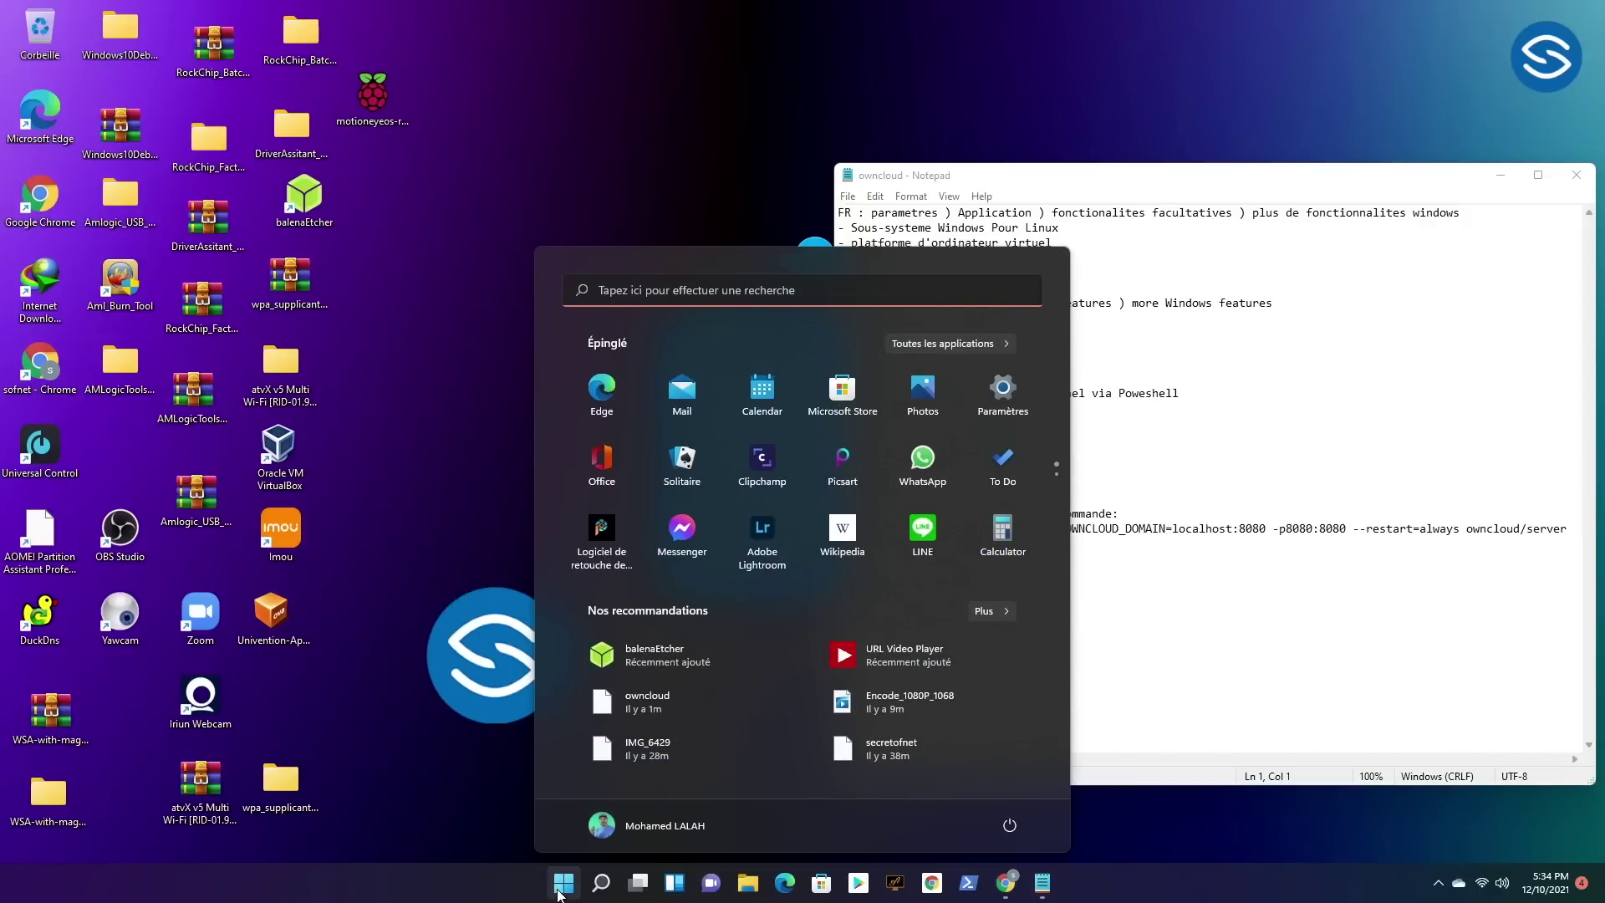
Open the Windows Features list from Settings > Applications > Fonctionnalités facultatives.
left_click(1003, 396)
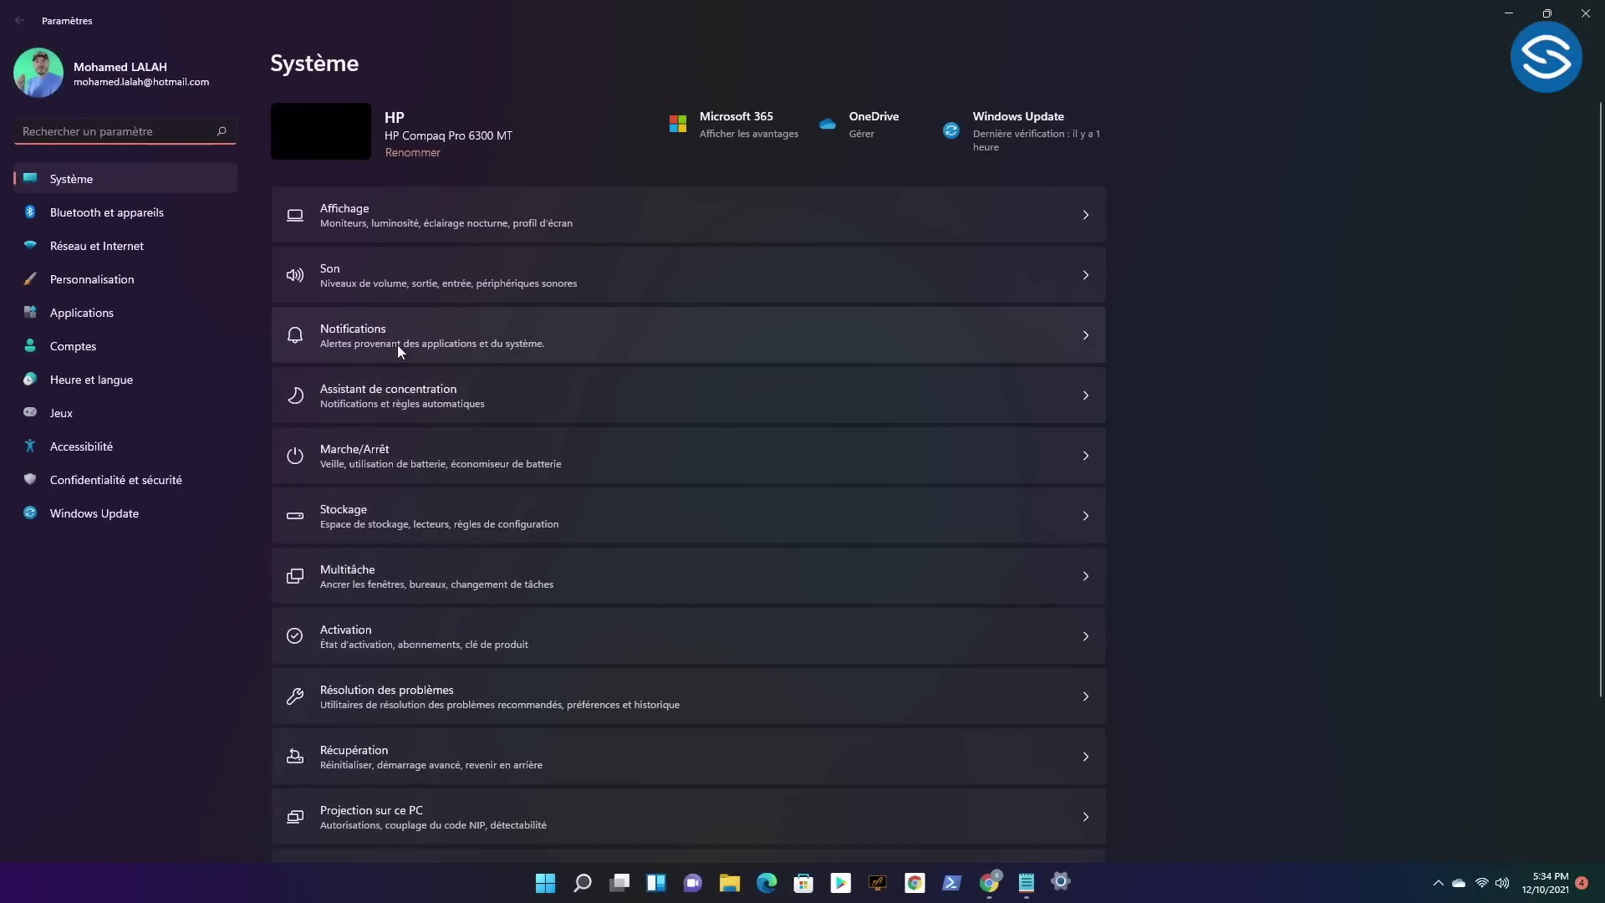
left_click(107, 312)
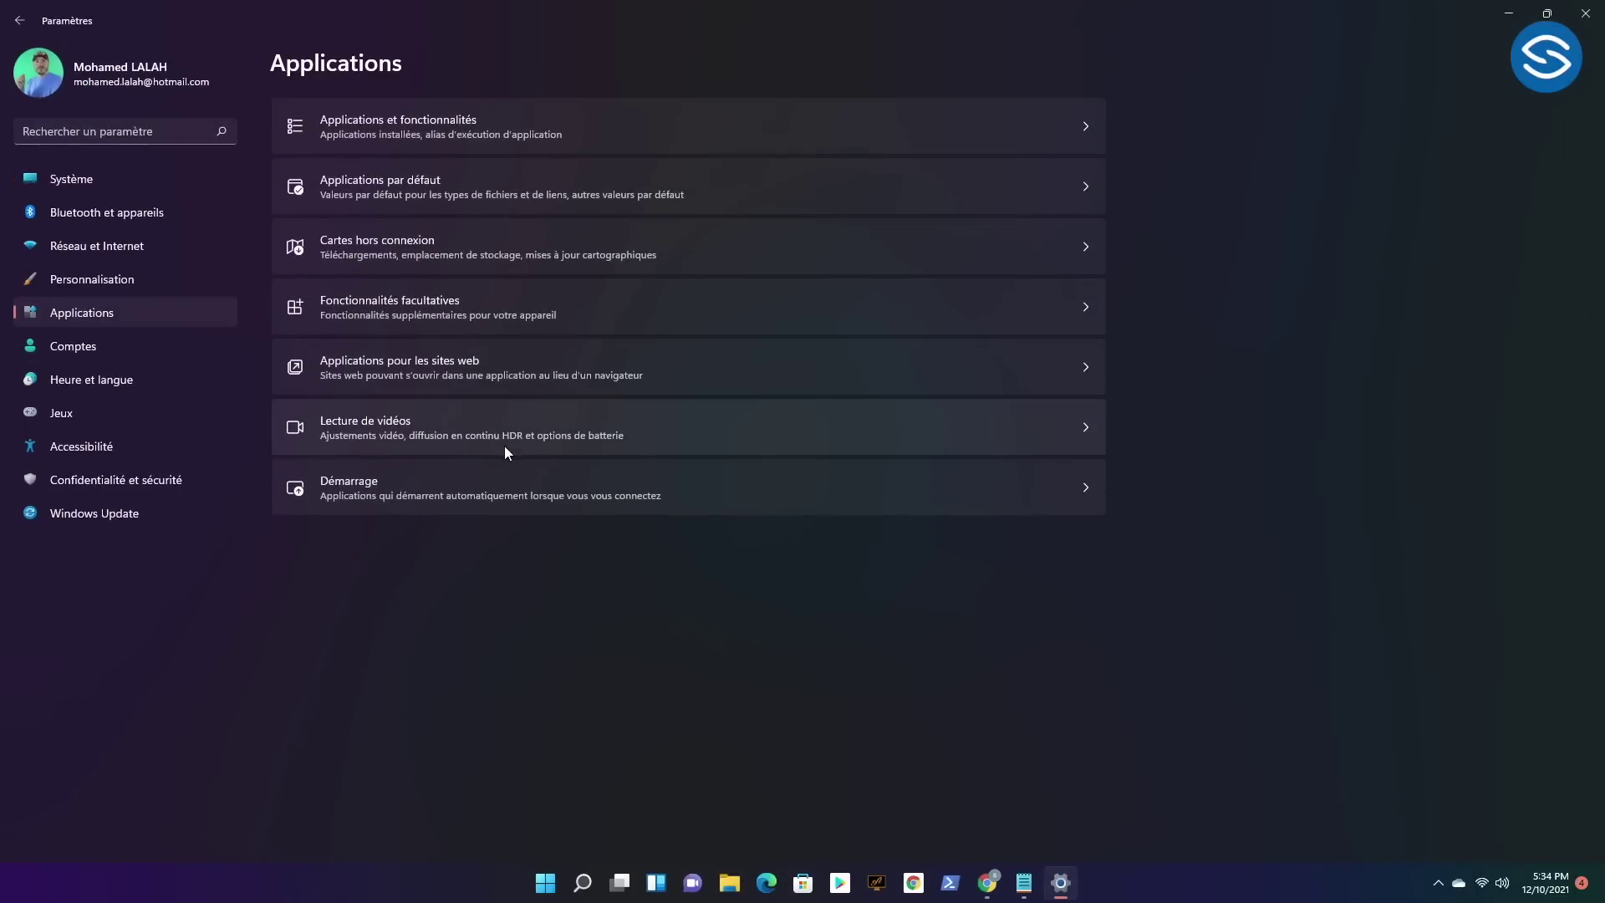
left_click(433, 313)
scroll(594, 746, "down", 5)
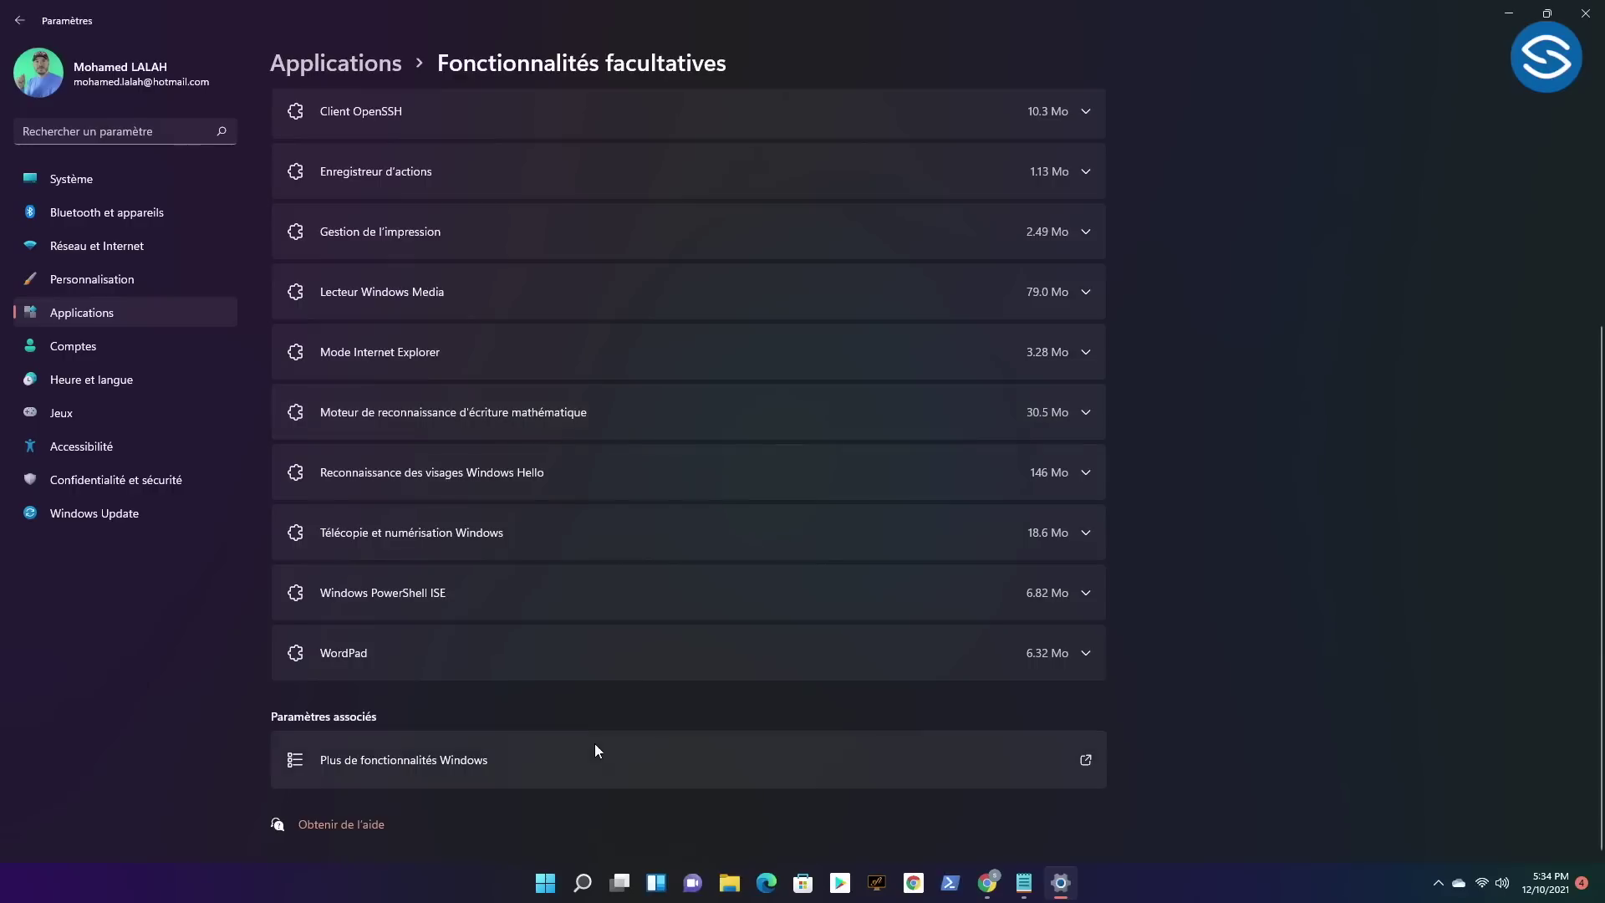
left_click(389, 764)
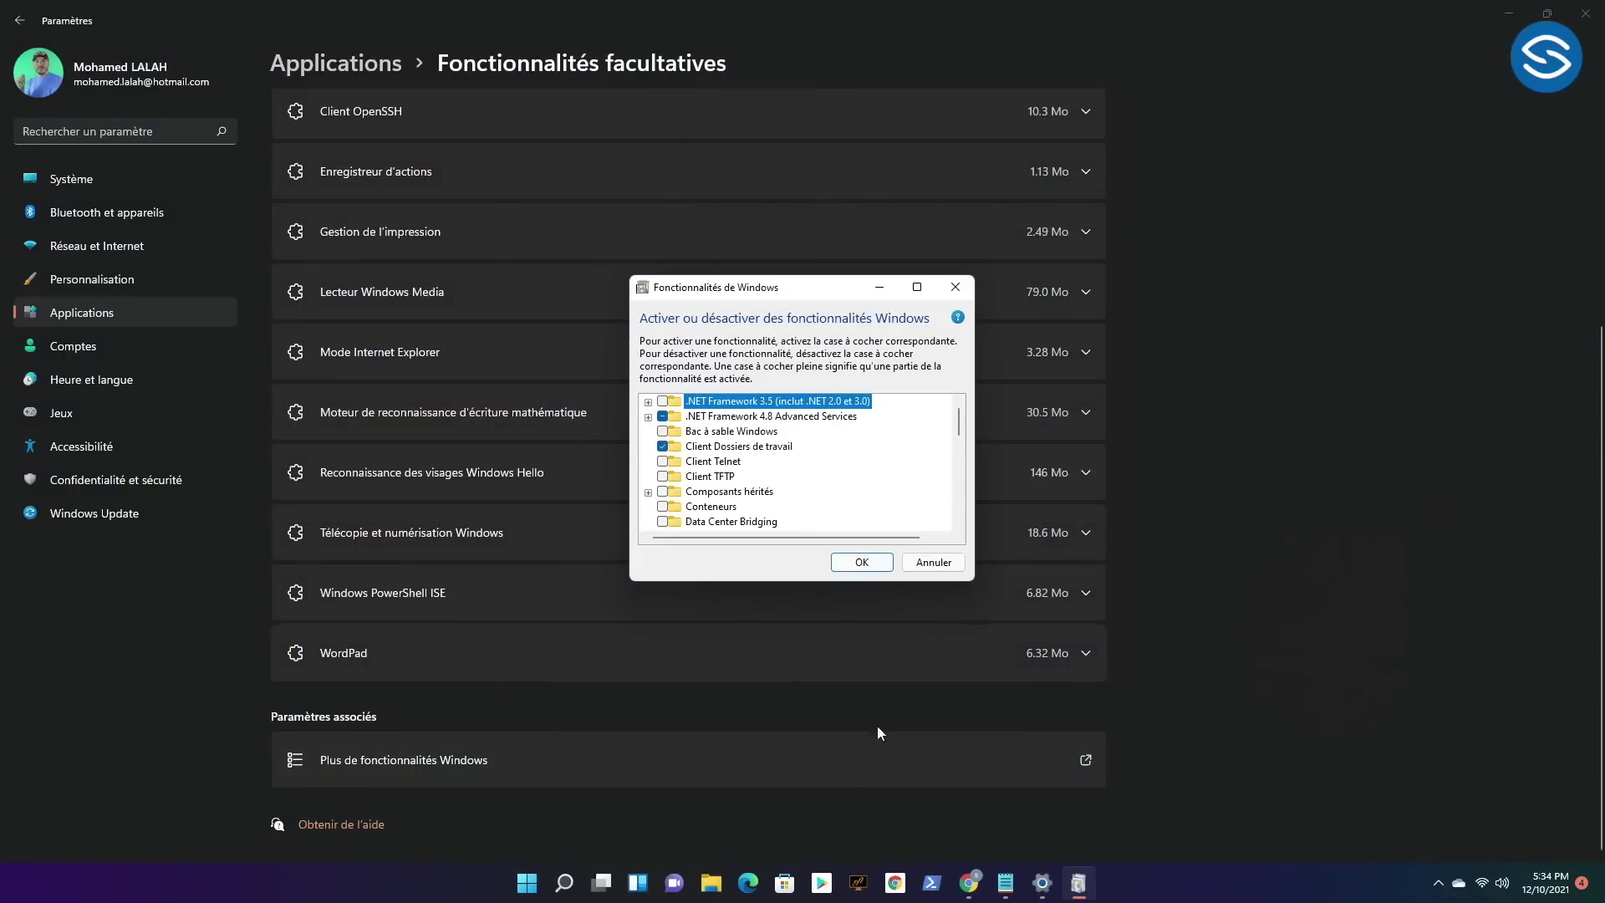
Place the Windows Features window beside the setup notes and scroll down its list.
mouse_move(1005, 883)
left_click(1007, 802)
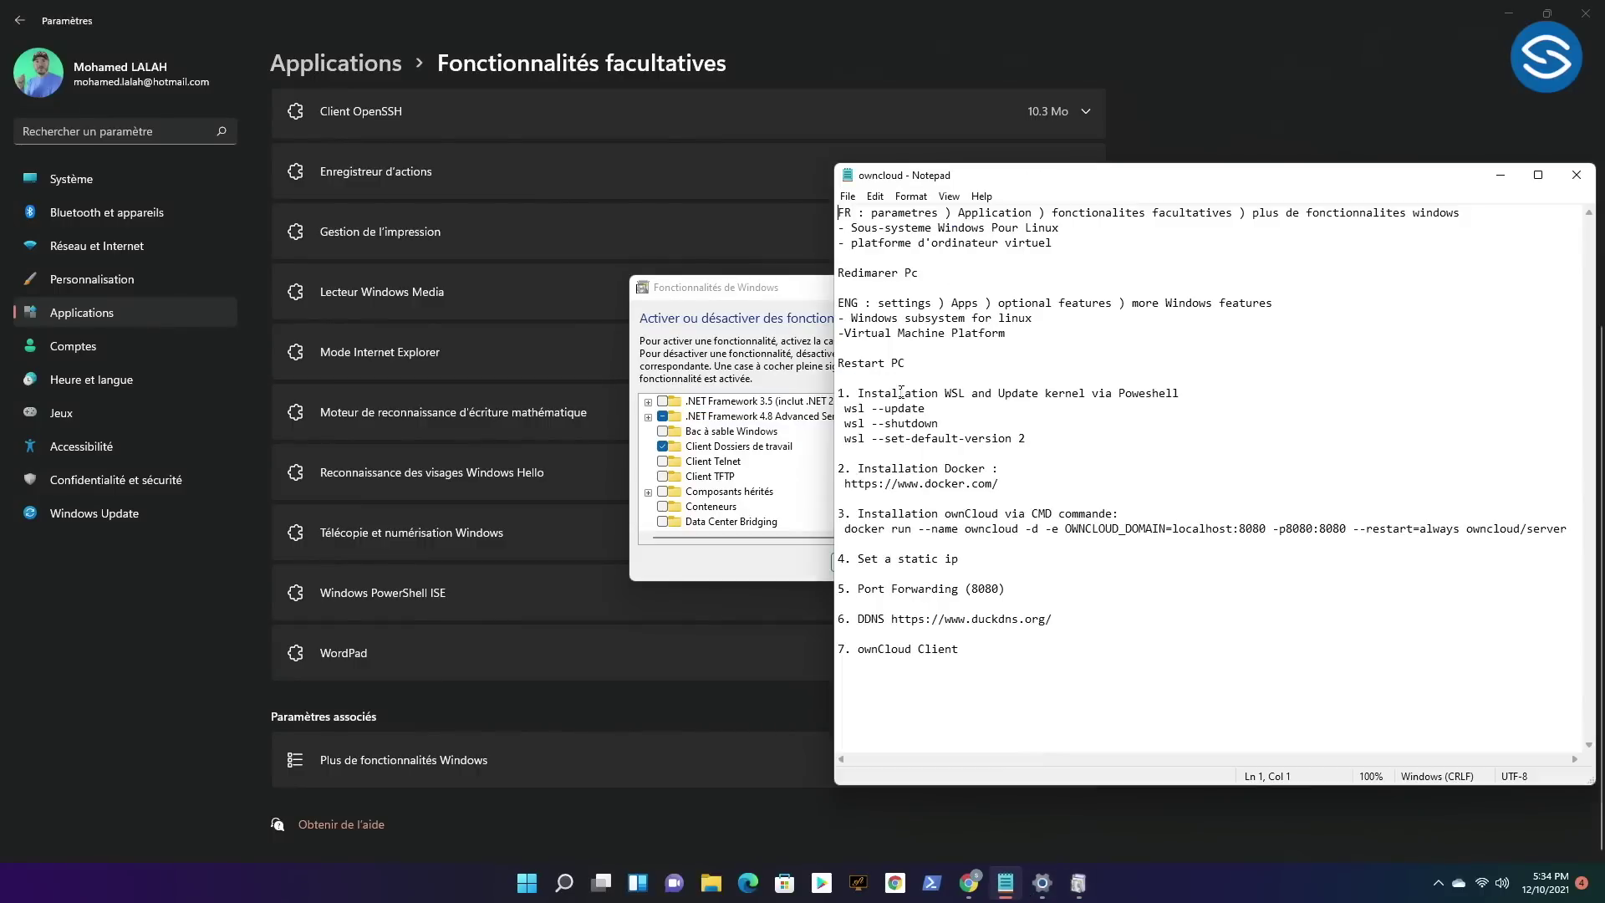
left_click_drag(795, 289, 578, 298)
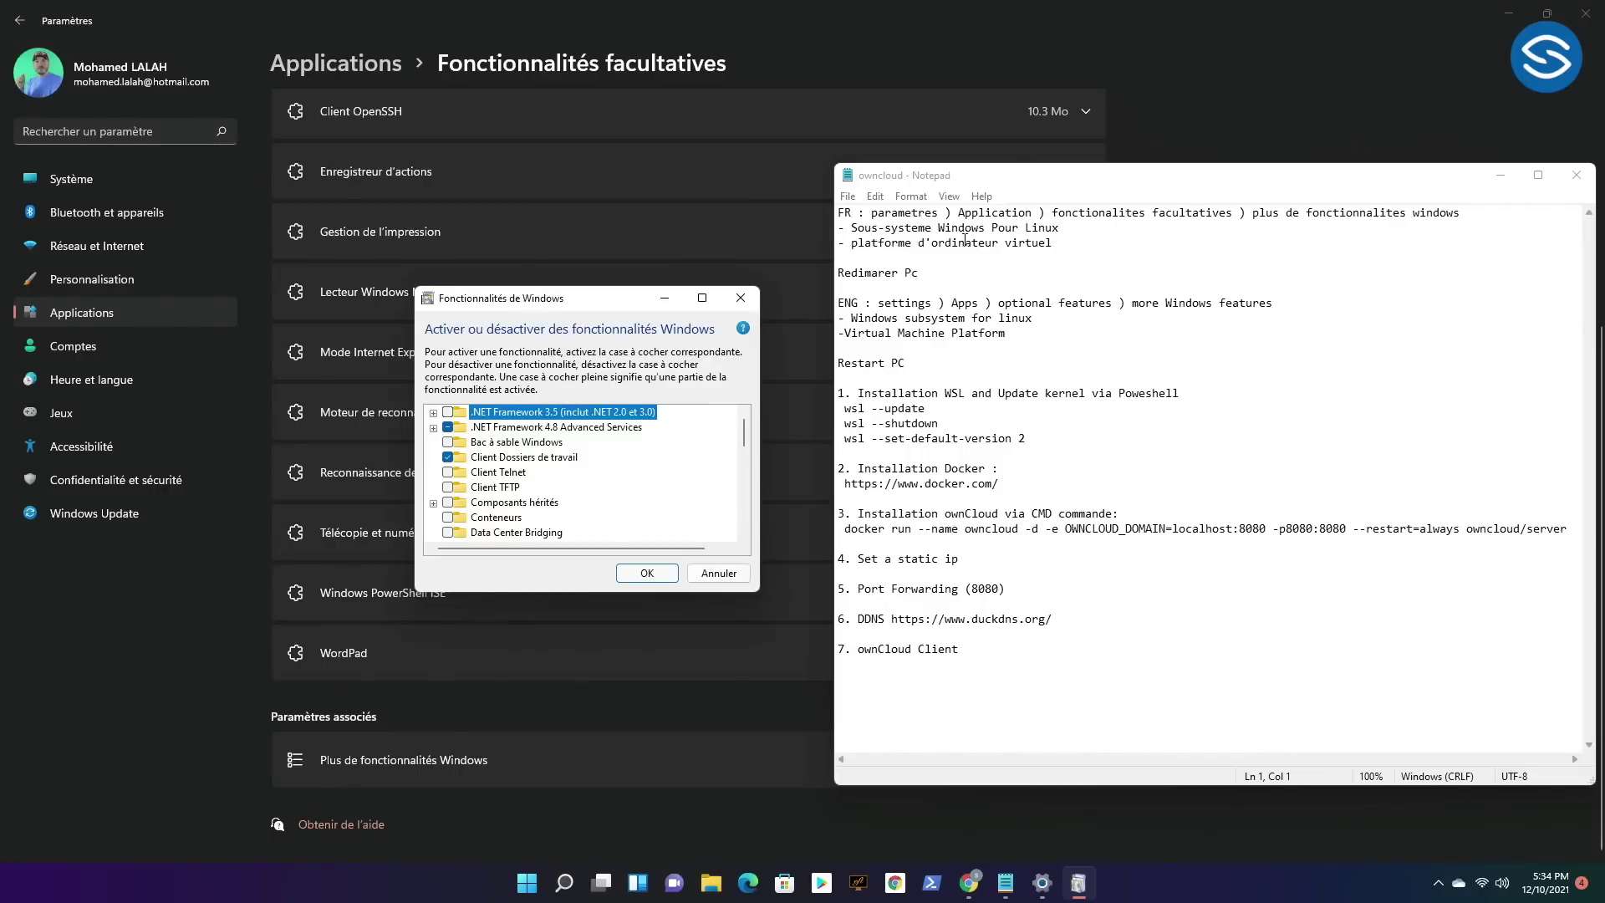
scroll(532, 456, "down", 2)
scroll(532, 456, "down", 1)
scroll(532, 456, "down", 3)
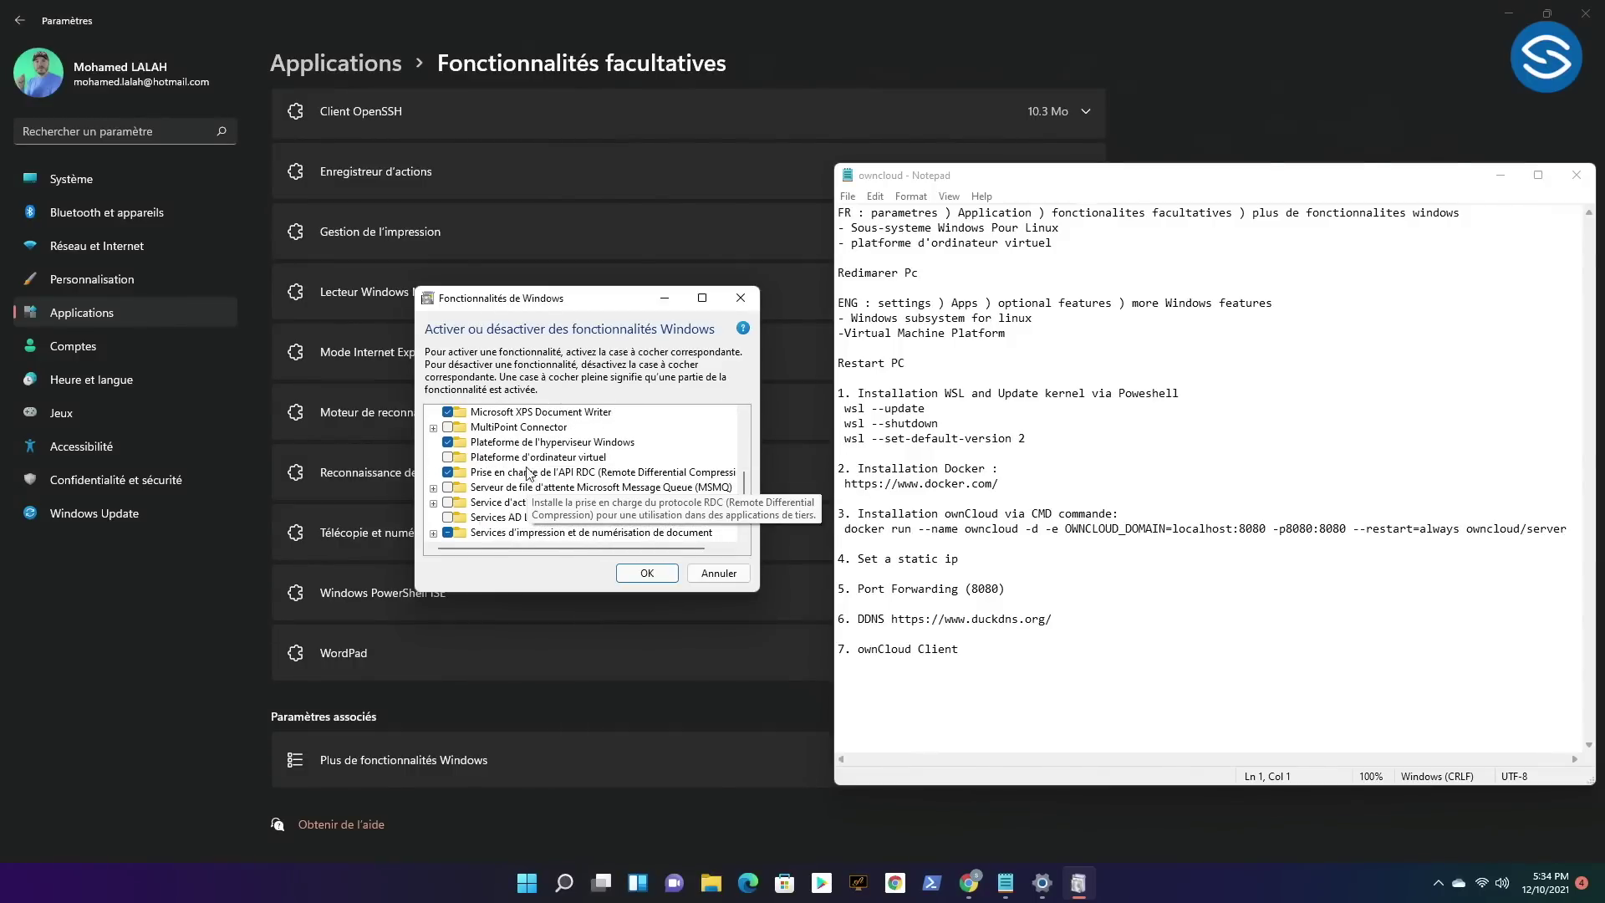
scroll(533, 470, "down", 1)
scroll(535, 471, "down", 2)
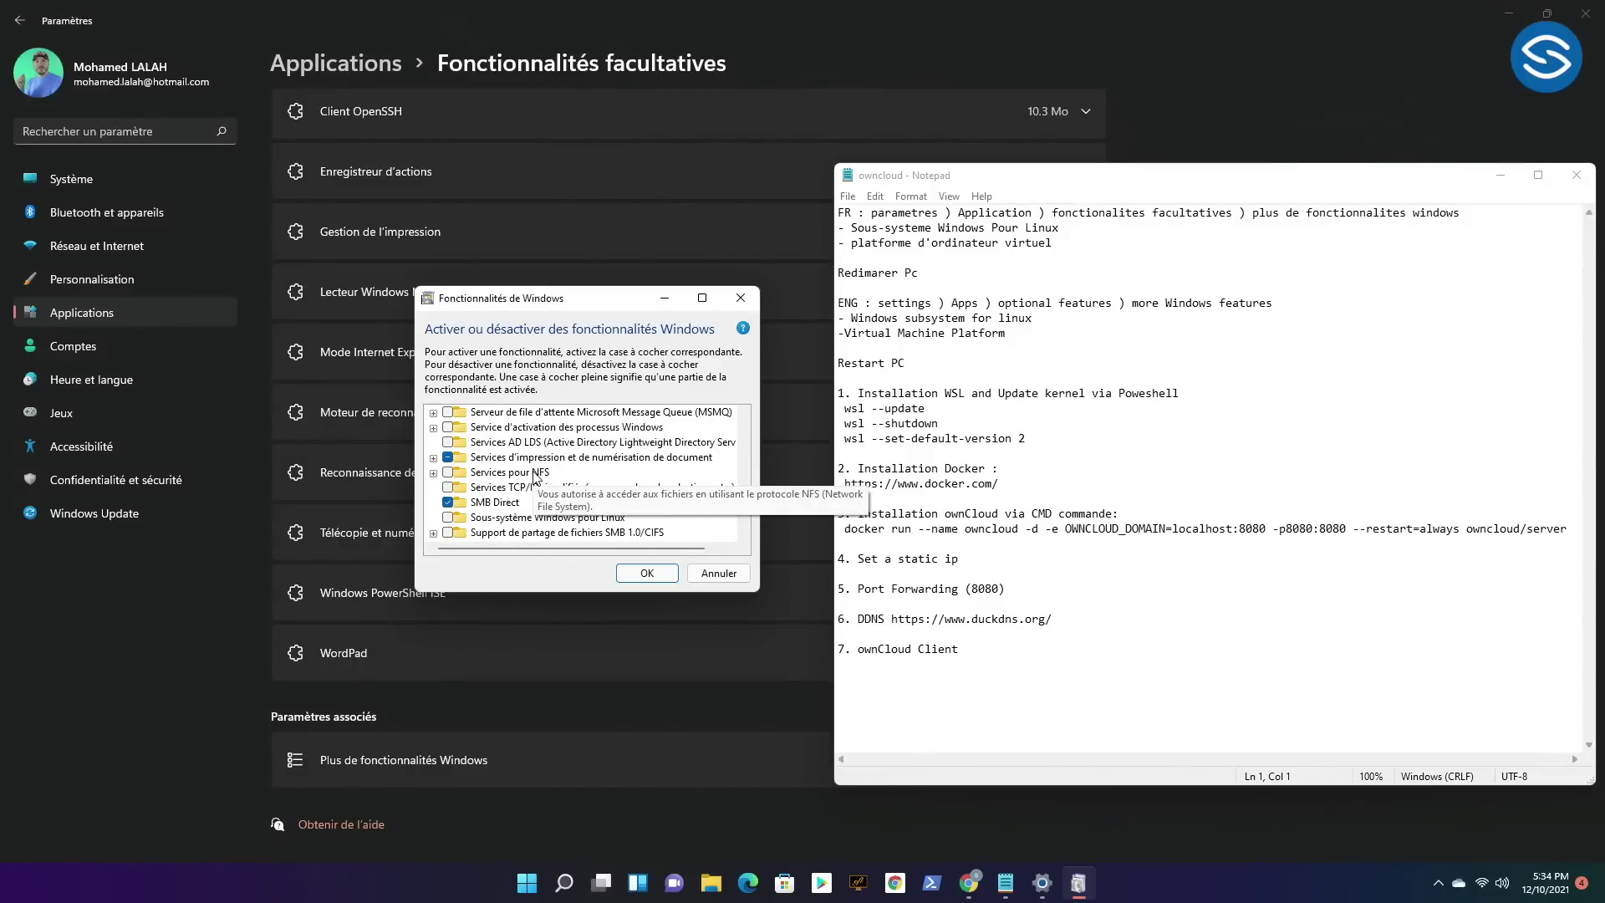
scroll(535, 474, "down", 2)
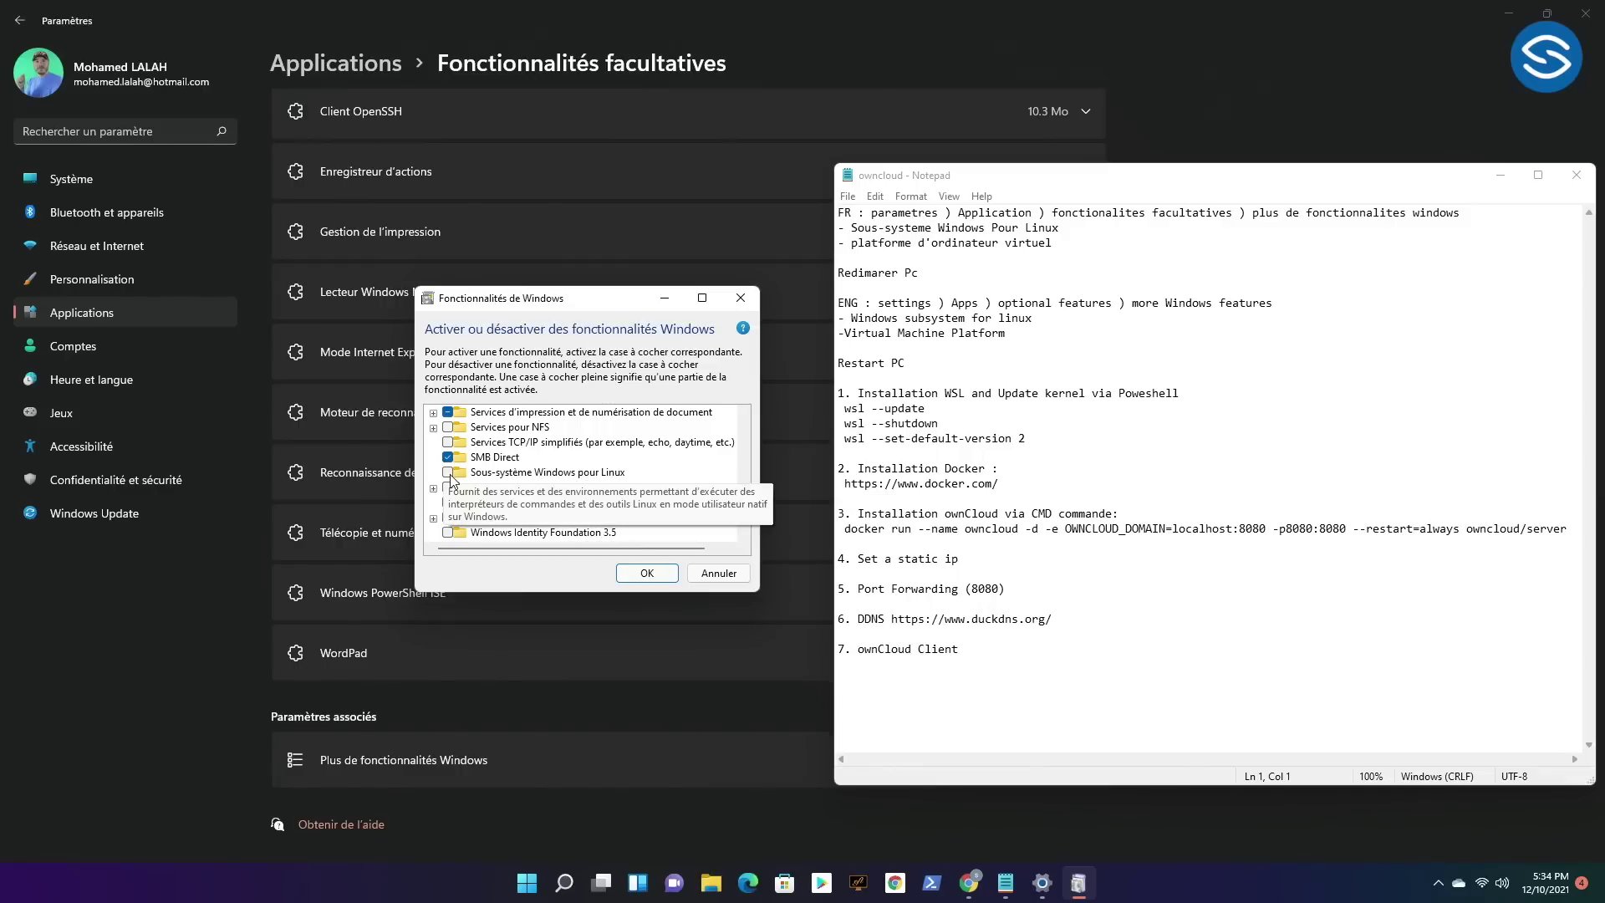
Tick Sous-système Windows pour Linux and Plateforme d'ordinateur virtuel.
left_click(448, 473)
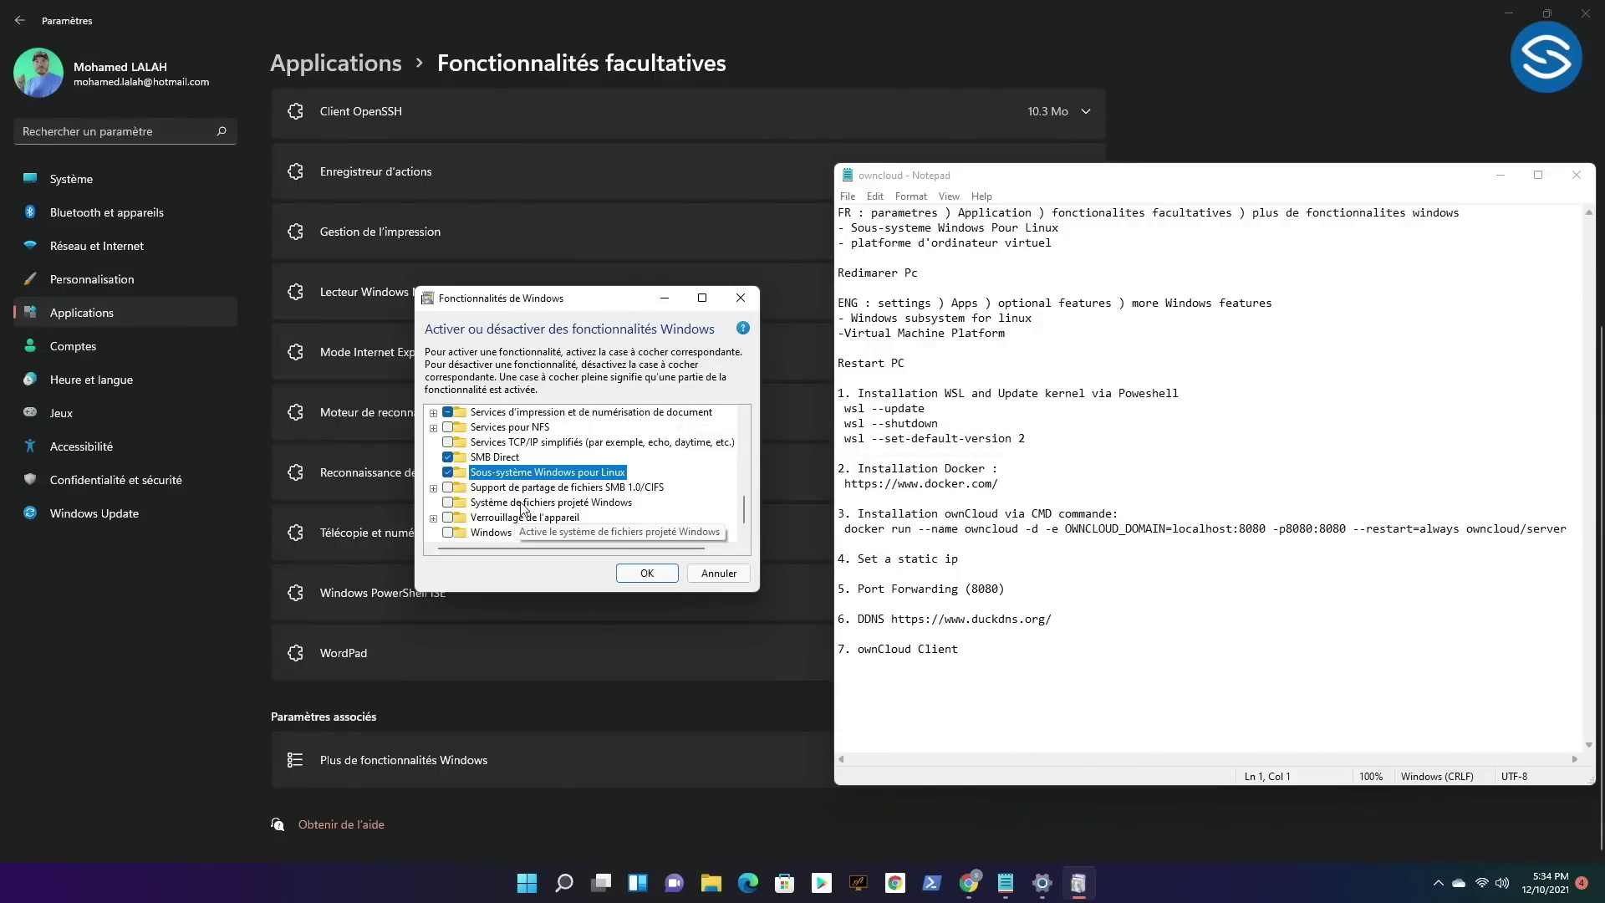
scroll(525, 494, "up", 4)
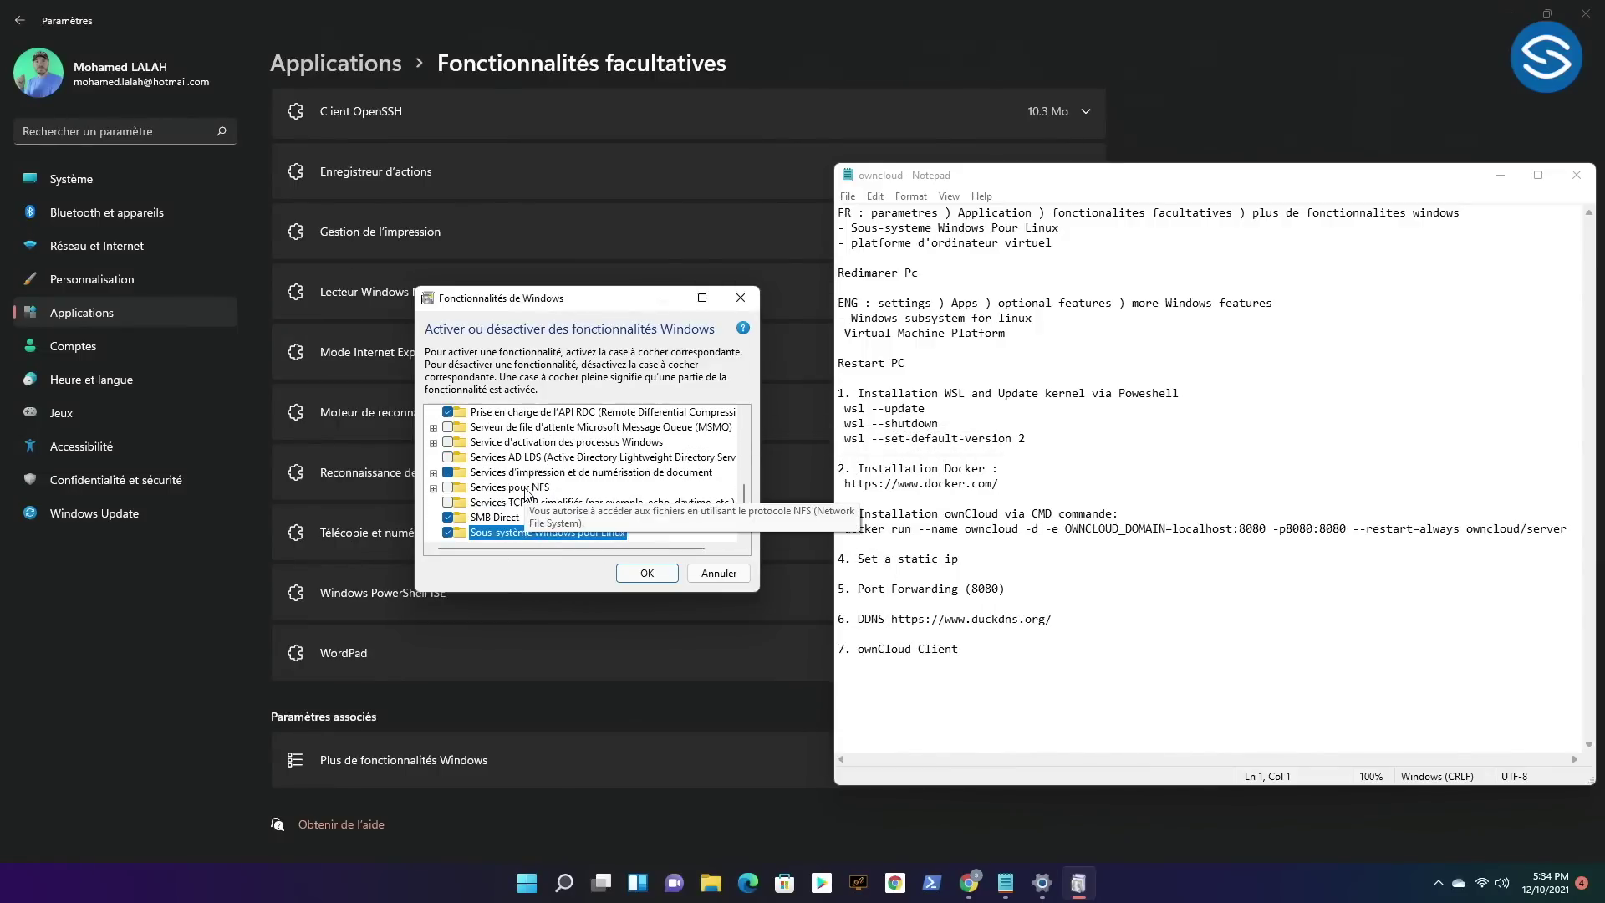
scroll(525, 493, "up", 1)
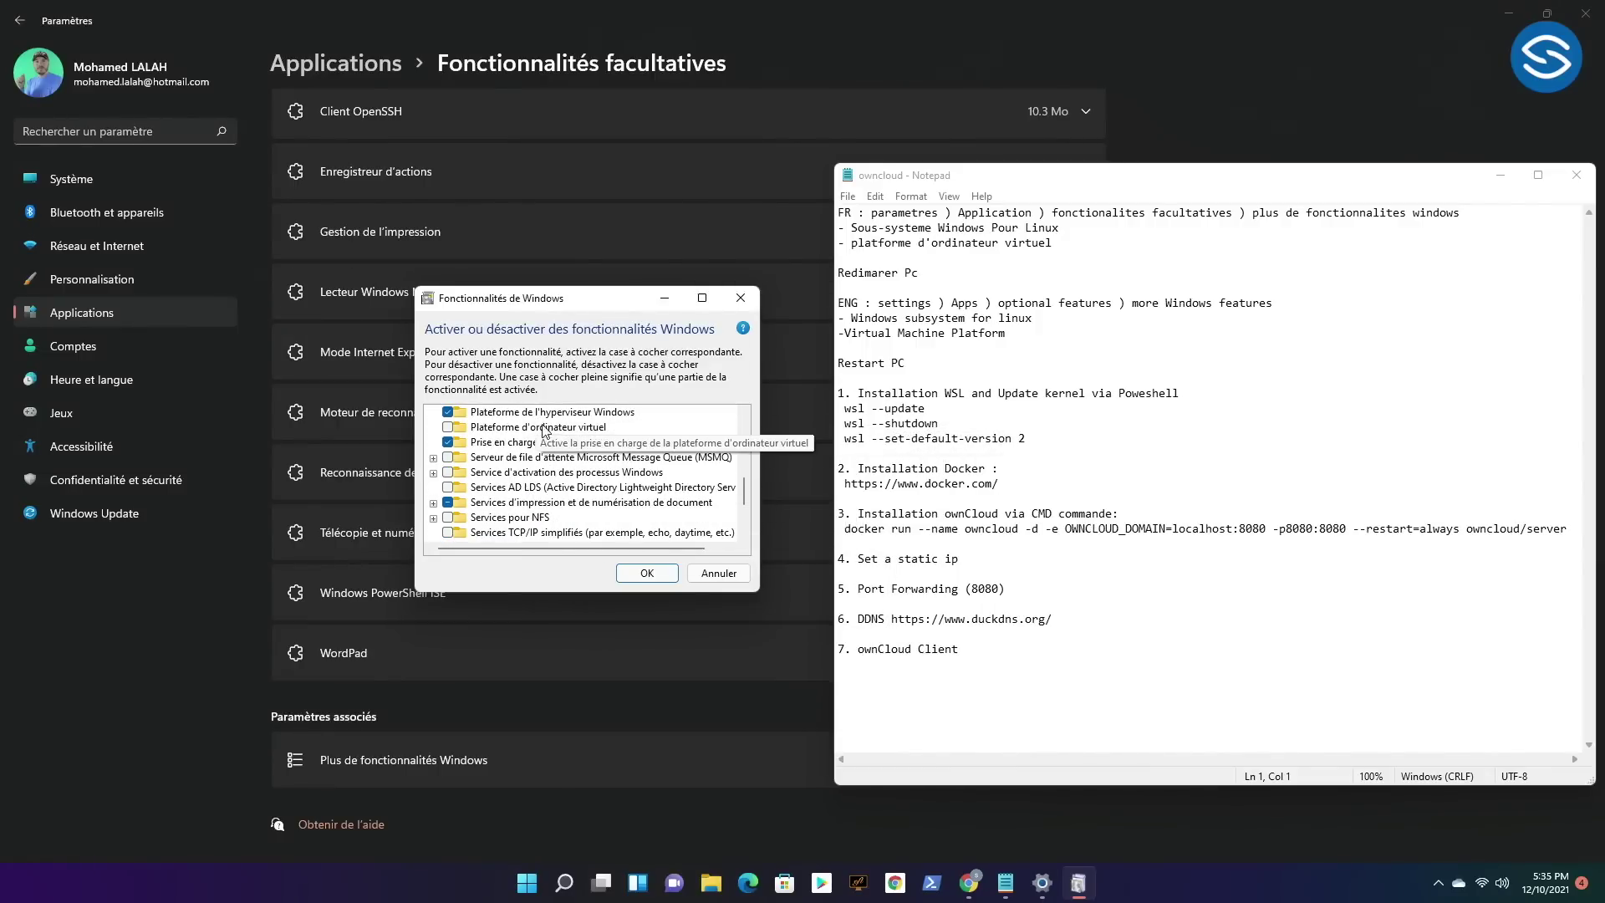
left_click(448, 427)
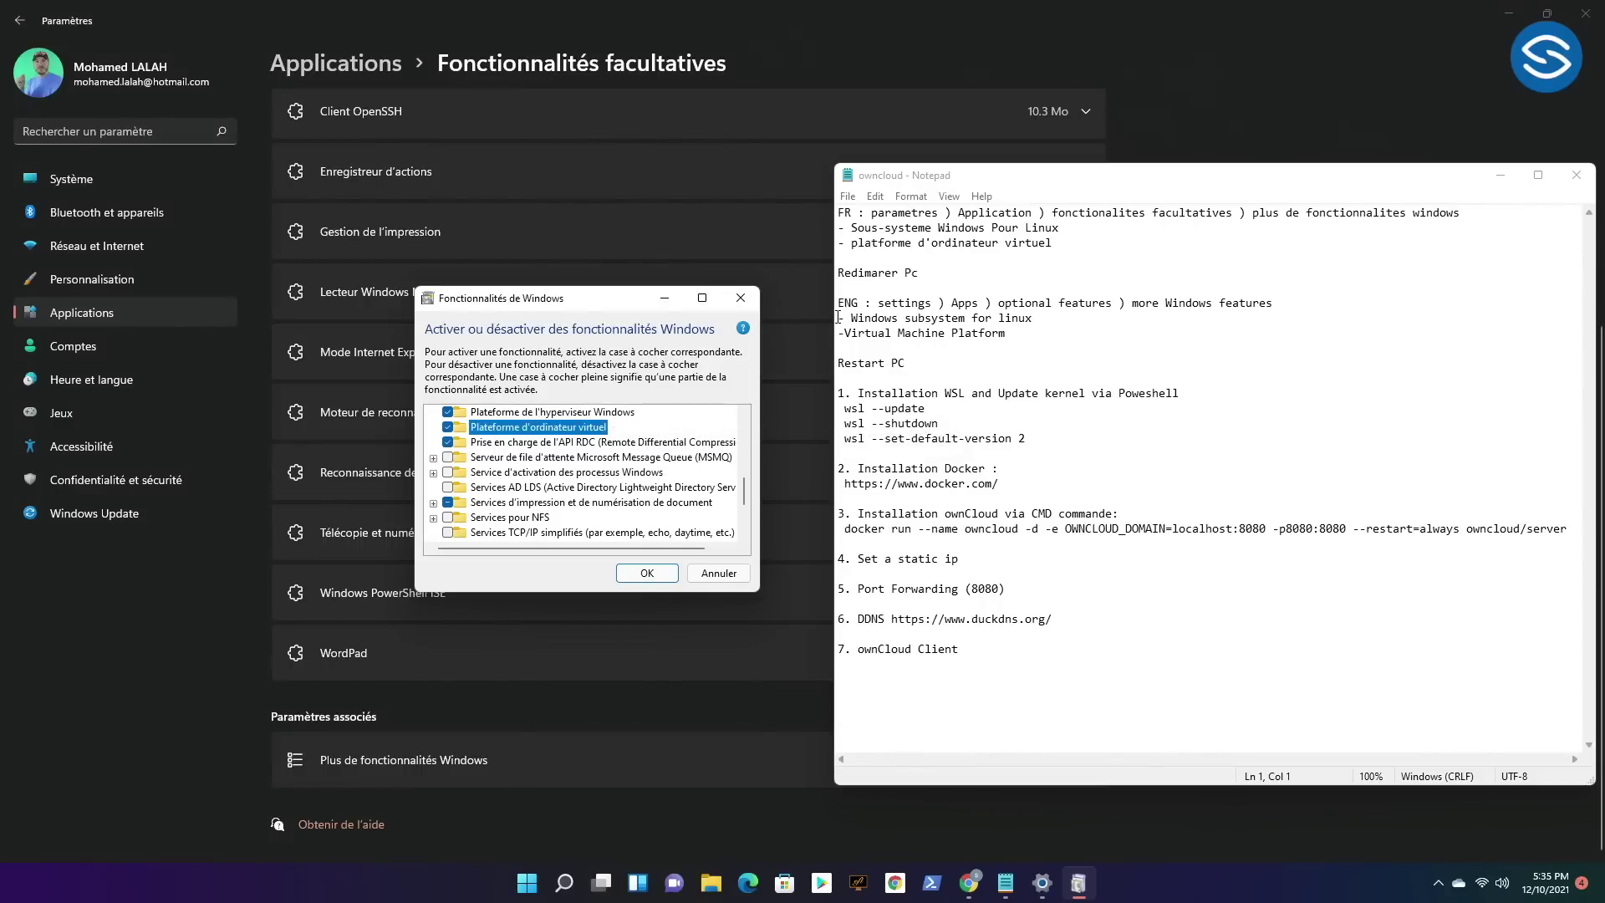
left_click_drag(838, 318, 877, 335)
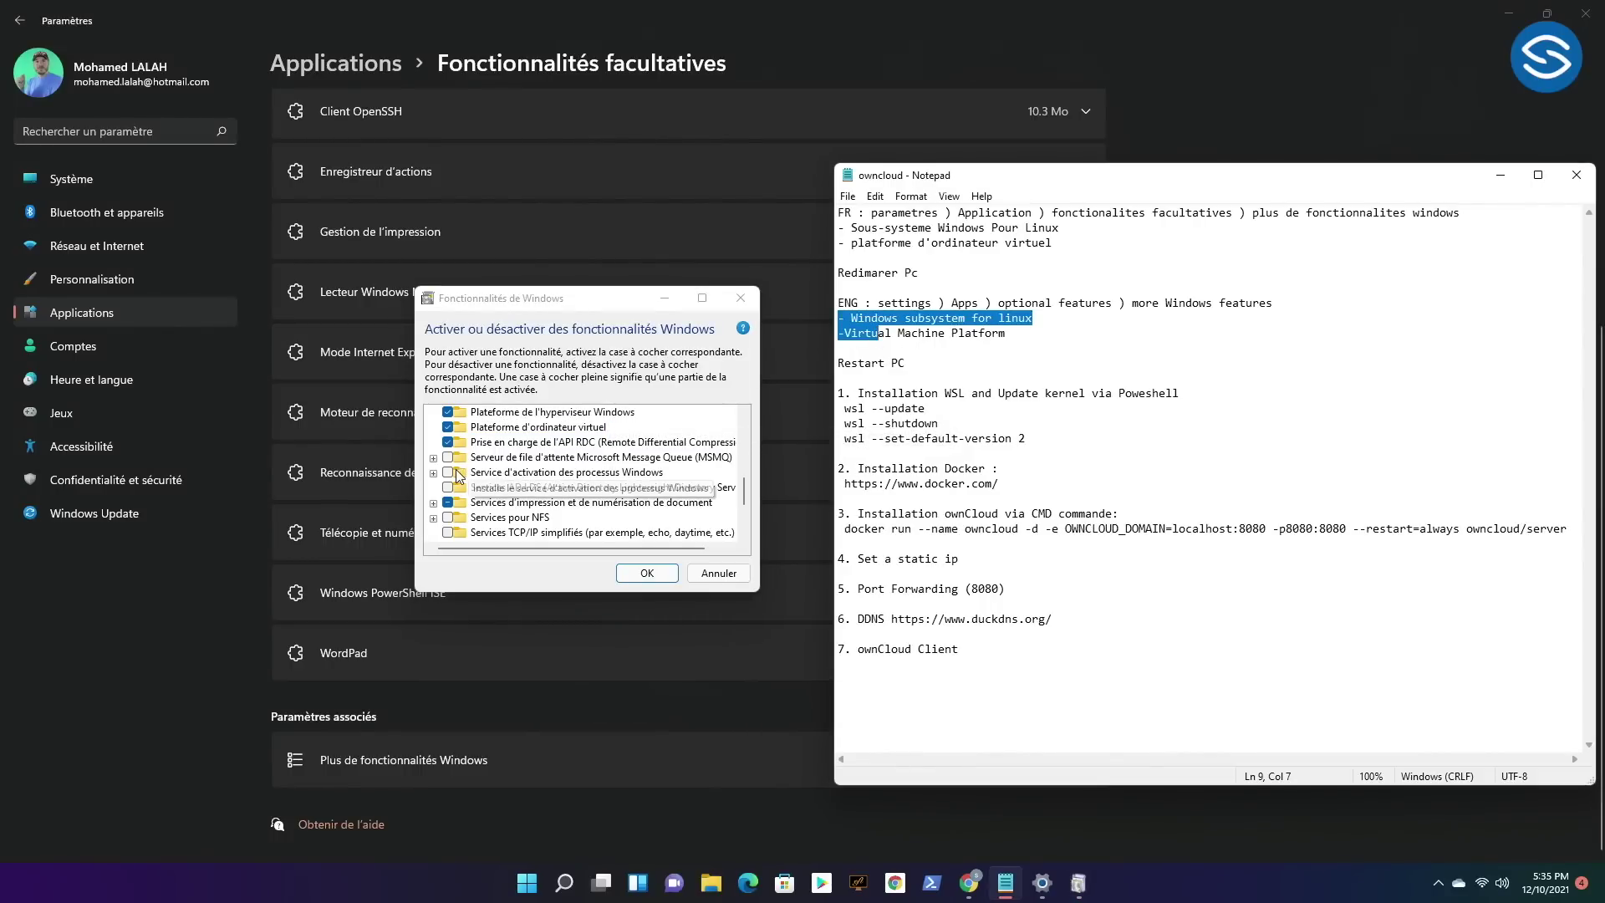
Apply the feature changes and restart the PC to finish installing them.
left_click(642, 576)
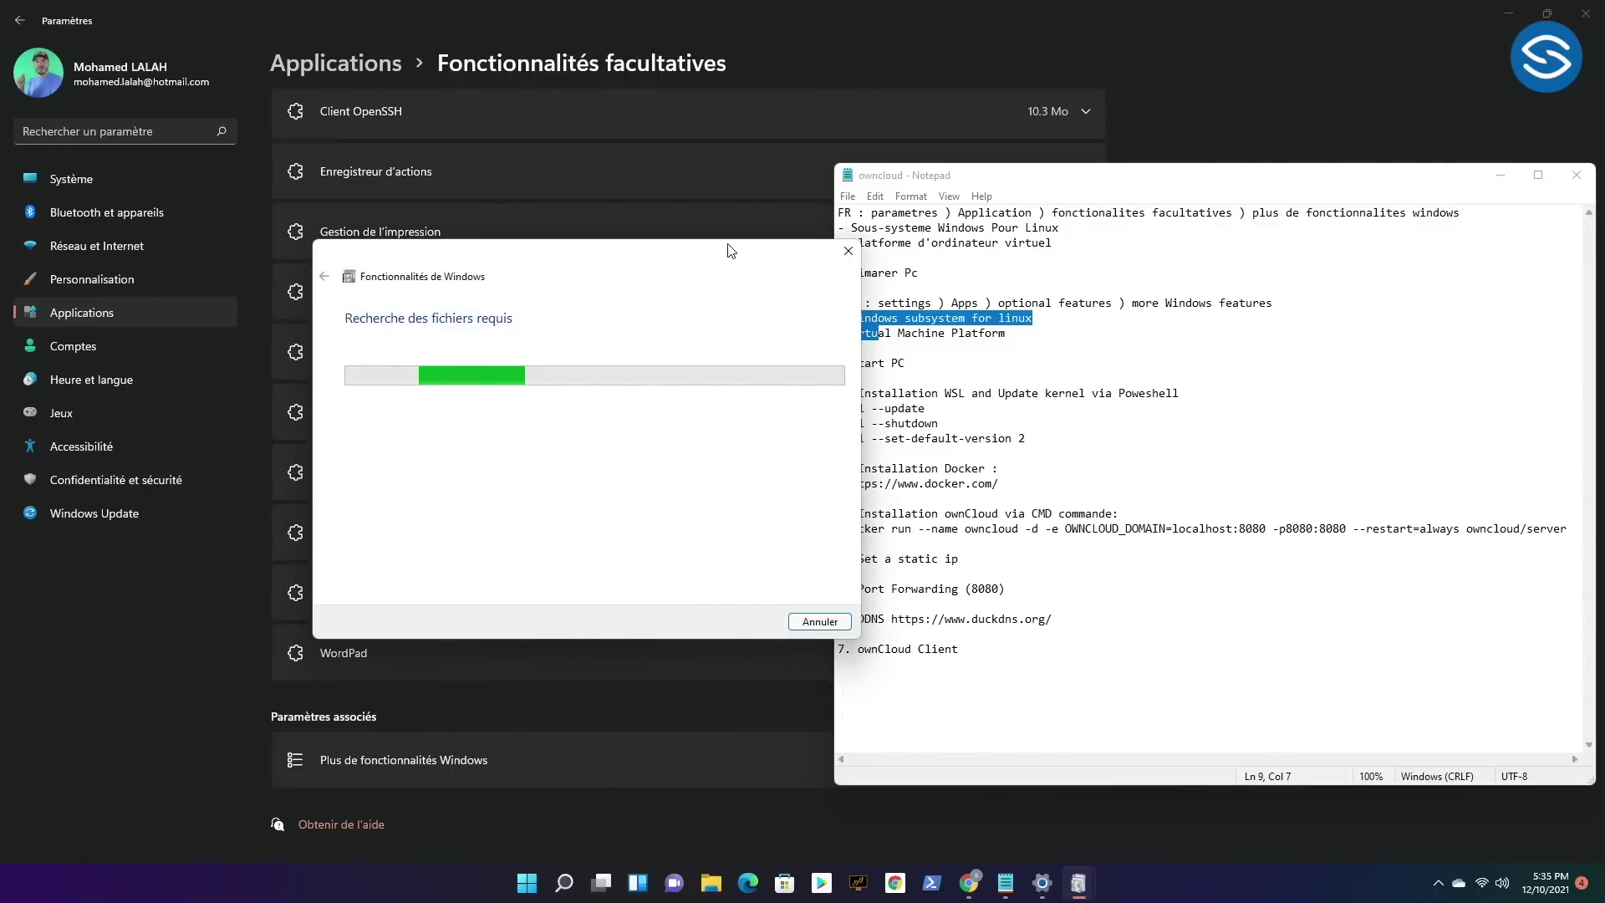
left_click_drag(734, 252, 976, 348)
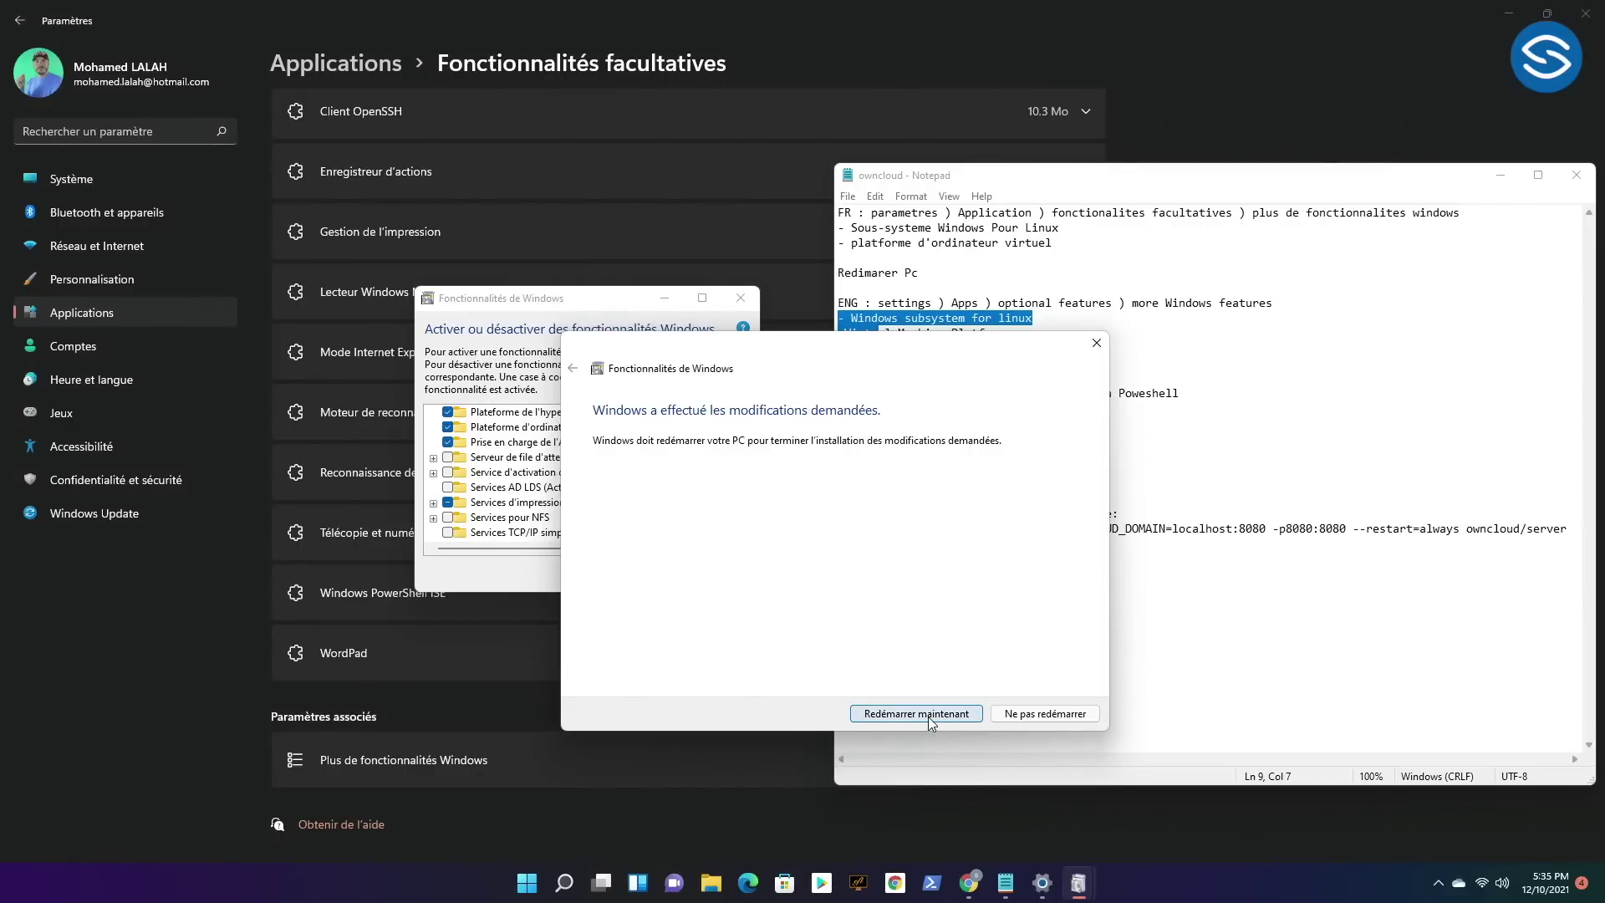
left_click(929, 716)
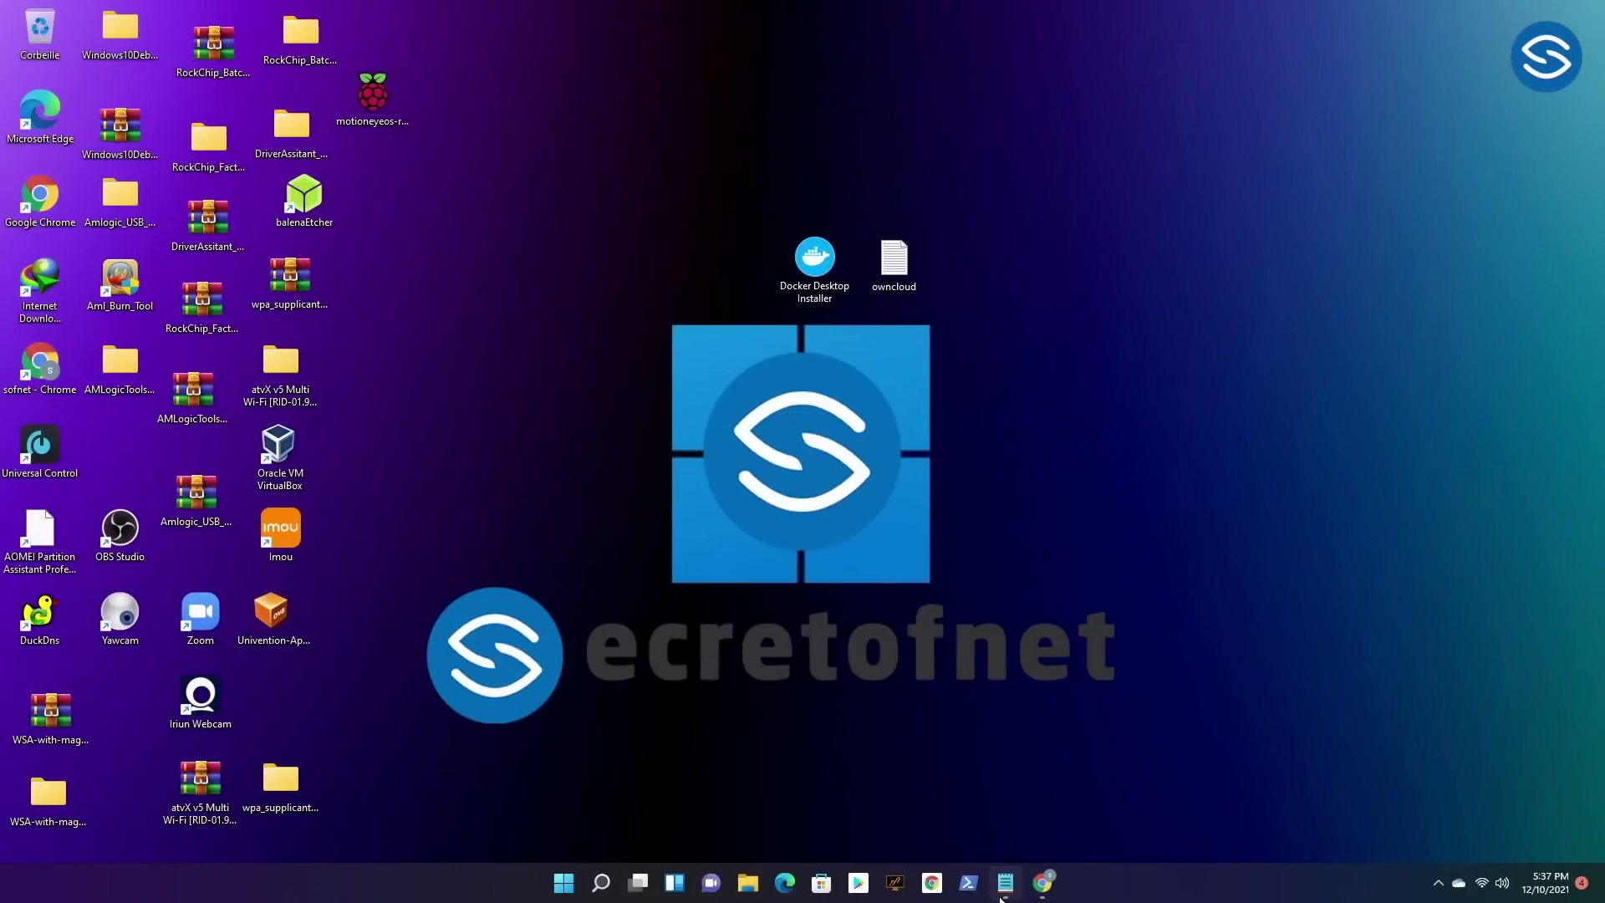
Search 'power' in Start and run Windows PowerShell as administrator.
left_click(1002, 888)
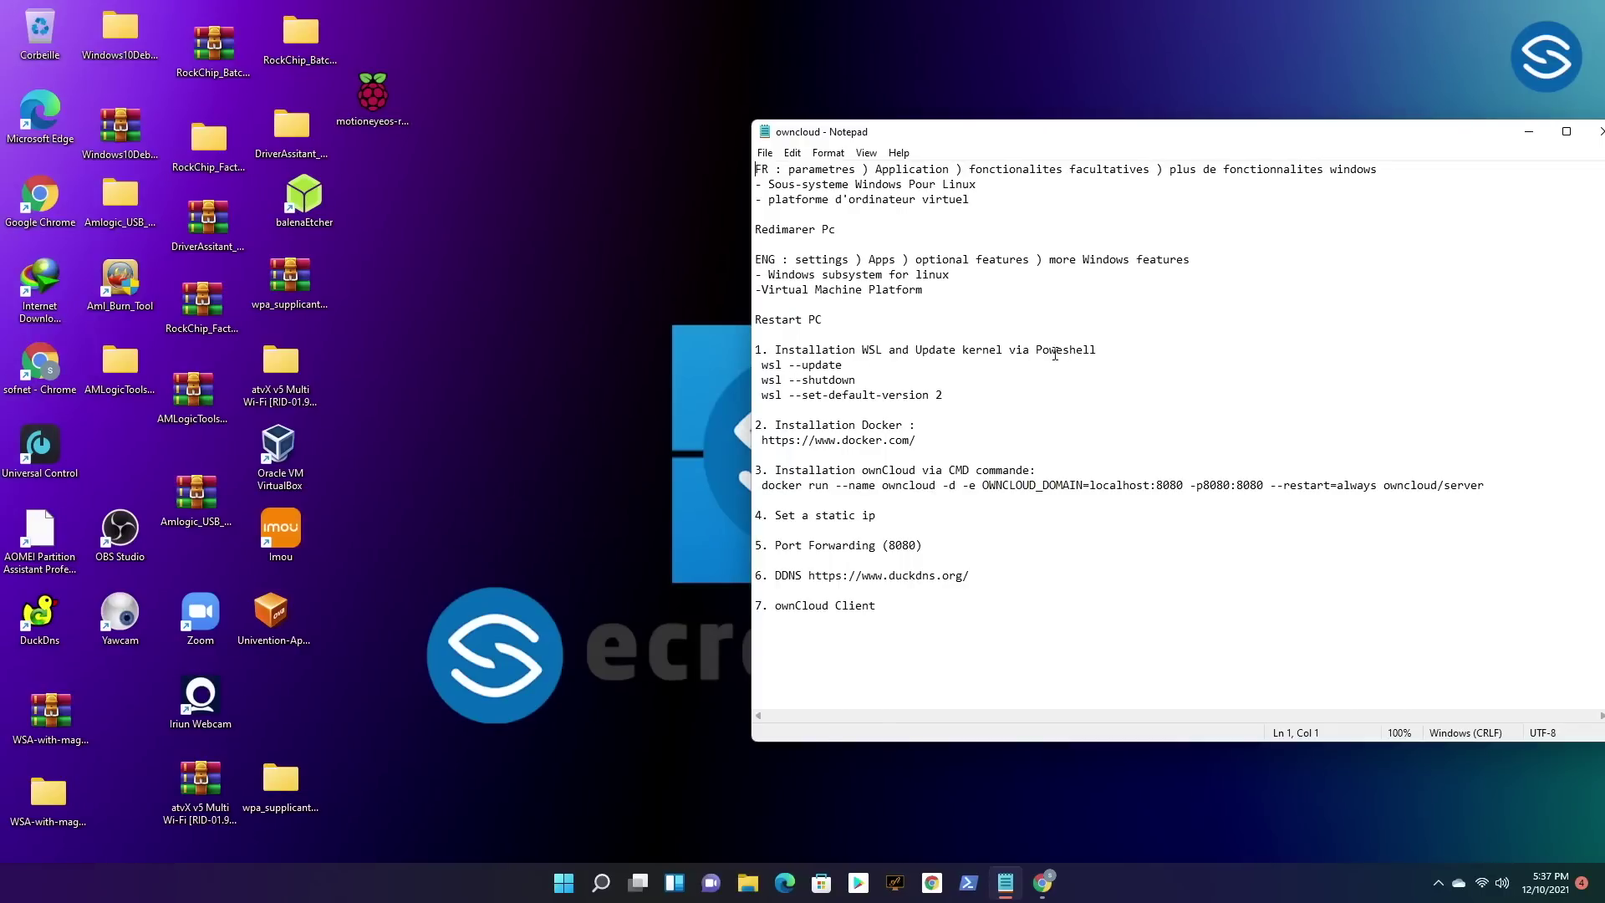
left_click(563, 883)
left_click(695, 290)
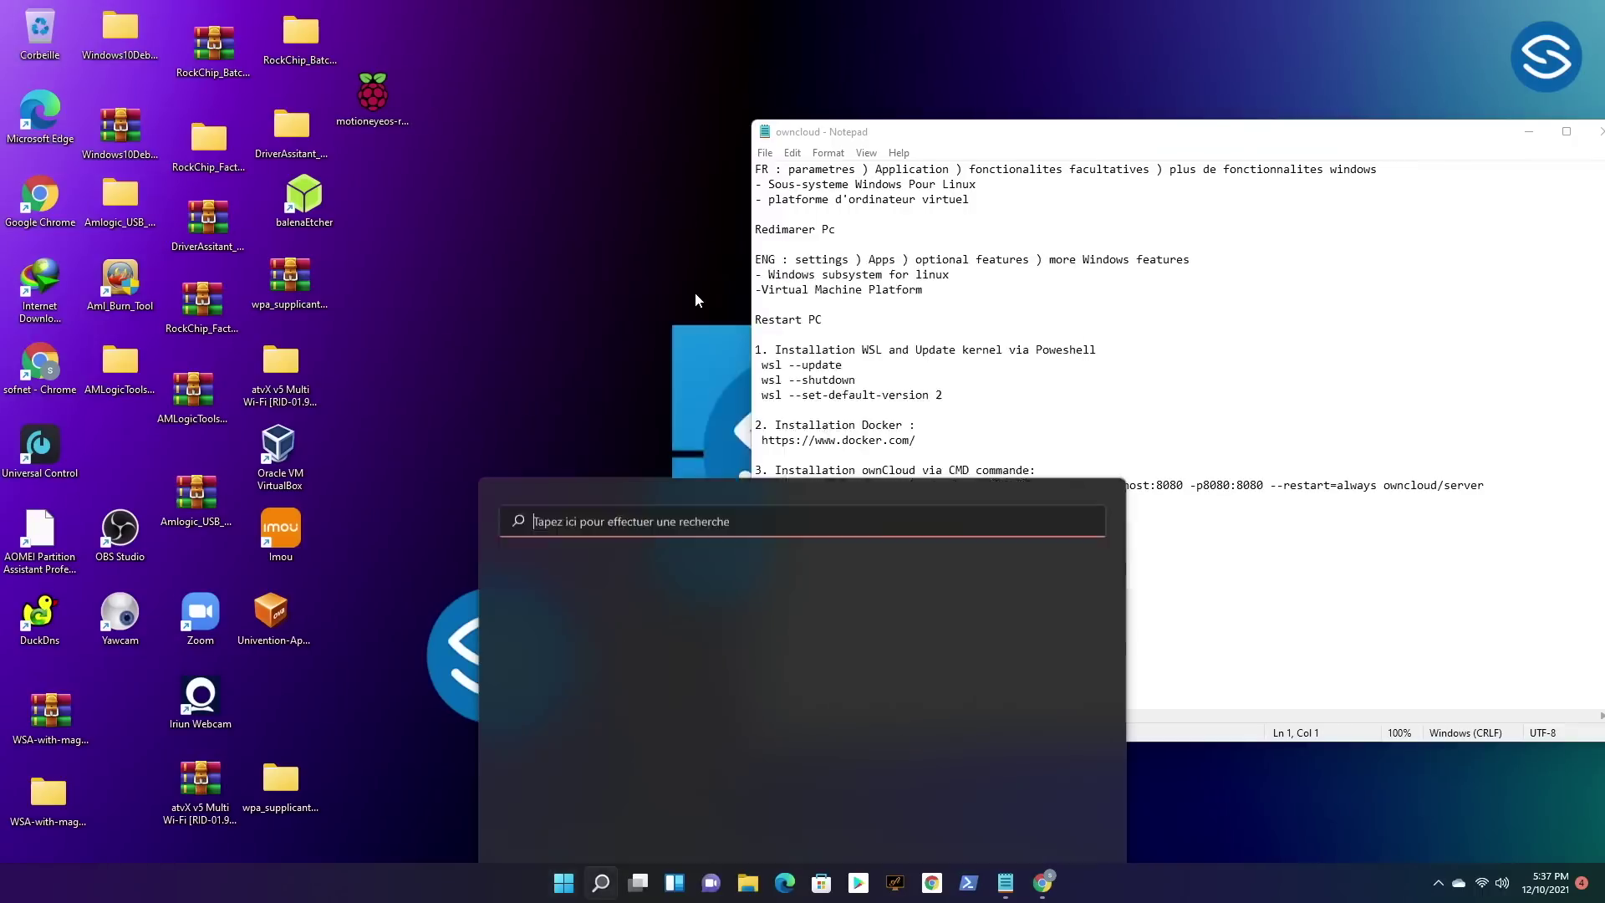
type("power")
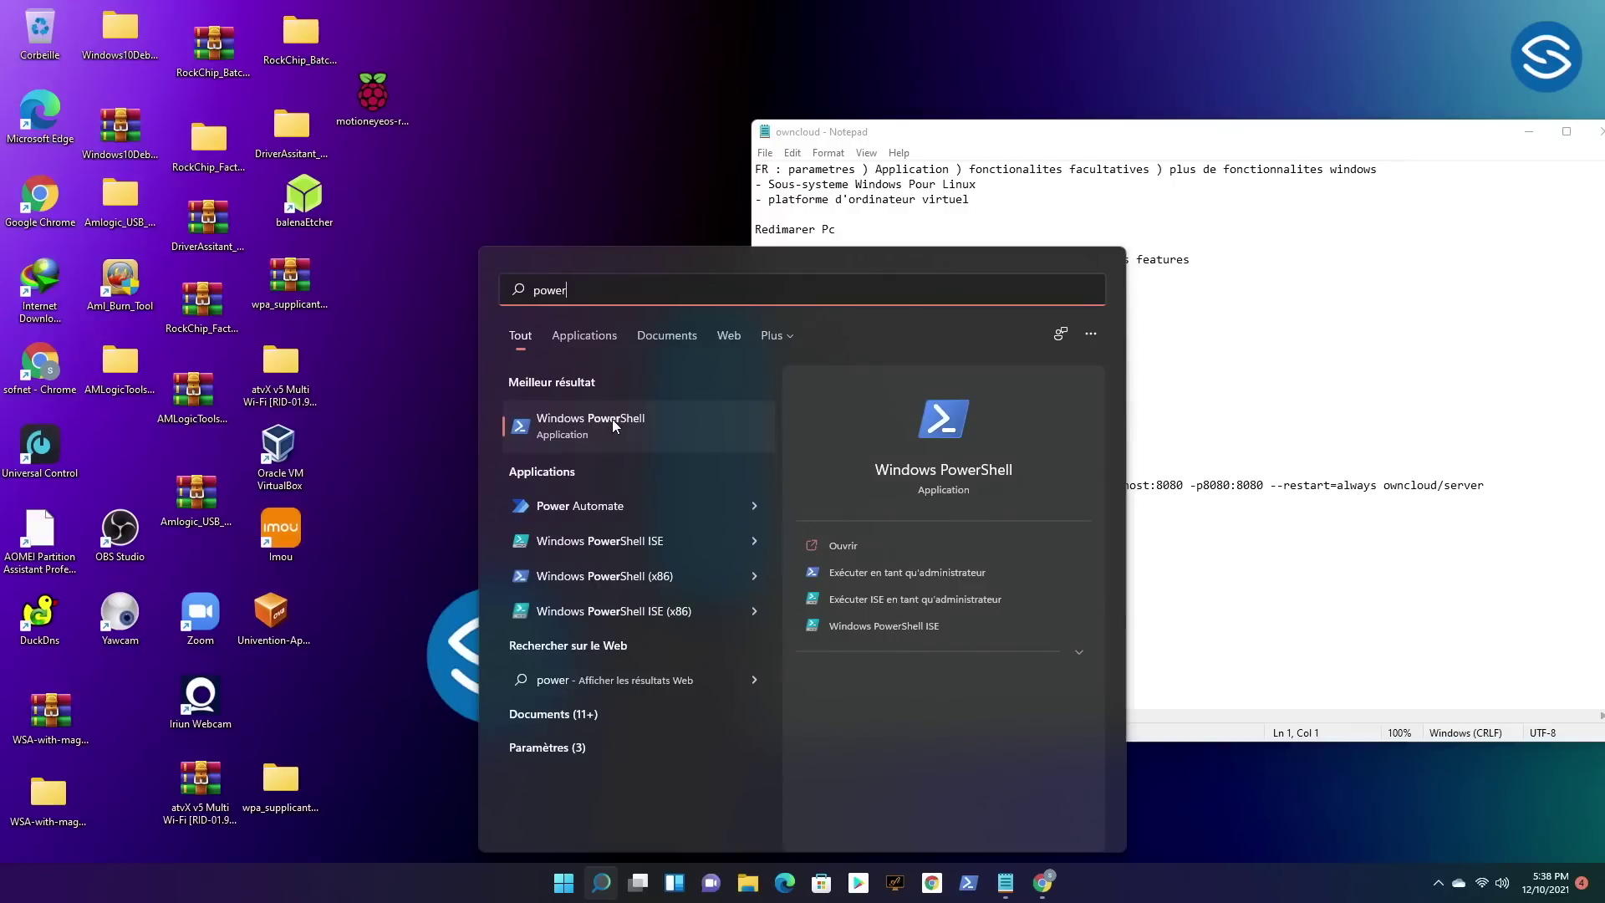
left_click(897, 575)
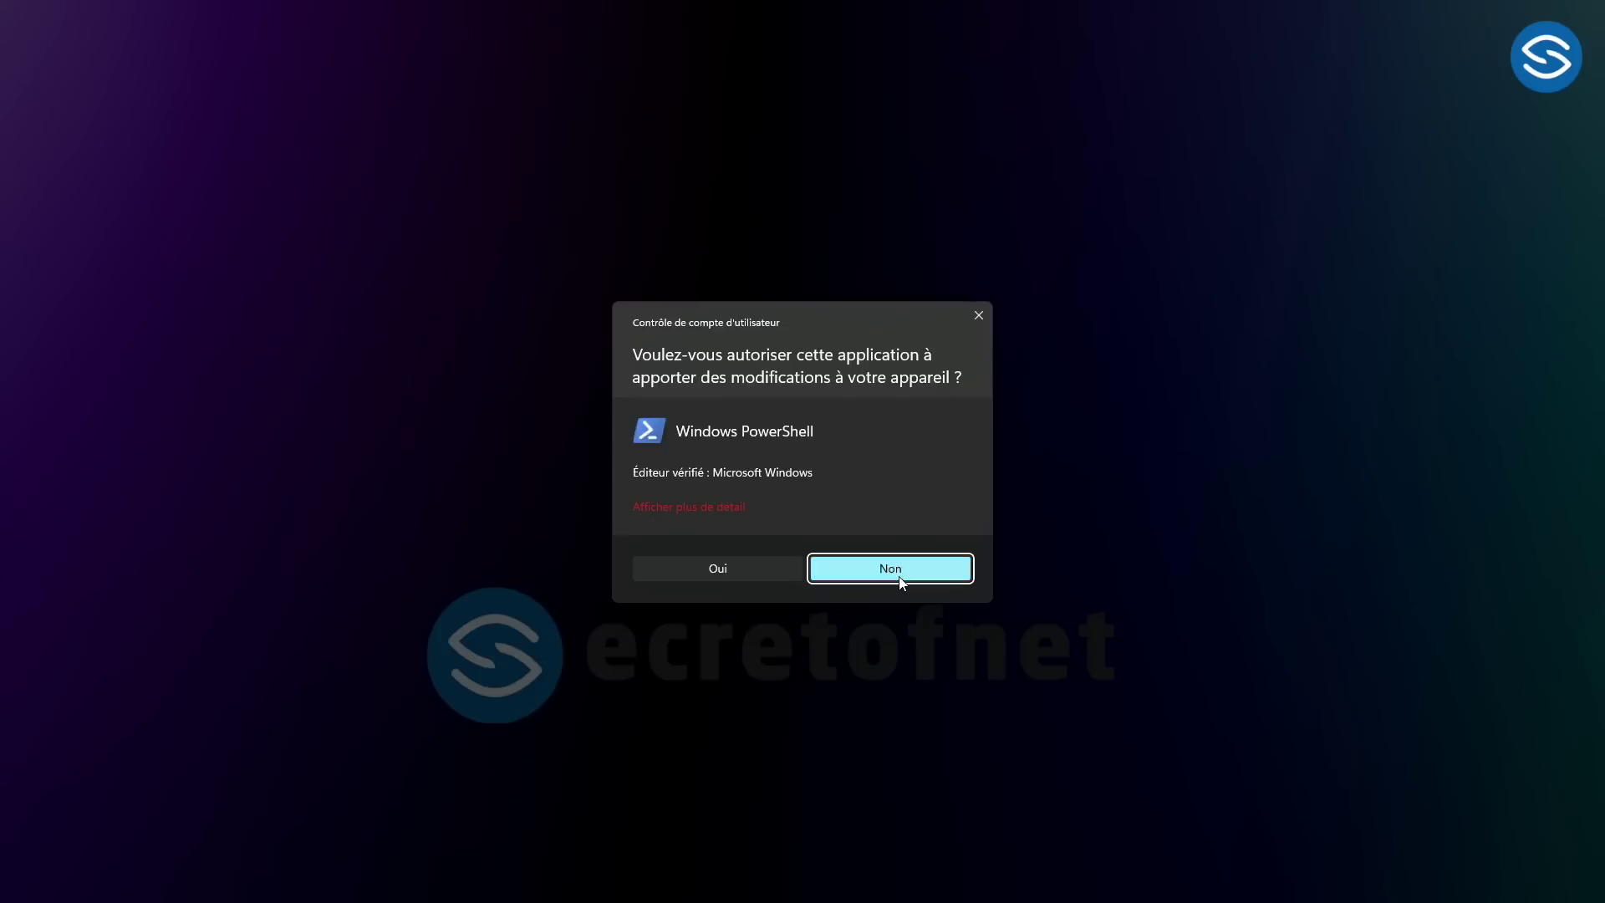
Approve the admin prompt and run wsl --update copied from the notes.
left_click(707, 568)
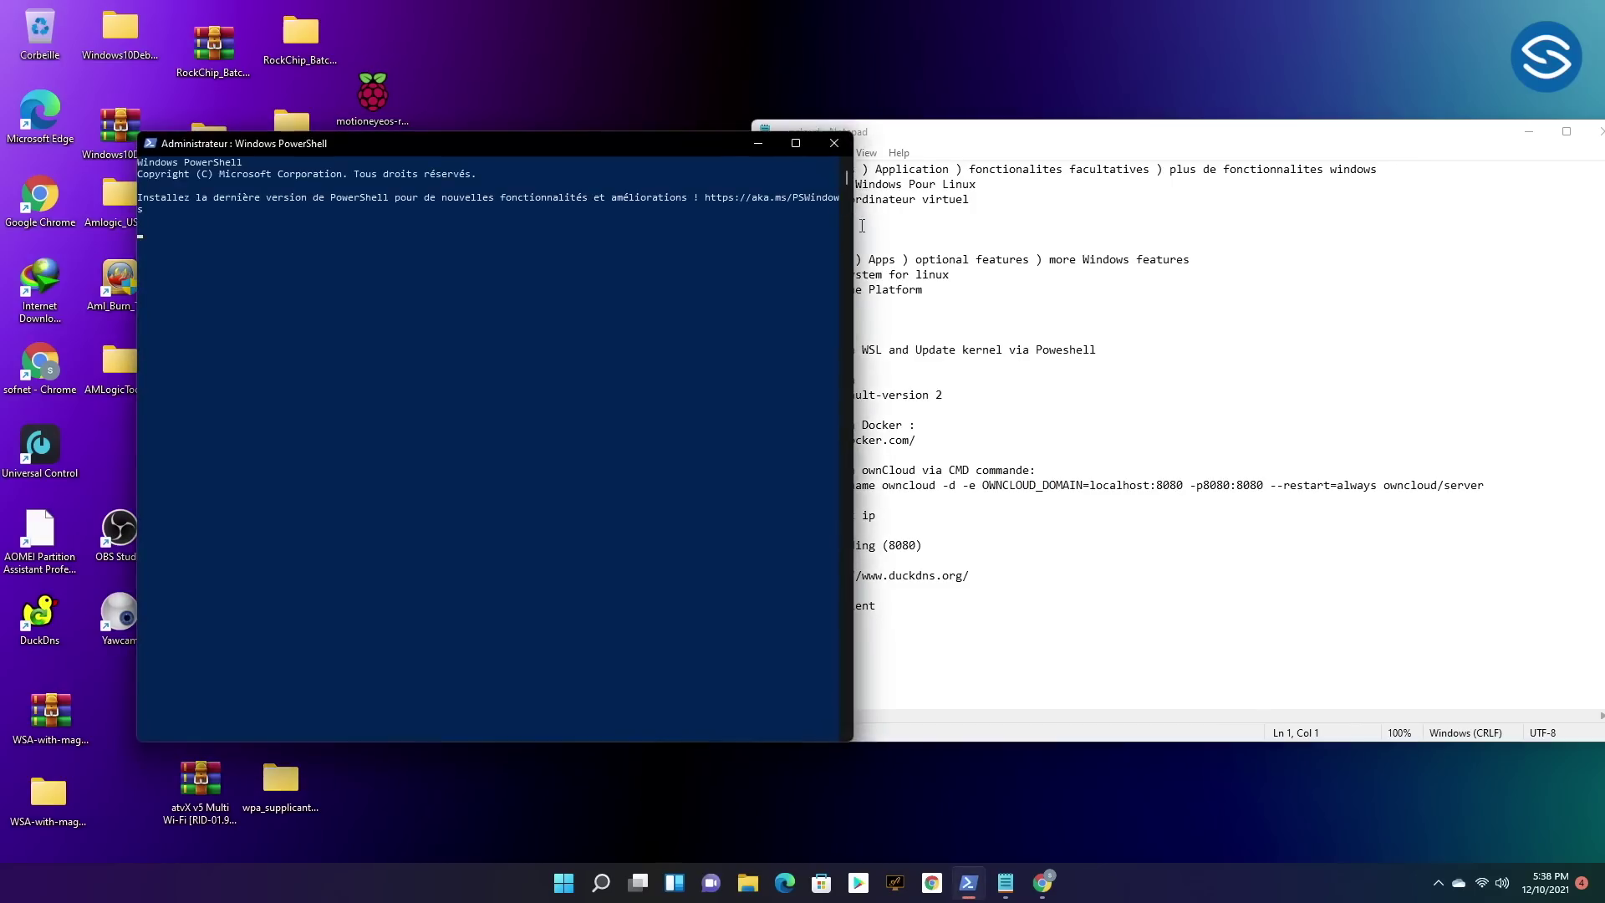
left_click_drag(639, 143, 524, 123)
left_click_drag(843, 365, 752, 365)
right_click(789, 362)
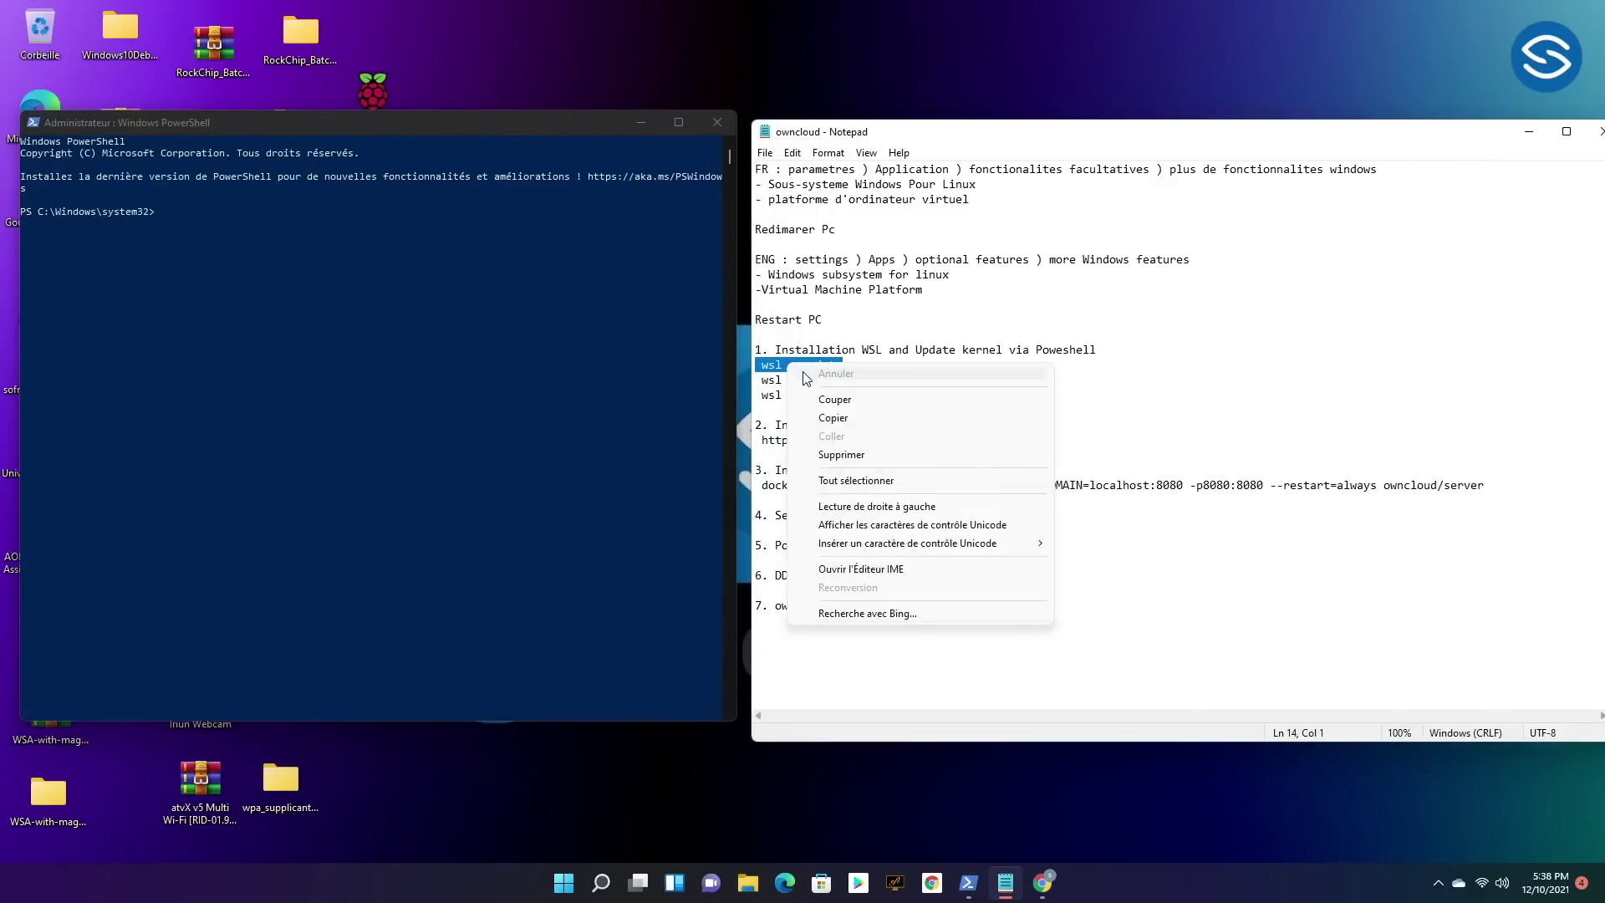
left_click(834, 418)
left_click(350, 237)
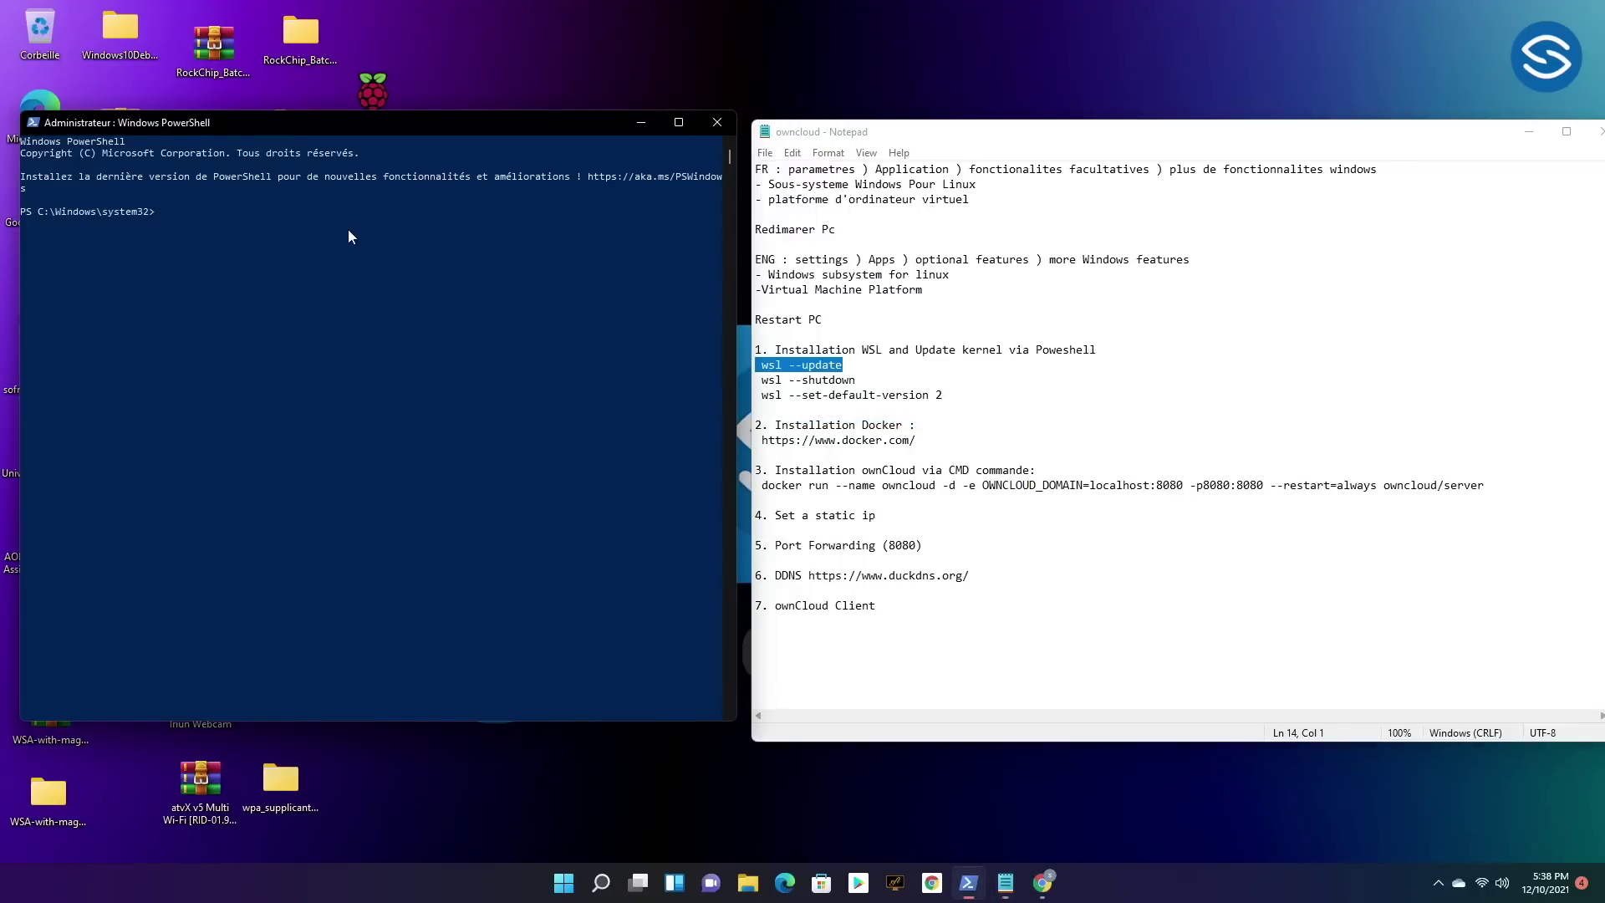
right_click(317, 229)
key("Return")
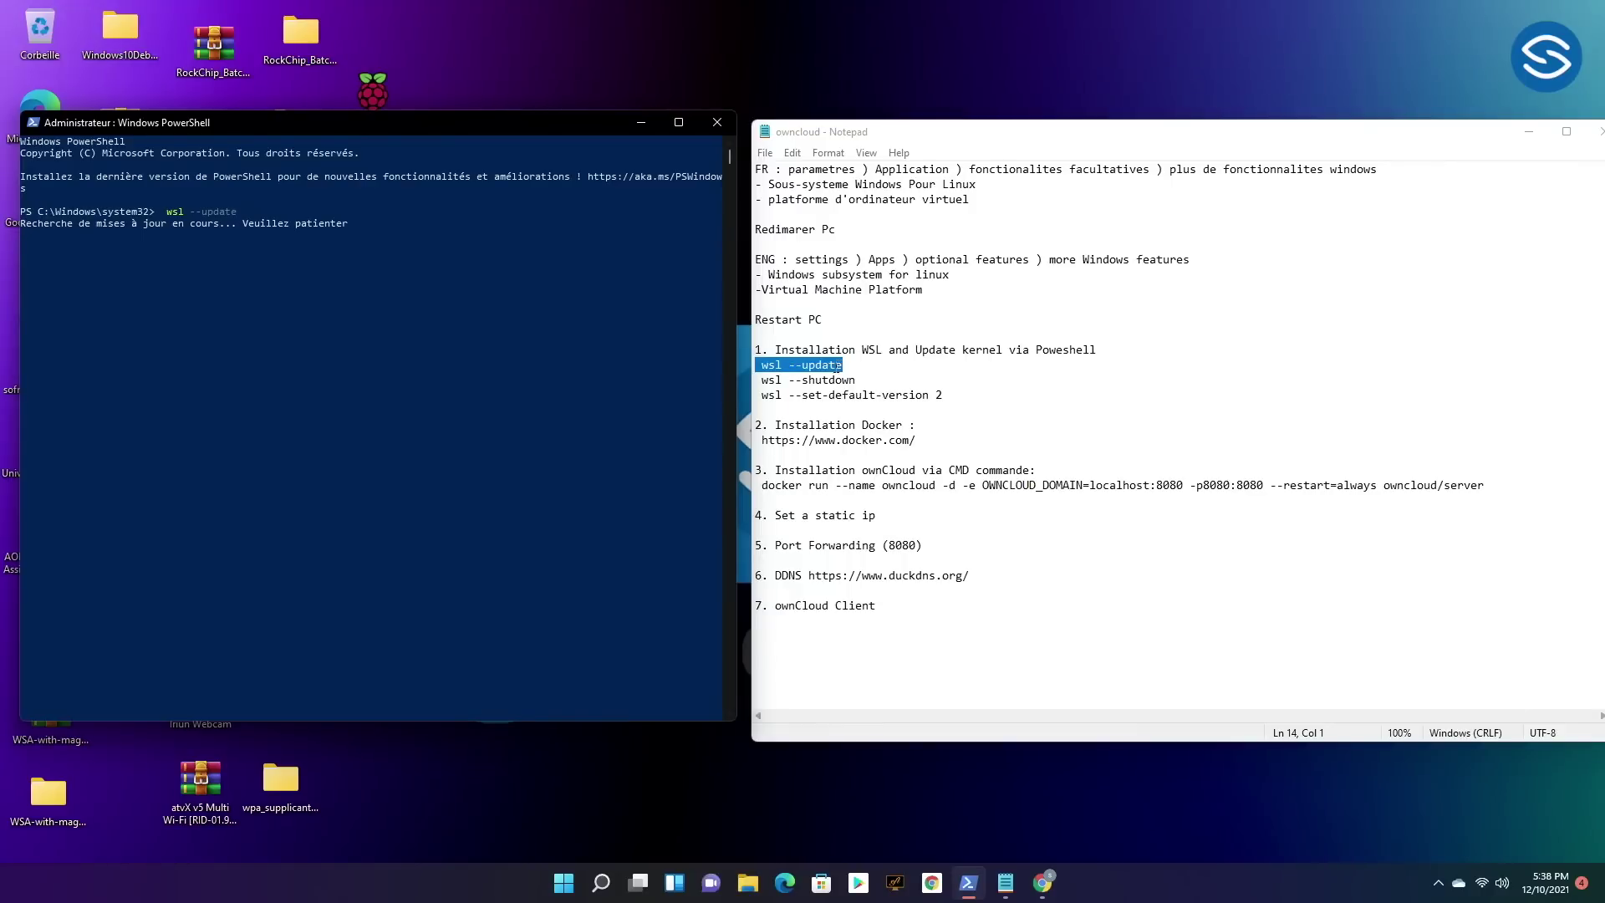
Run wsl --shutdown in PowerShell, copied from the notes.
left_click_drag(858, 380, 811, 381)
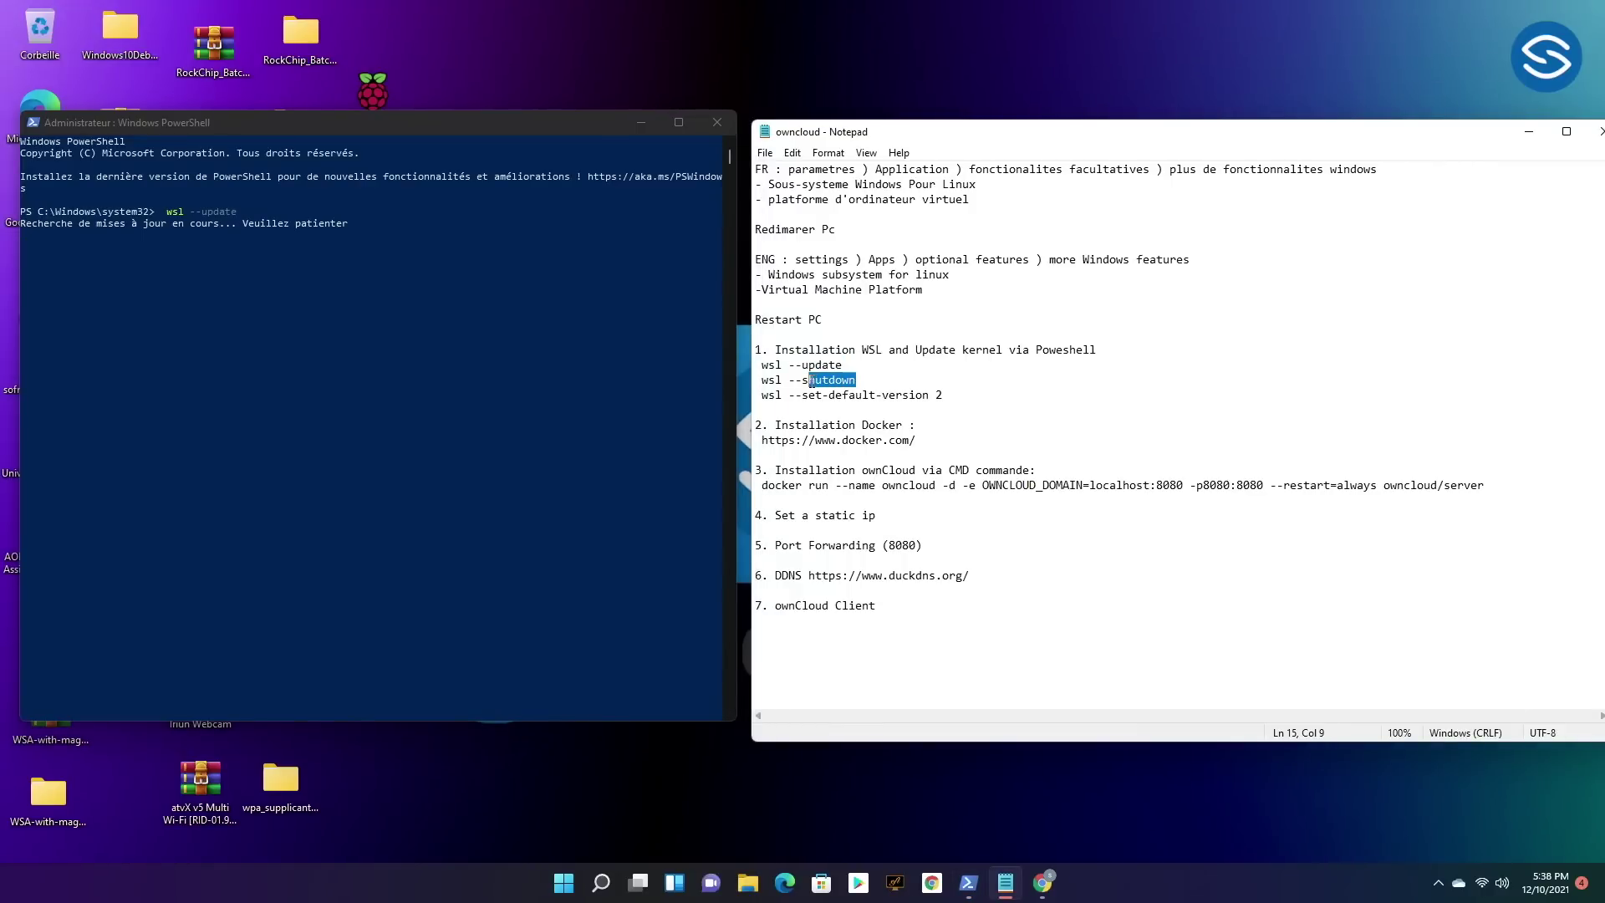
mouse_move(446, 118)
left_mouse_down()
mouse_move(711, 126)
mouse_move(465, 134)
left_mouse_up()
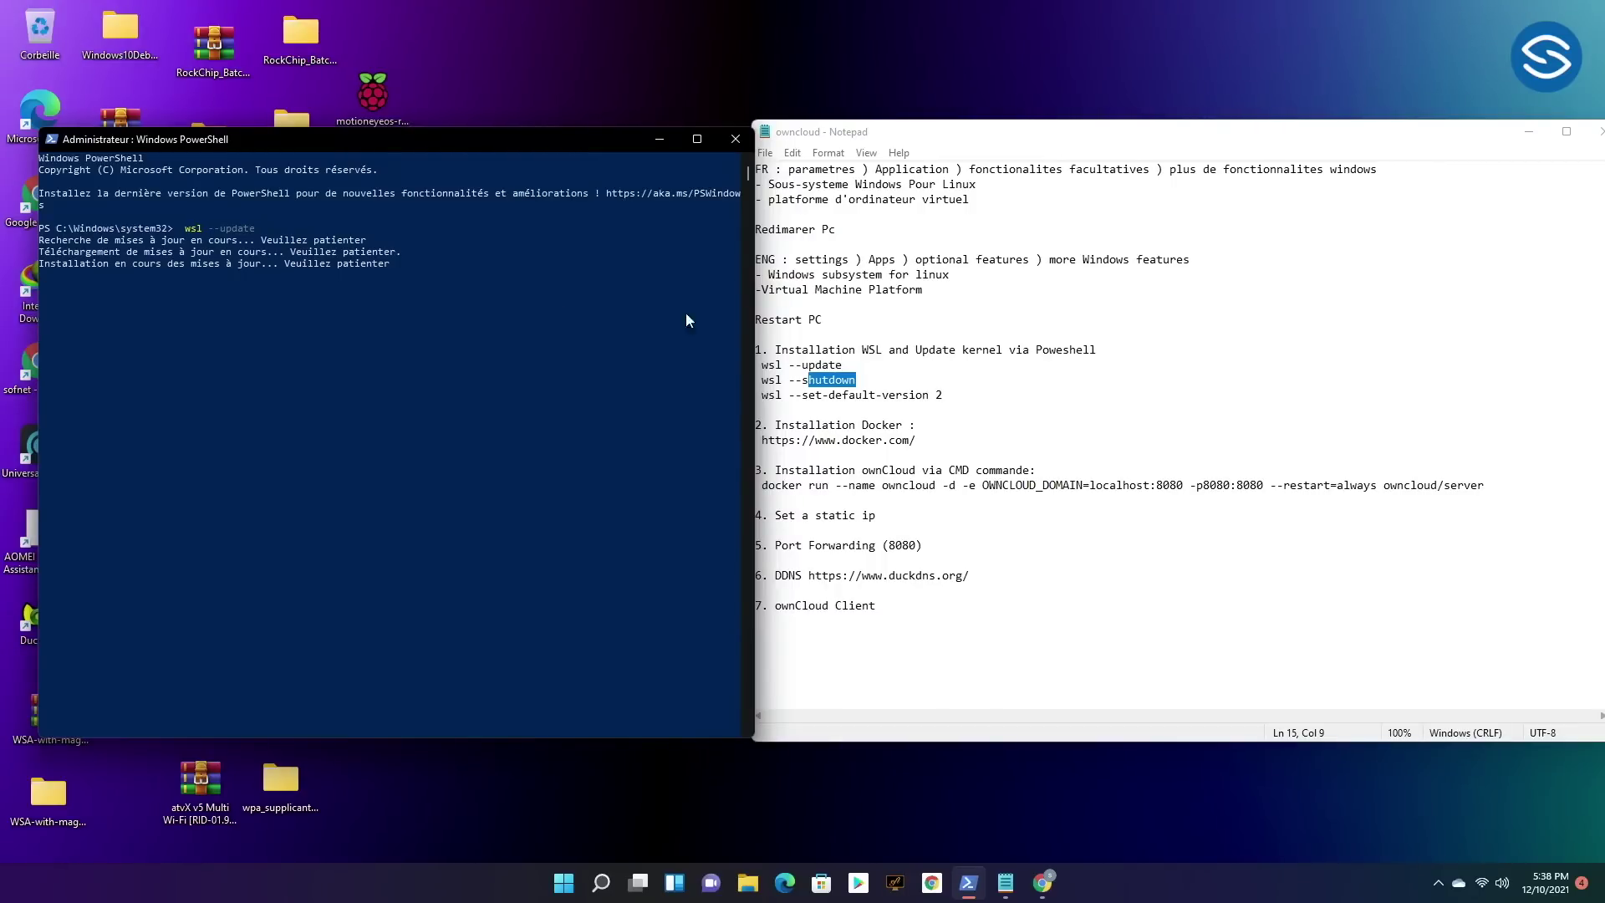
left_click_drag(504, 134, 498, 136)
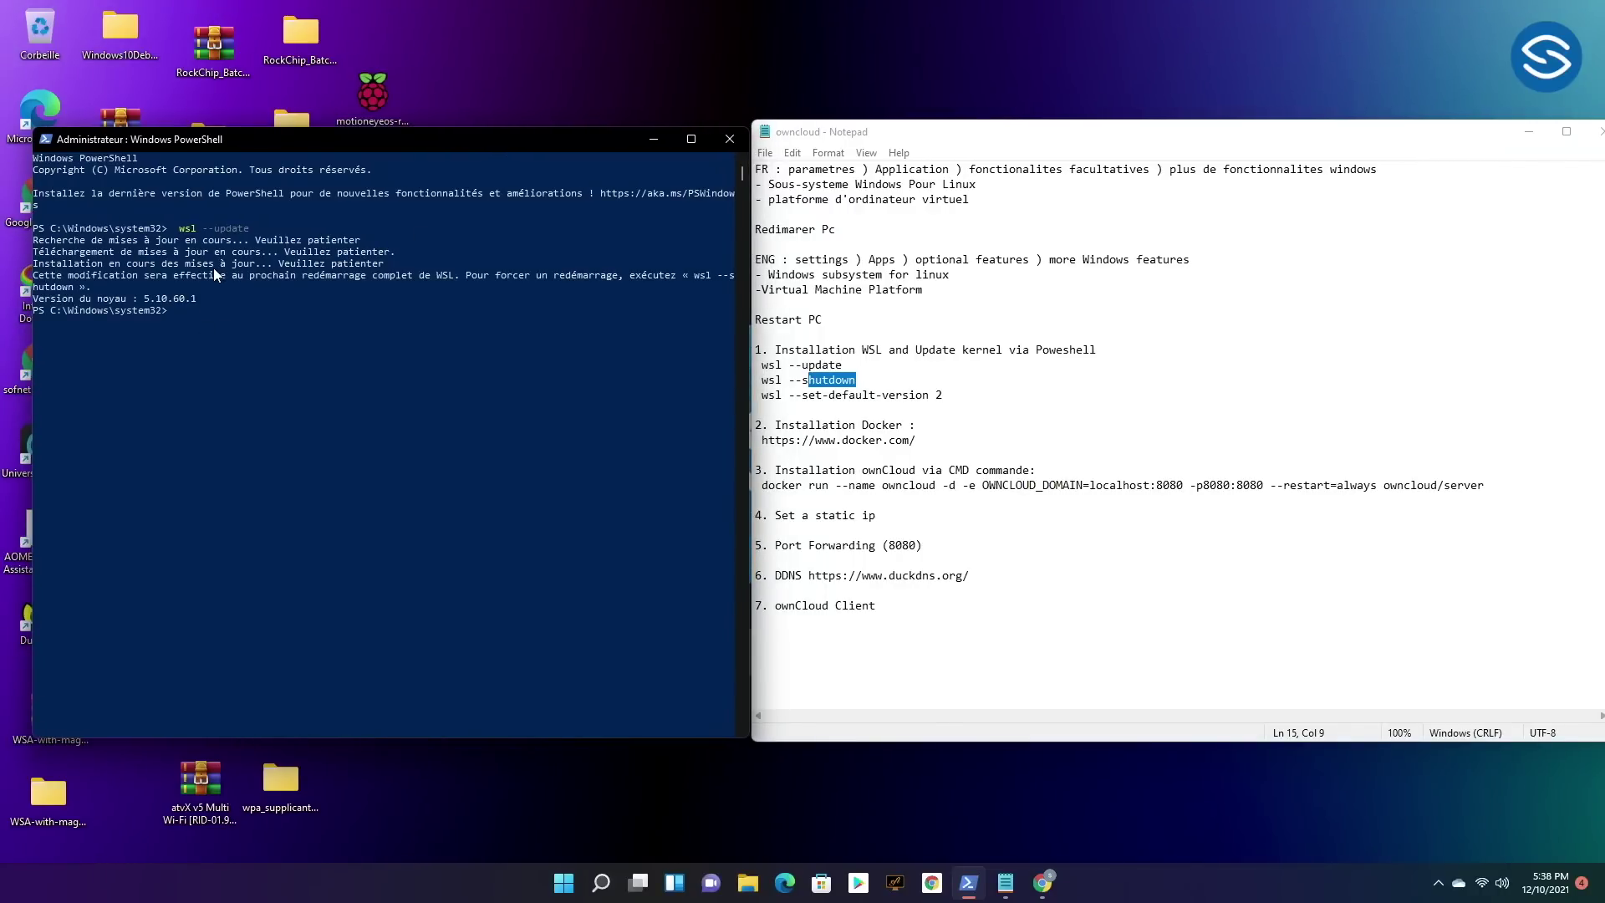
left_click_drag(856, 380, 760, 381)
right_click(773, 371)
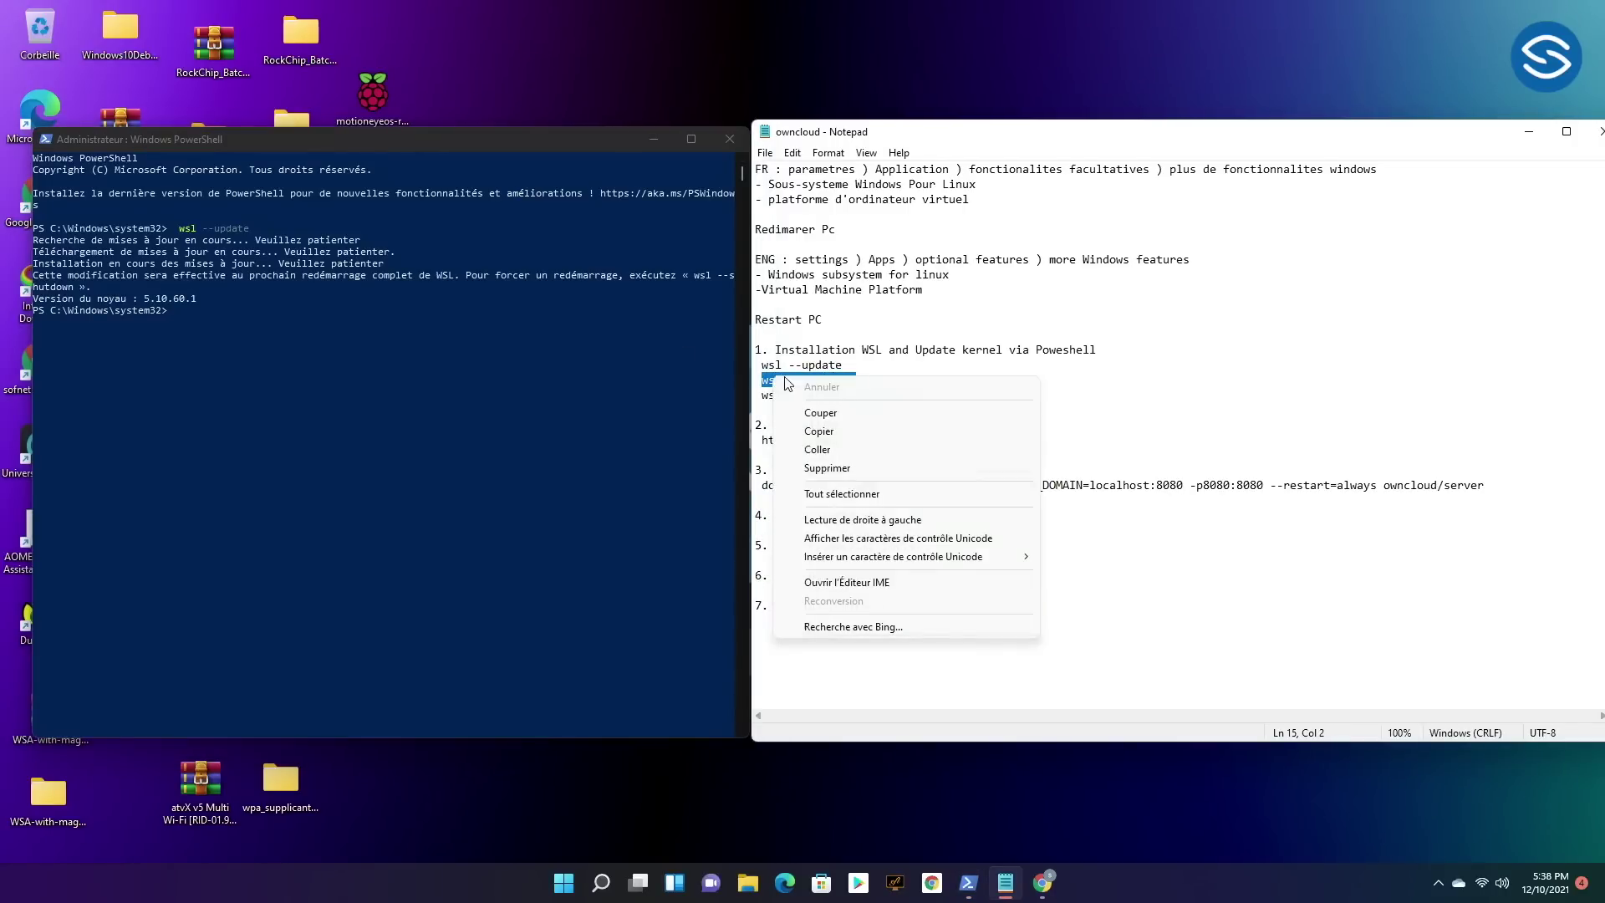
left_click(820, 430)
left_click(417, 367)
right_click(421, 361)
key("Return")
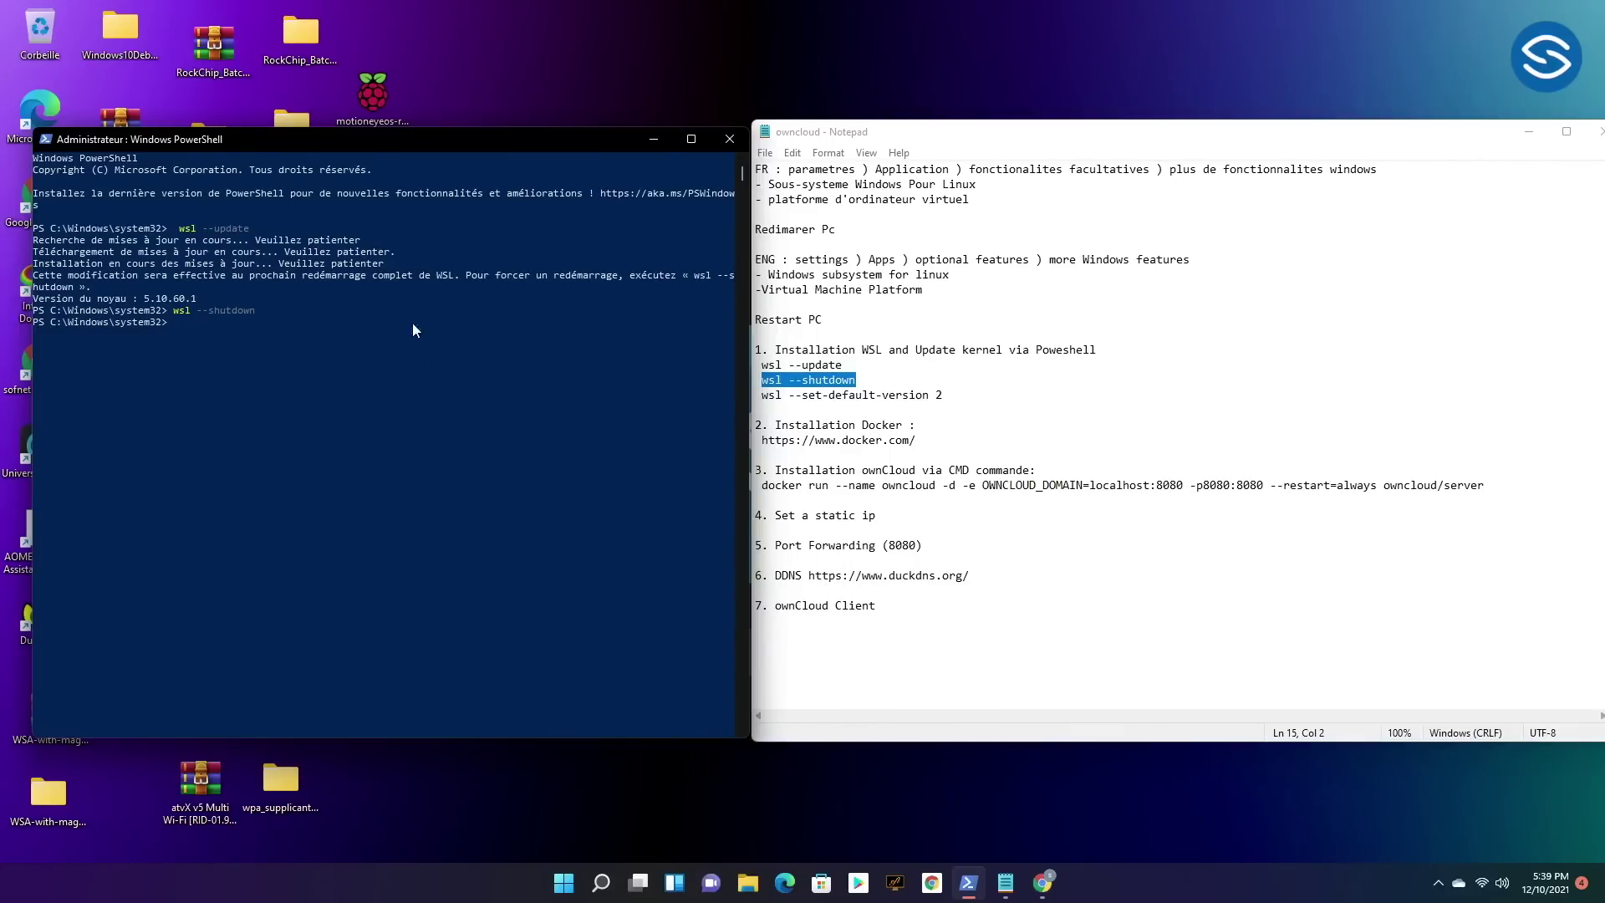
Run wsl --set-default-version 2, then close PowerShell.
left_click_drag(944, 395, 755, 396)
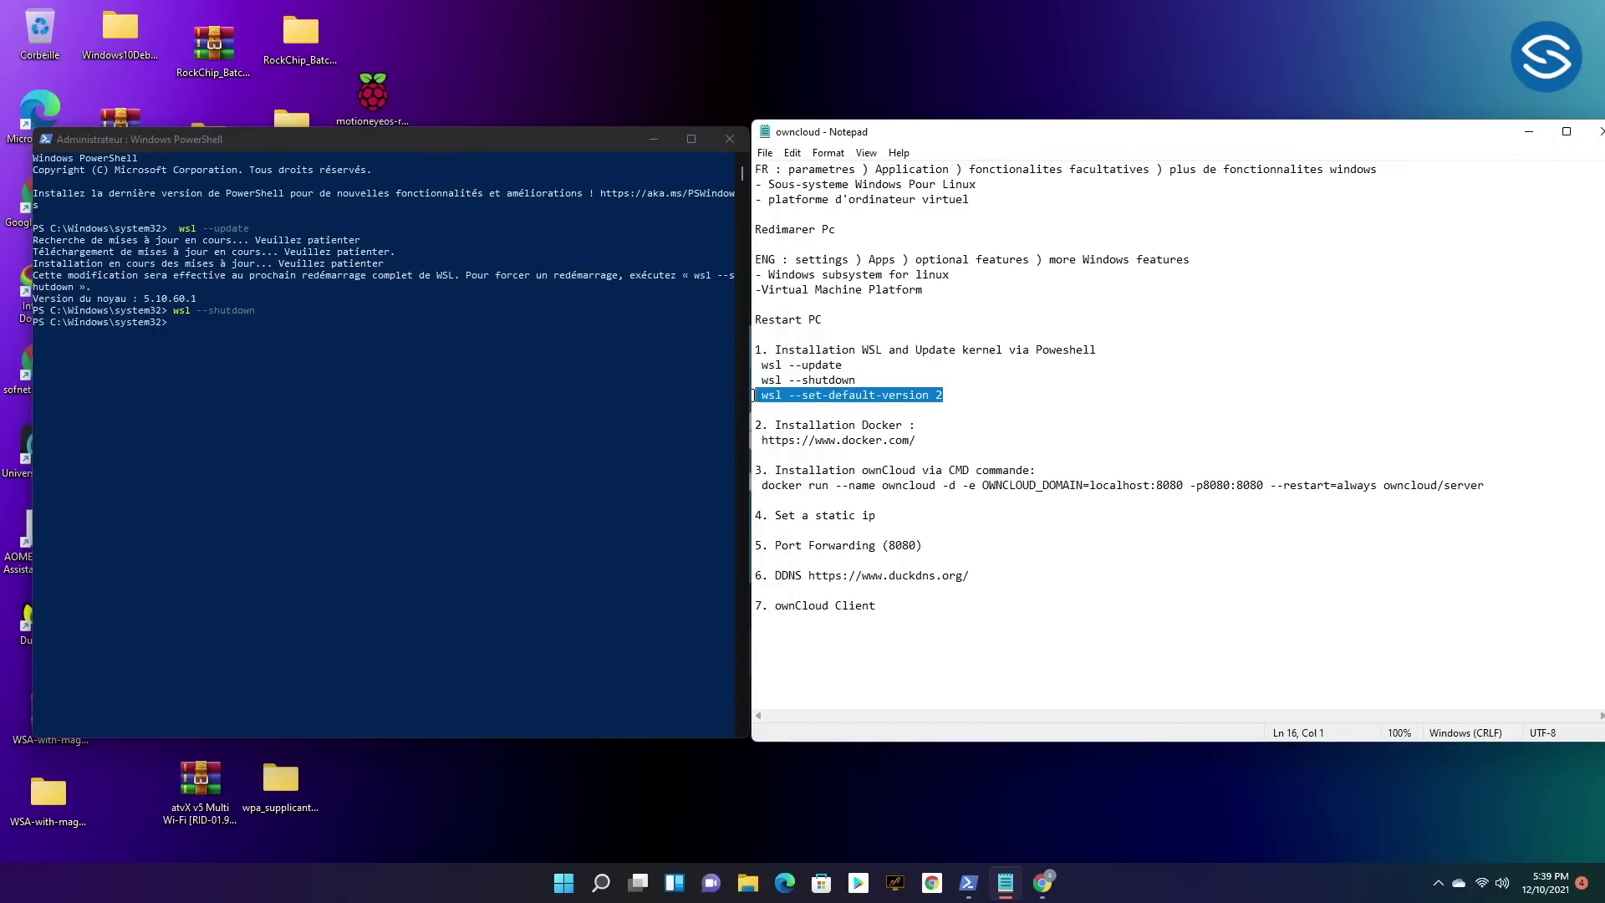
right_click(825, 398)
left_click(861, 449)
left_click(300, 335)
right_click(298, 334)
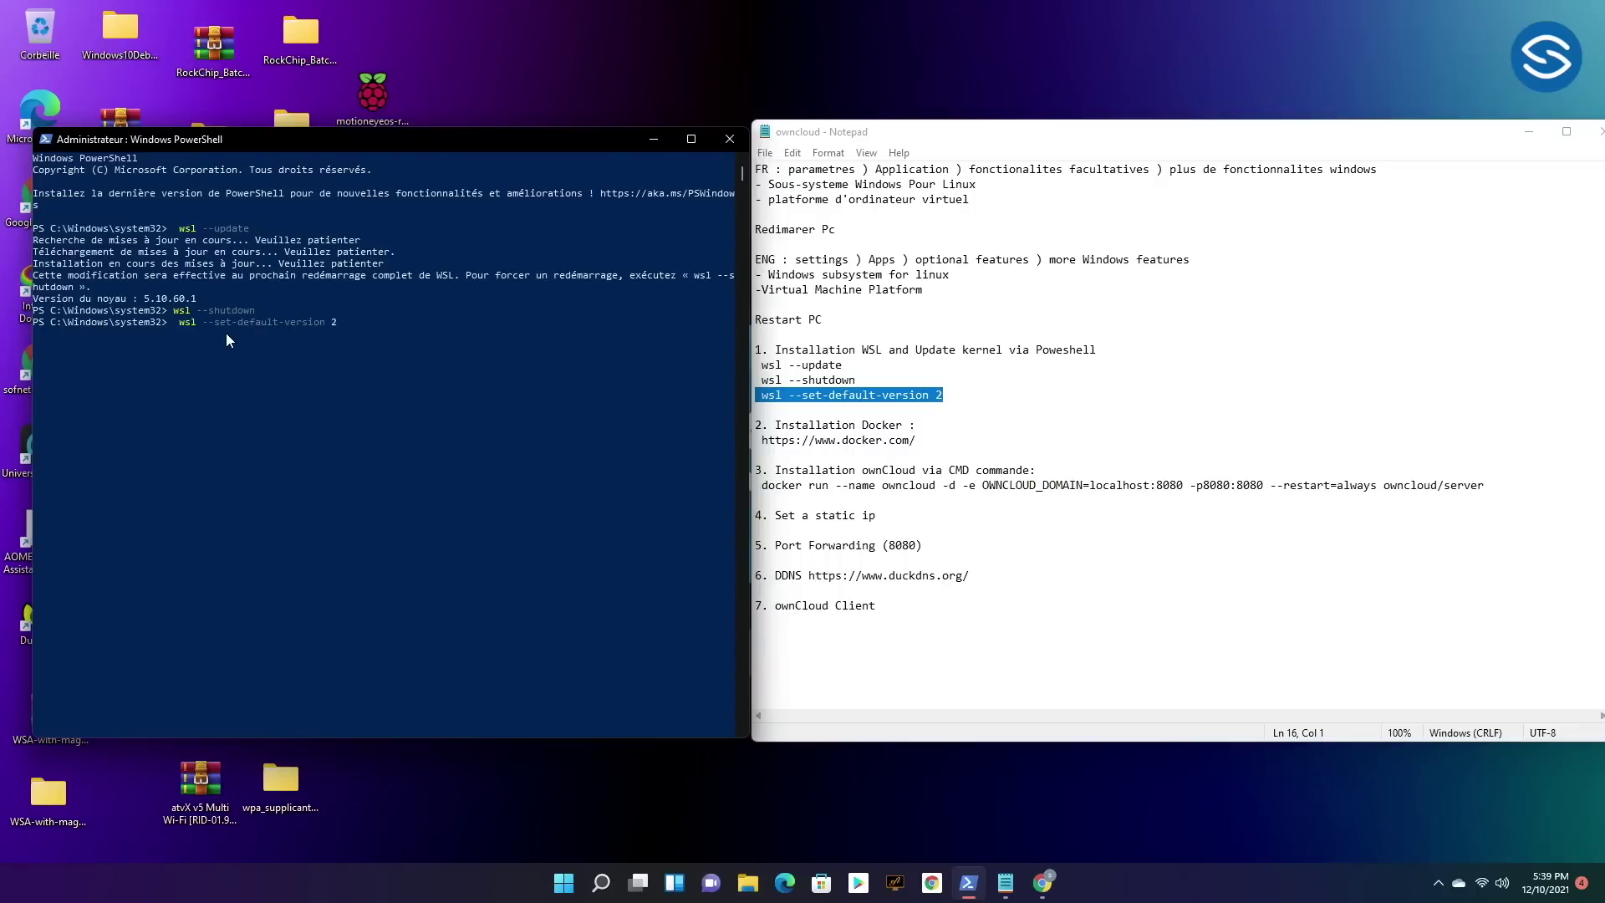
key("Return")
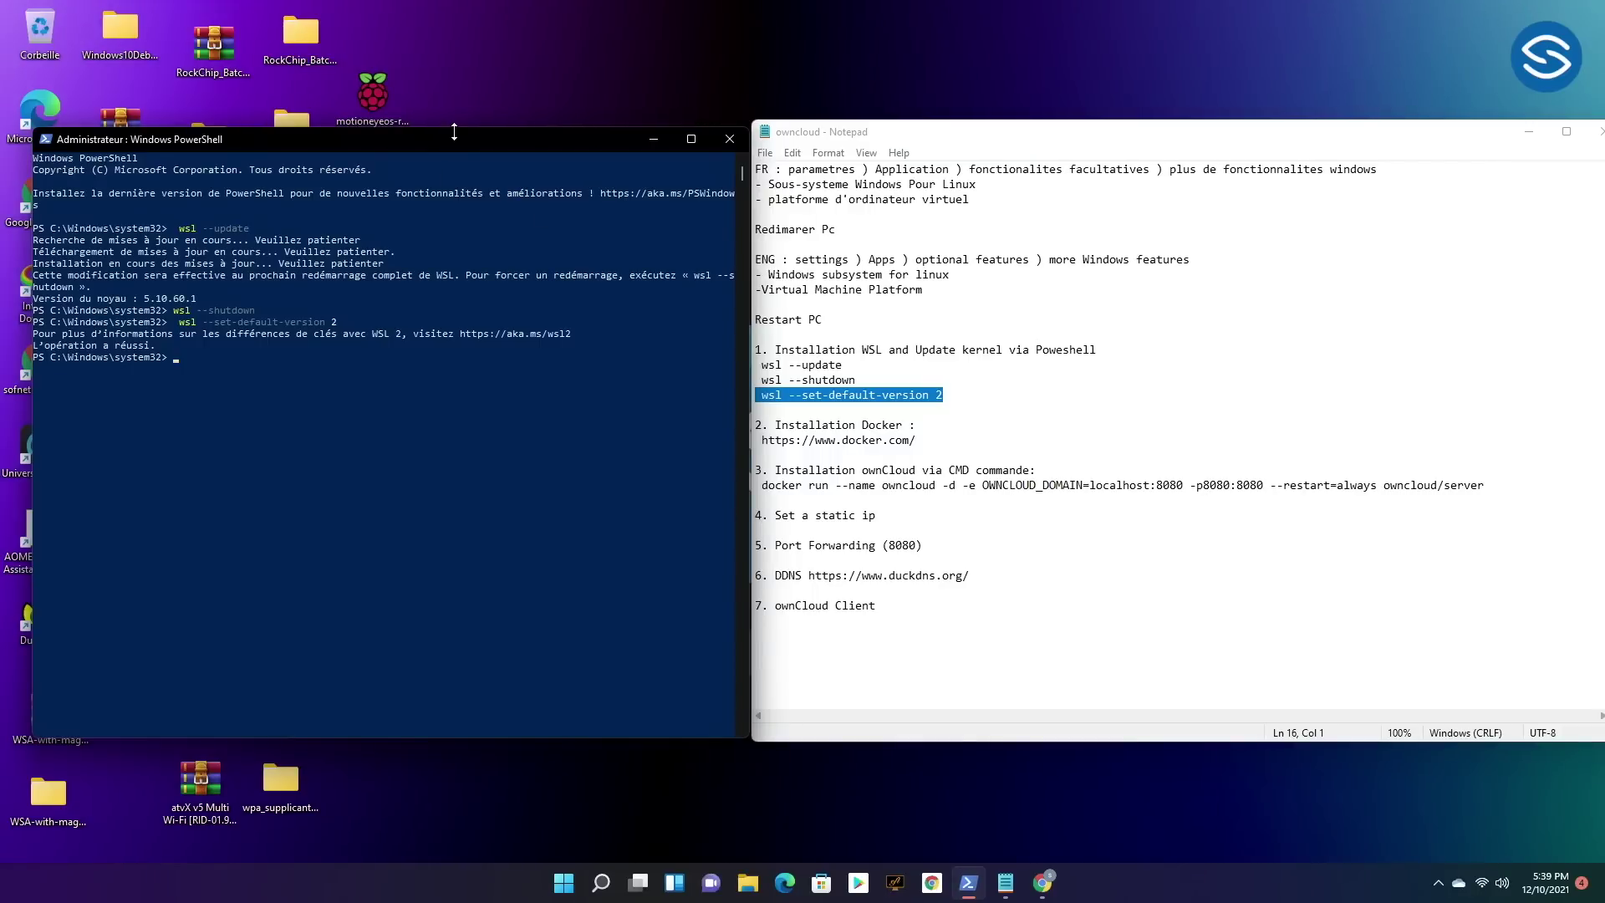
left_click_drag(454, 142, 767, 162)
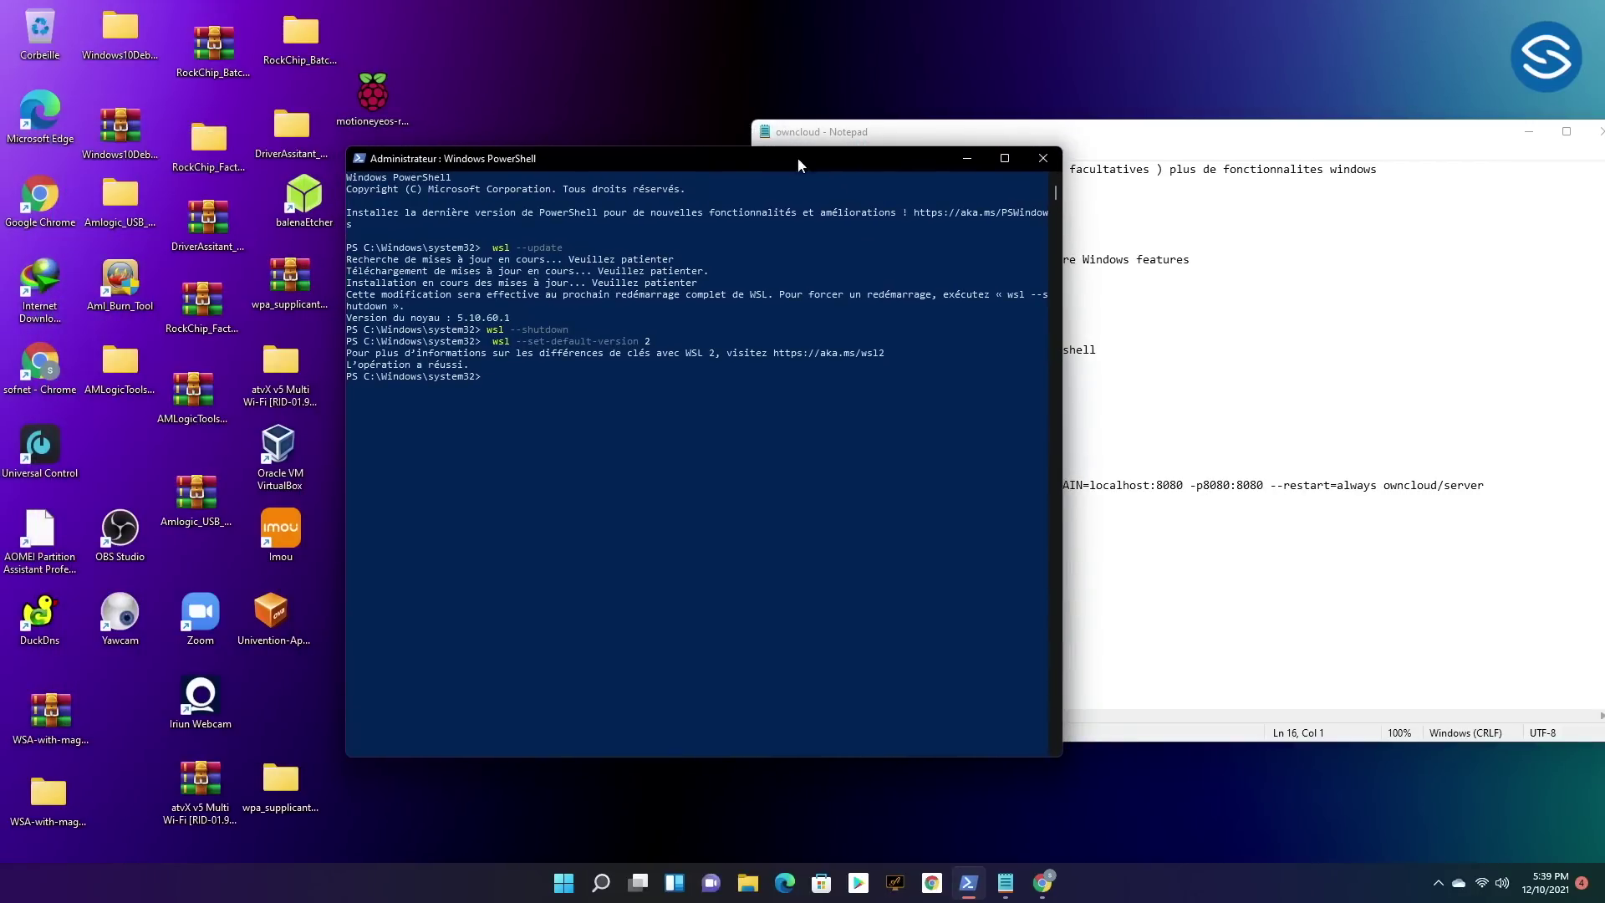
left_click(1042, 158)
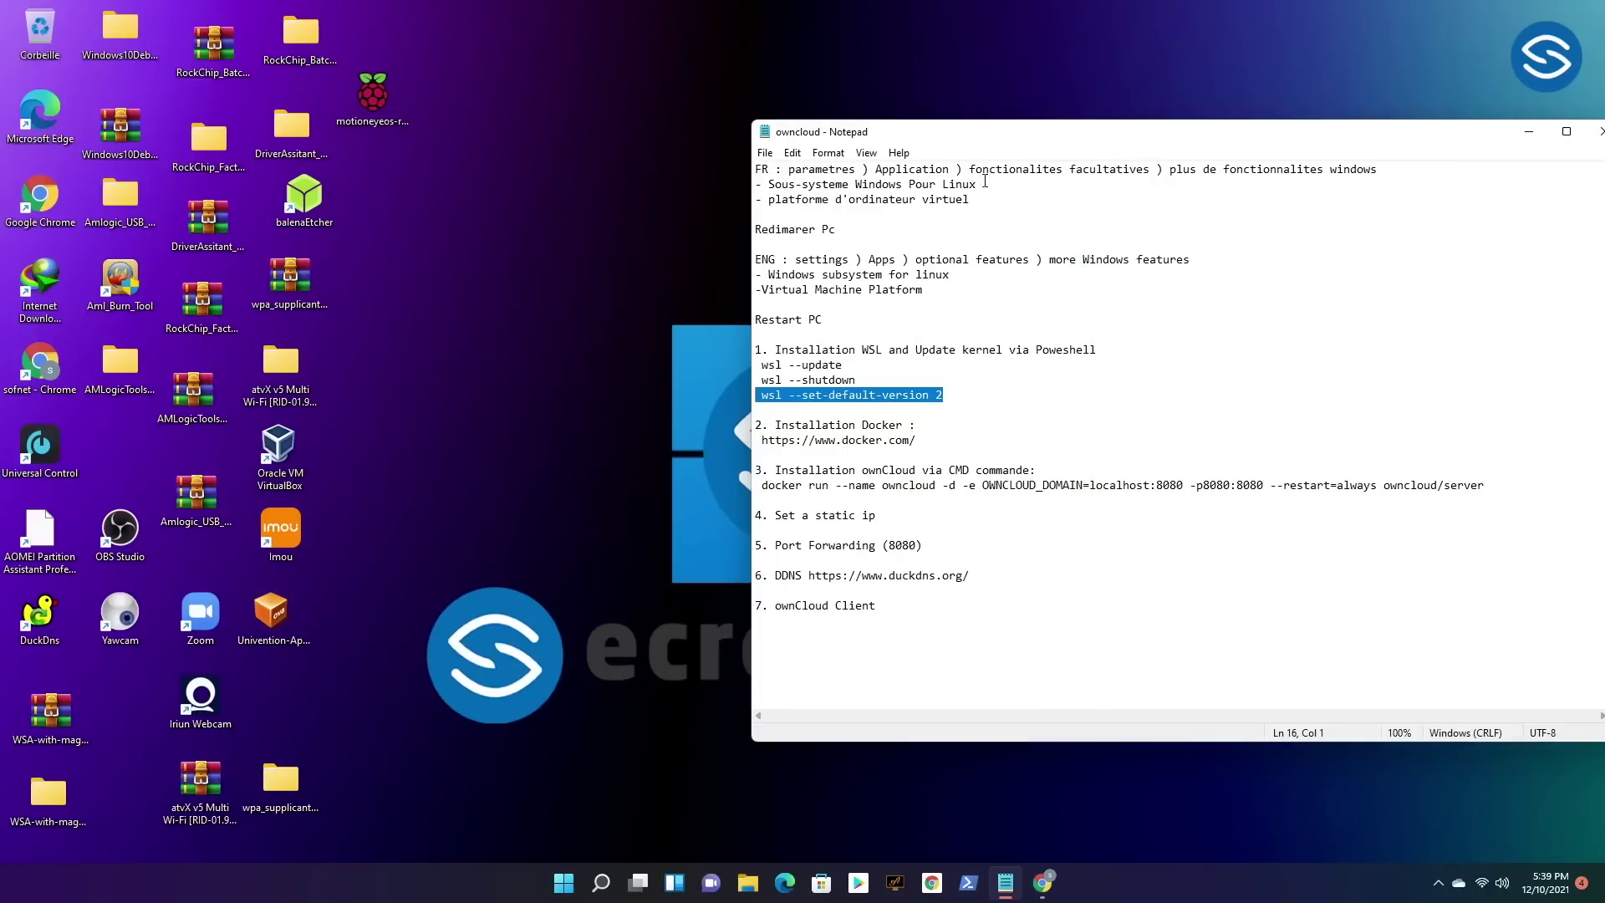
left_click(1021, 393)
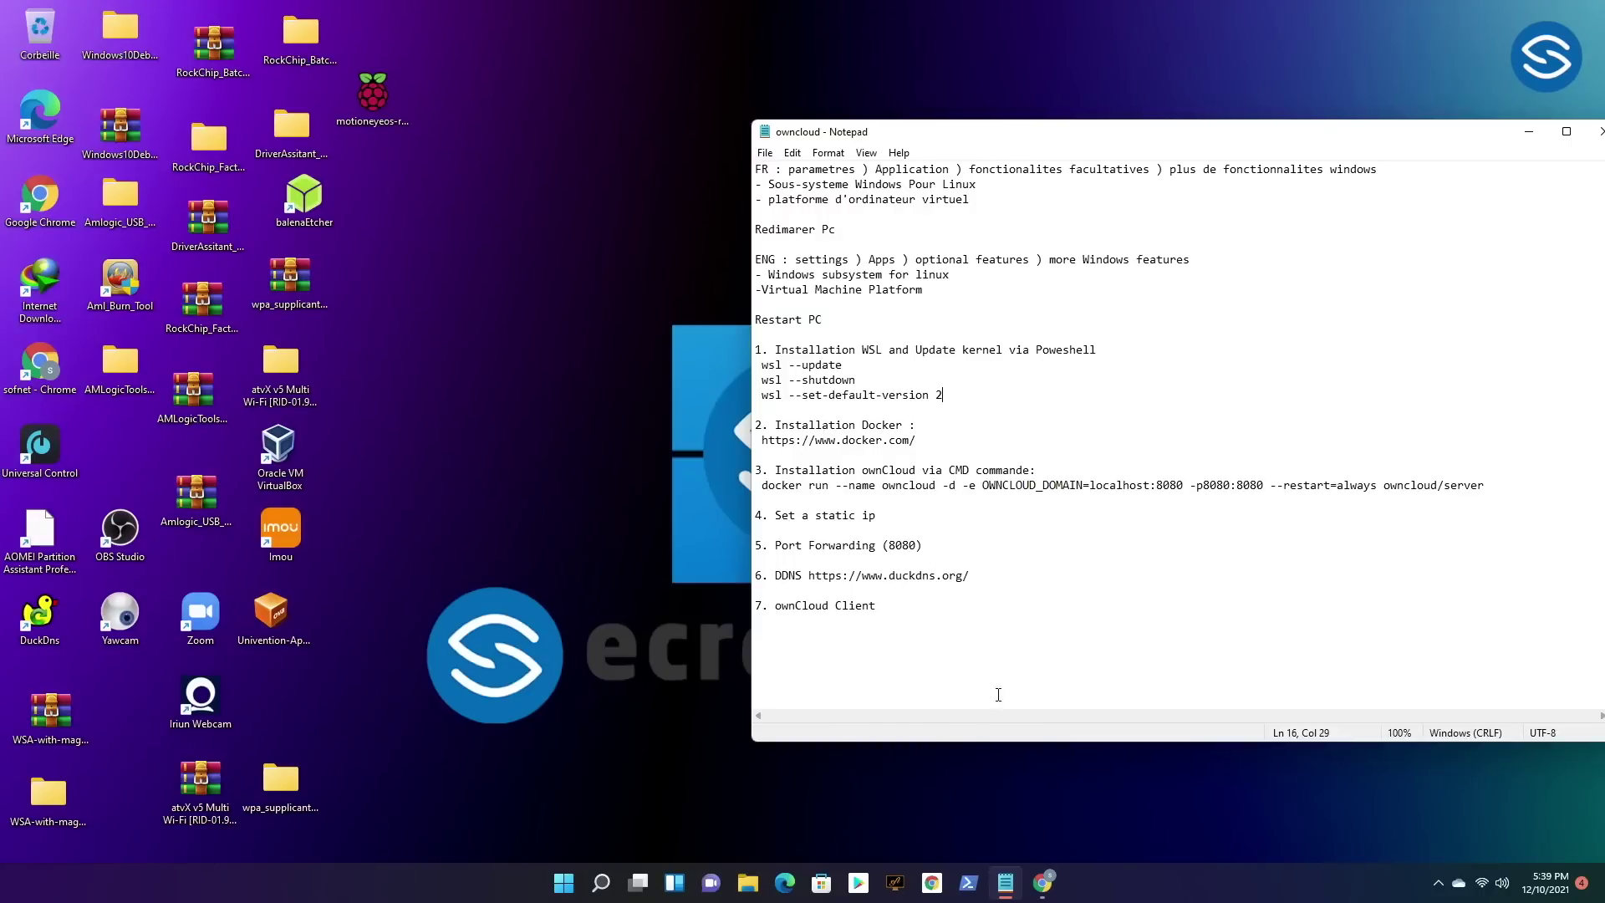
Request Docker Desktop for Windows from docker.com's Get Started page and cancel the duplicate download.
left_click(1042, 882)
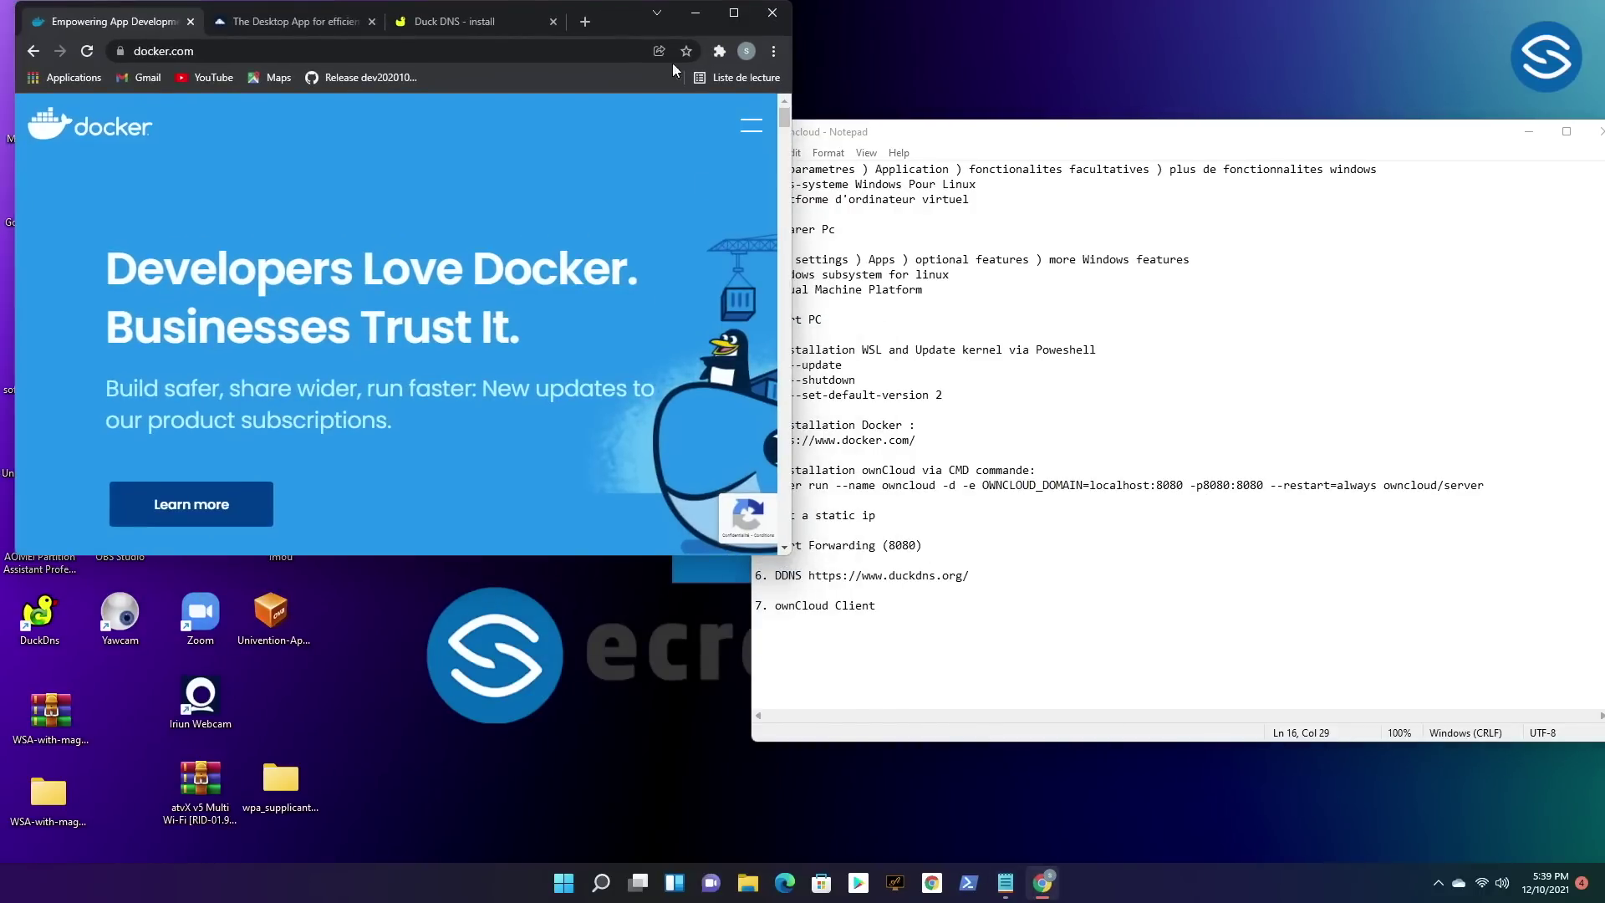
left_click(729, 18)
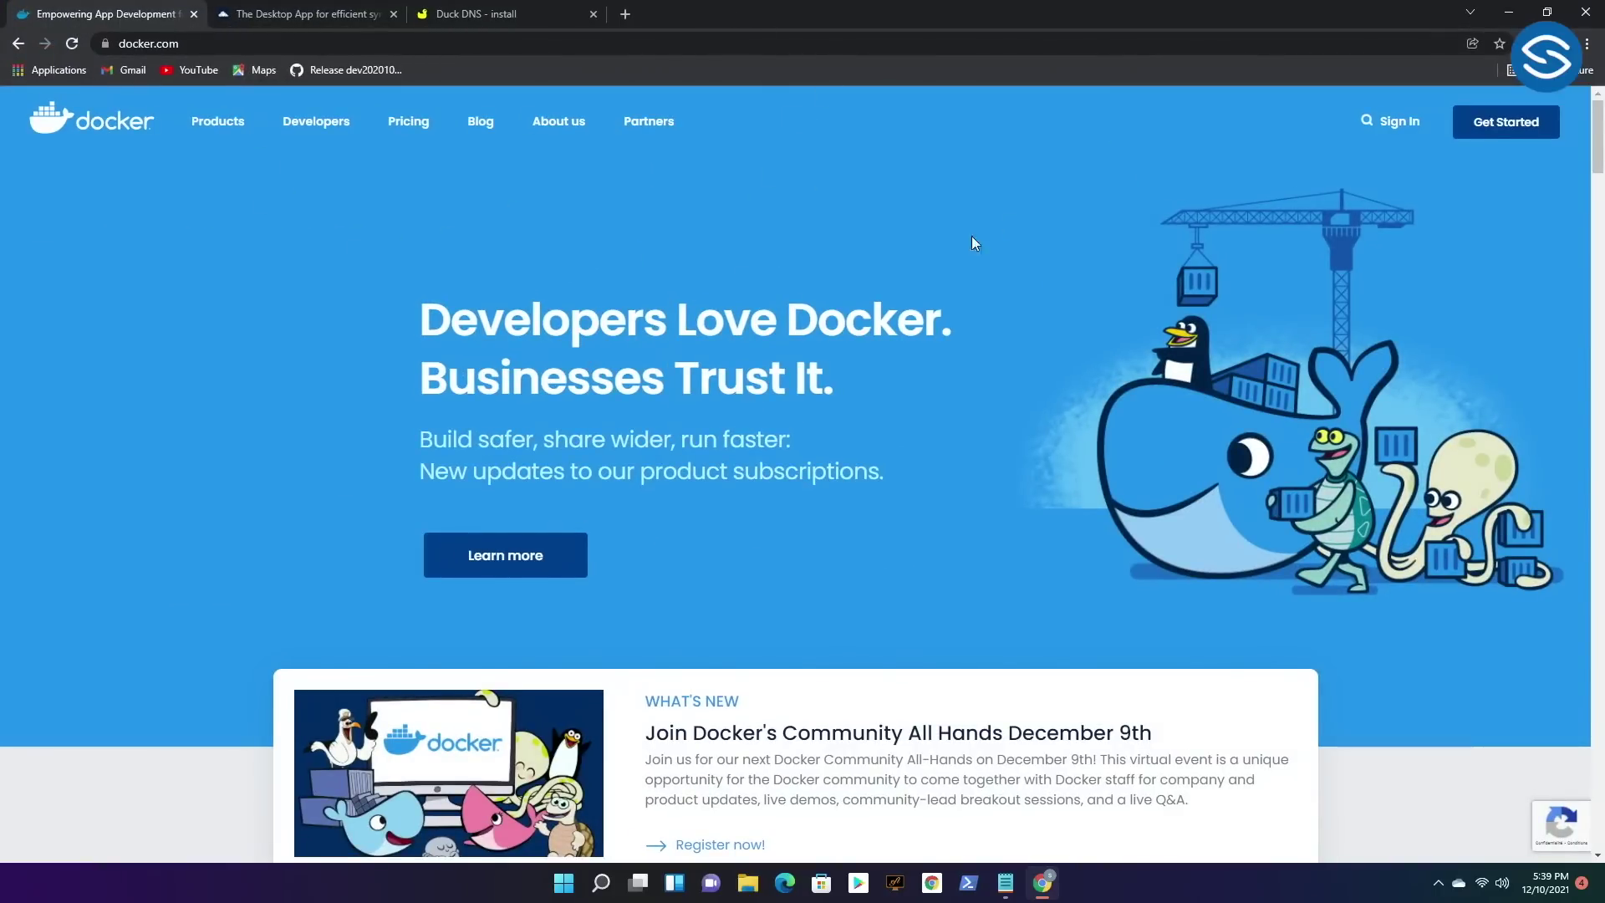
scroll(978, 259, "down", 4)
scroll(963, 296, "up", 4)
left_click(1513, 125)
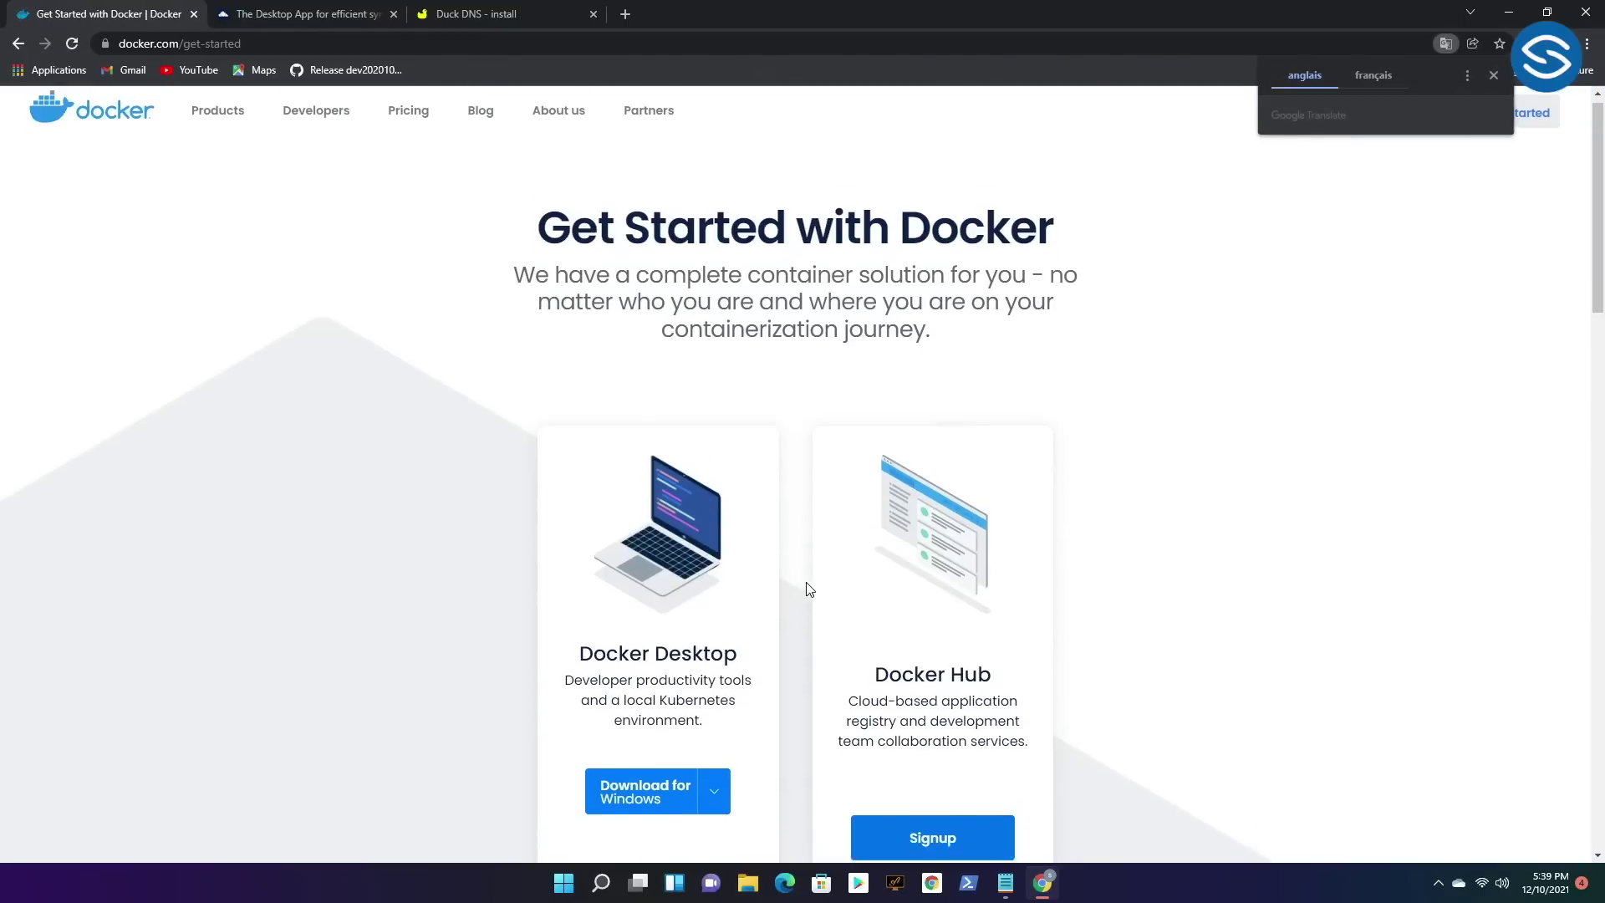
scroll(786, 573, "down", 2)
scroll(782, 572, "down", 2)
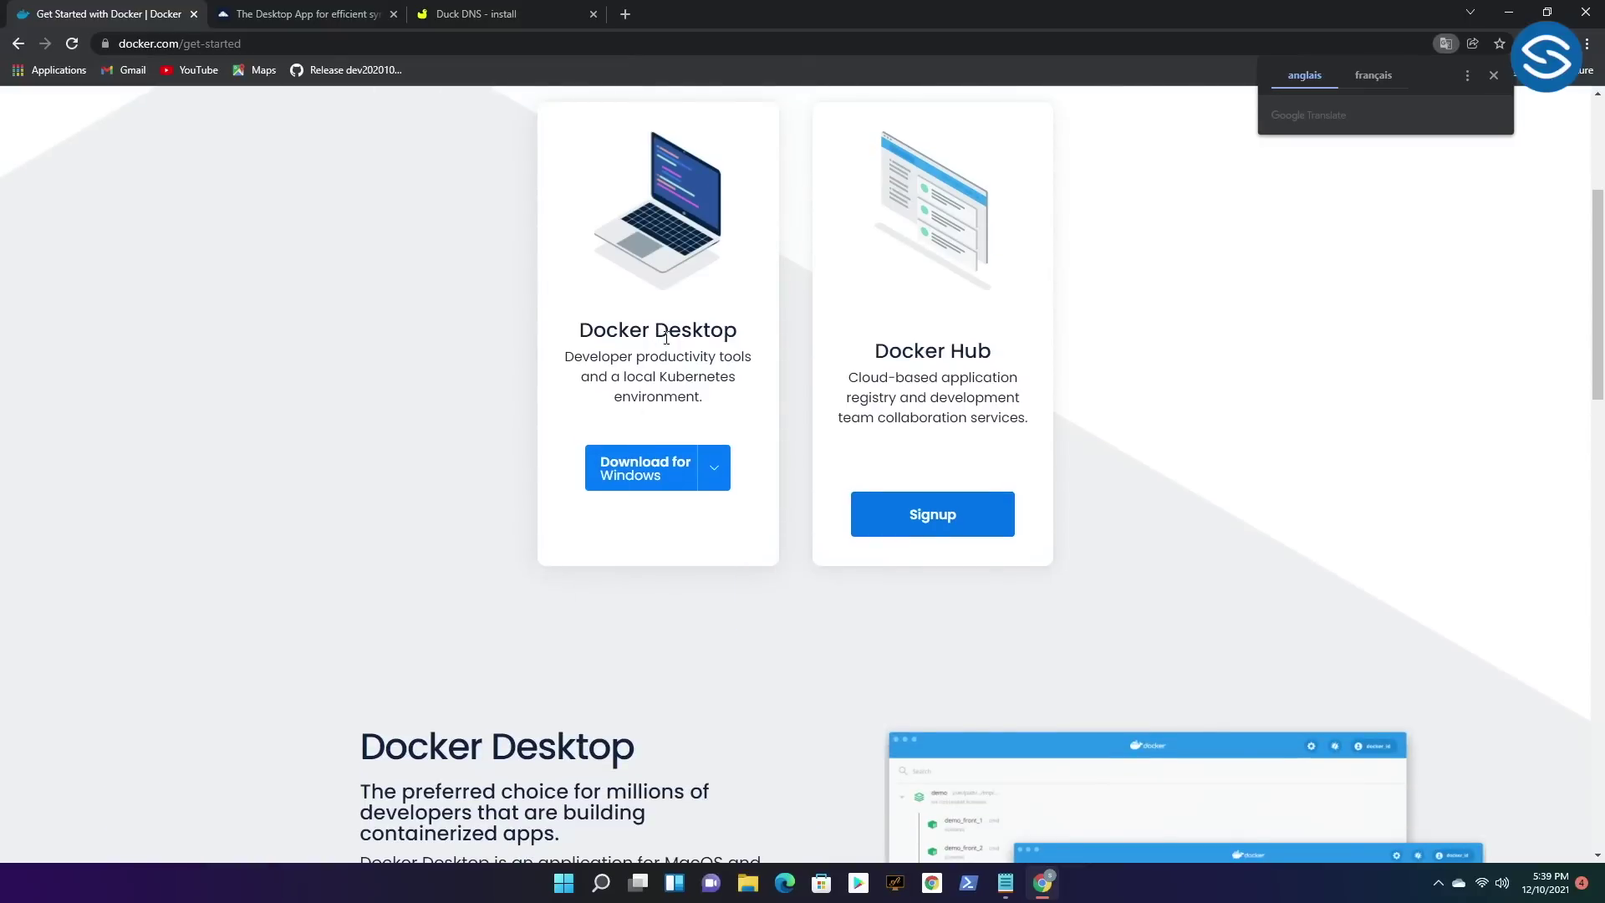
mouse_move(663, 473)
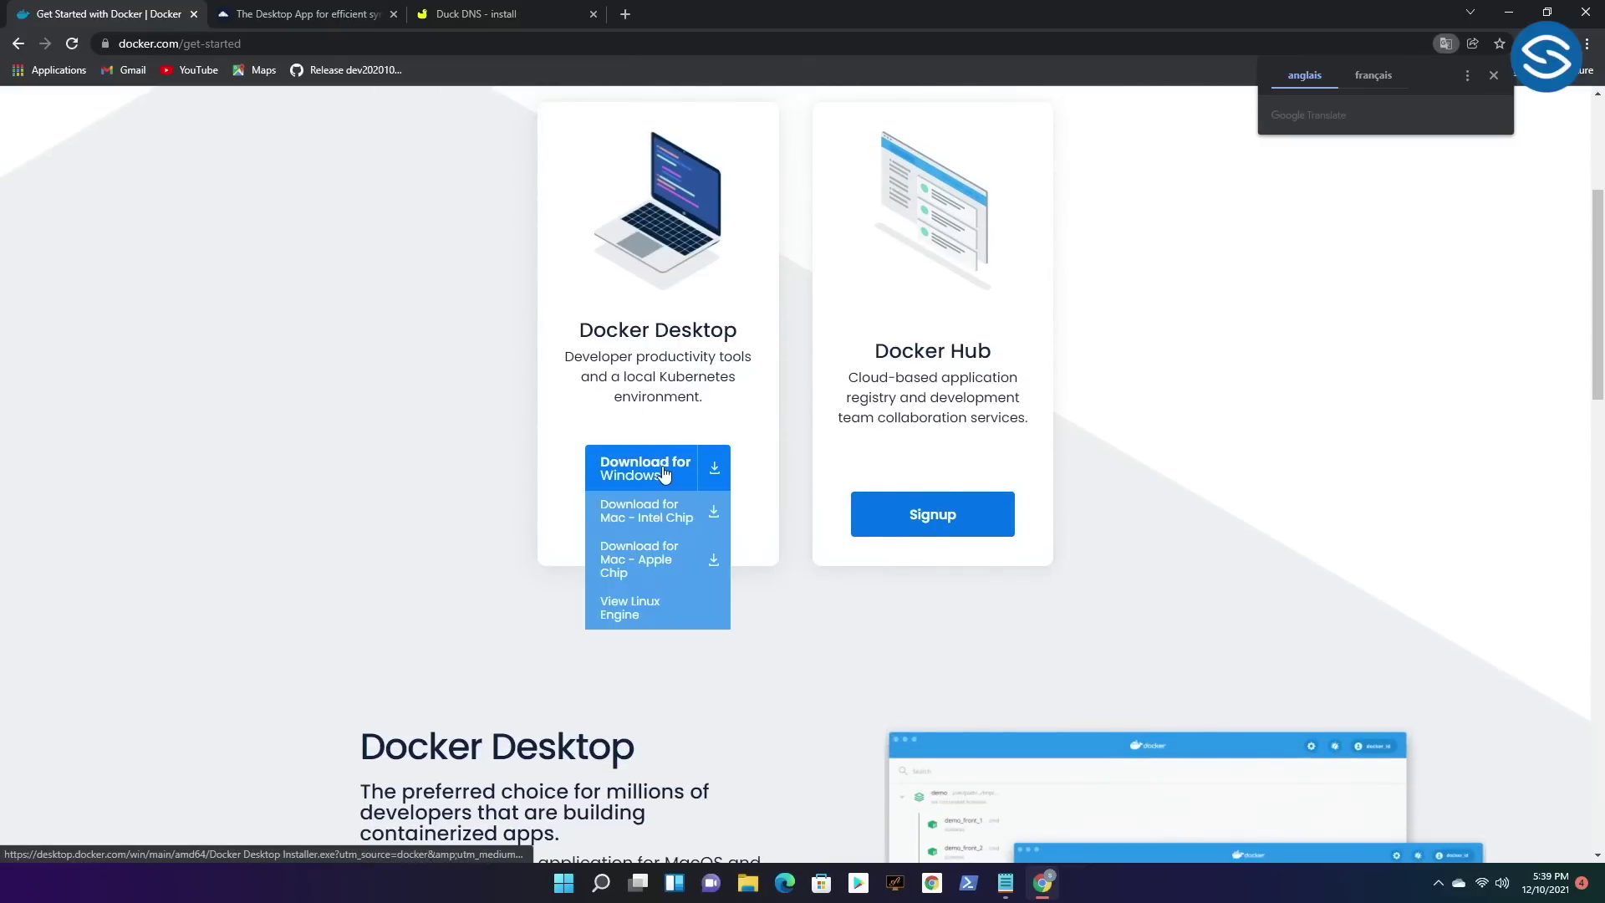
left_click(663, 473)
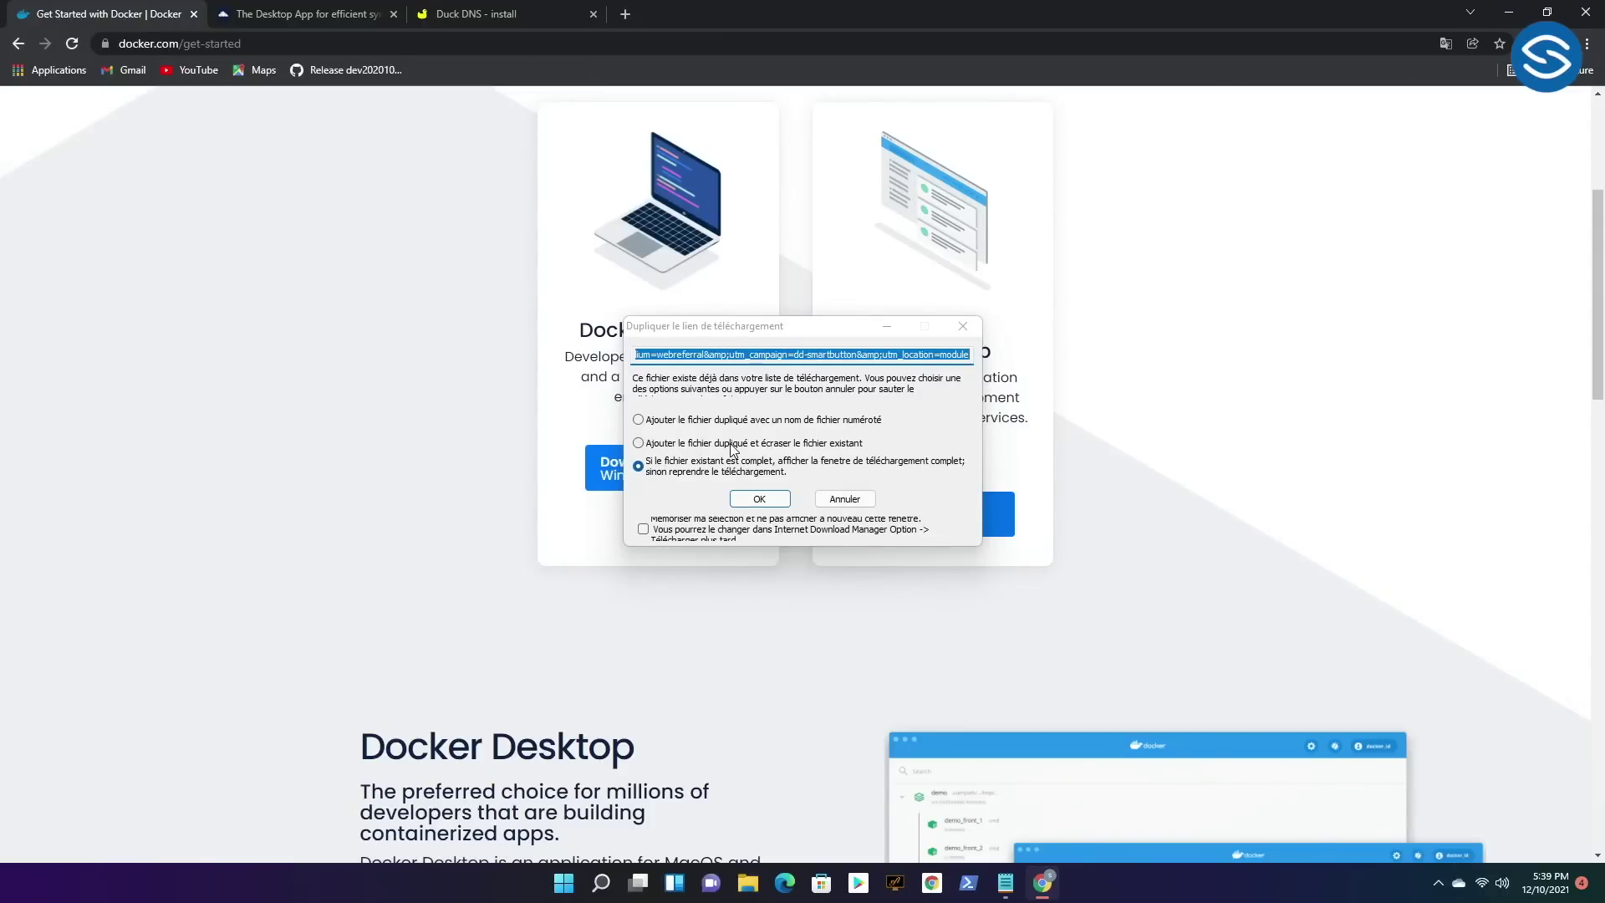
left_click(849, 501)
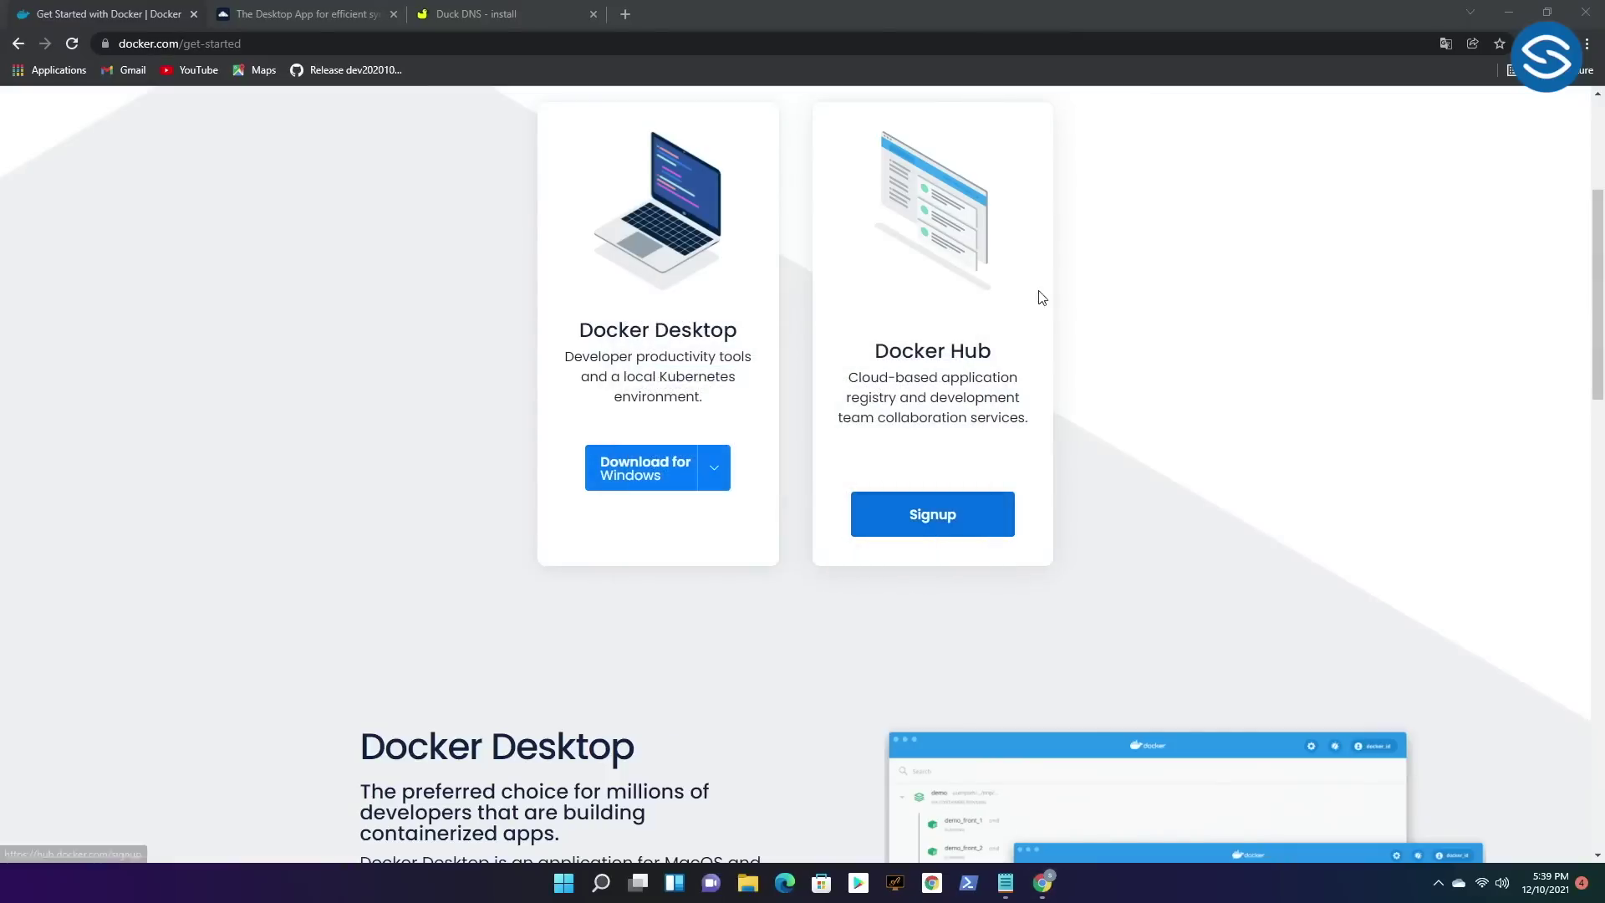
left_click(1523, 7)
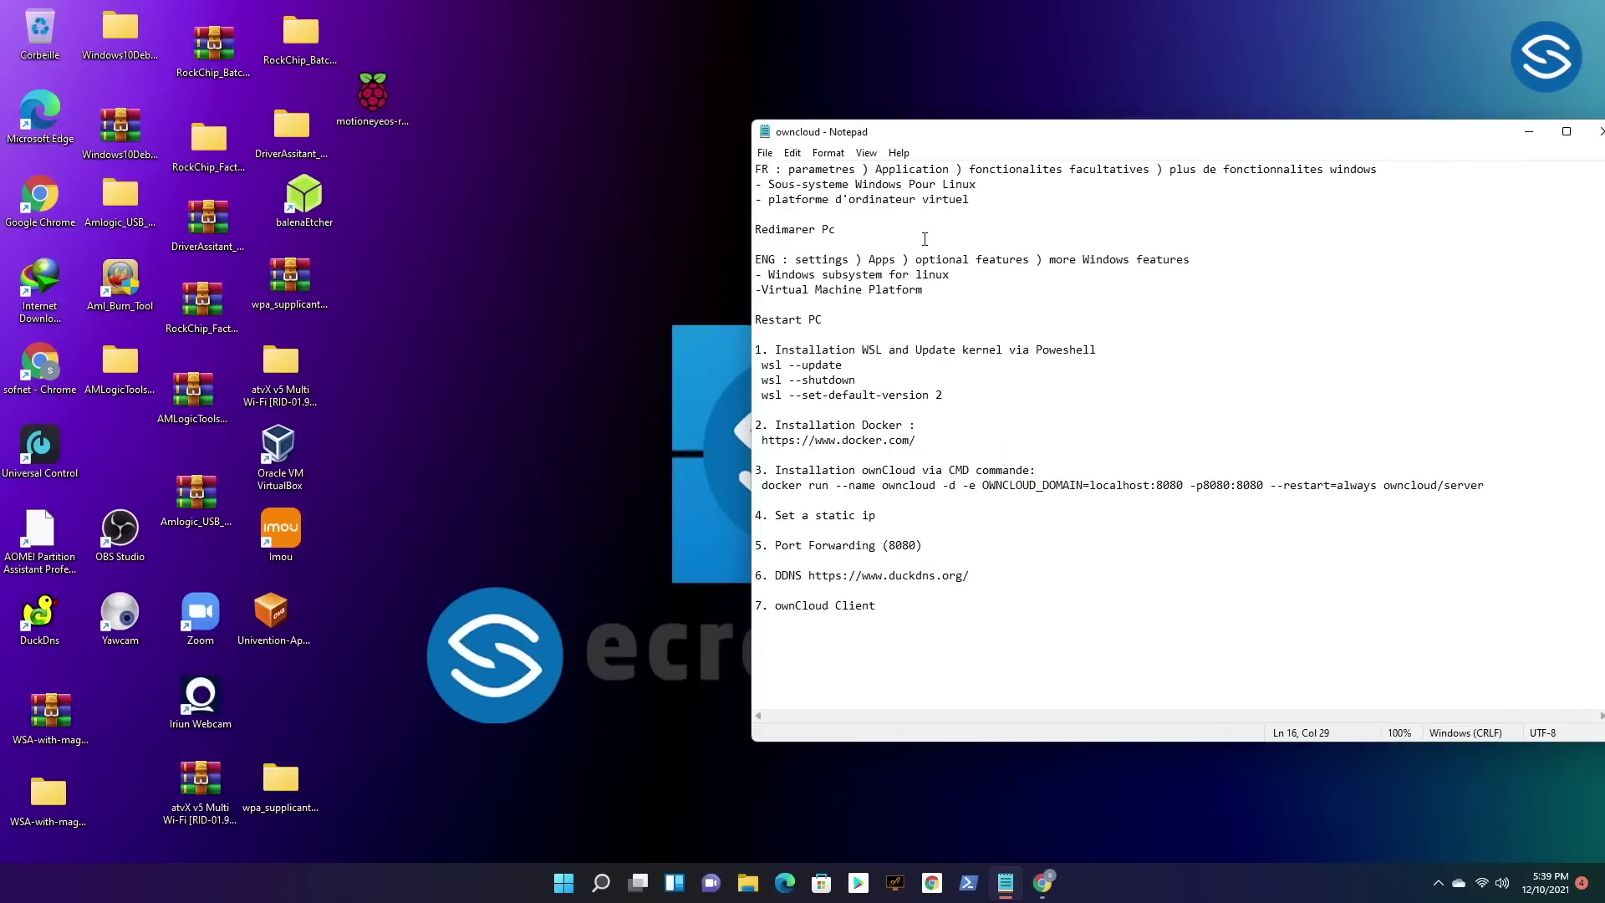
Install Docker Desktop 4.3.0 with WSL 2 components and a desktop shortcut, then launch it.
left_click(1528, 132)
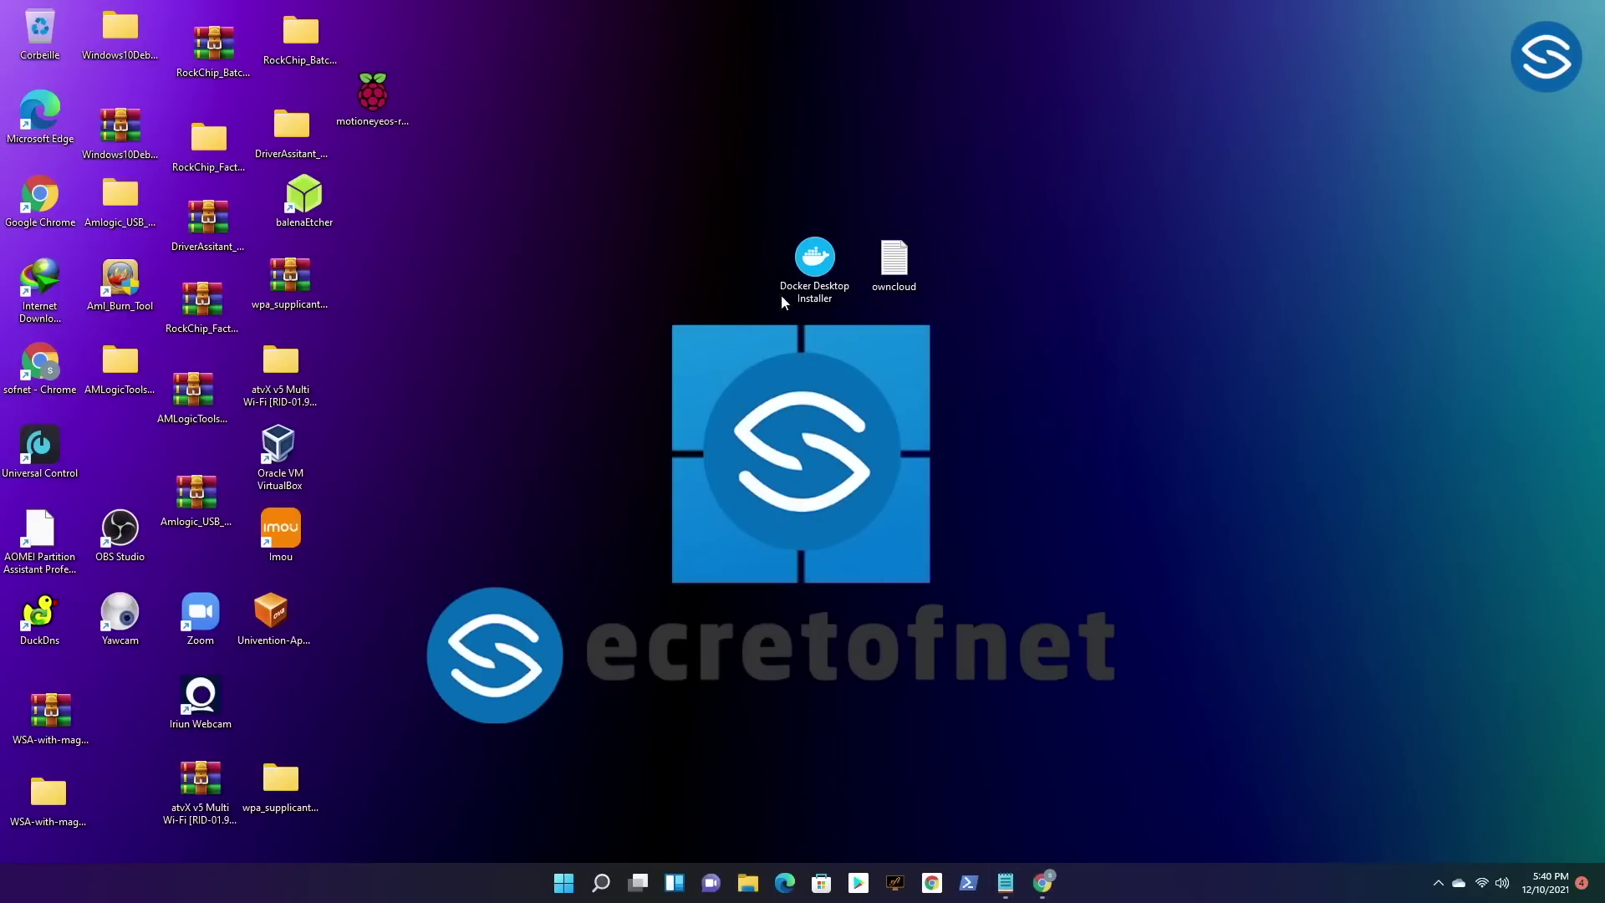
double_click(818, 259)
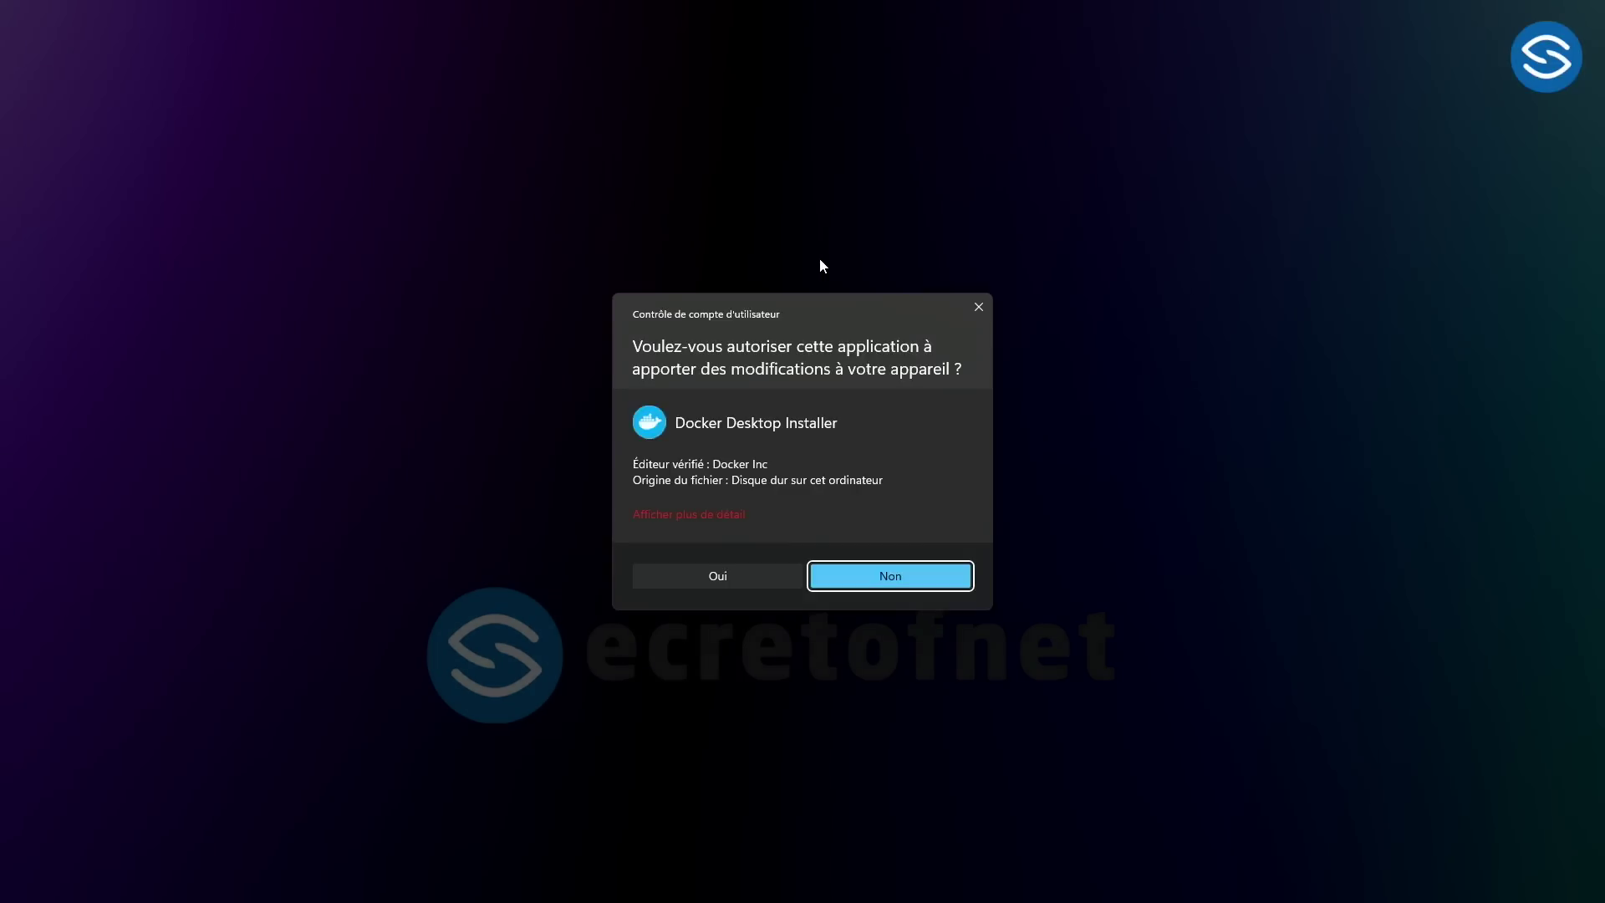
left_click(727, 576)
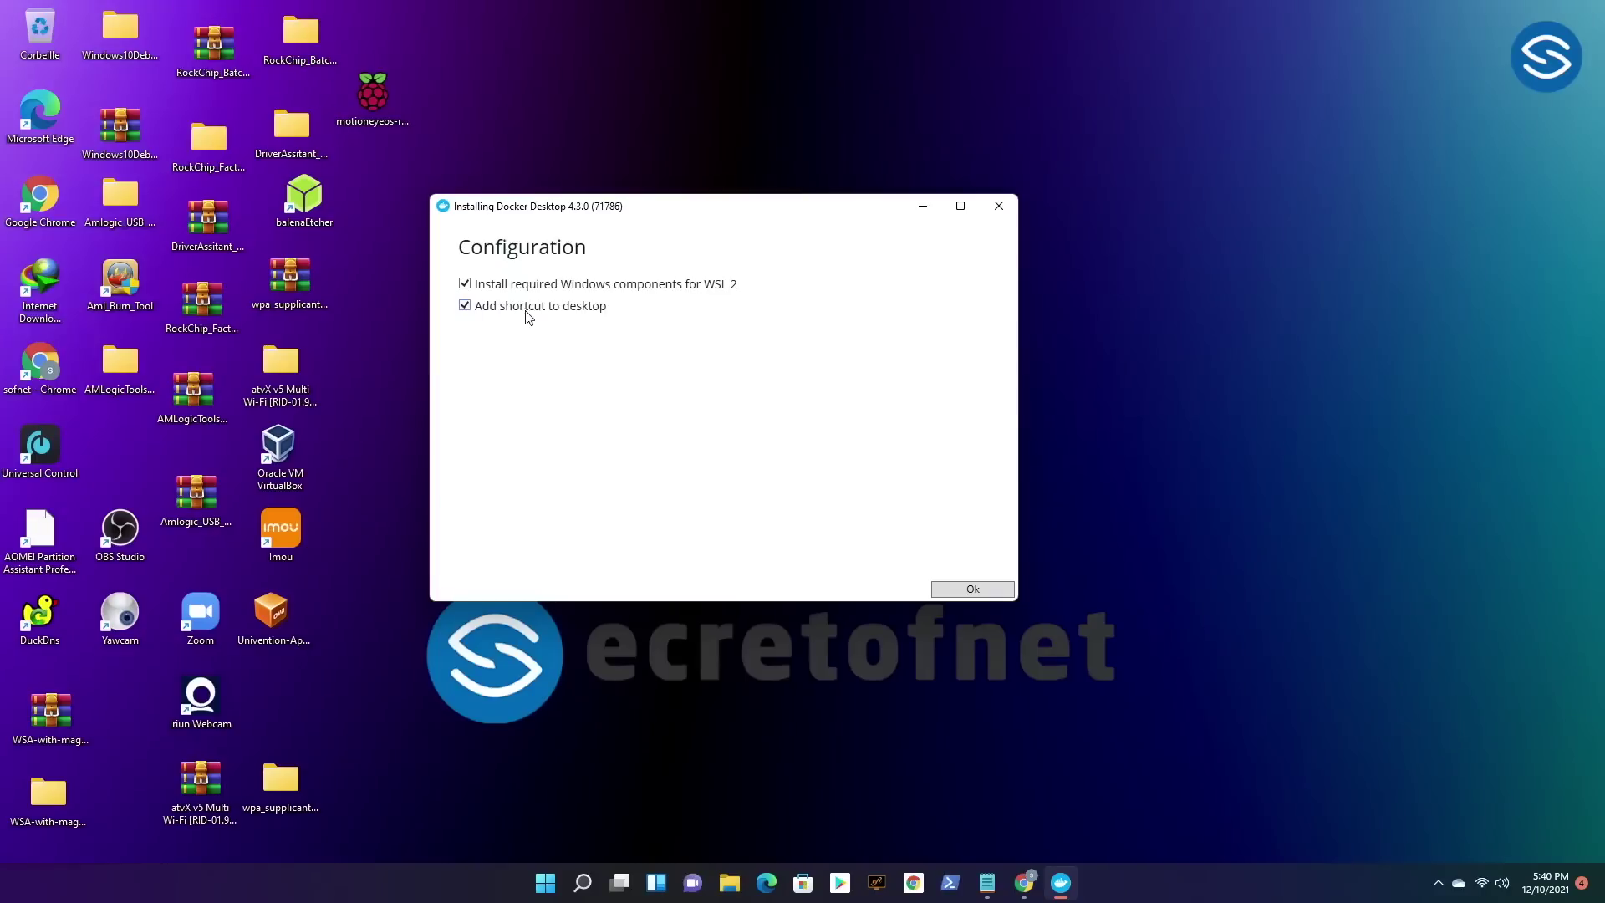
left_click(973, 589)
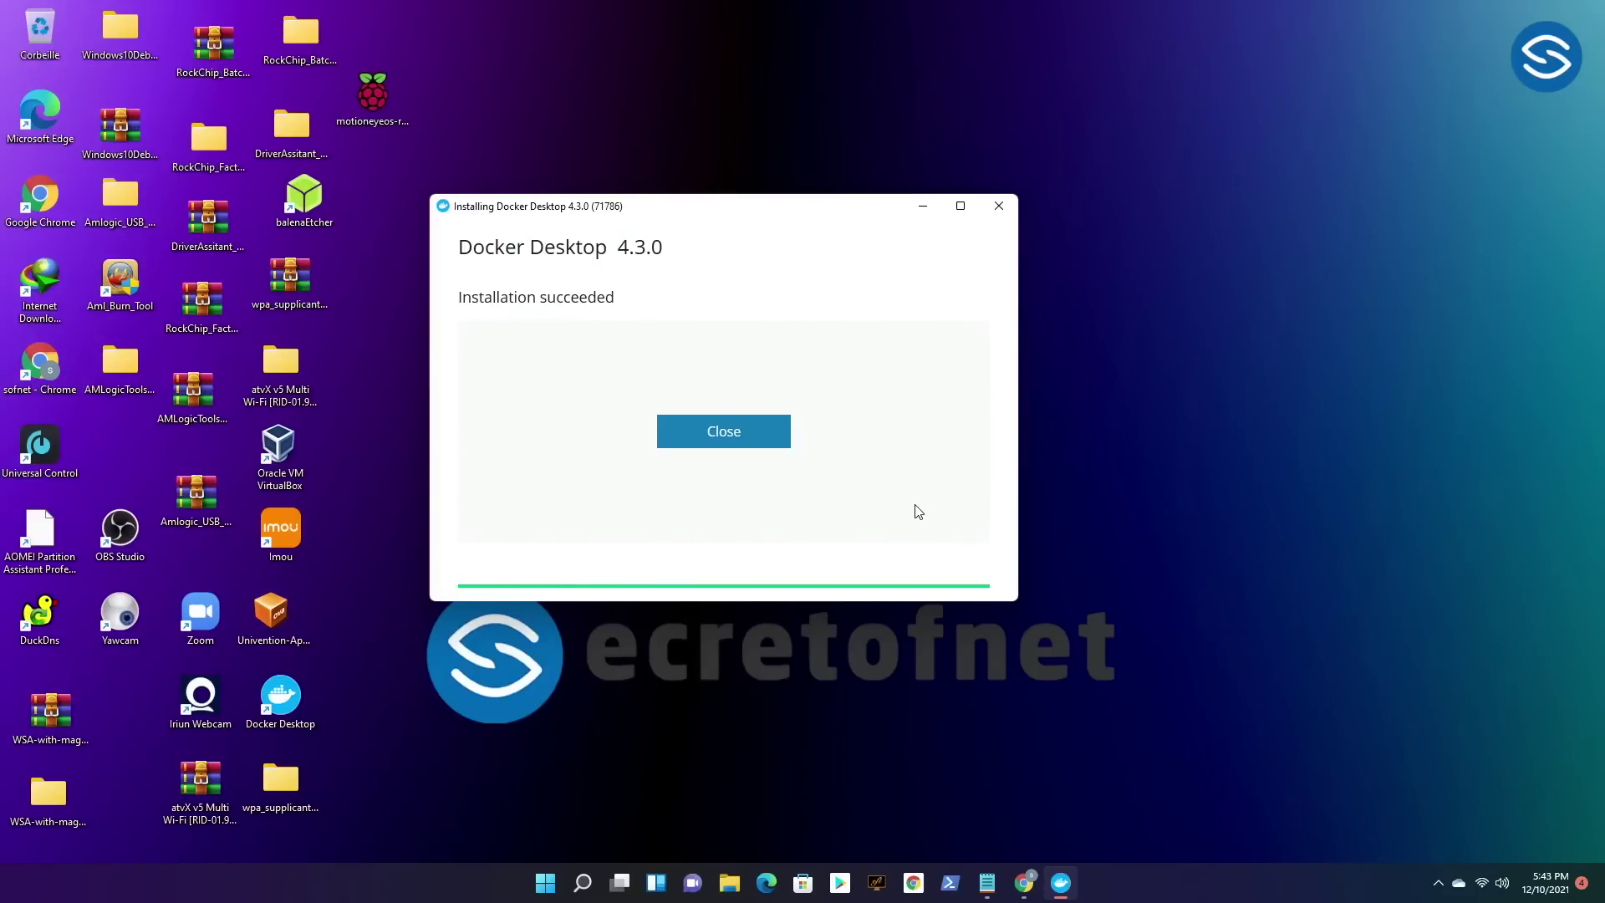
left_click(755, 431)
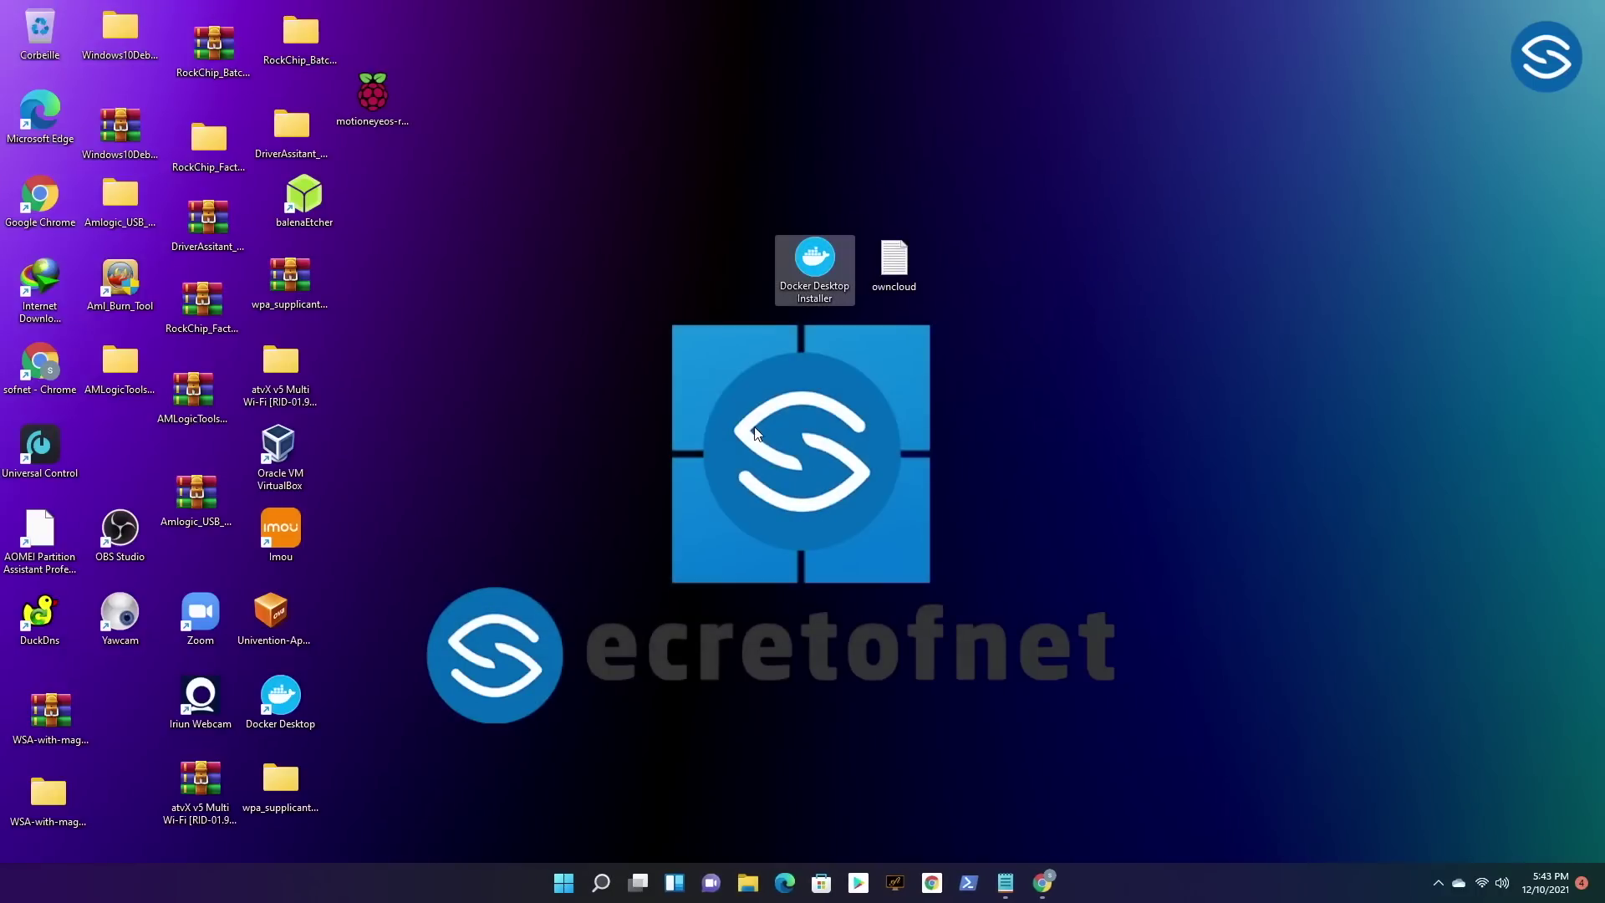
left_click(282, 711)
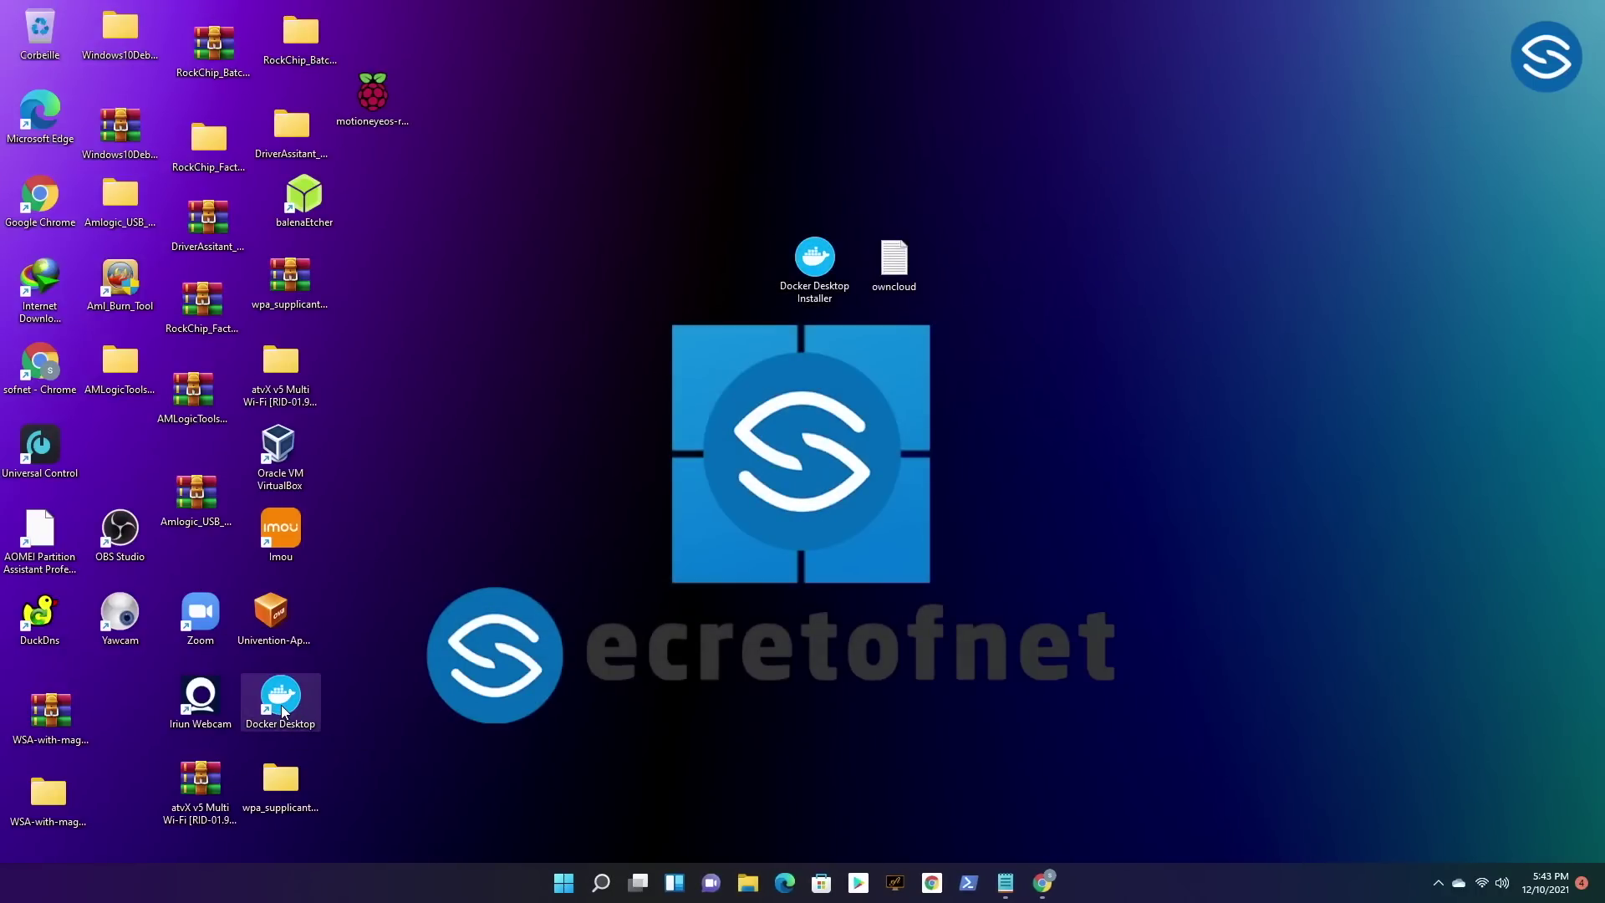
double_click(282, 711)
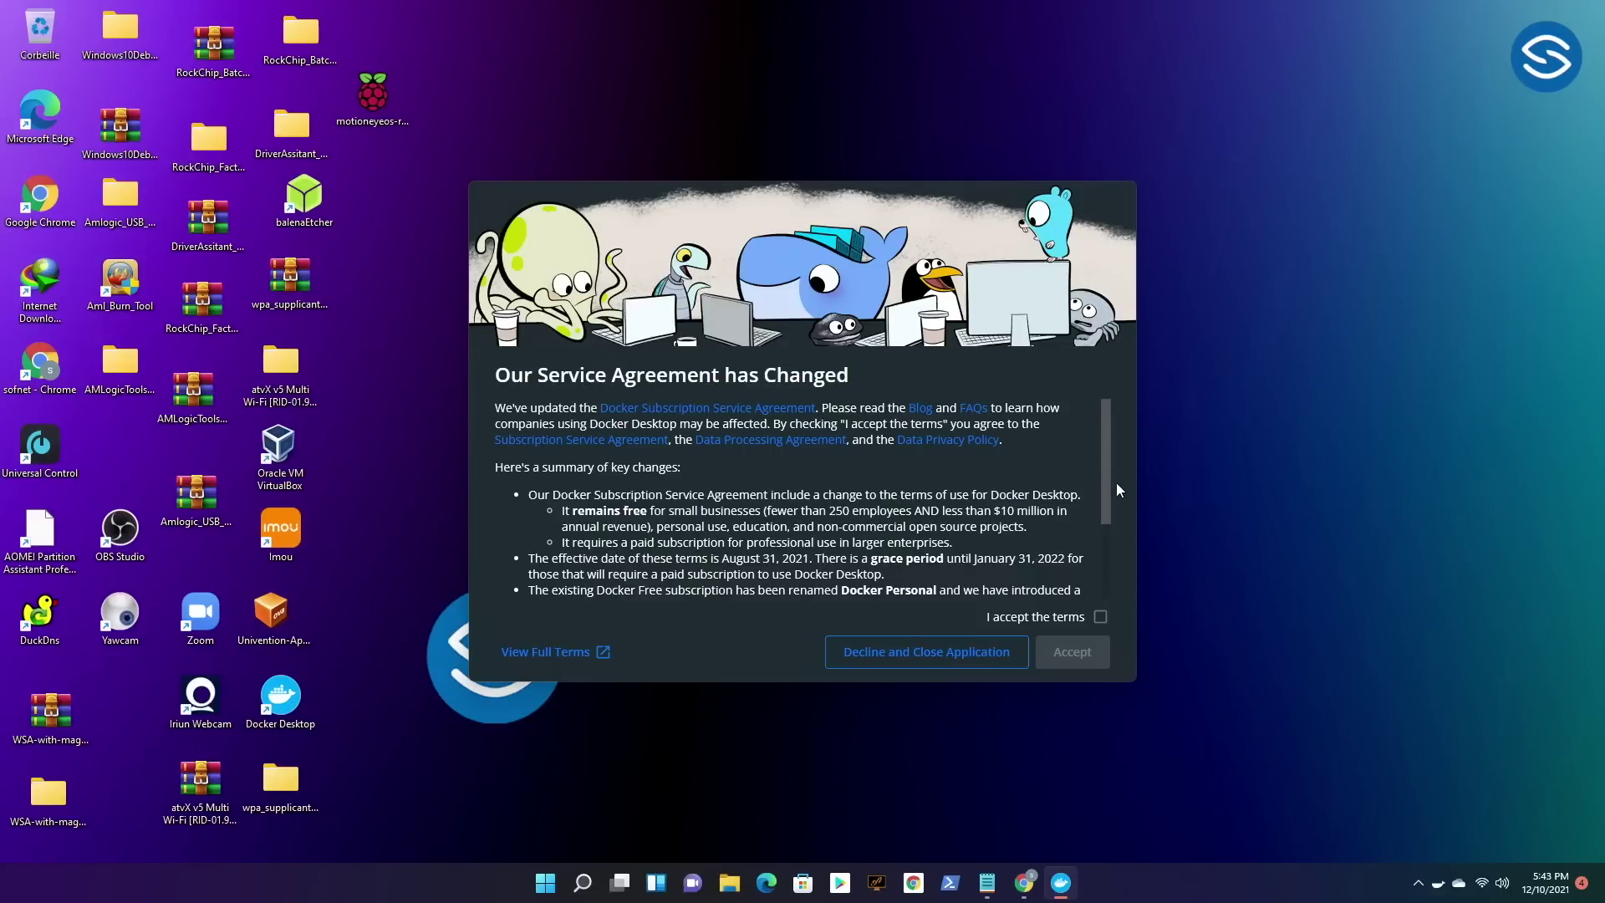
Accept the Docker service agreement, skip the tutorial, and bring the owncloud notes forward.
left_click_drag(1105, 485, 1110, 600)
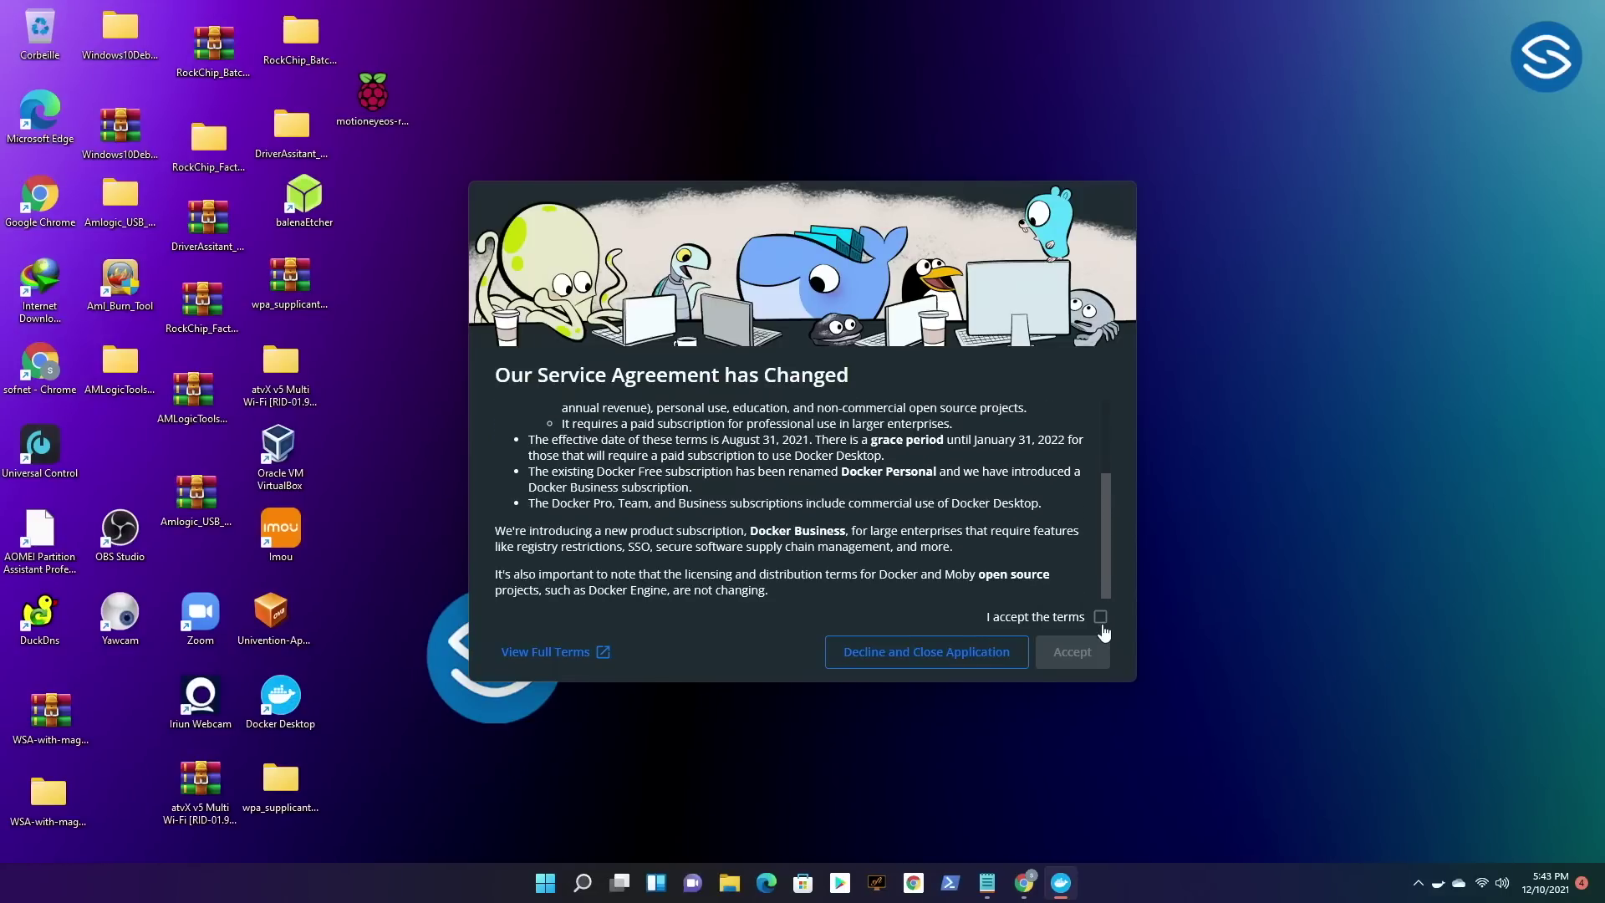
left_click(1101, 619)
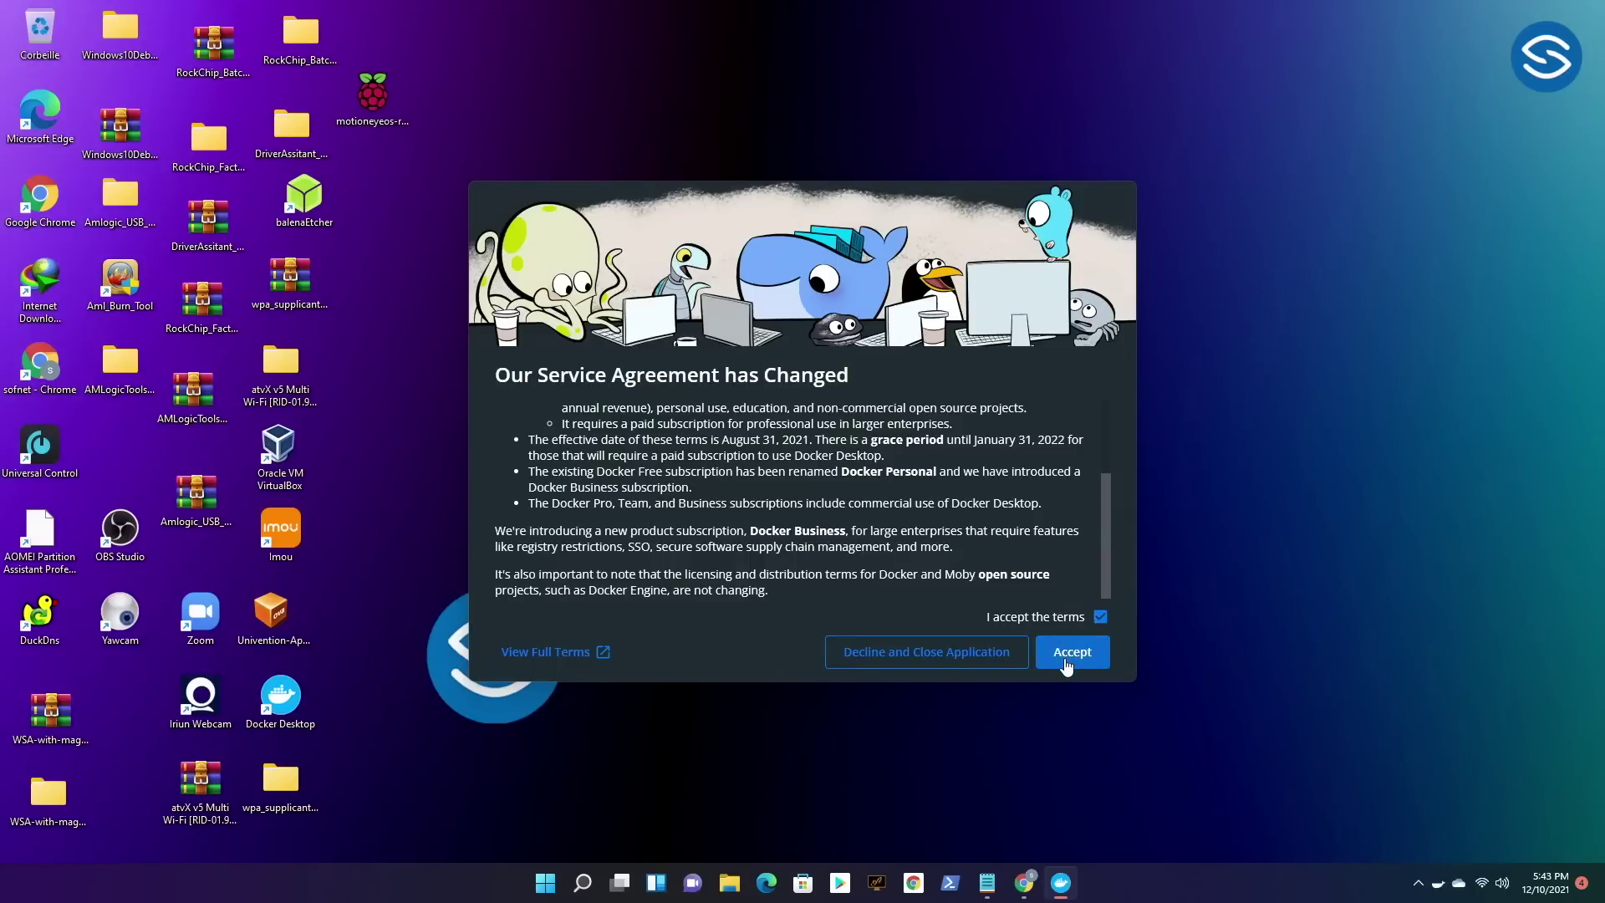
left_click(1071, 653)
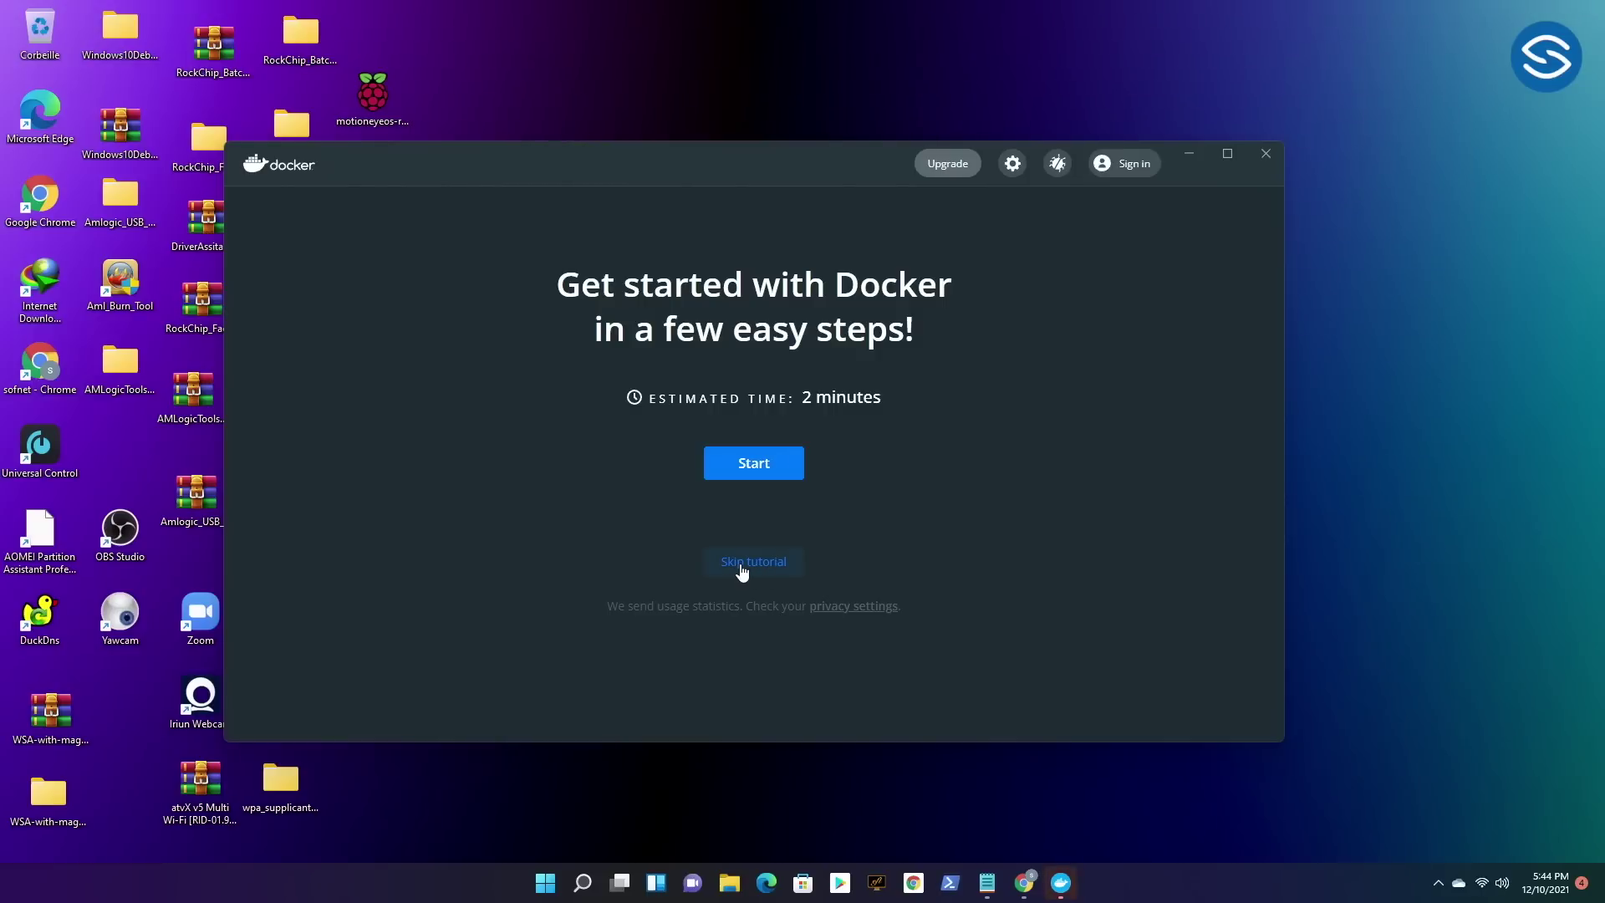
left_click(742, 567)
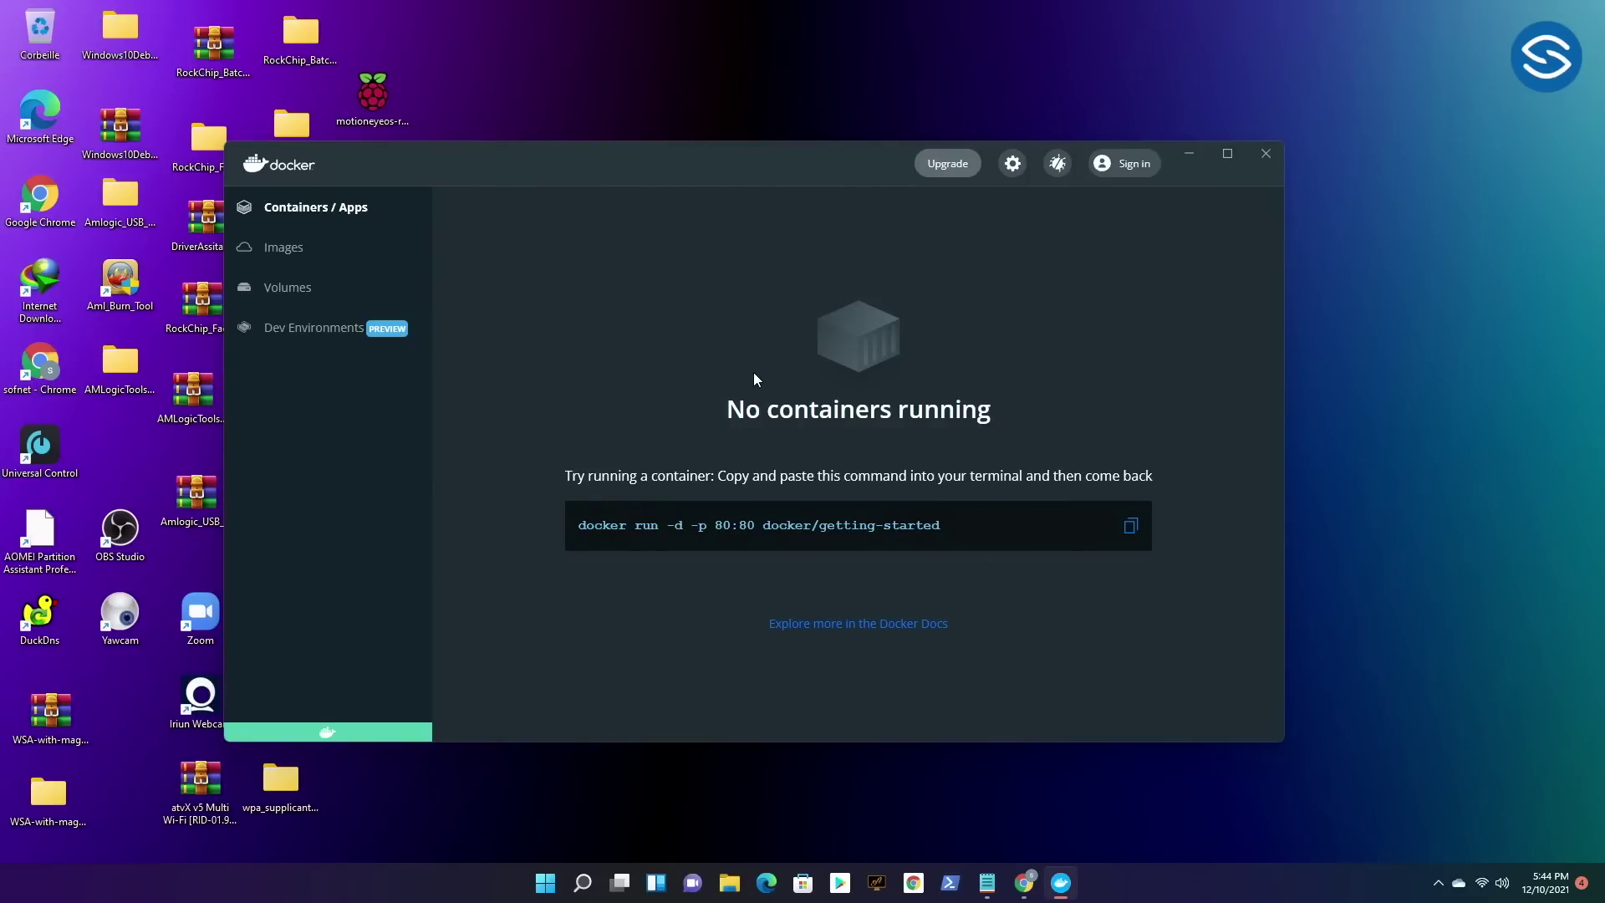
left_click_drag(648, 167, 749, 139)
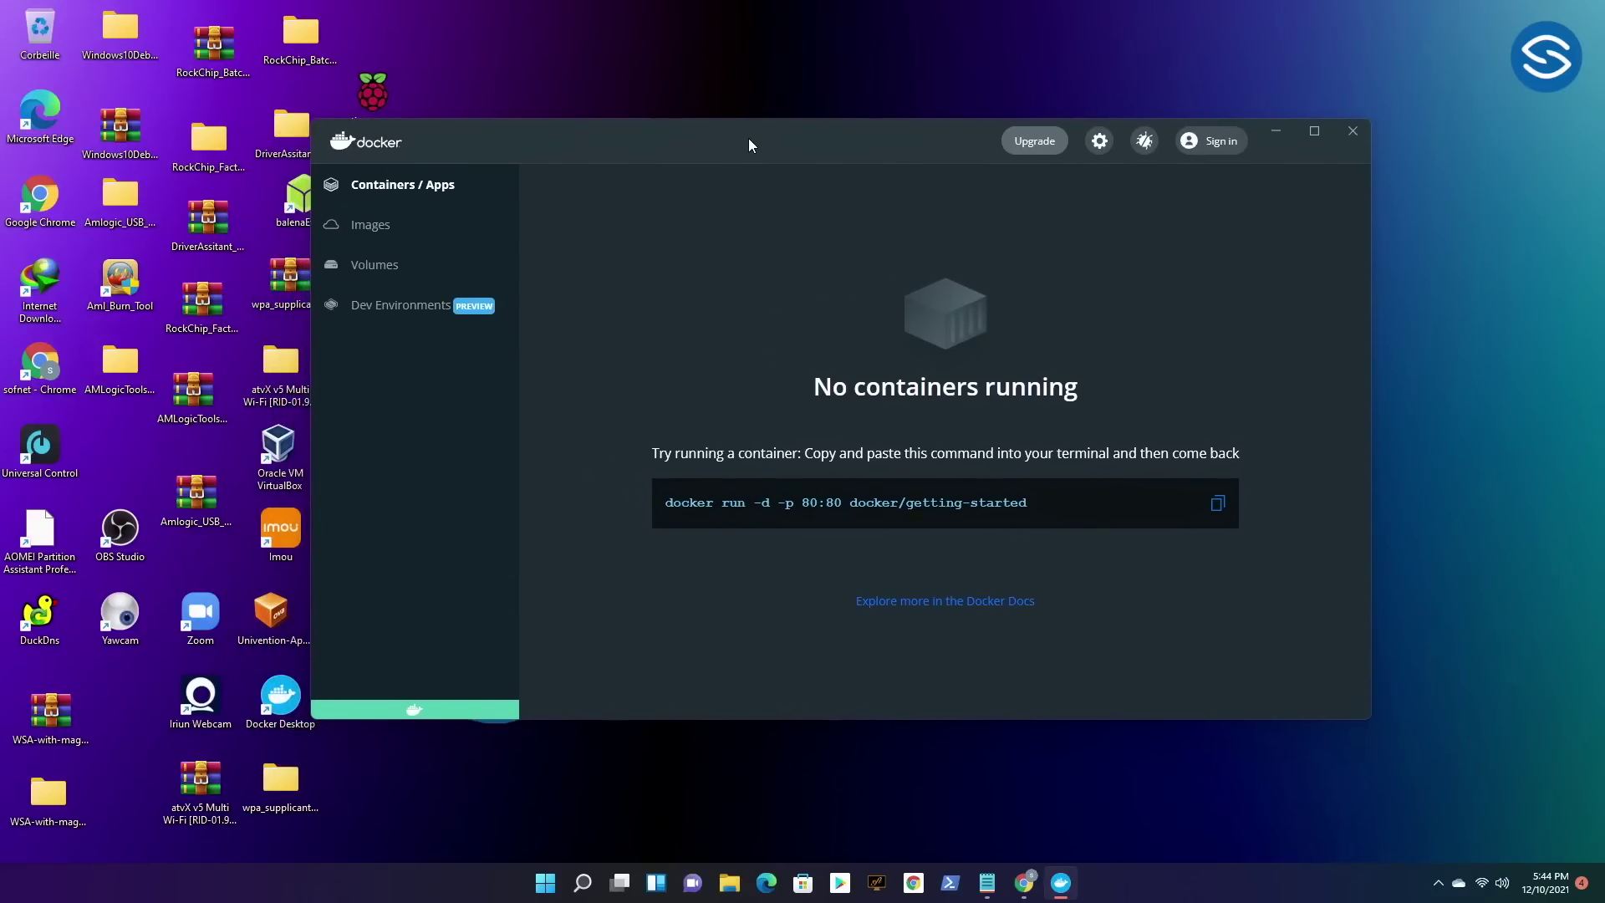
left_click(986, 885)
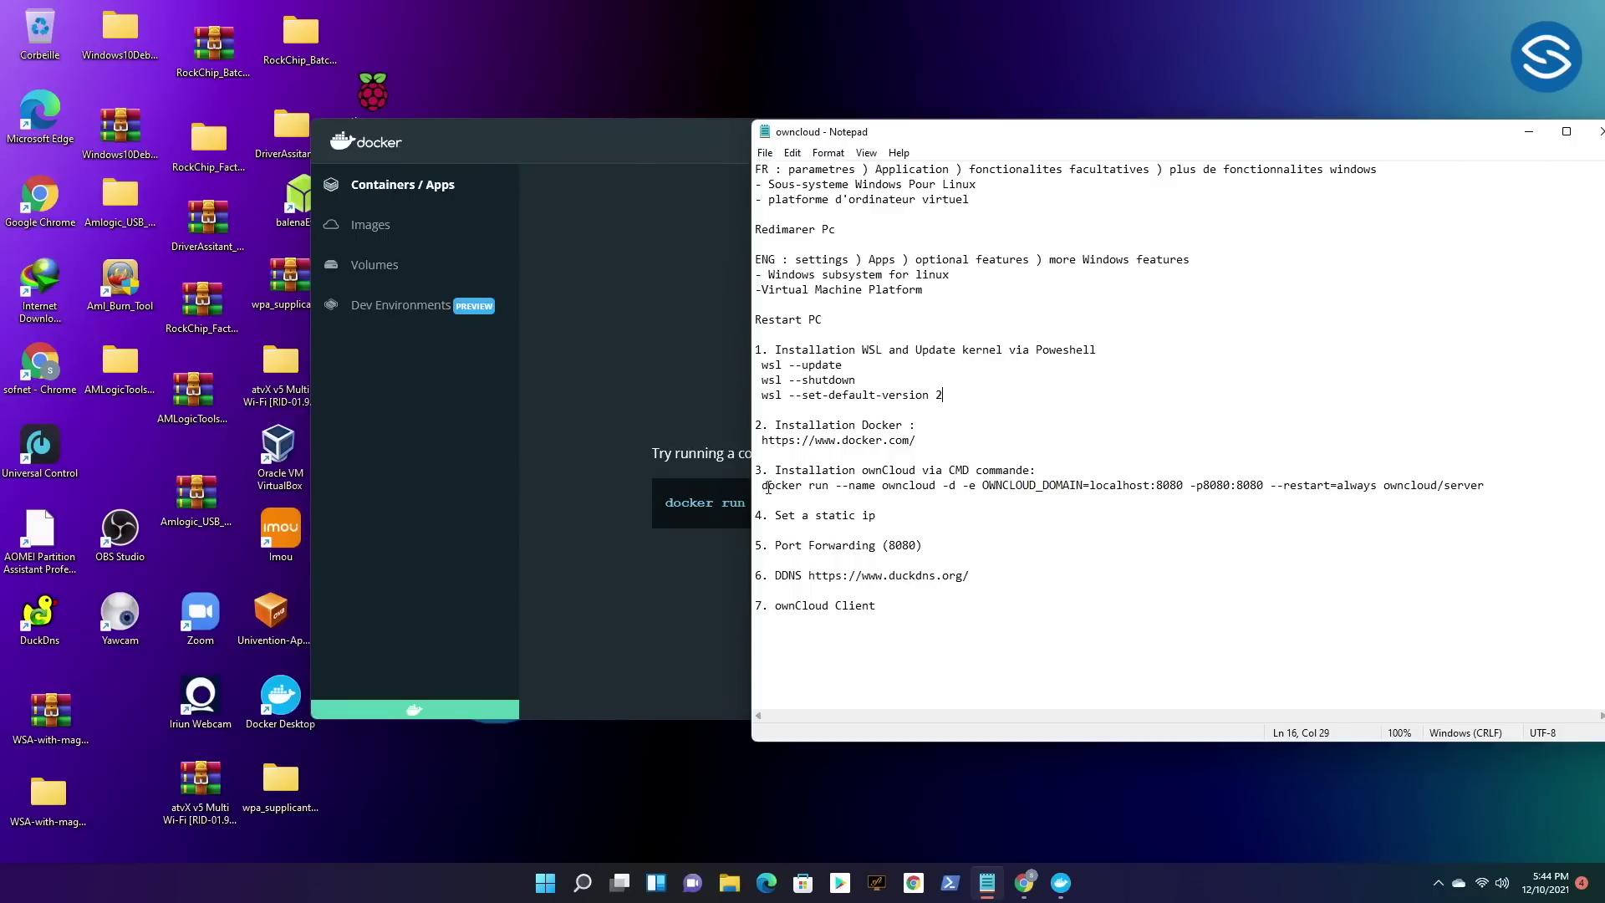
Copy the docker run owncloud/server command from the notes.
left_click_drag(763, 488, 1503, 485)
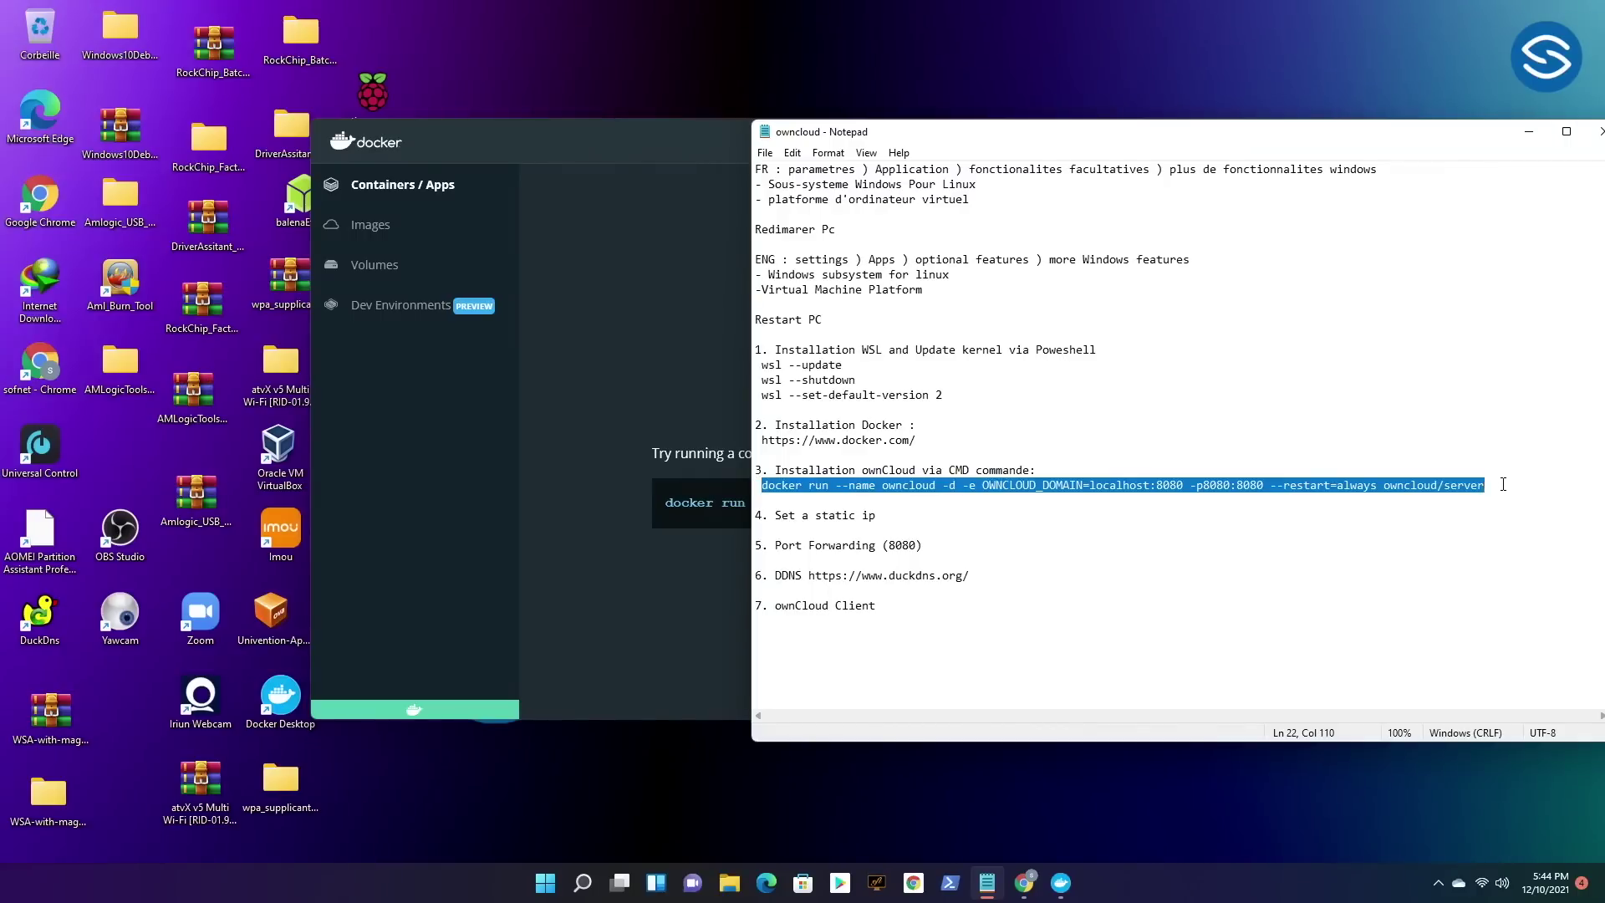
right_click(1436, 485)
left_click(1404, 544)
left_click(1523, 133)
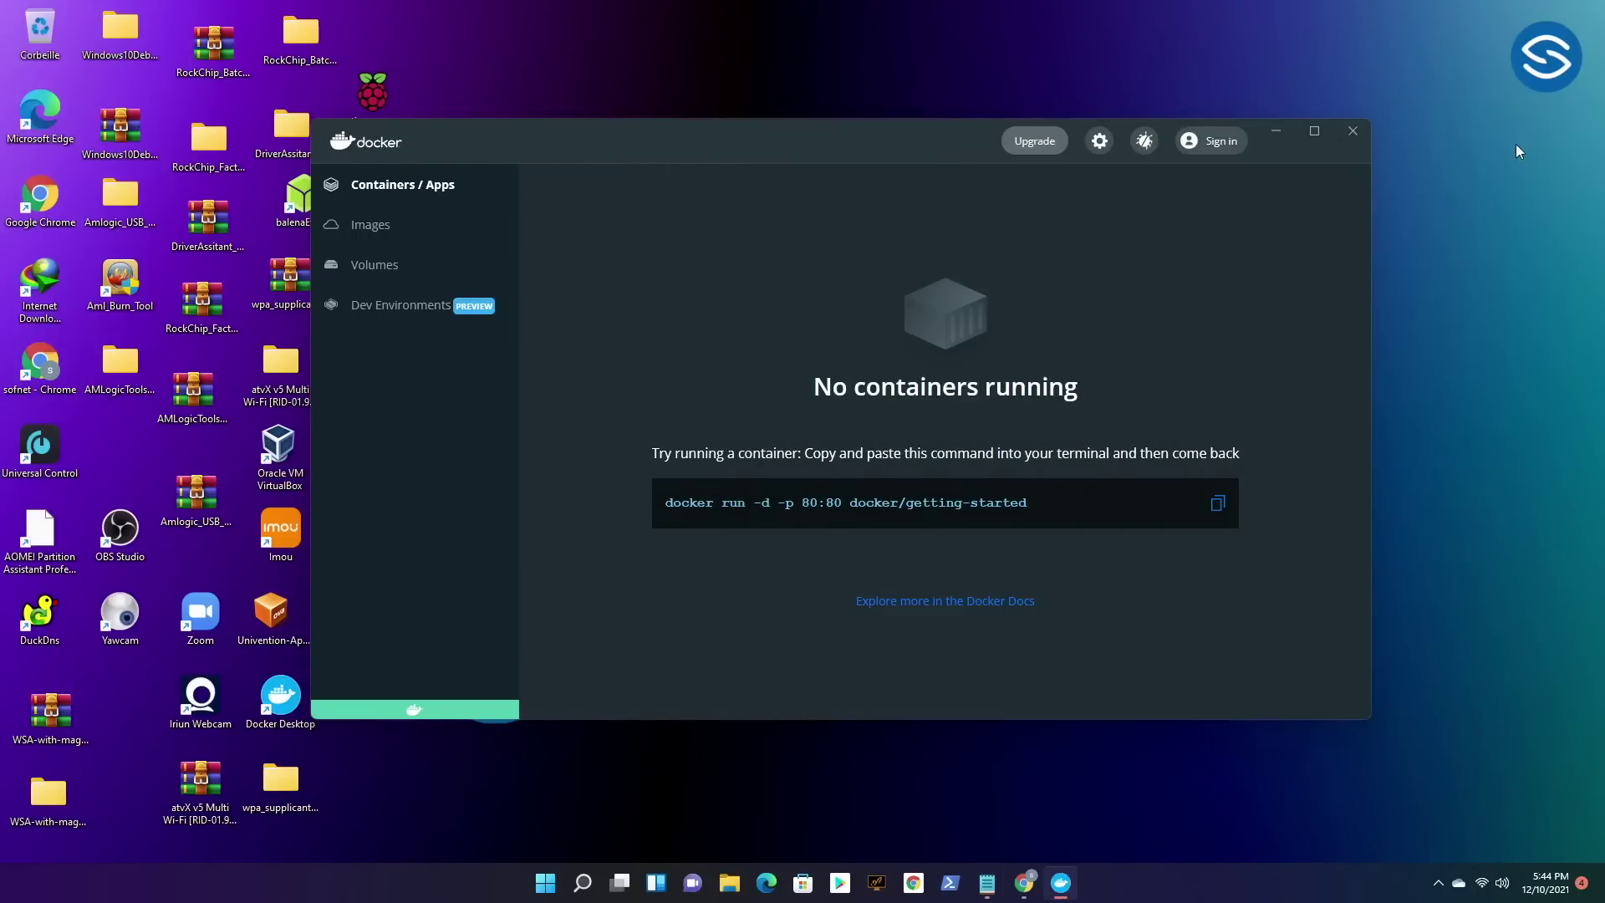
Run the pasted docker run command in Command Prompt on port 8080, then close it.
left_click(545, 882)
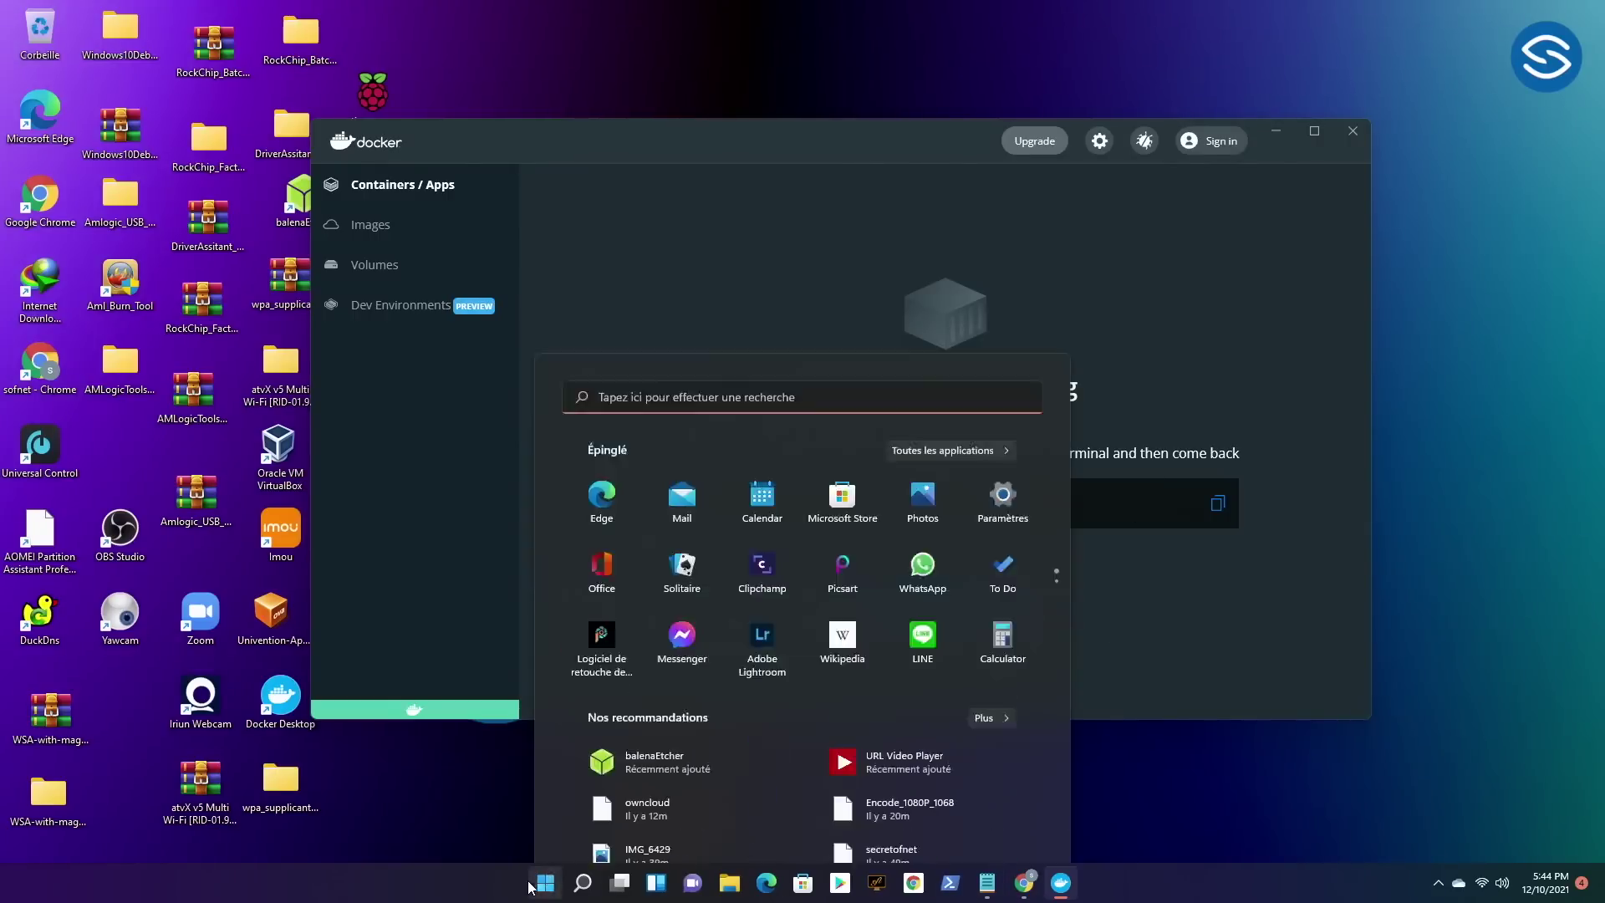
left_click(665, 284)
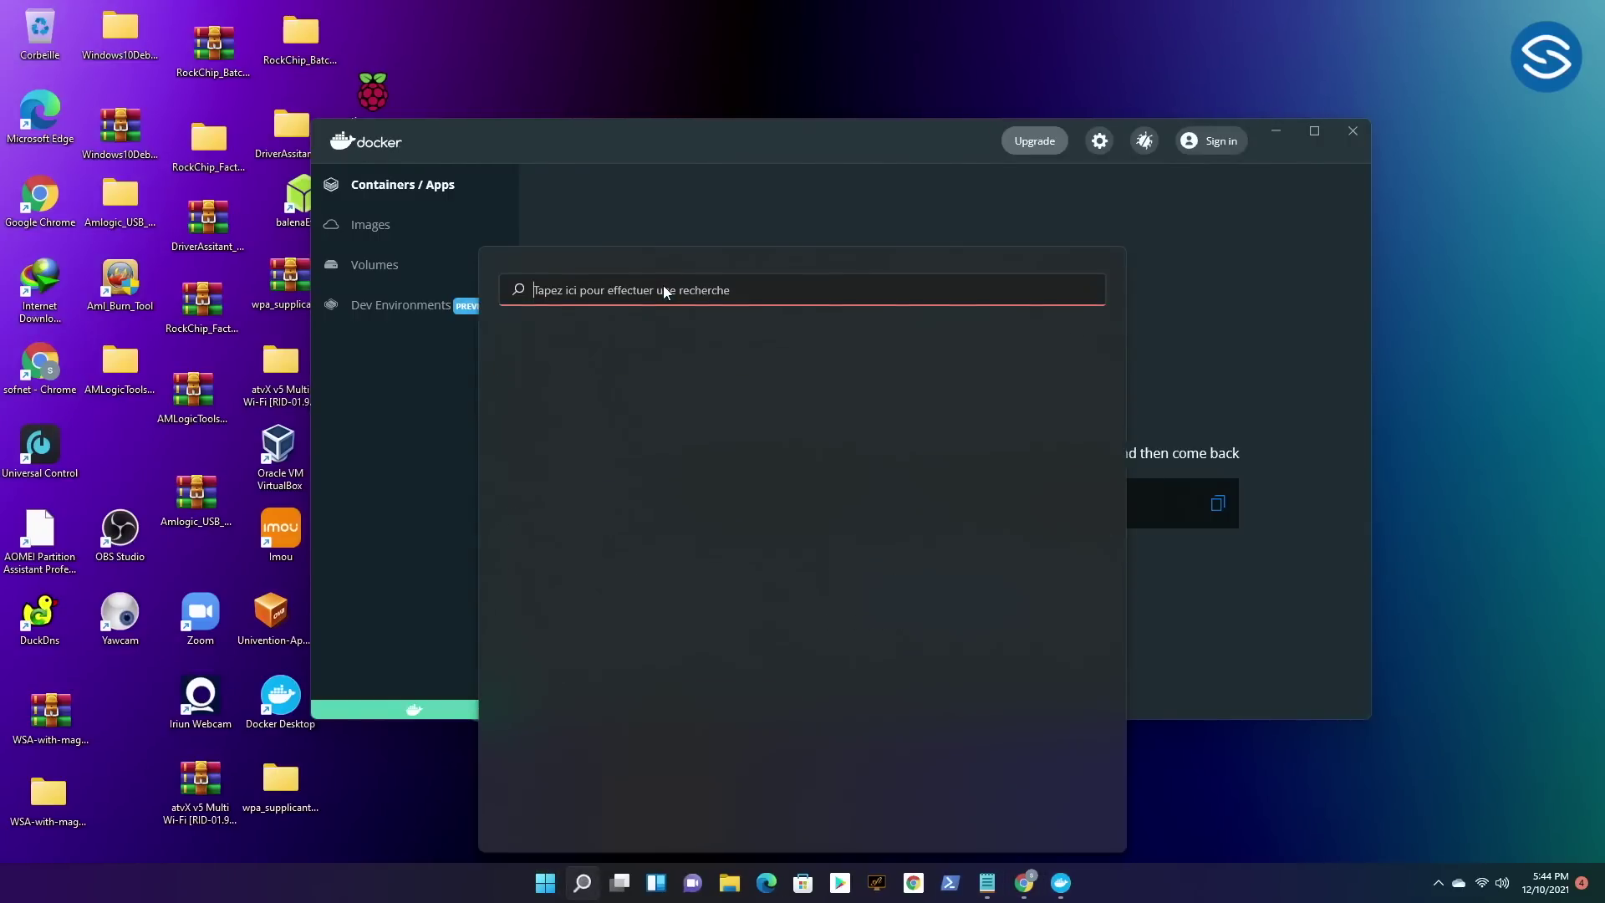
type("cmd")
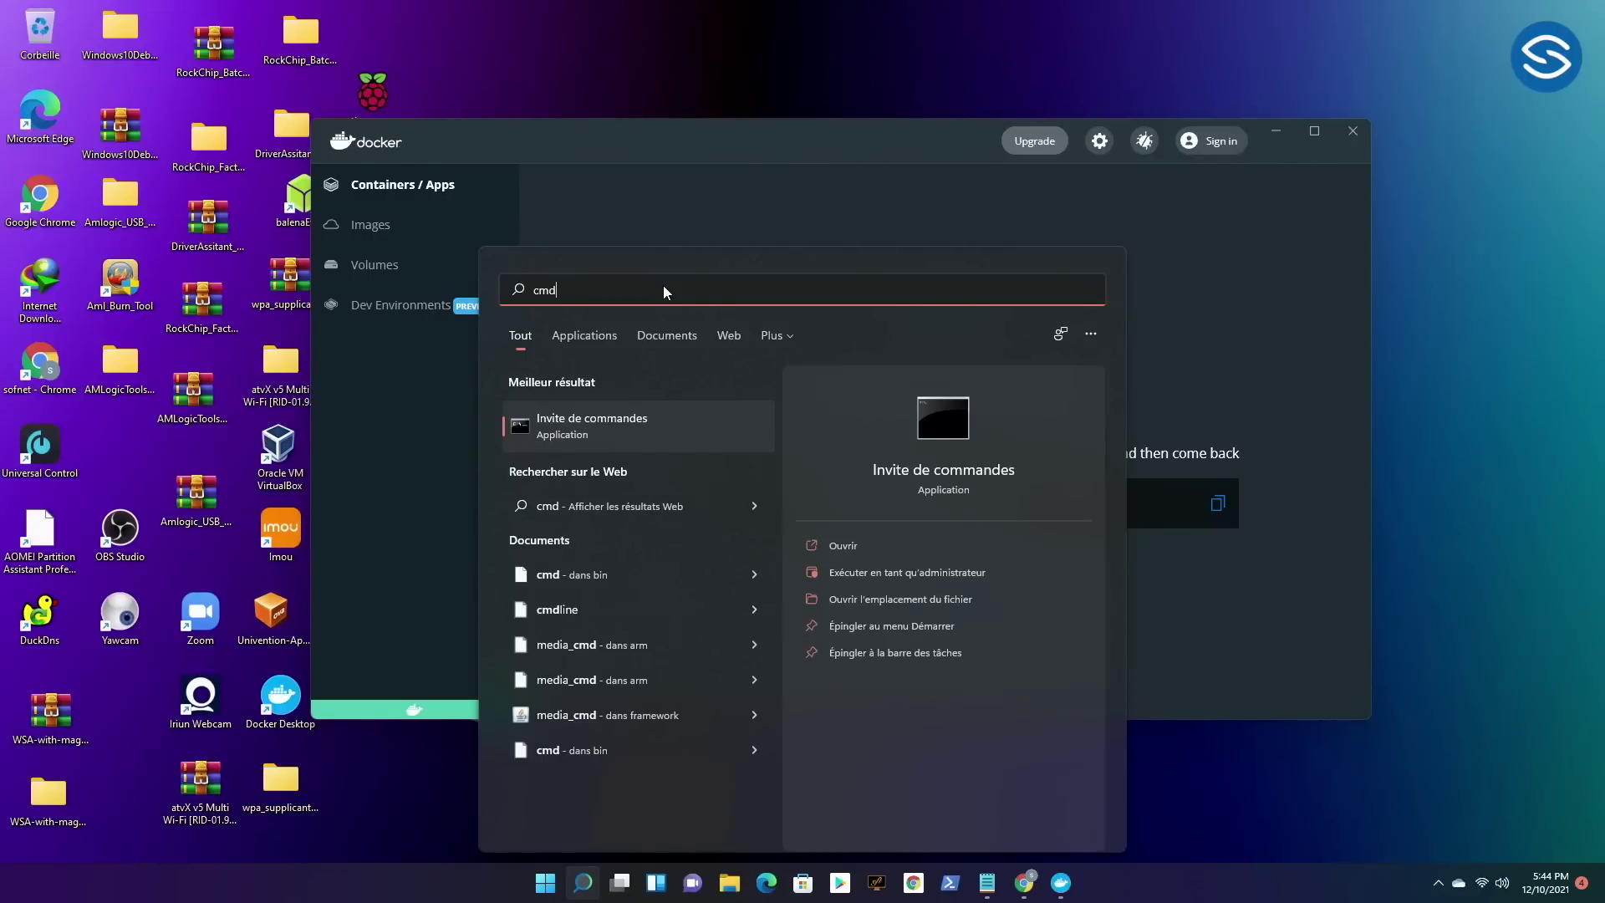
left_click(592, 423)
left_click_drag(569, 69, 897, 204)
key("ctrl+v")
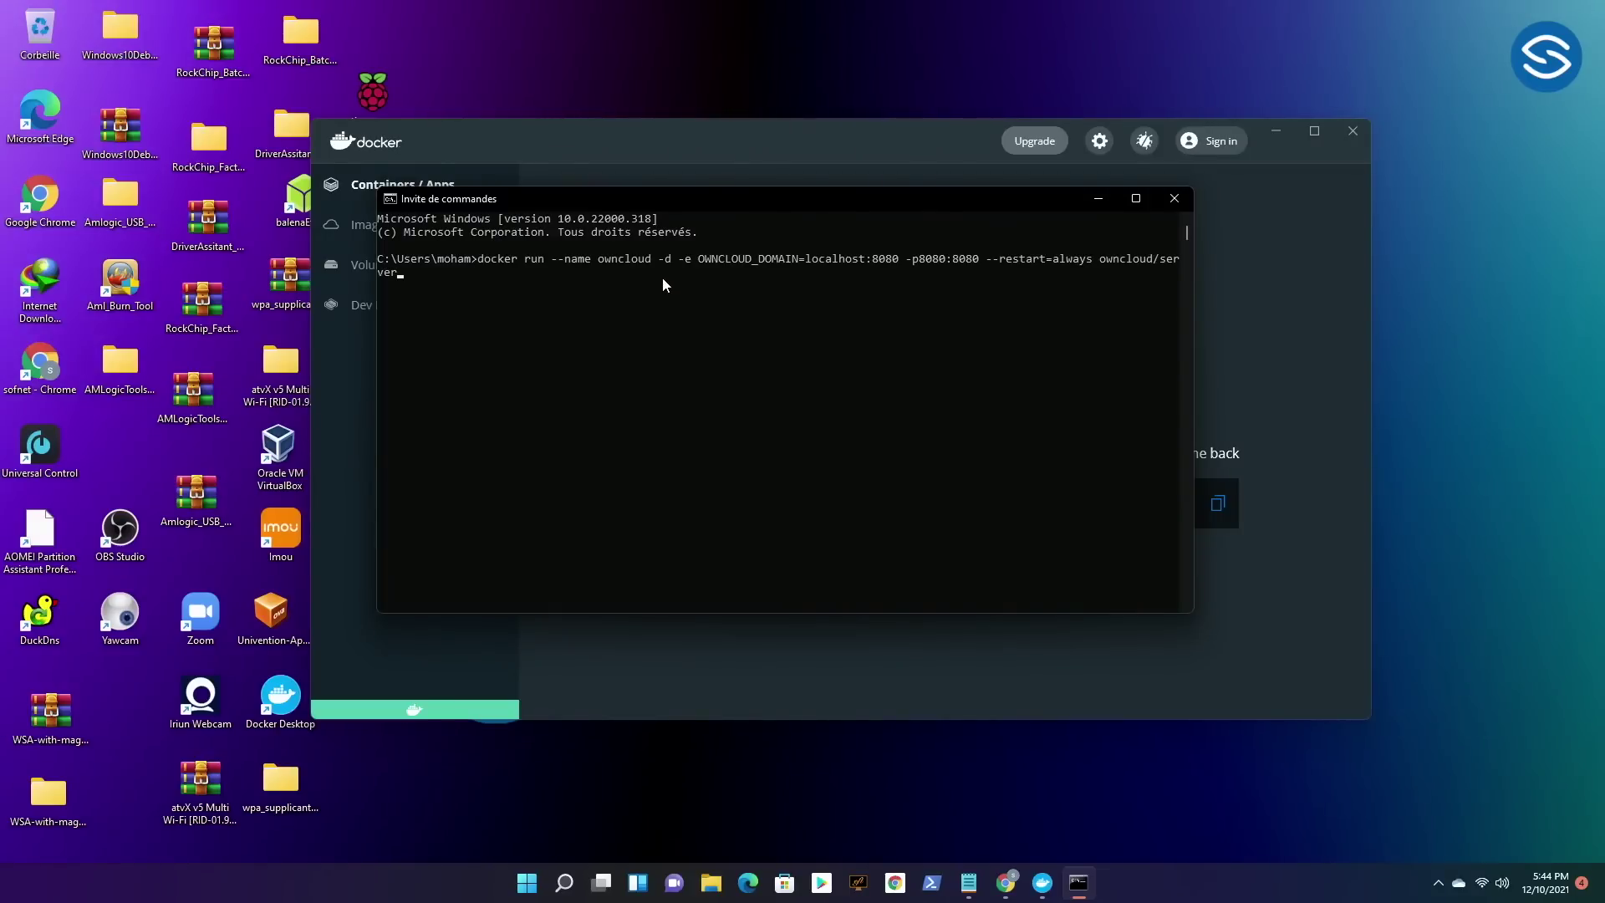
key("Return")
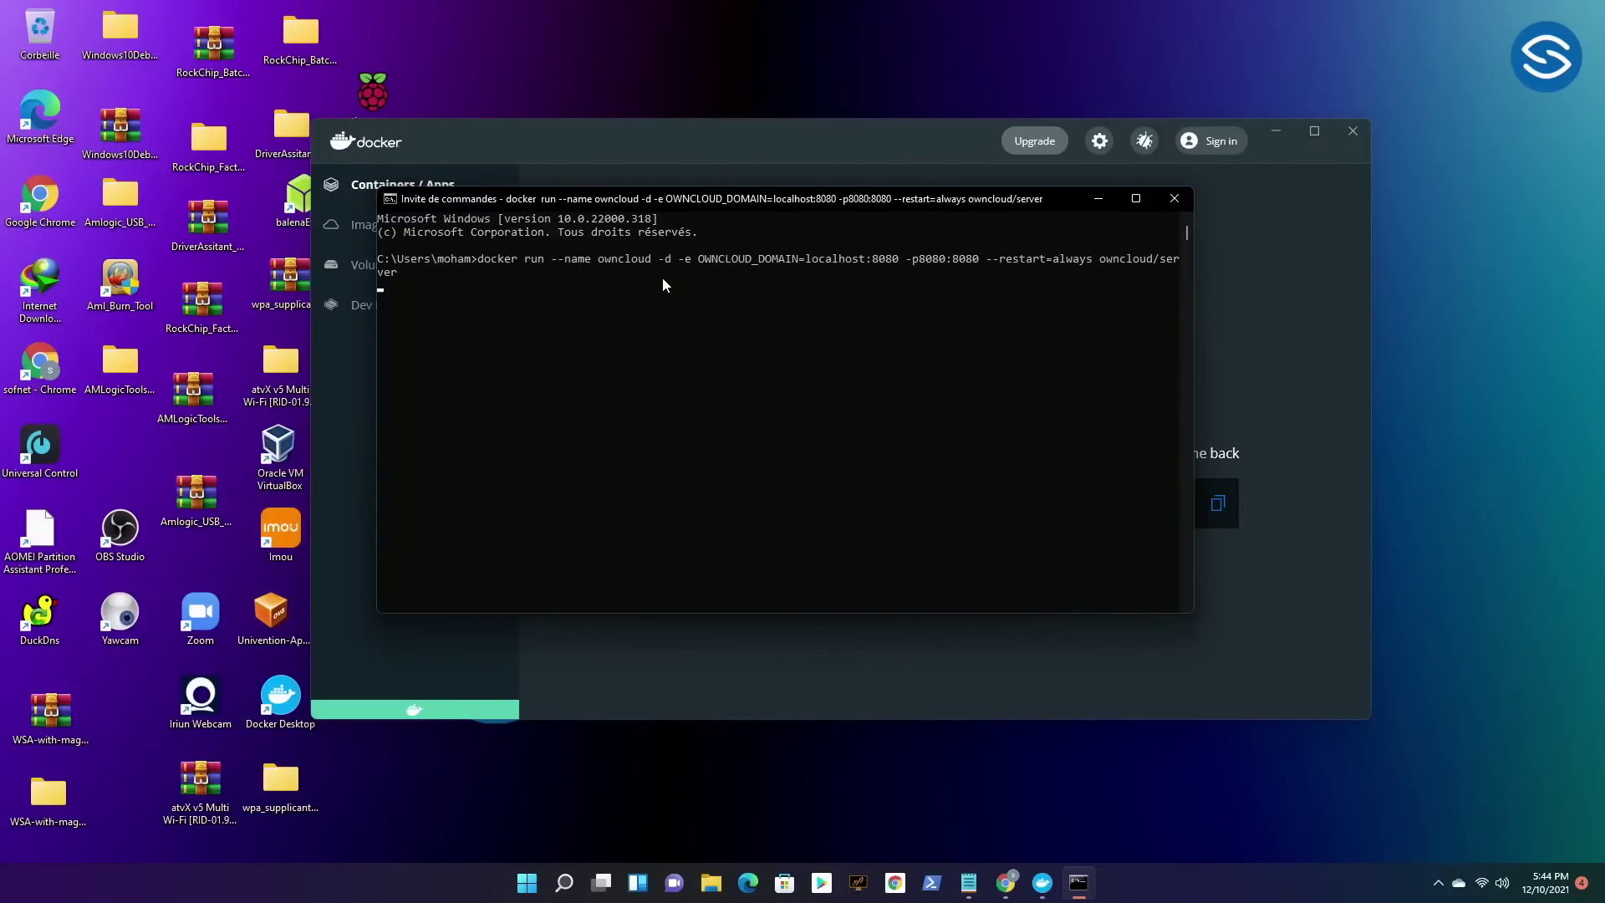
left_click_drag(735, 203, 786, 238)
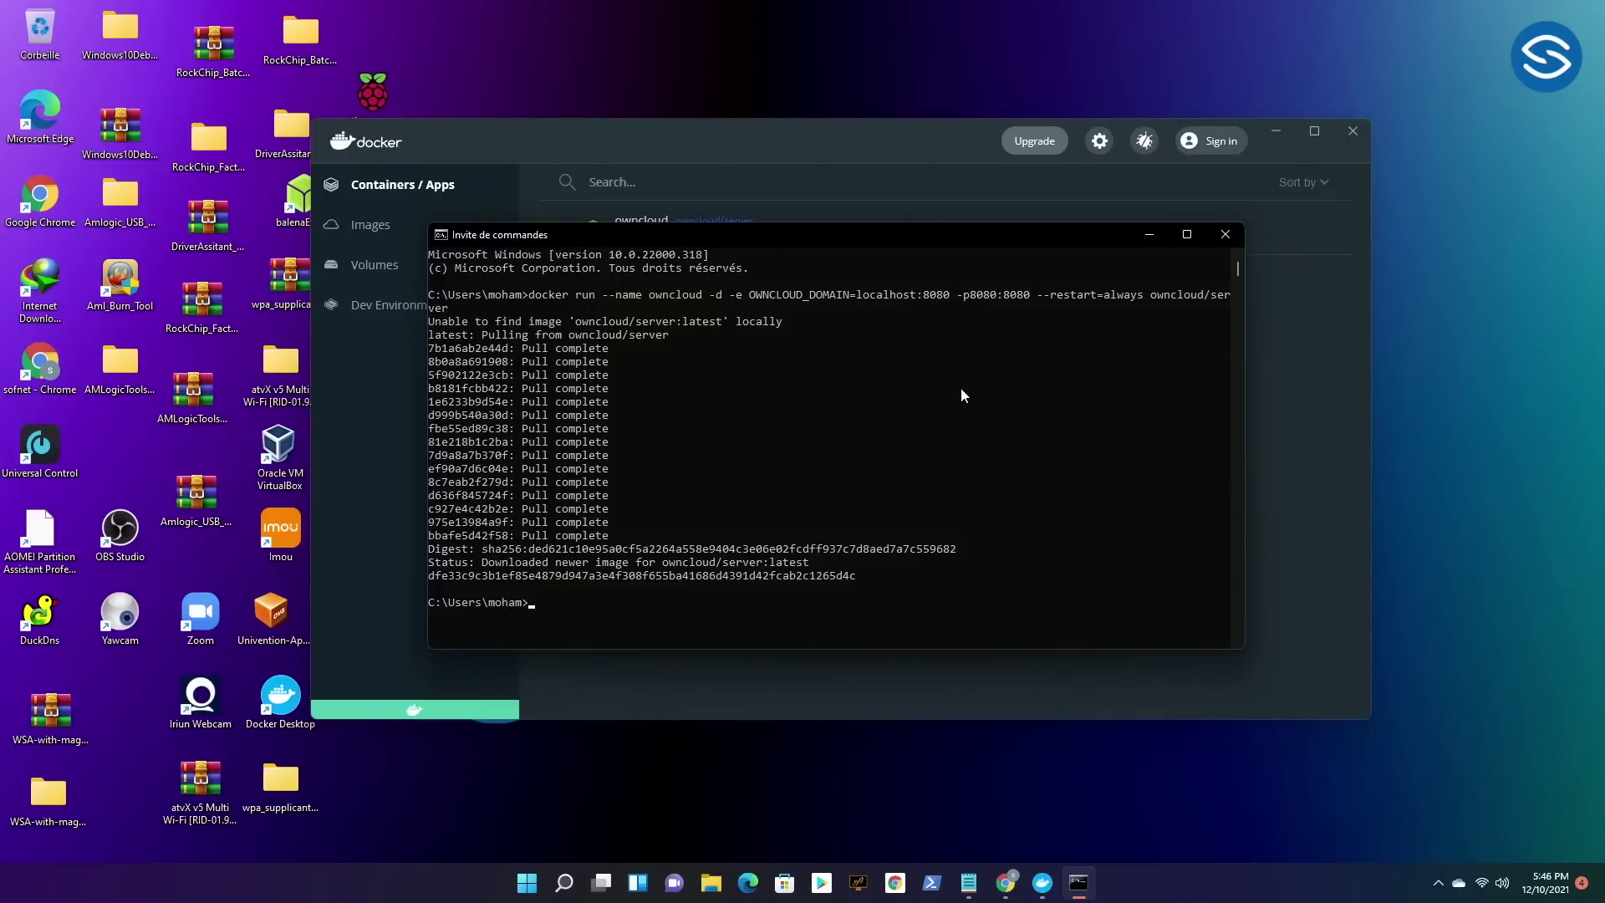
left_click(1227, 234)
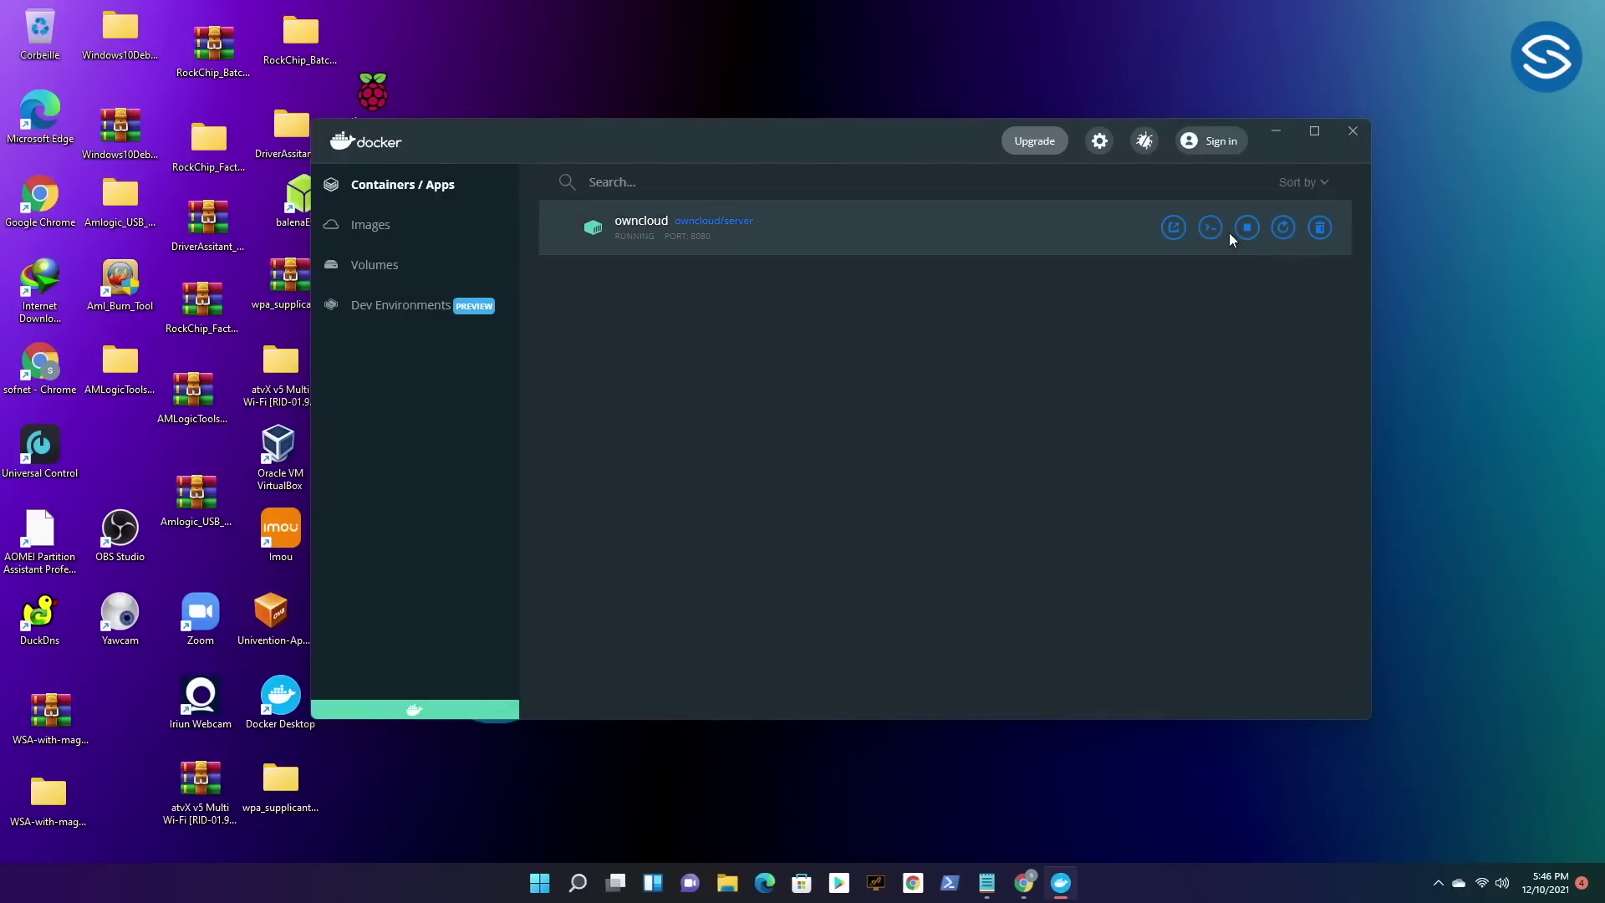
Open the running owncloud container from Docker Desktop in the browser at localhost:8080.
mouse_move(720, 226)
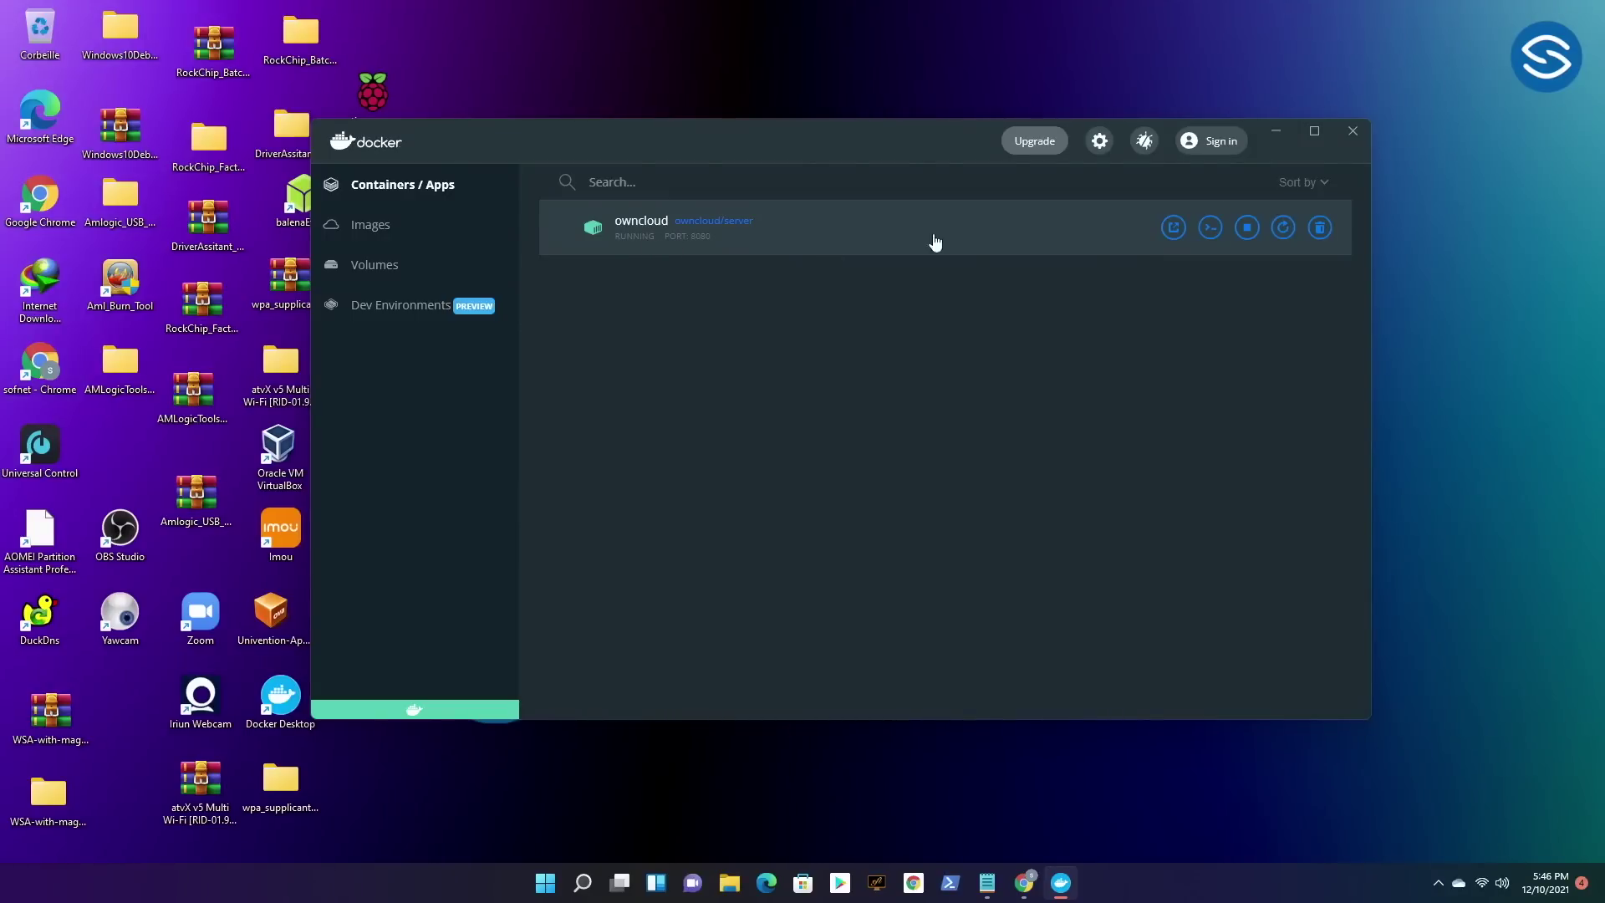
left_click(1174, 234)
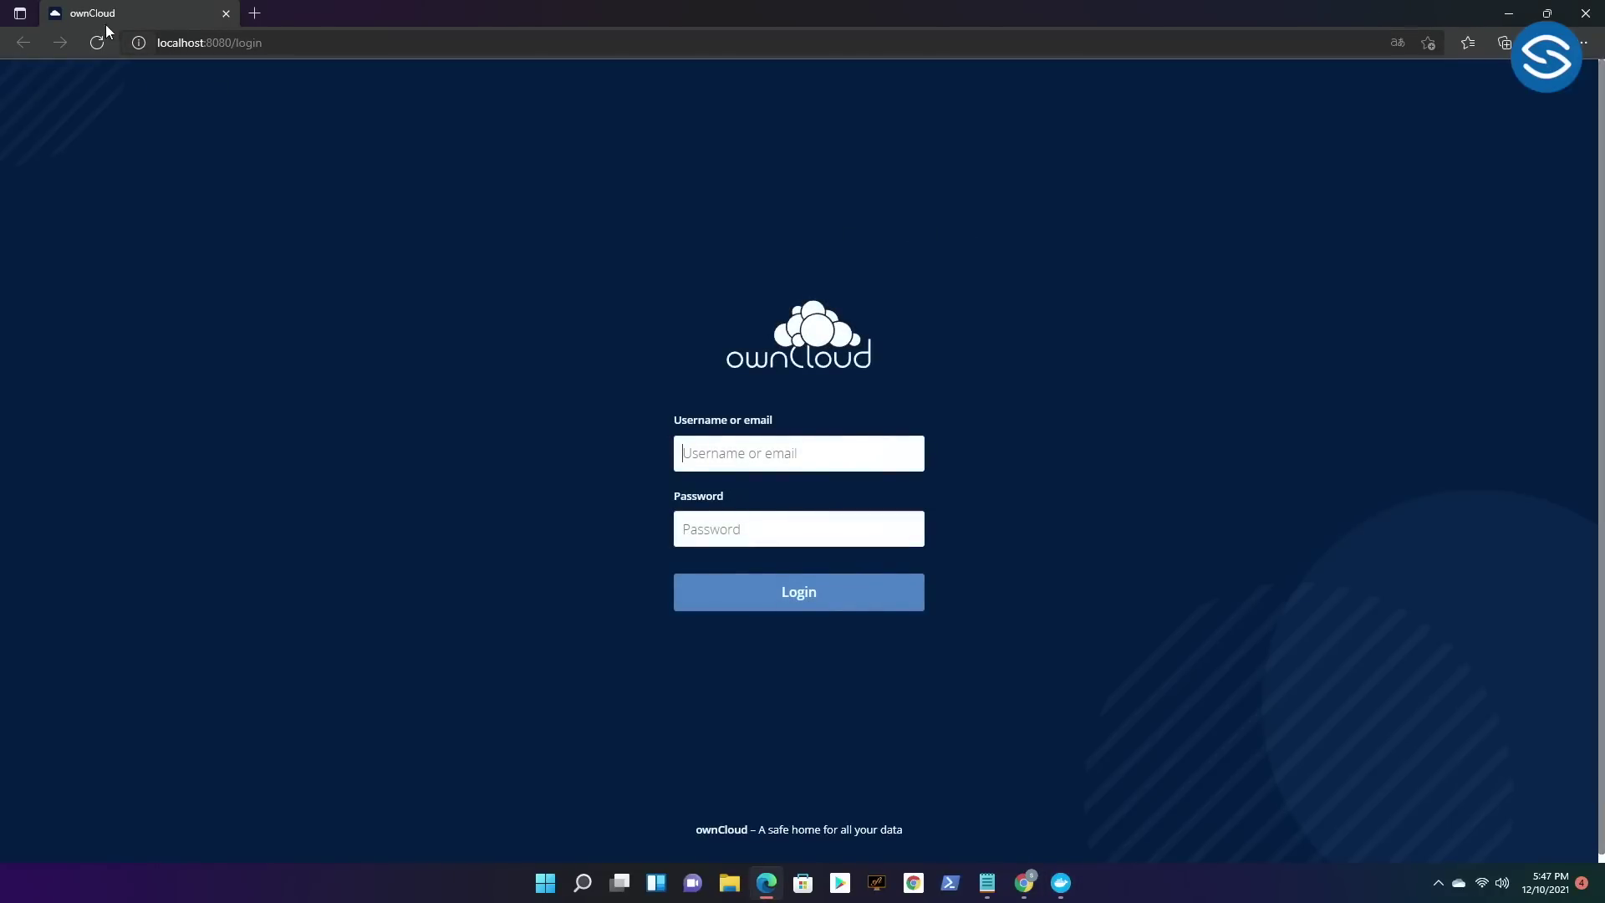
Log in to ownCloud with the admin username and password, dismissing the save-password and welcome dialogs.
left_click(728, 445)
type("ad")
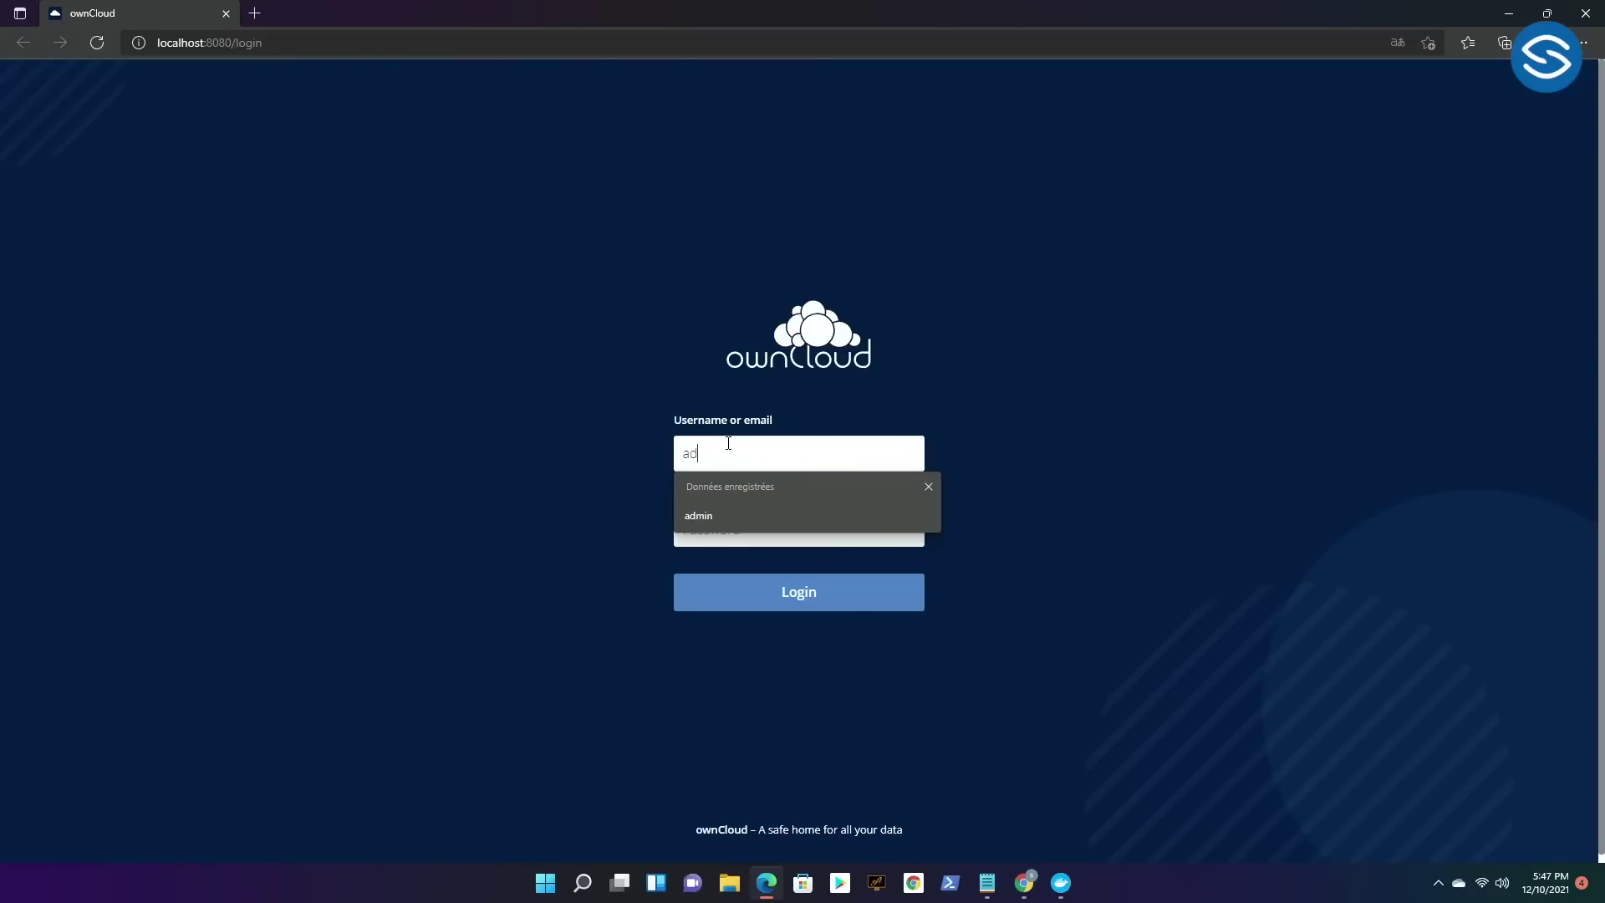
type("min")
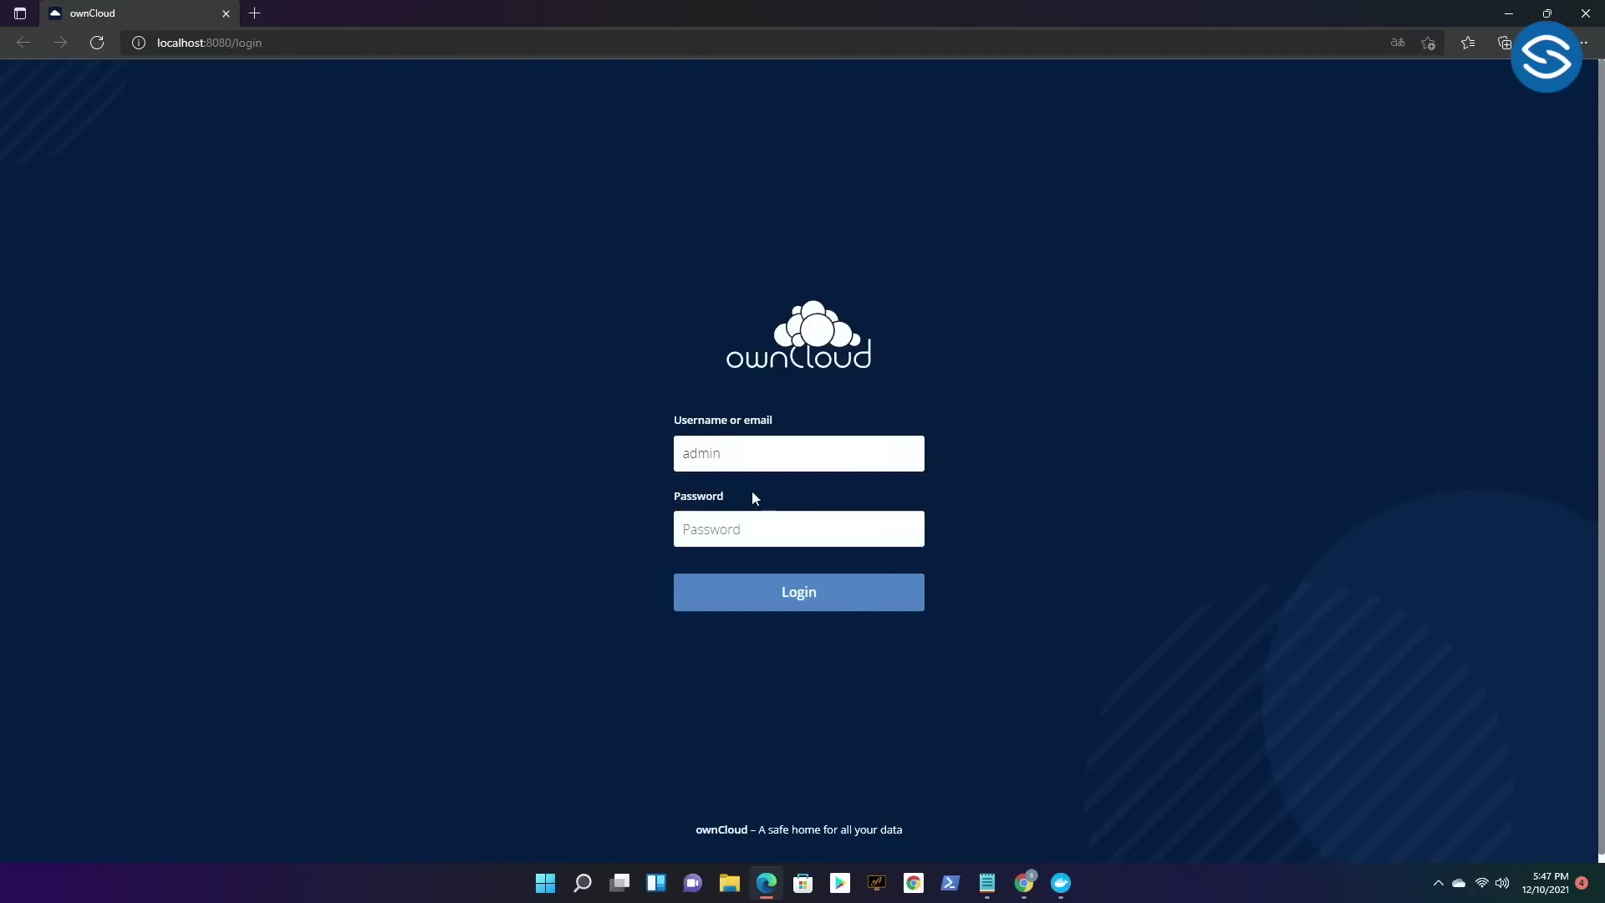
left_click(749, 529)
type("ad")
left_click(892, 595)
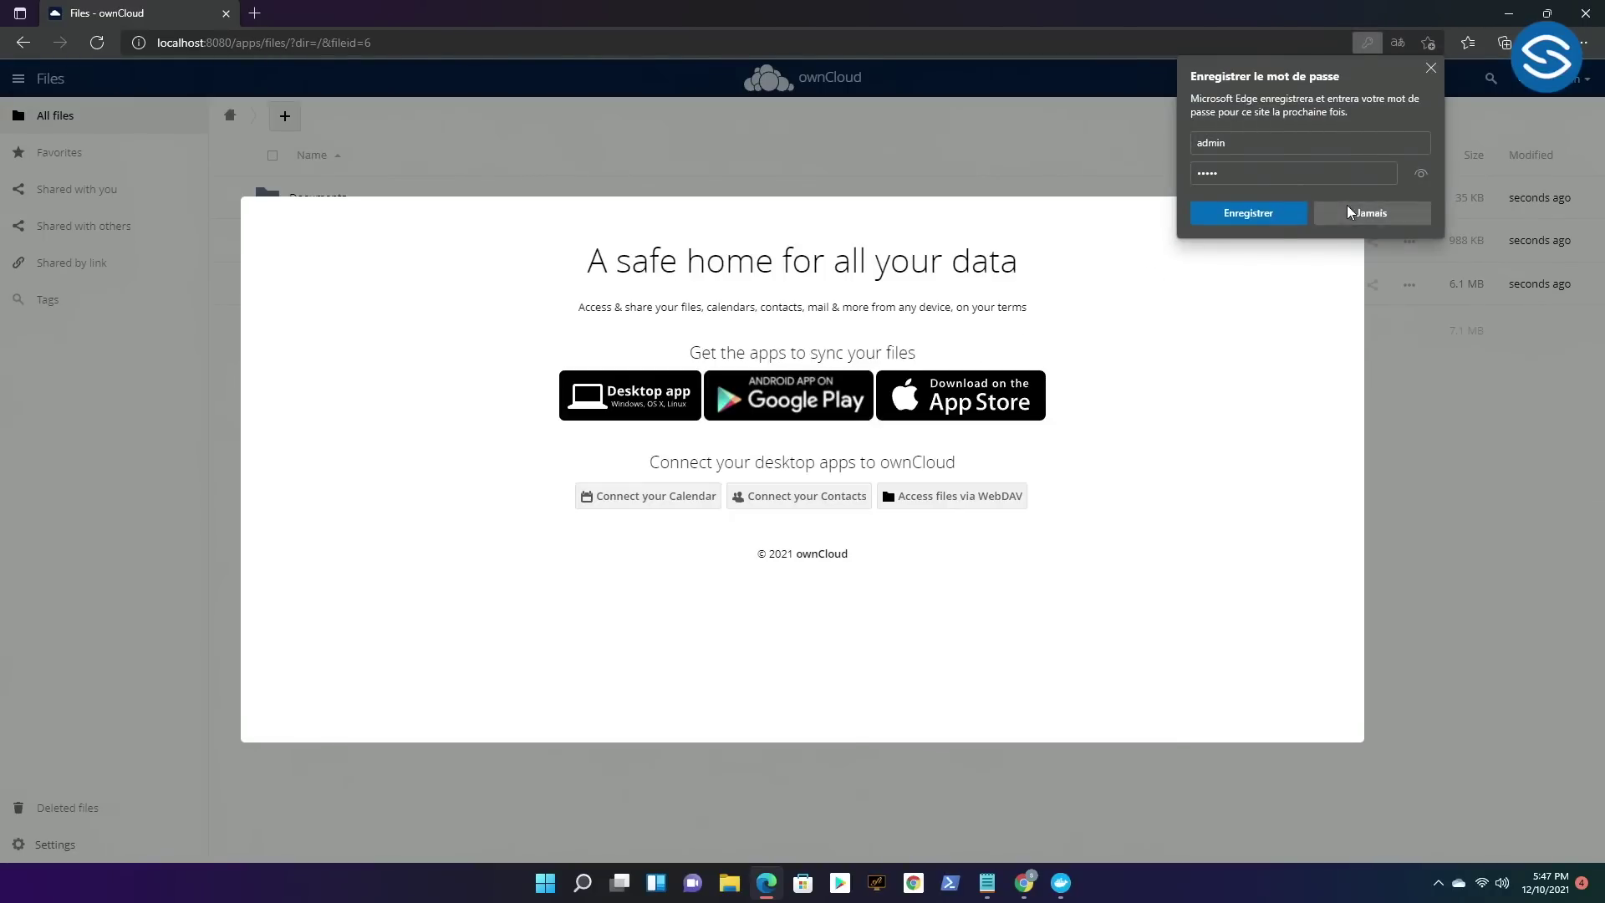
left_click(1430, 69)
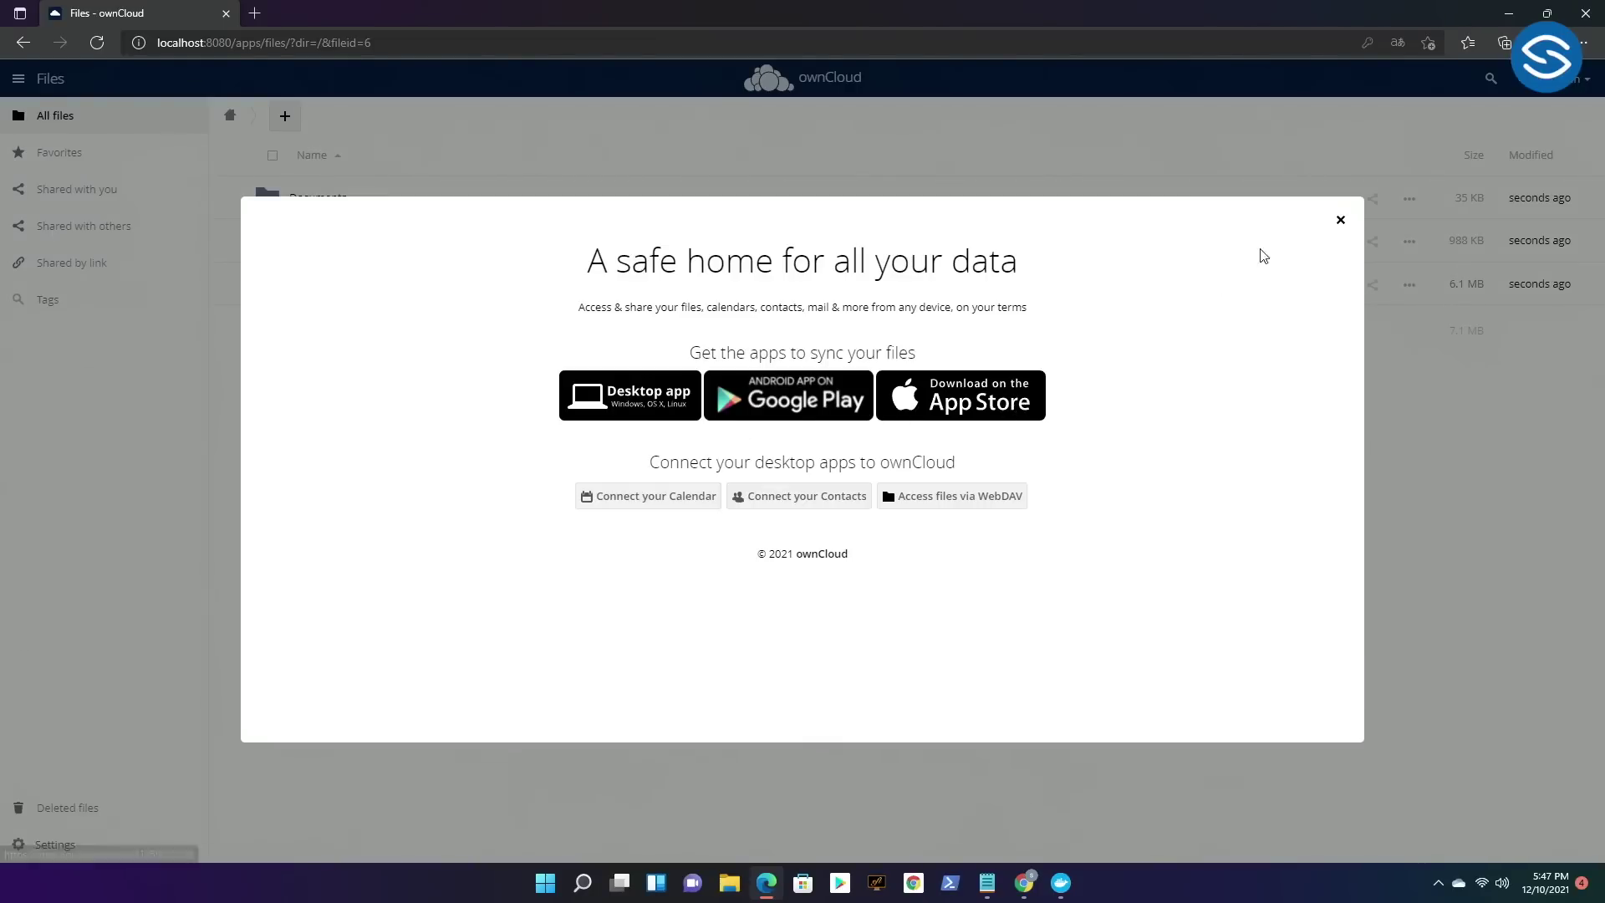
left_click(1342, 222)
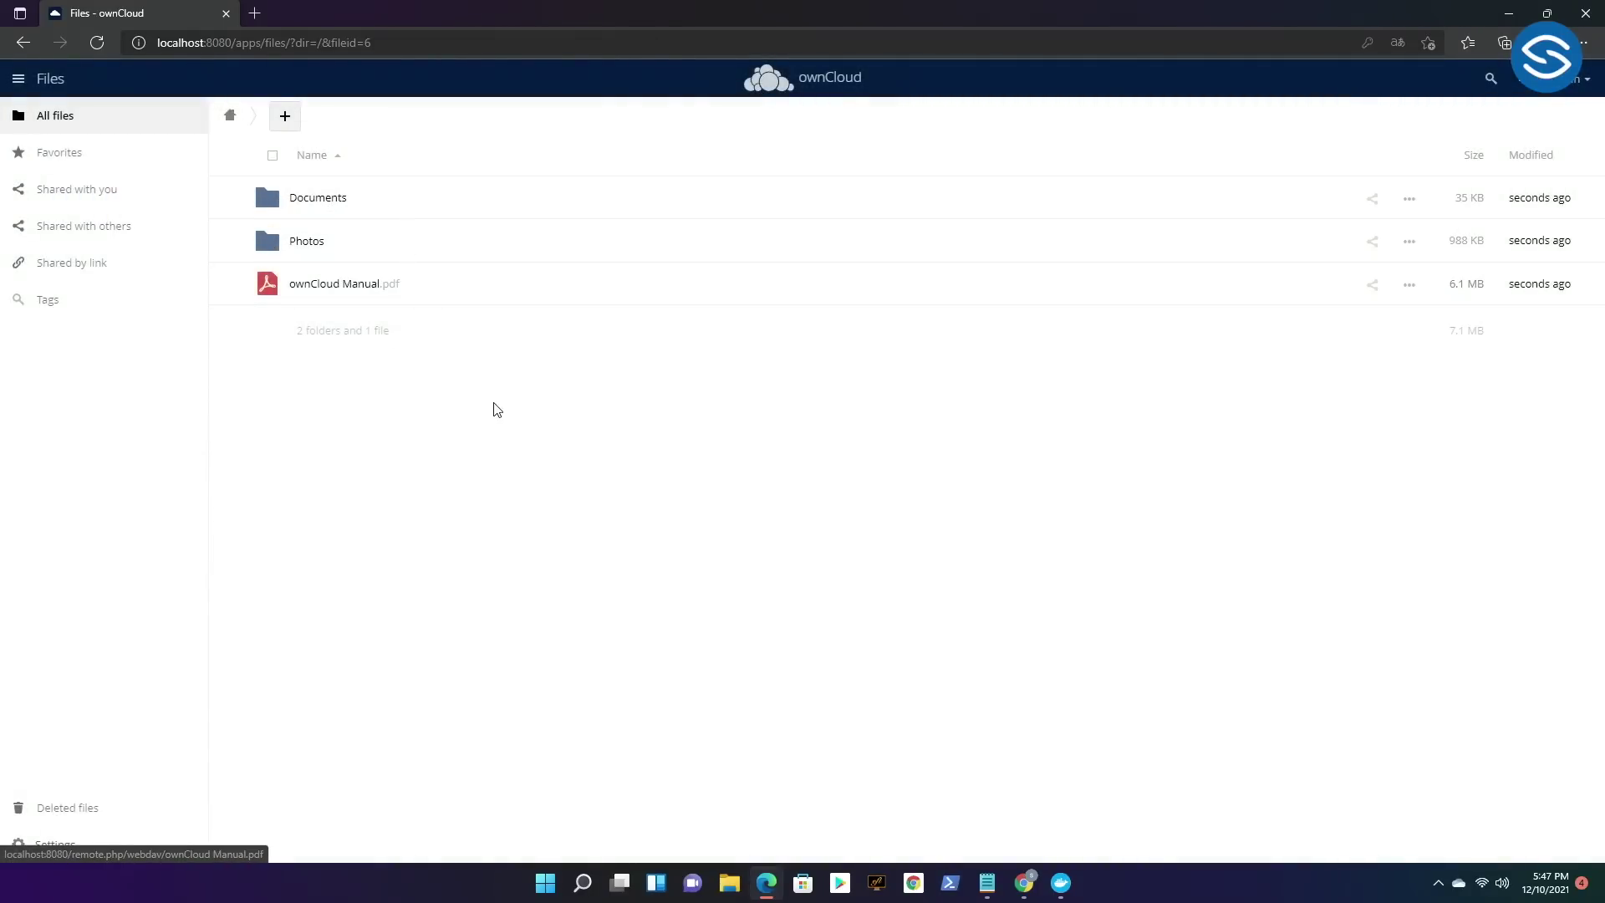
Upload secretofnet.jpg to the ownCloud files and minimise the browser.
left_click(285, 117)
left_click(273, 160)
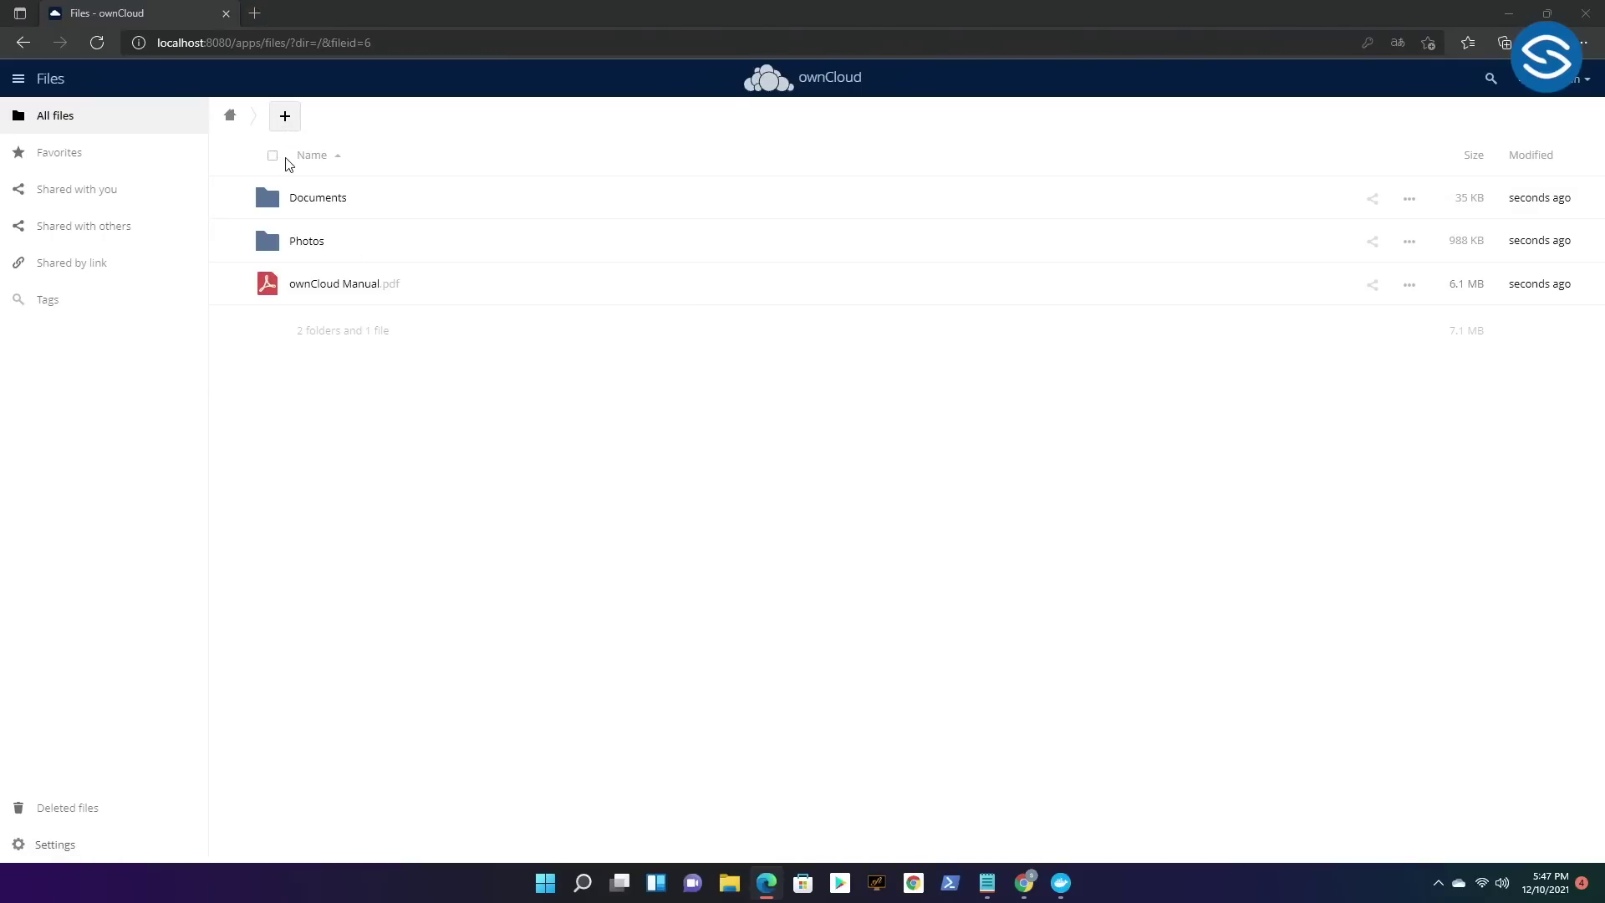
left_click(401, 155)
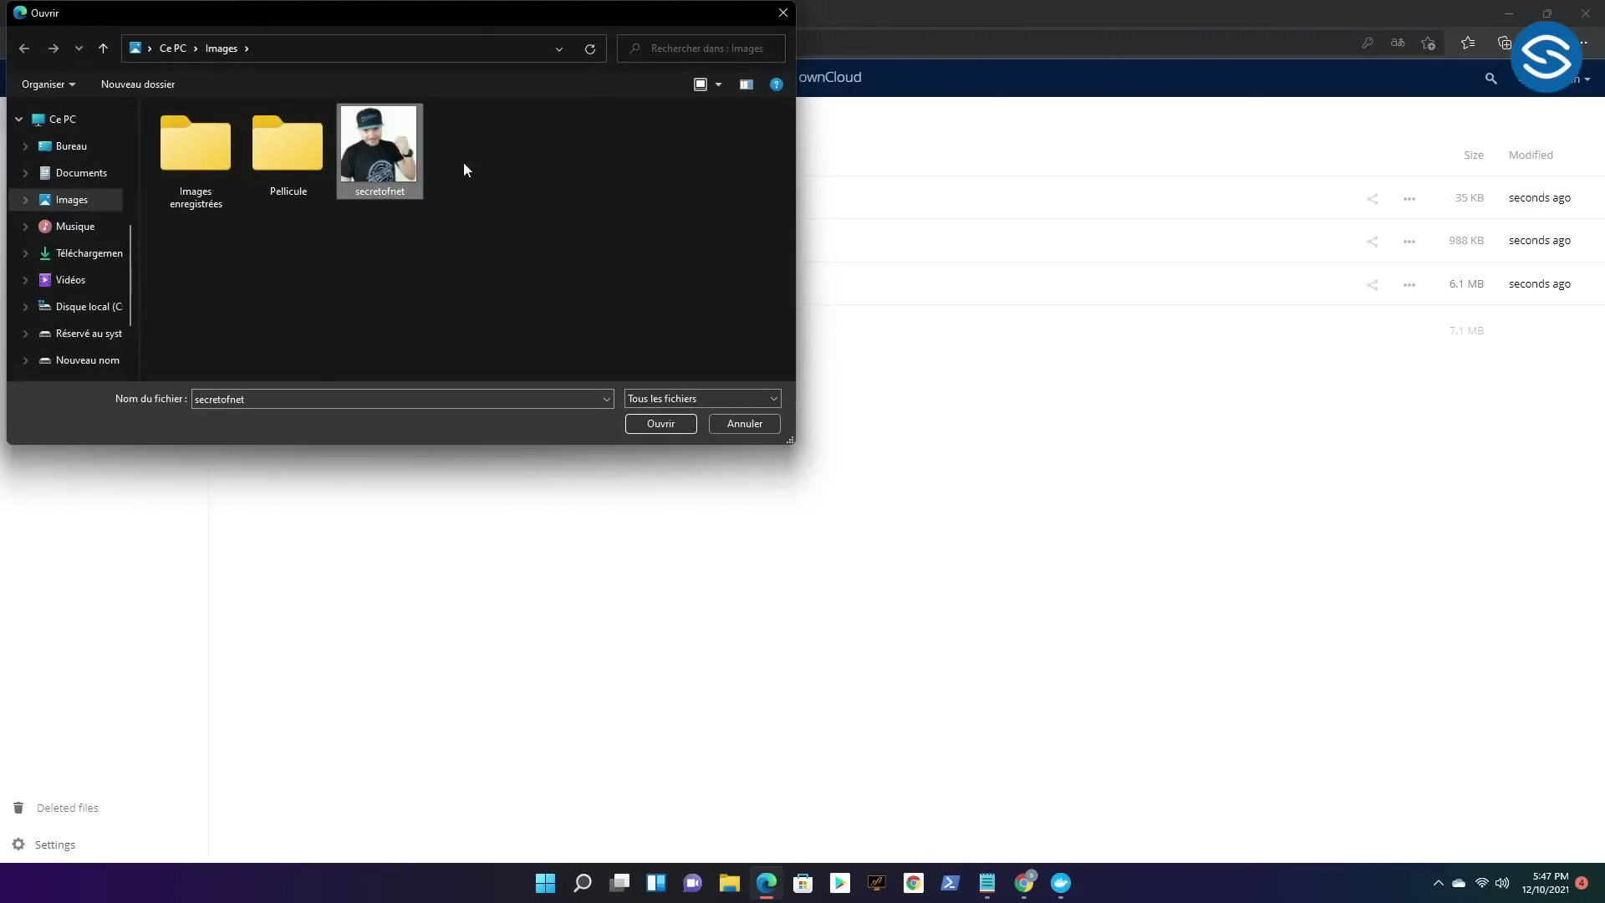
left_click(661, 424)
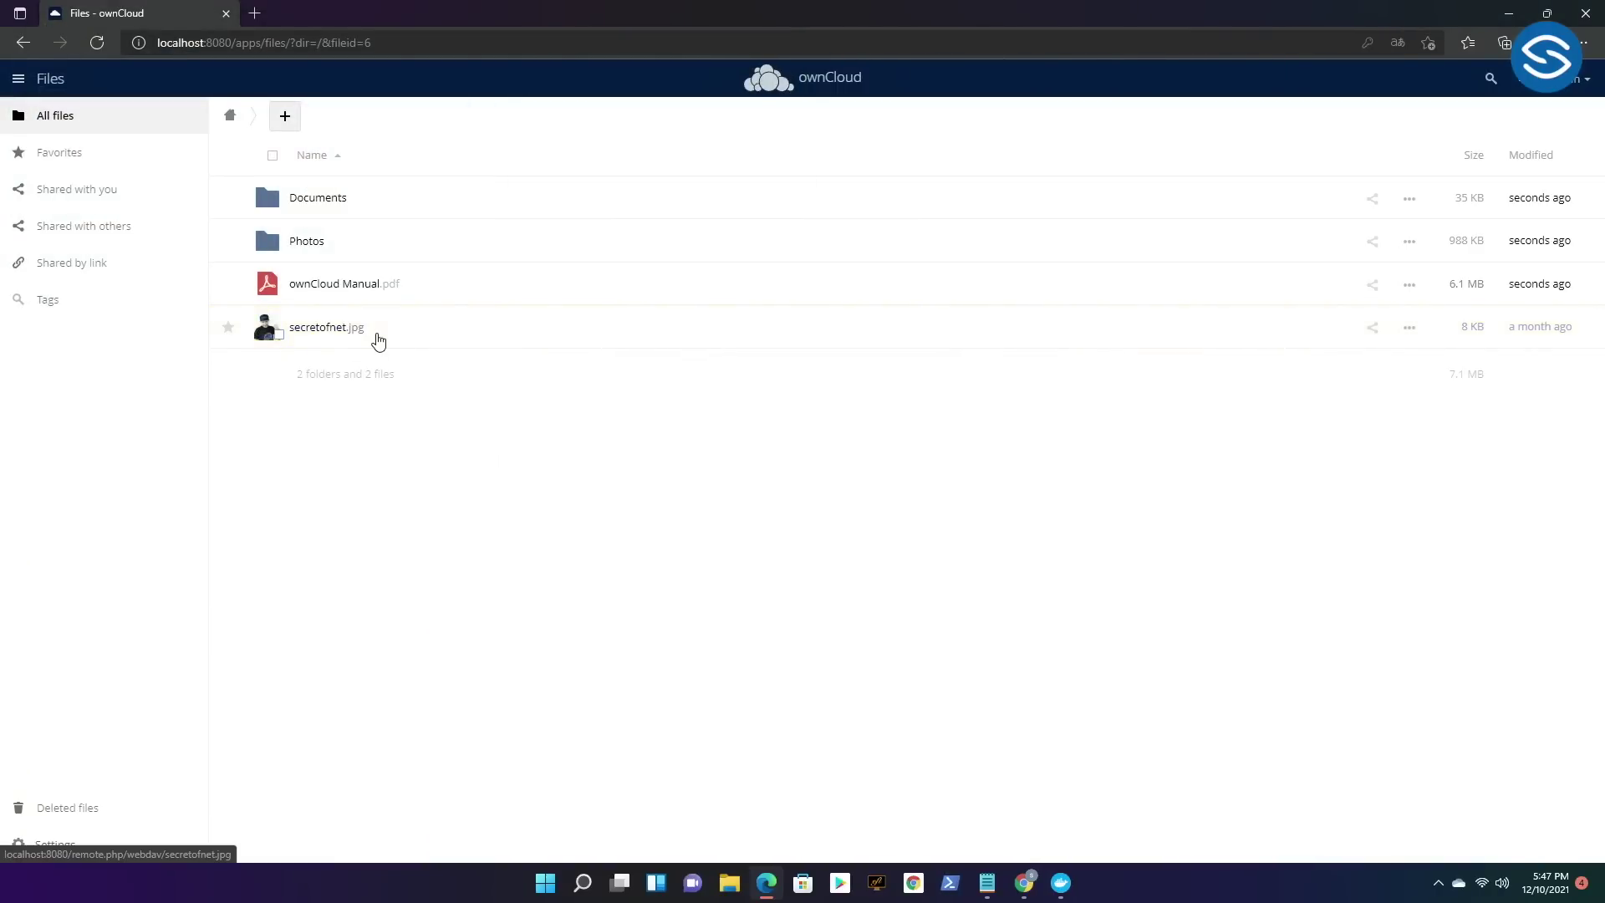
left_click(1508, 16)
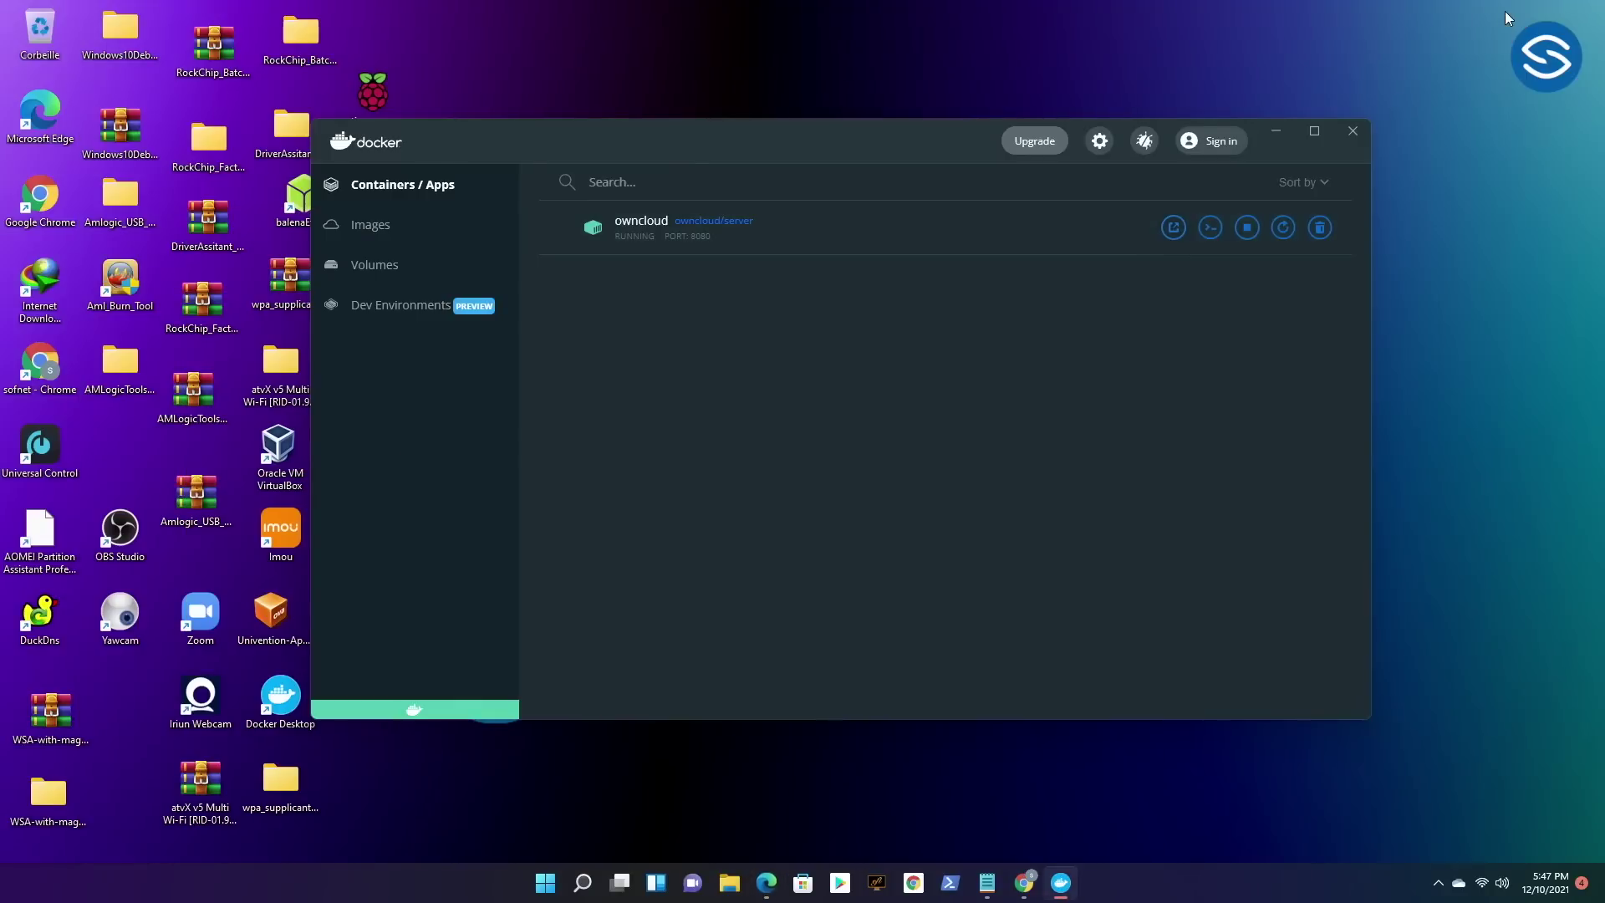
Minimise Docker Desktop and bring back the owncloud notes, highlighting the 'Set a static ip' step.
left_click(1275, 136)
left_click(980, 893)
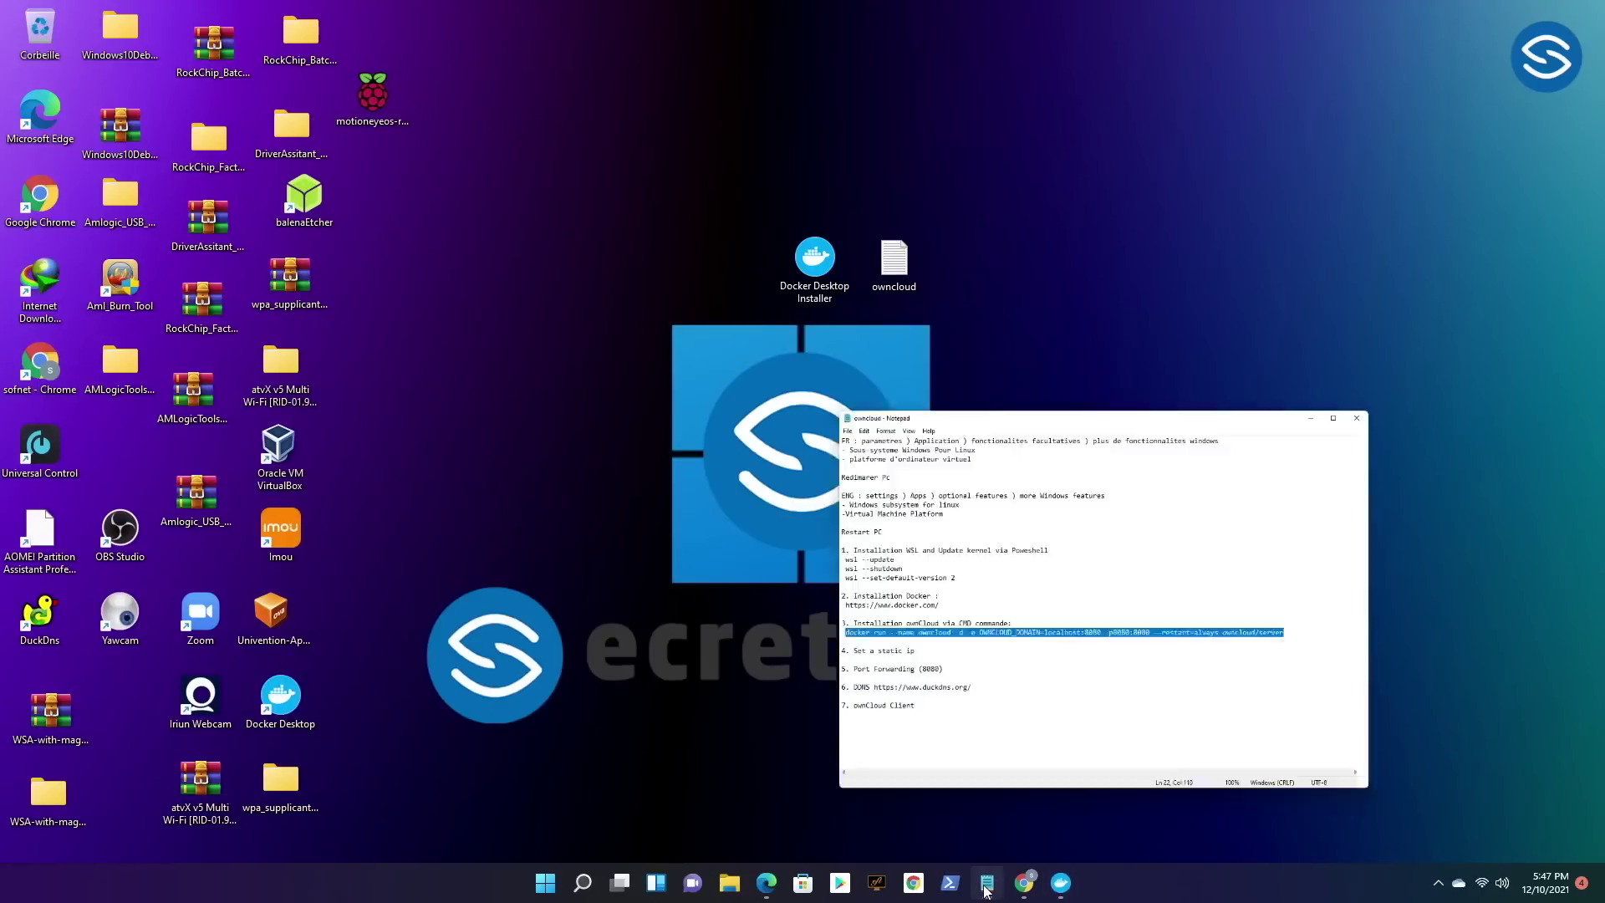
left_click(1076, 532)
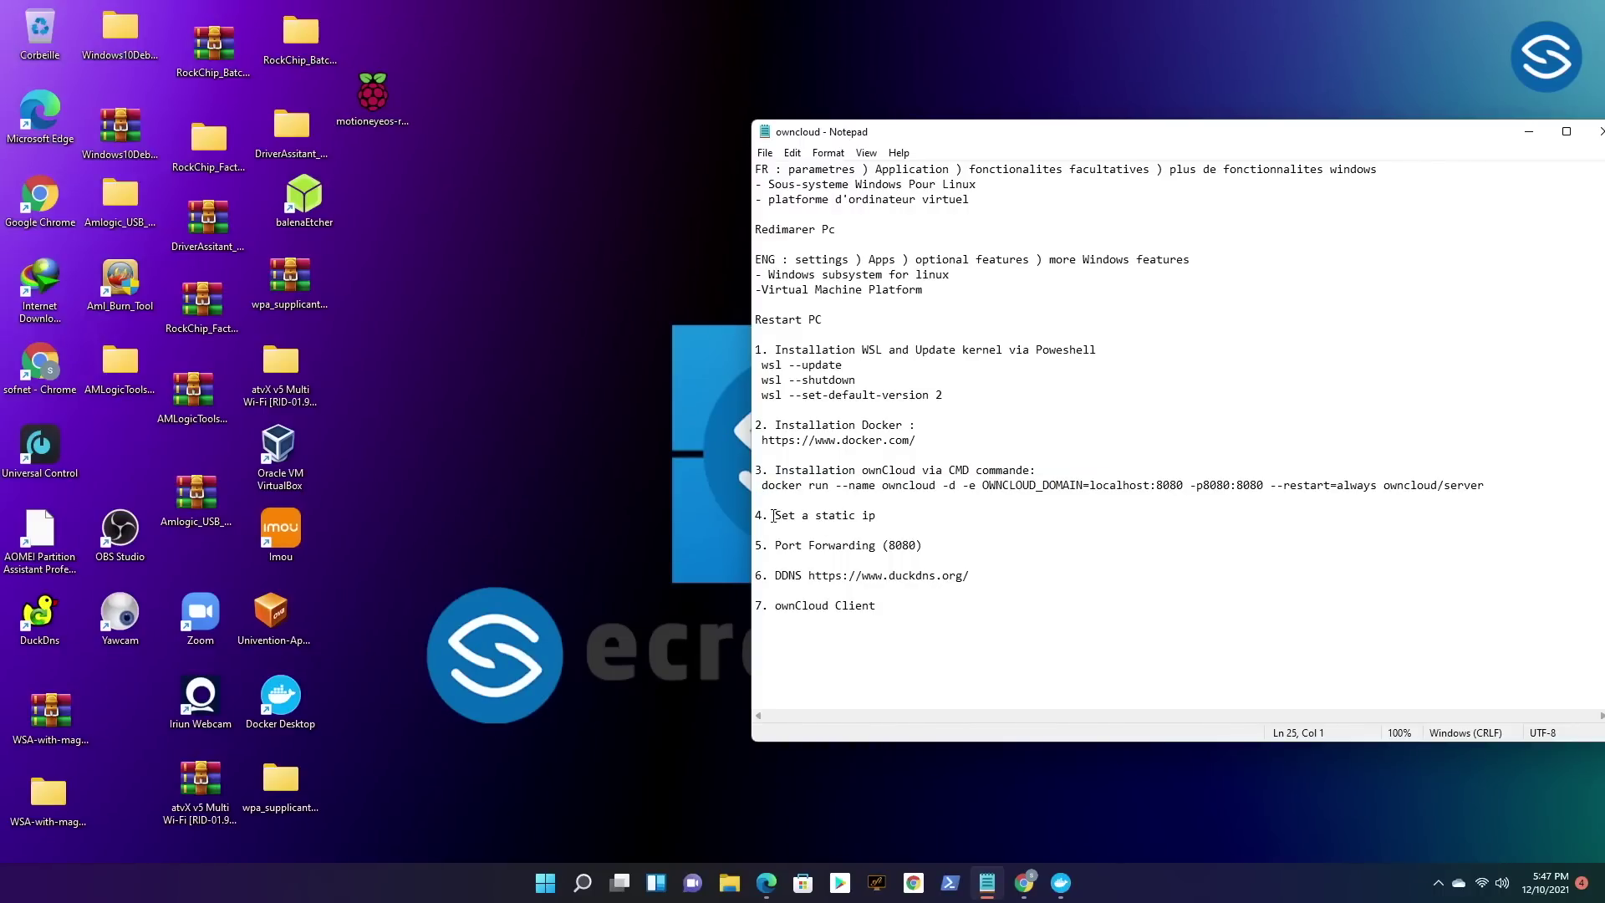
left_click_drag(773, 515, 893, 515)
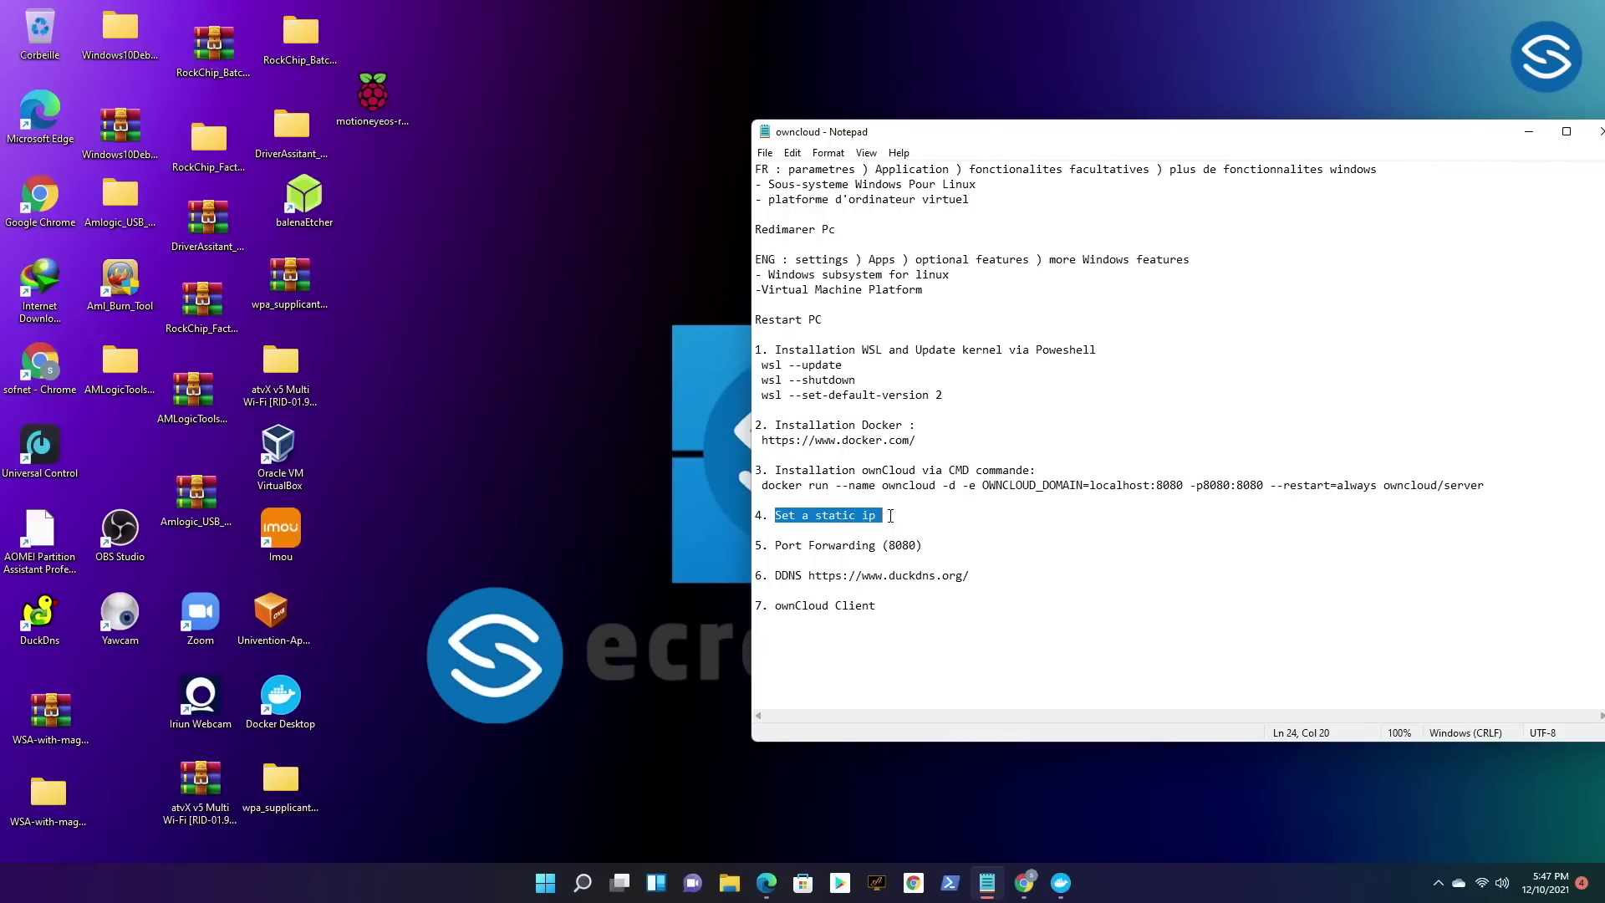
left_click(902, 516)
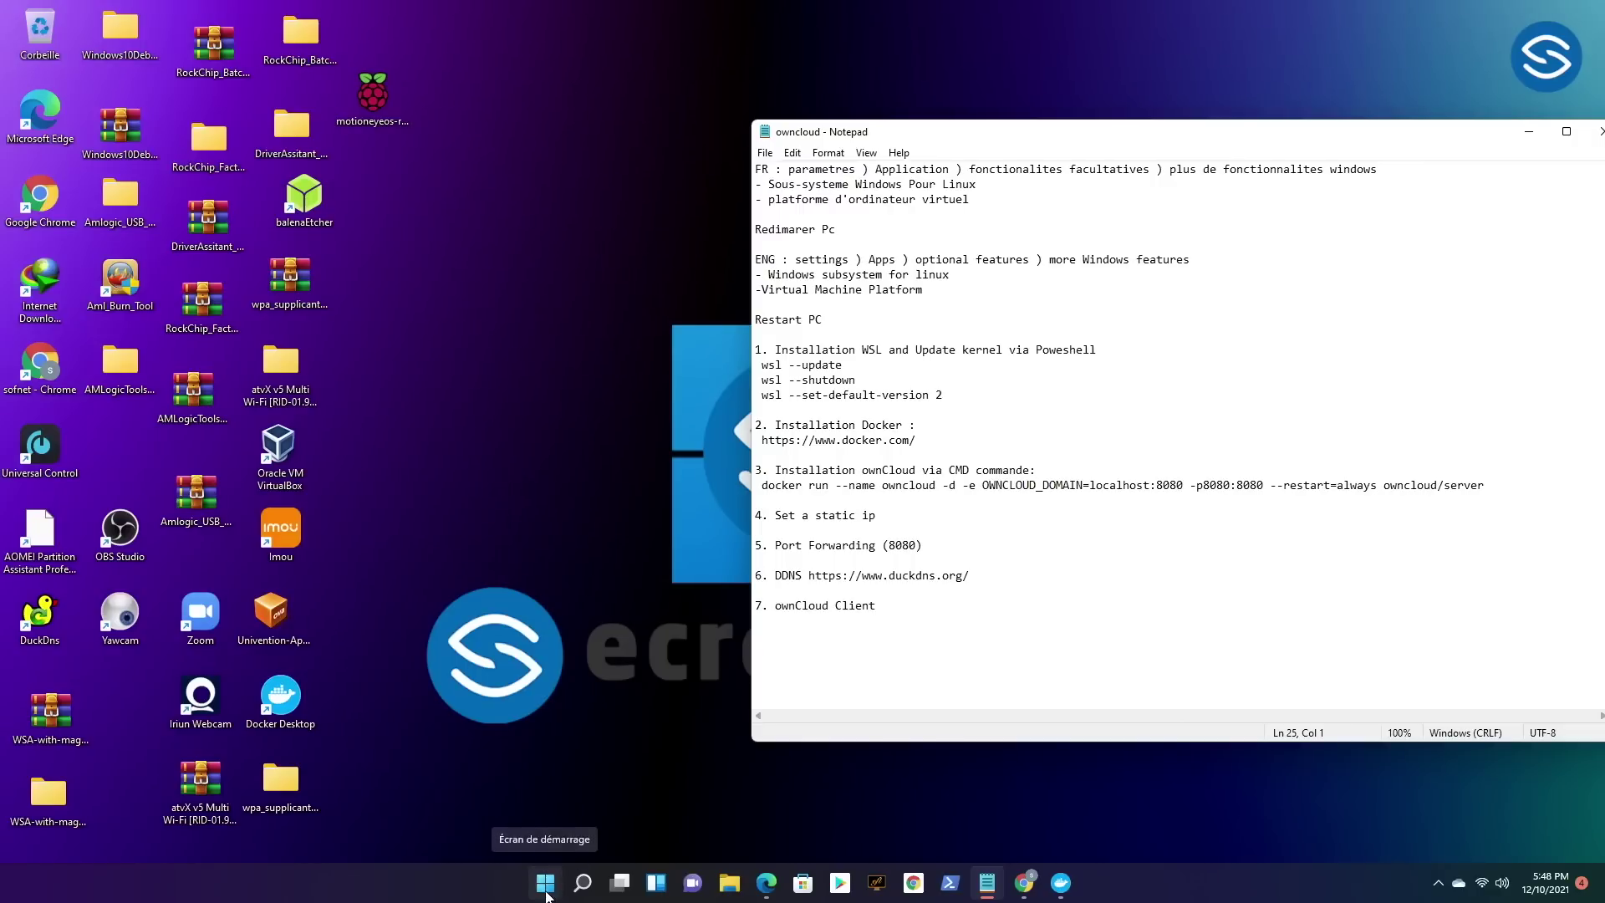
Go from Settings > Network & Internet > advanced network settings to the Network Connections adapter list.
left_click(545, 883)
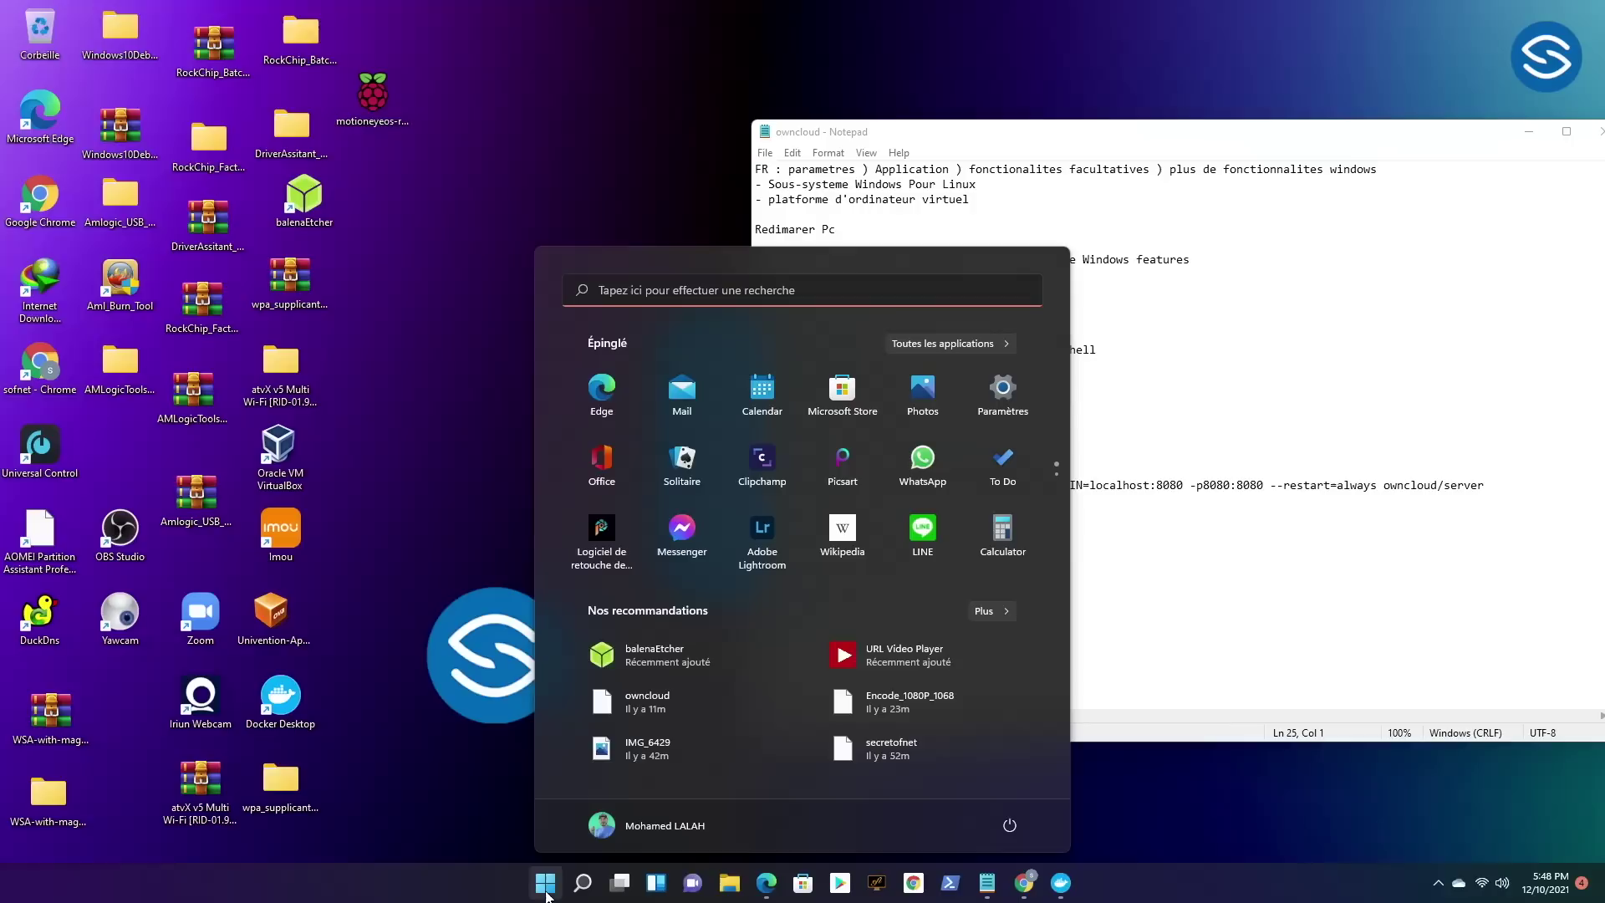
left_click(1010, 402)
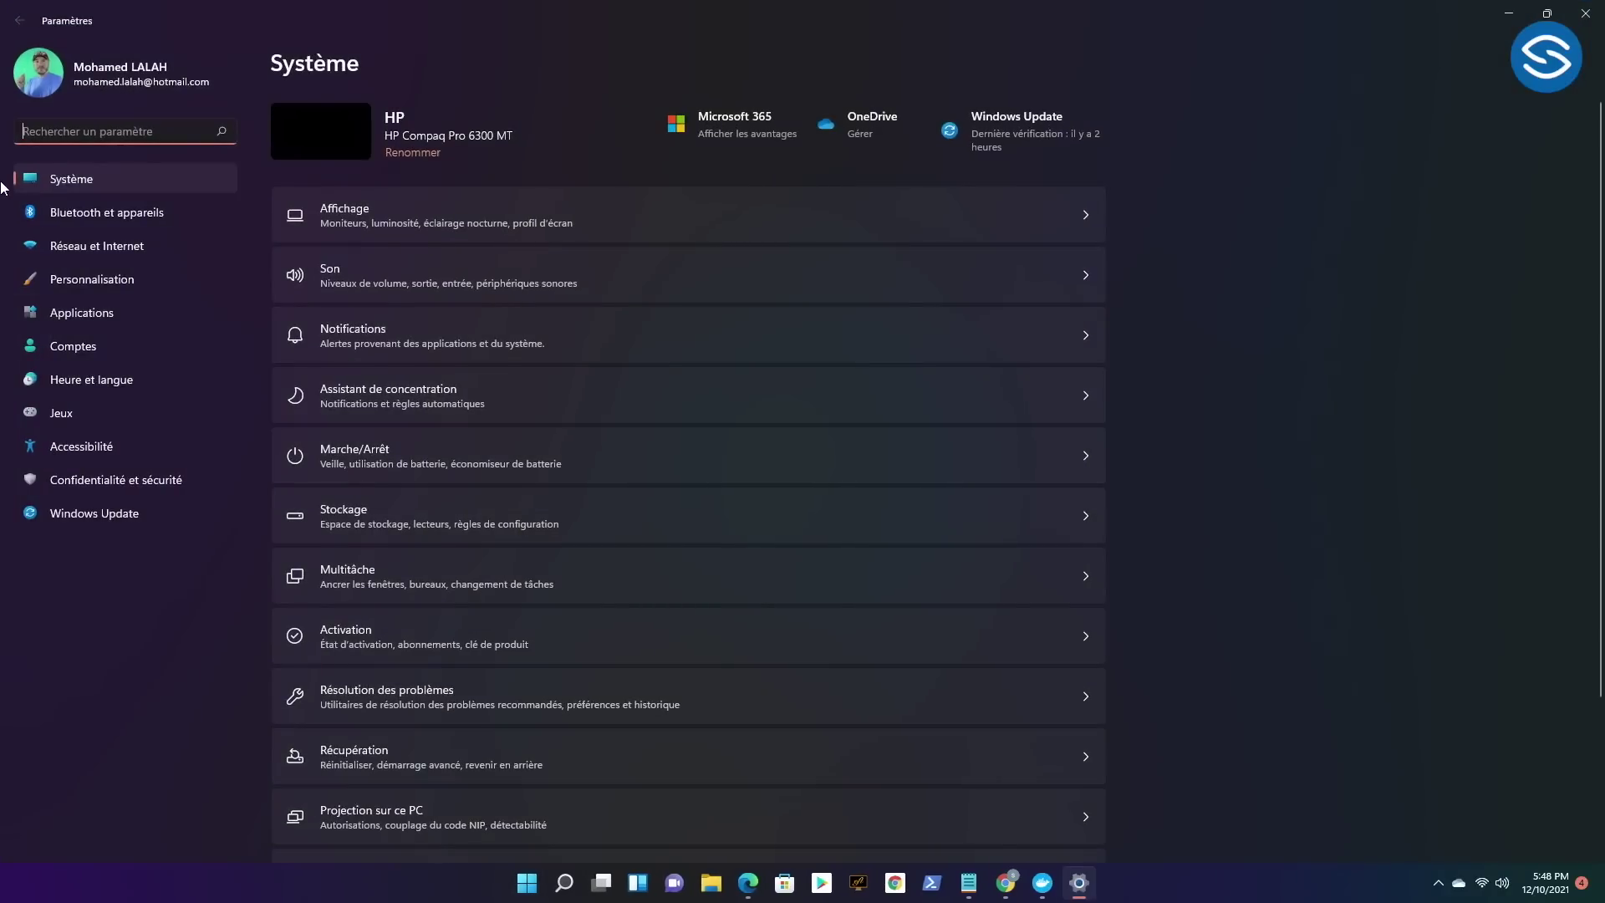
left_click(70, 250)
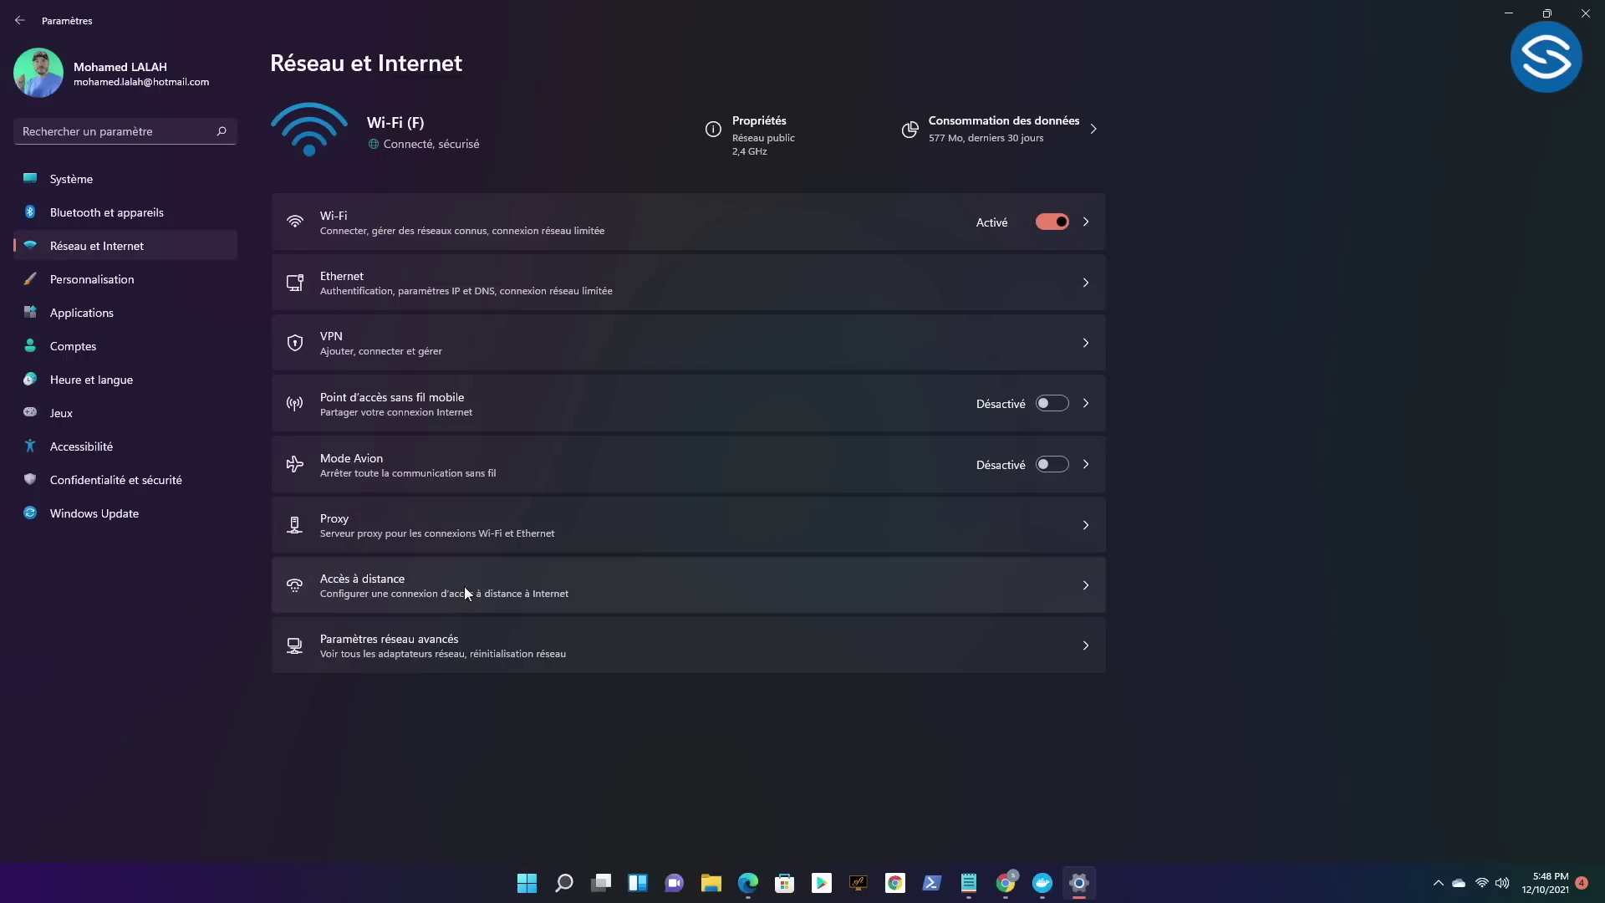
left_click(409, 652)
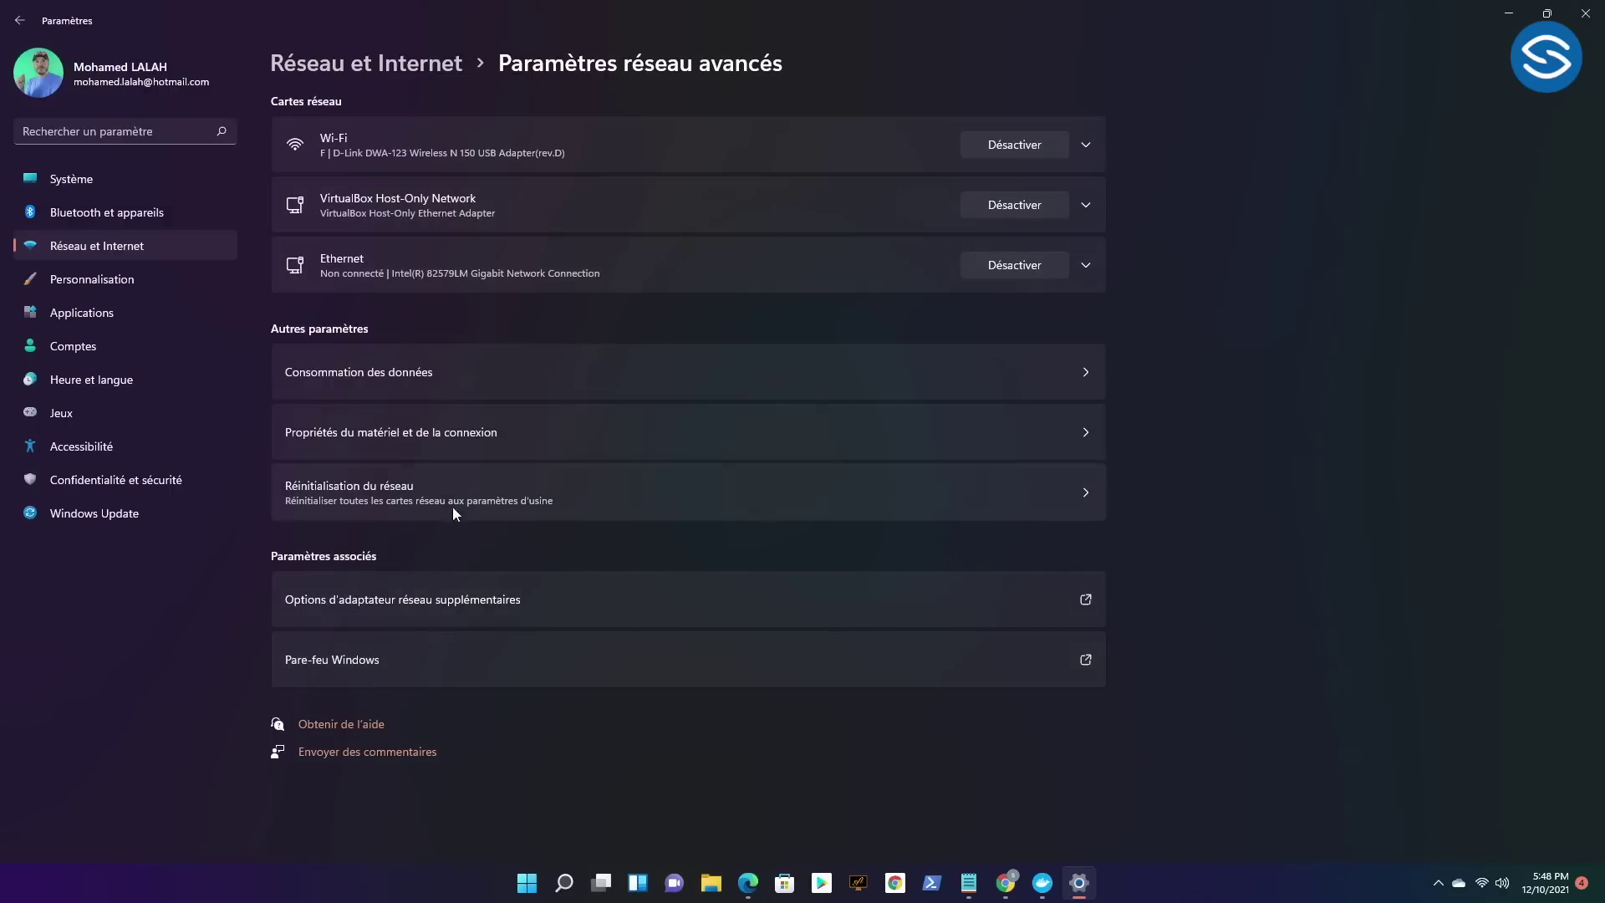
left_click(407, 608)
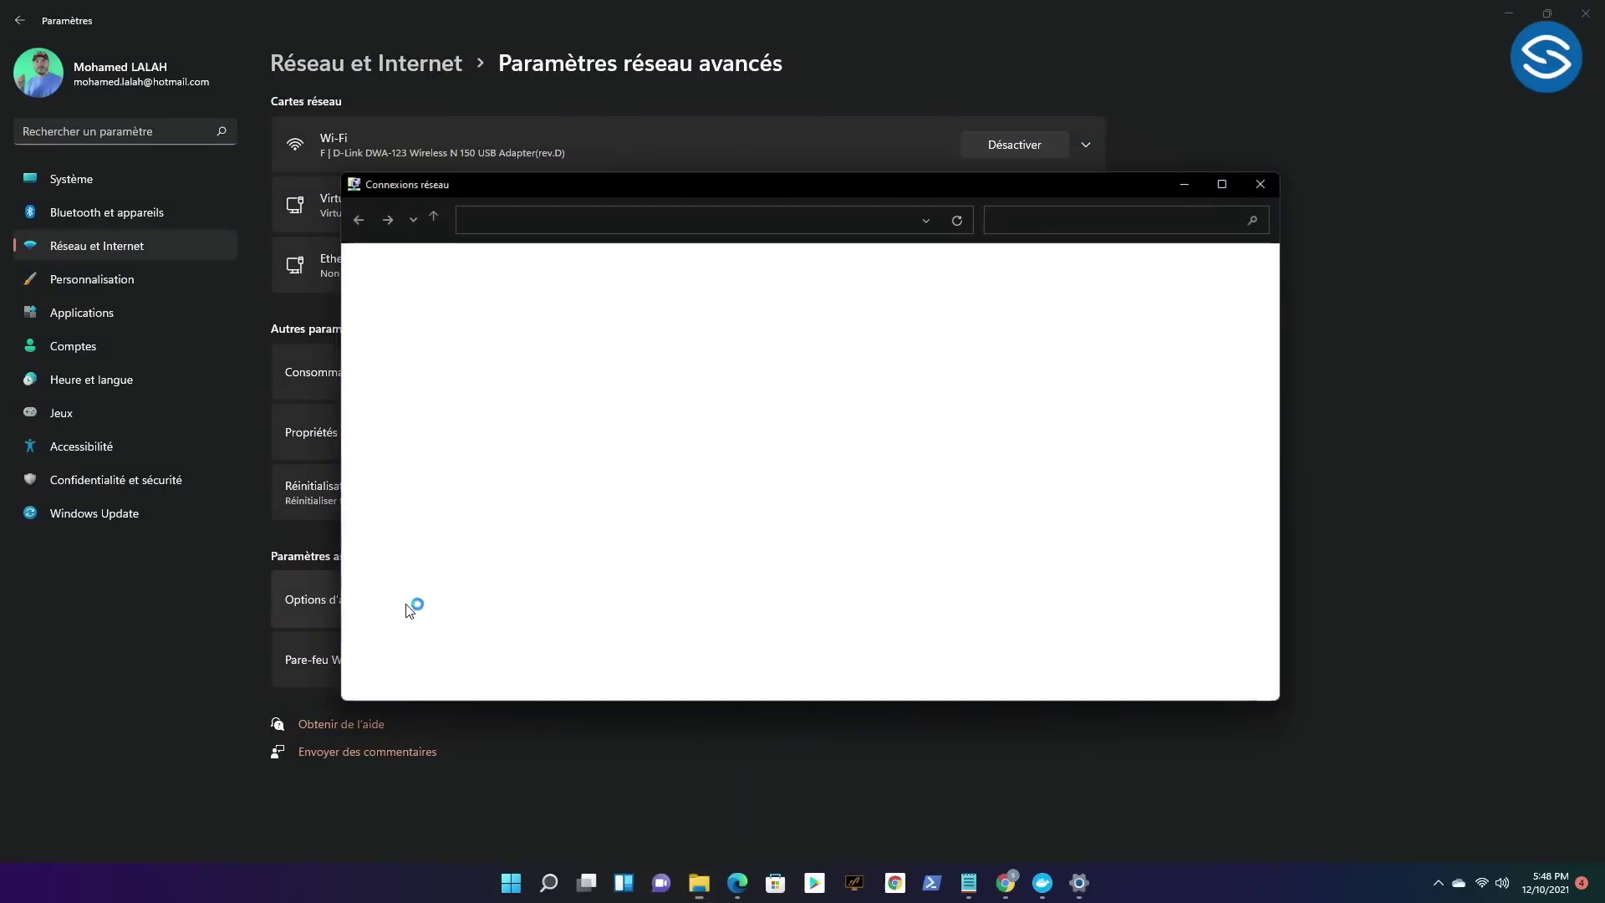
left_click_drag(834, 192, 864, 191)
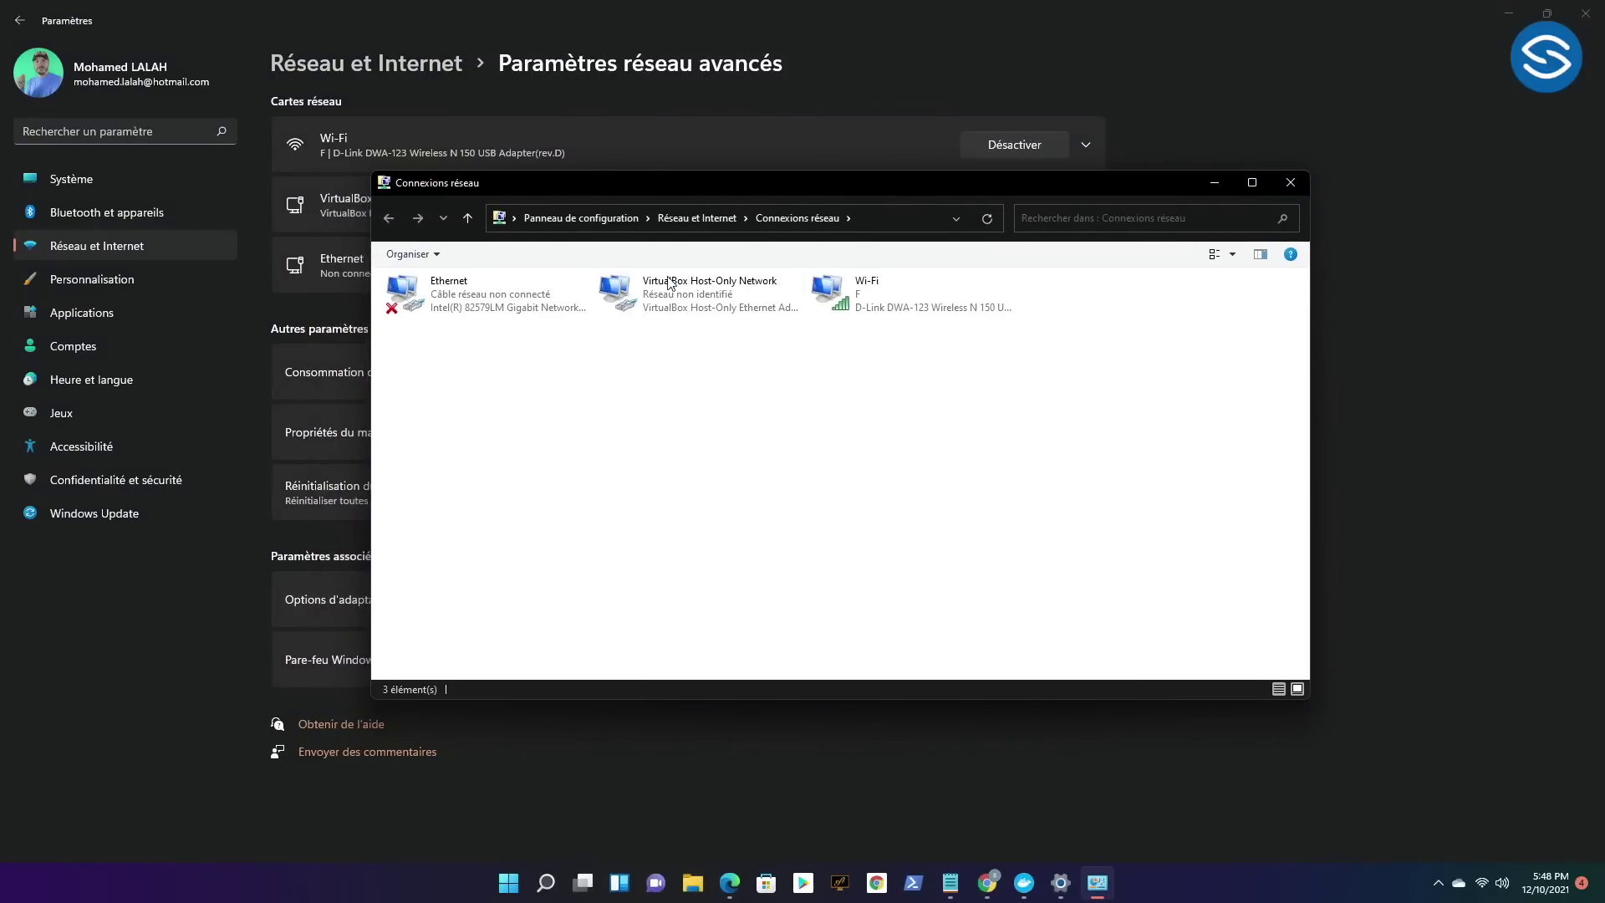
Open the Wi-Fi adapter's IPv4 properties dialog.
right_click(870, 291)
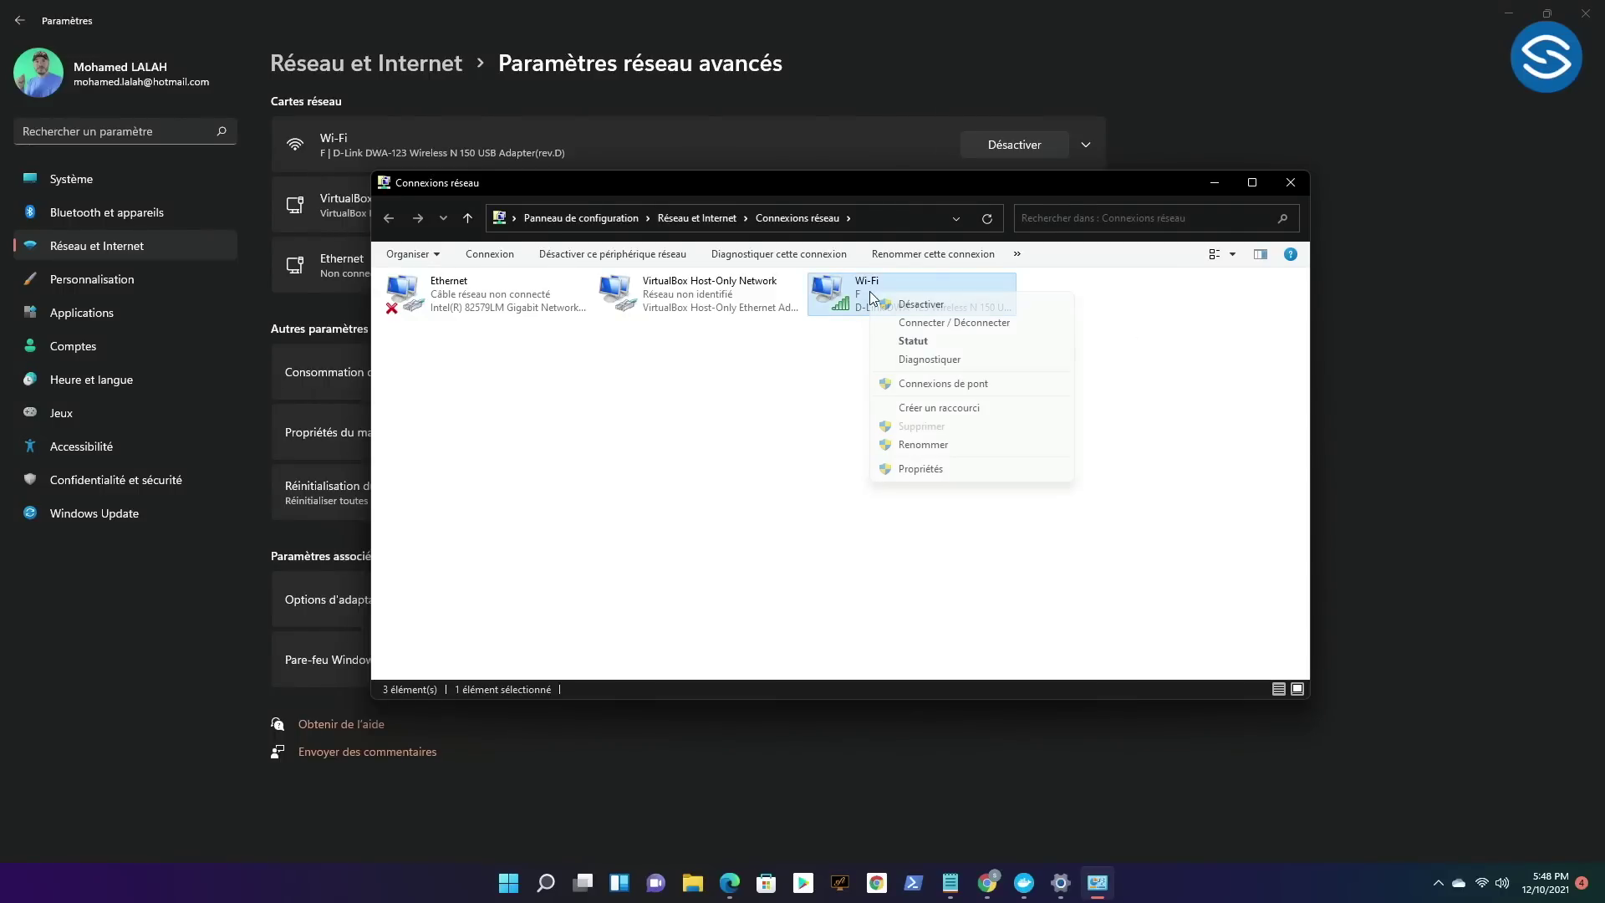
left_click(923, 468)
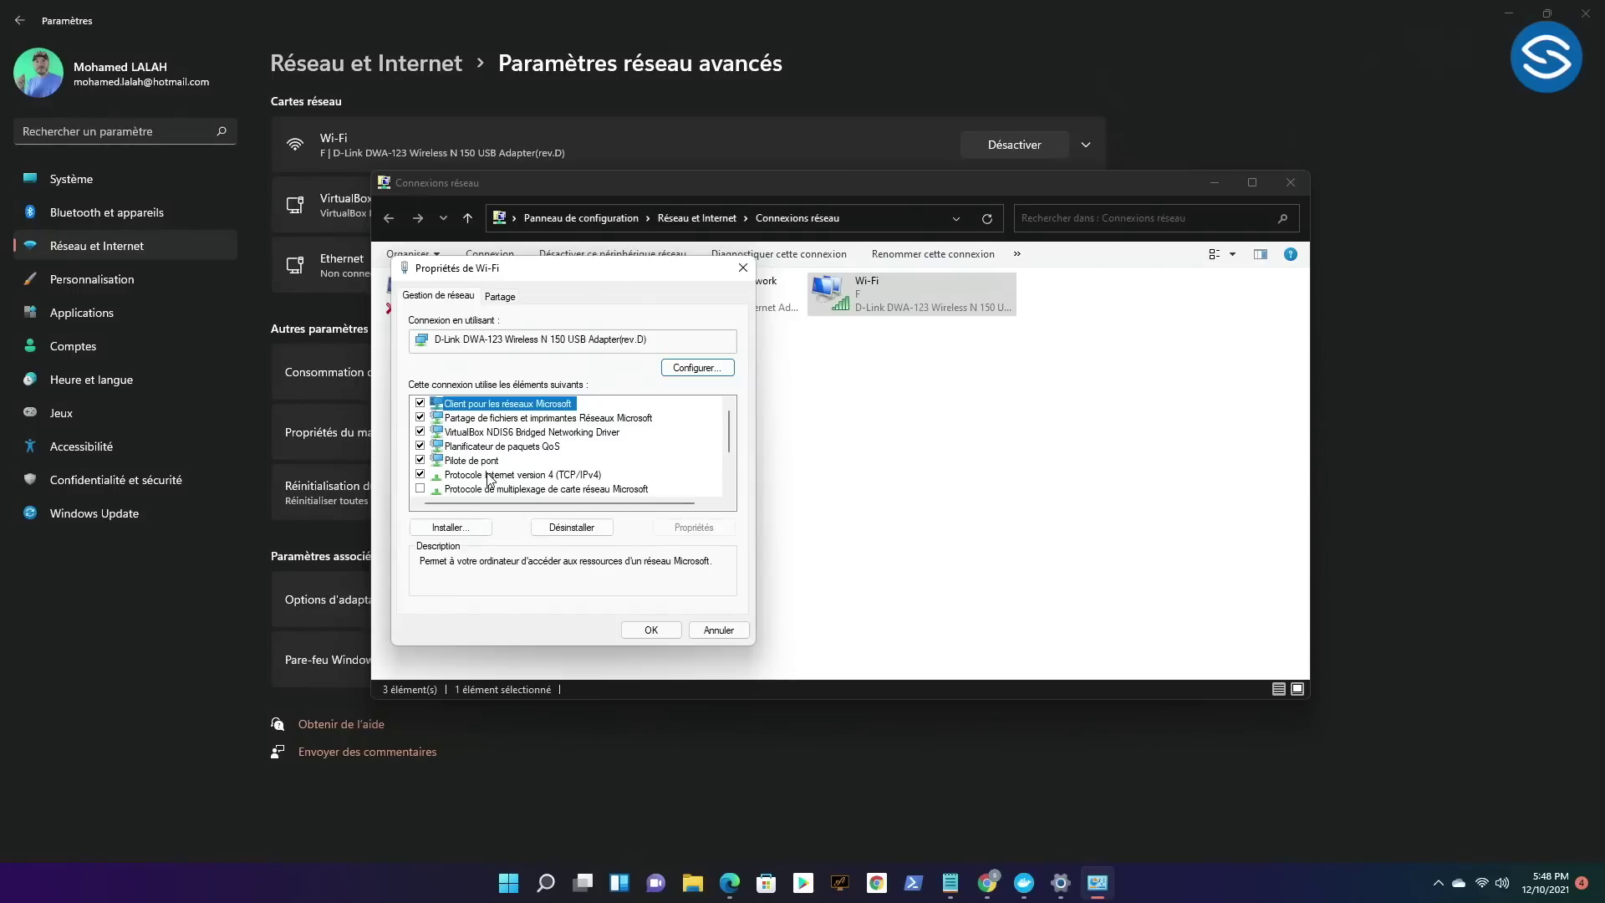
left_click(552, 478)
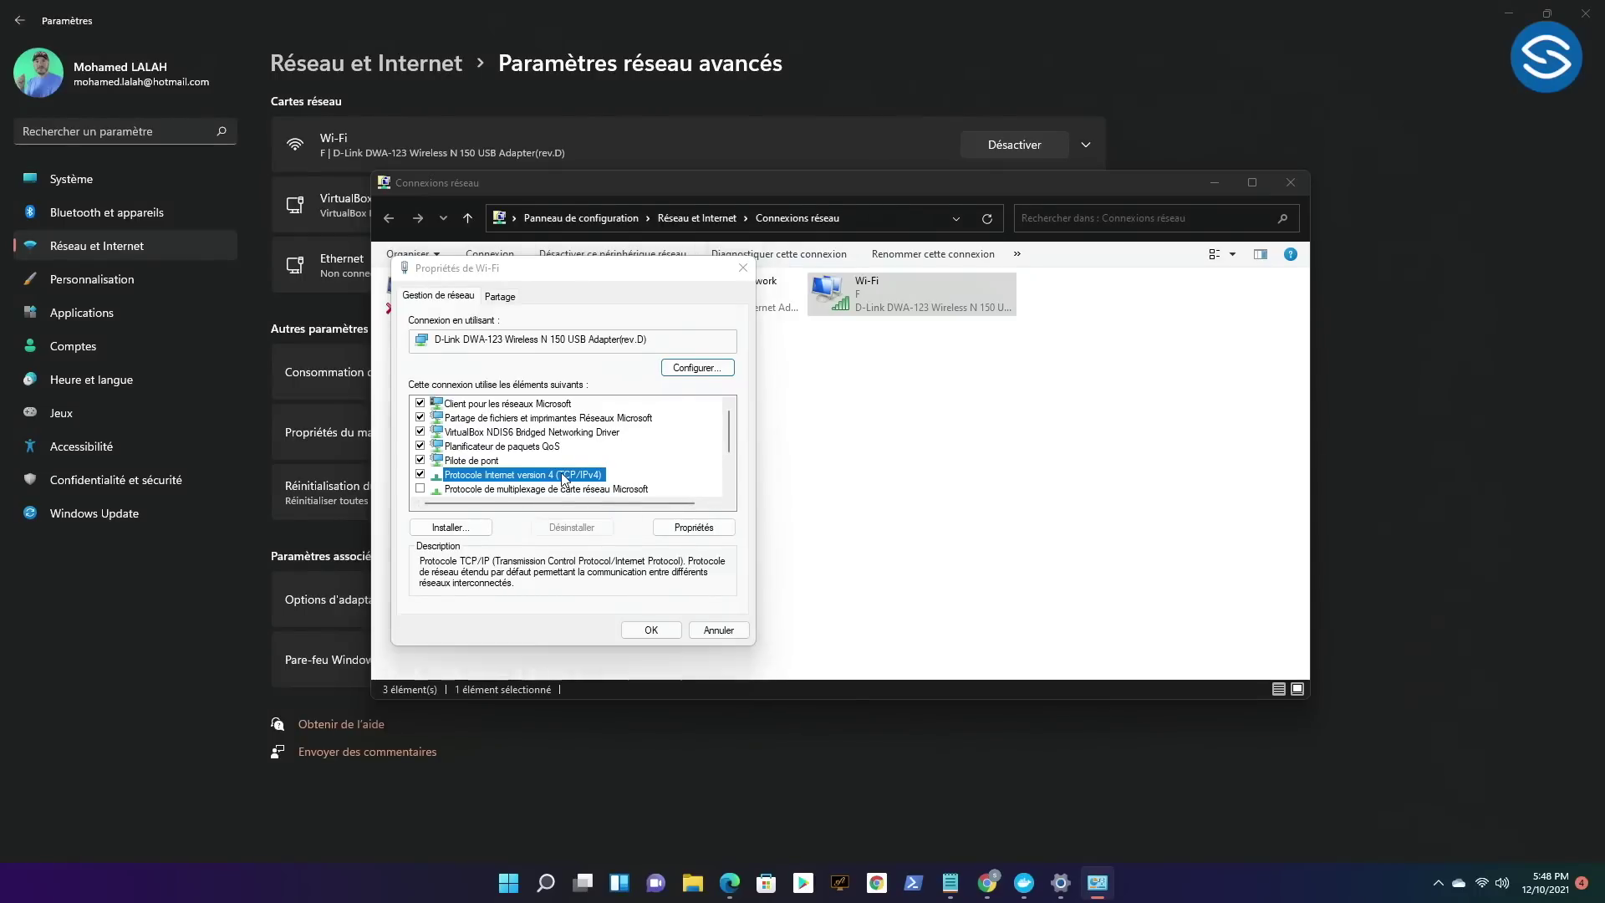
double_click(563, 476)
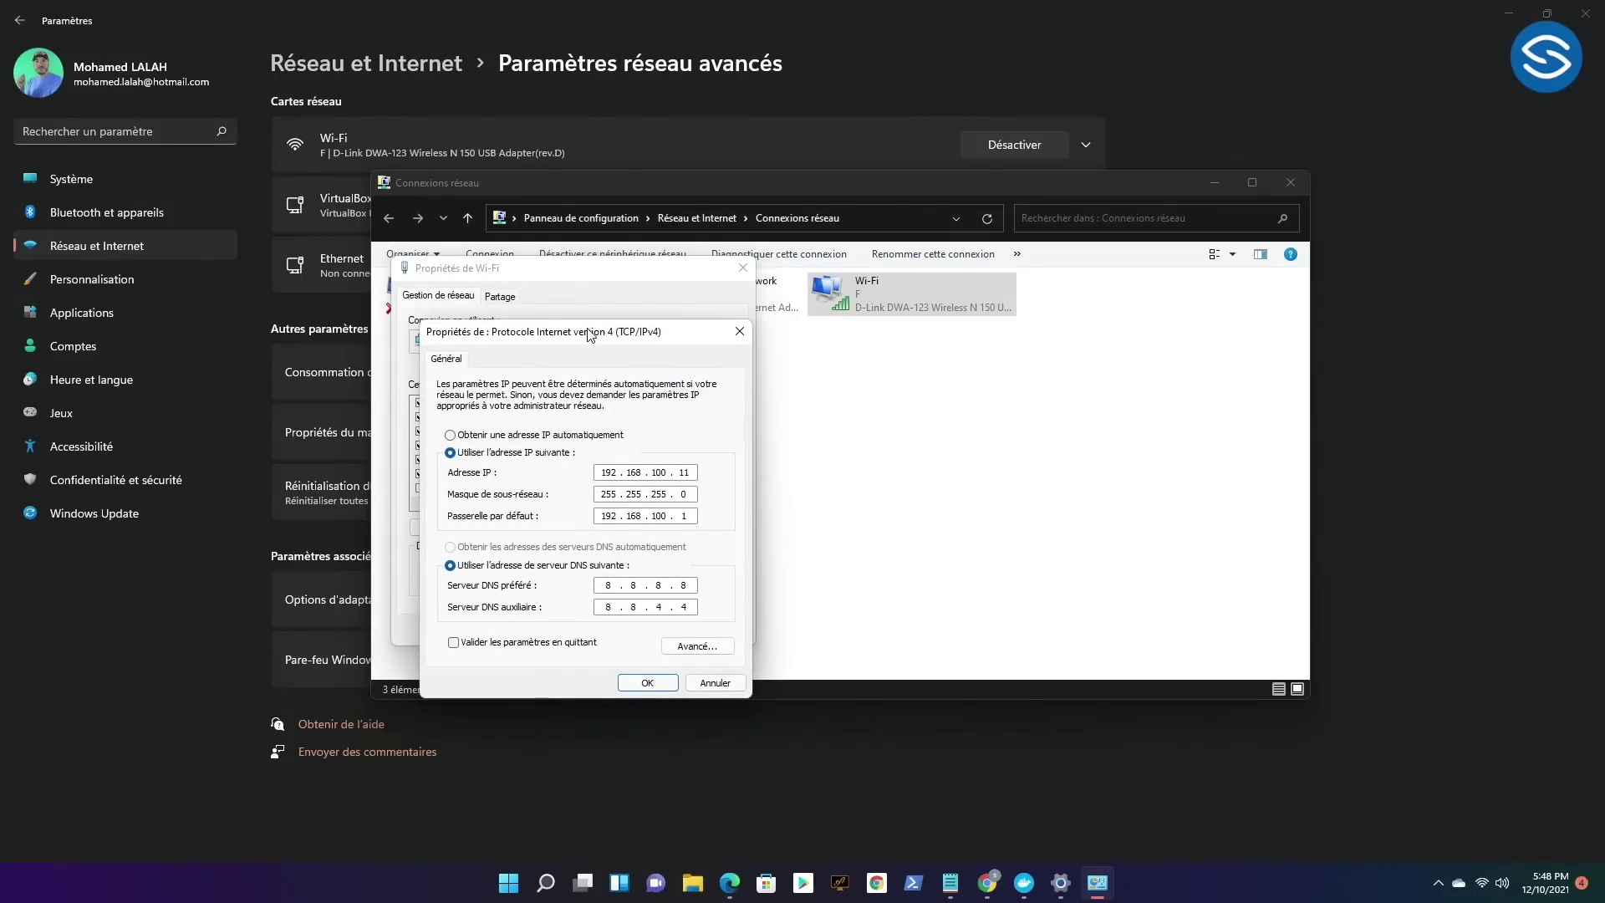
left_click_drag(584, 329, 878, 330)
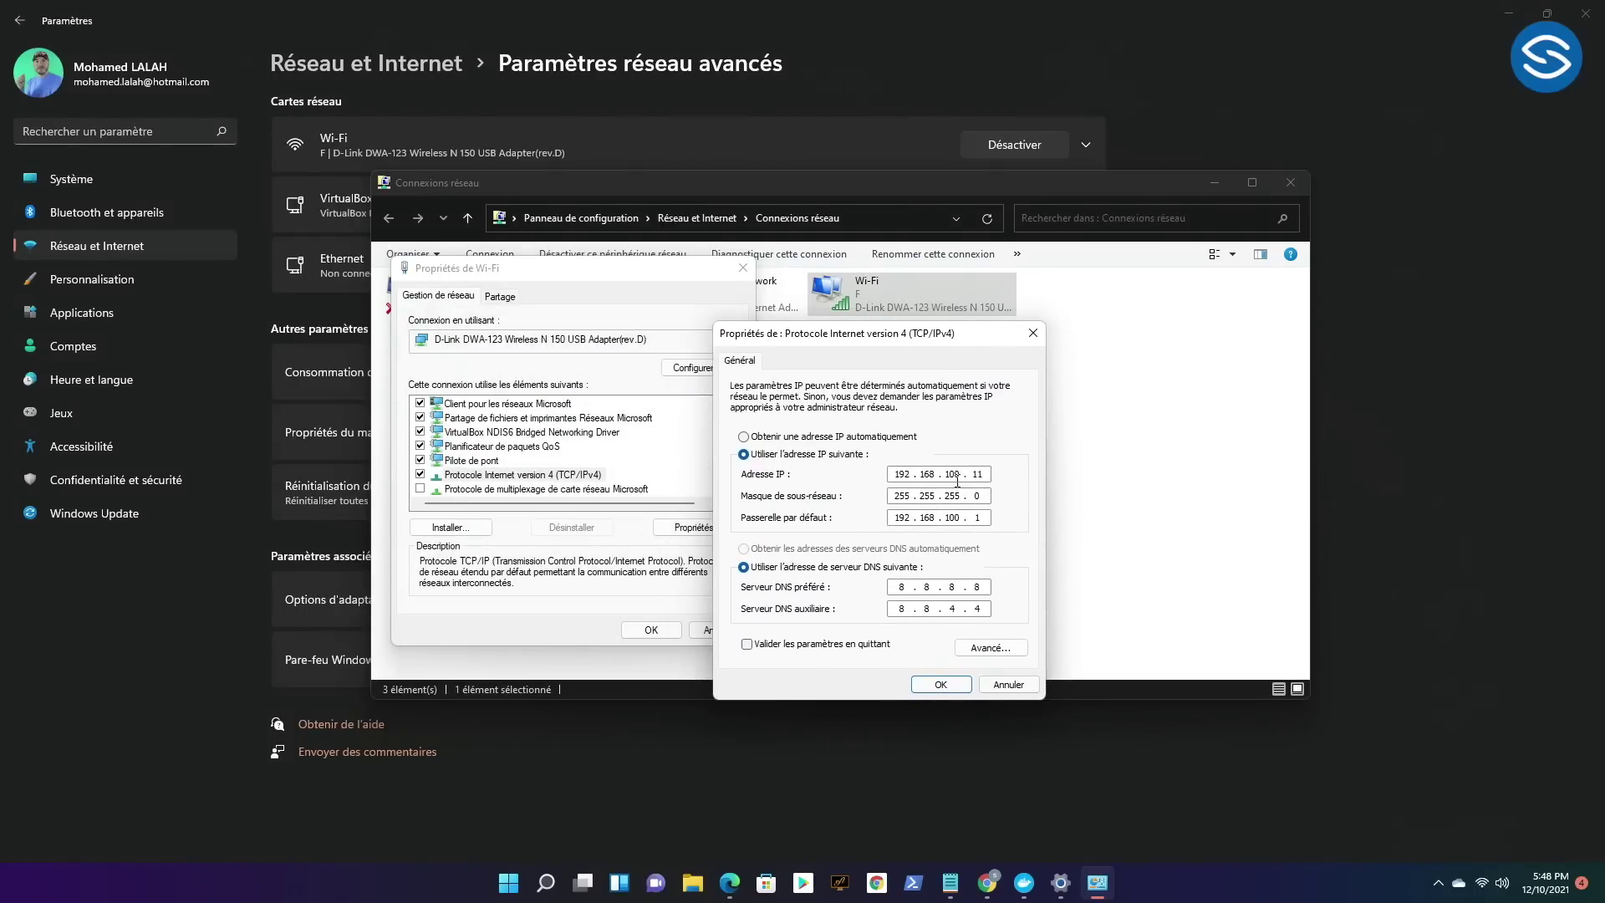
Toggle automatic then manual addressing to empty the old IP, mask and gateway, keeping DNS 8.8.8.8/8.8.4.4.
left_click(744, 437)
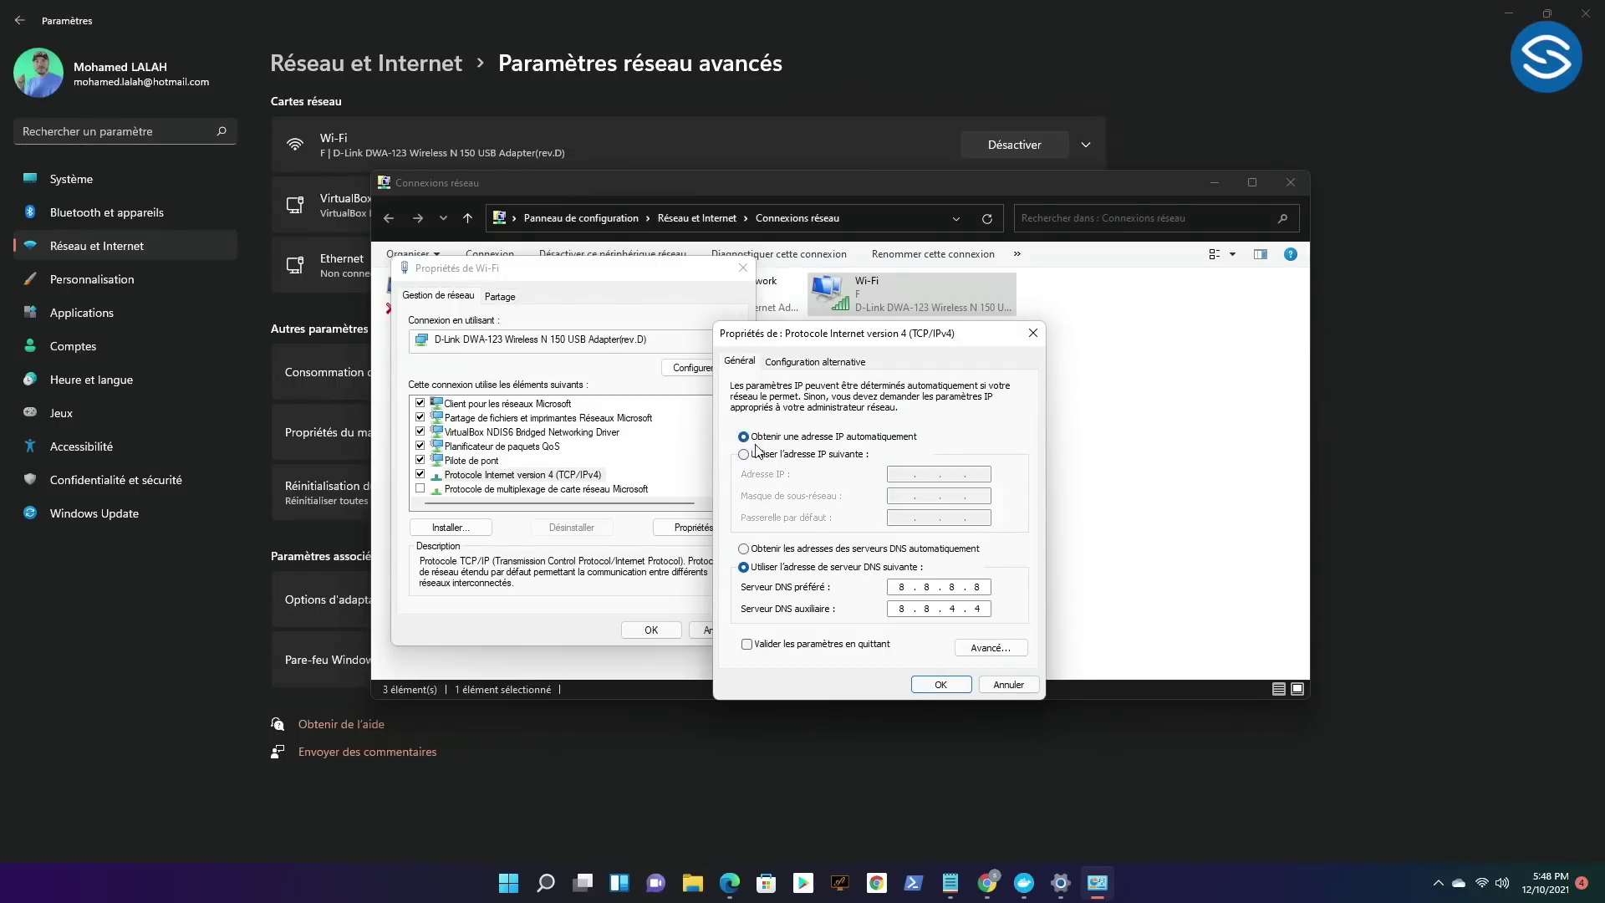
left_click(745, 456)
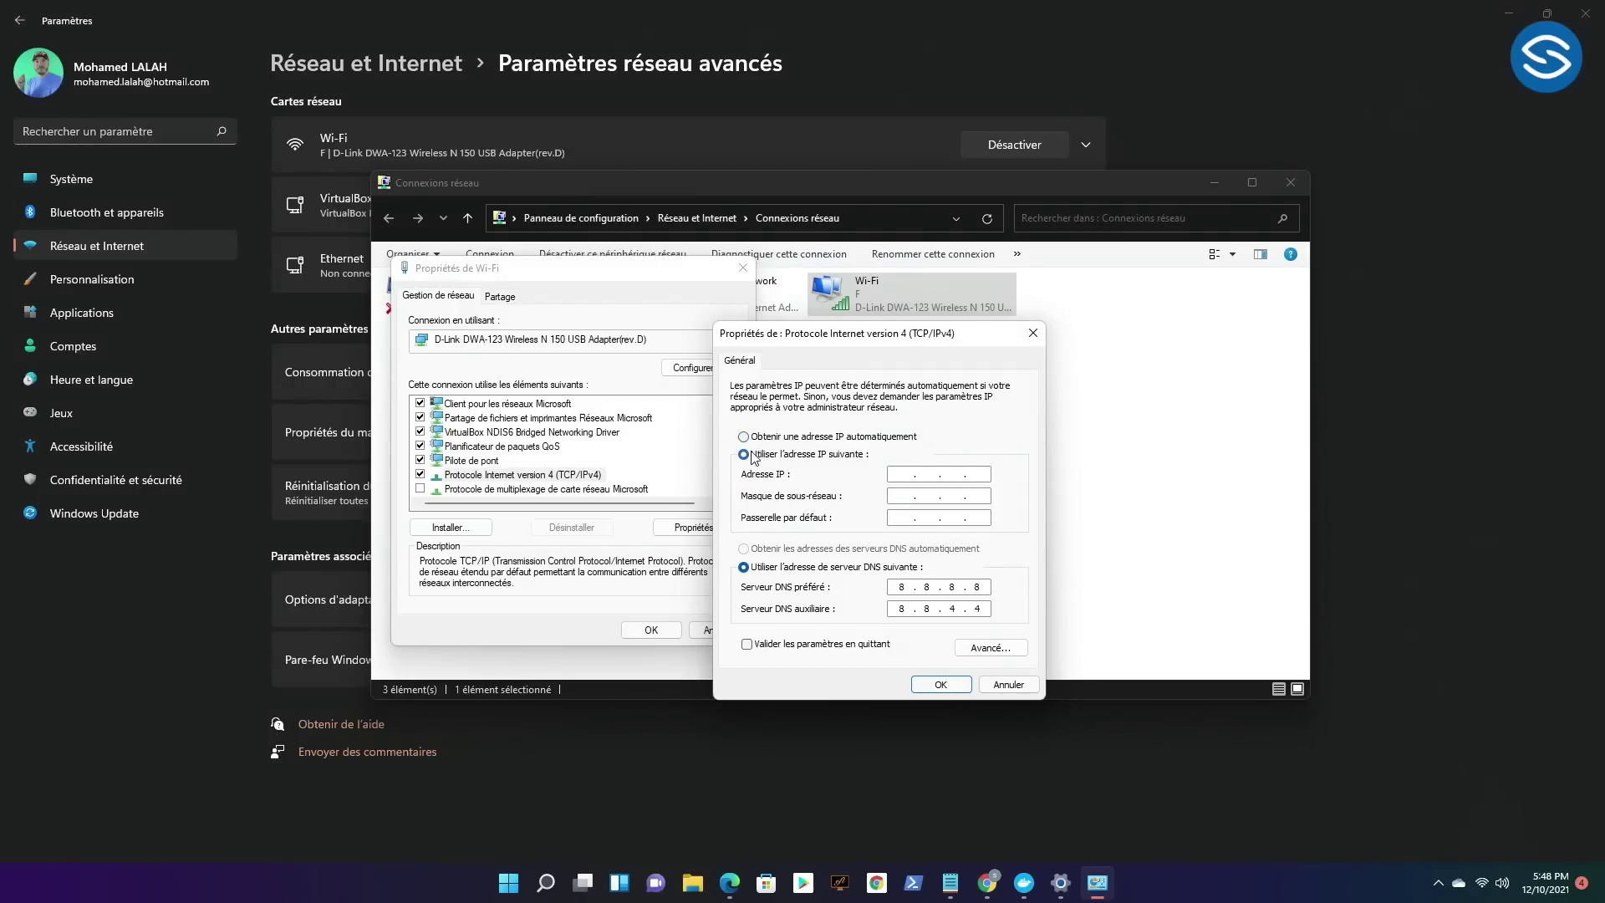
left_click(897, 475)
left_click(501, 889)
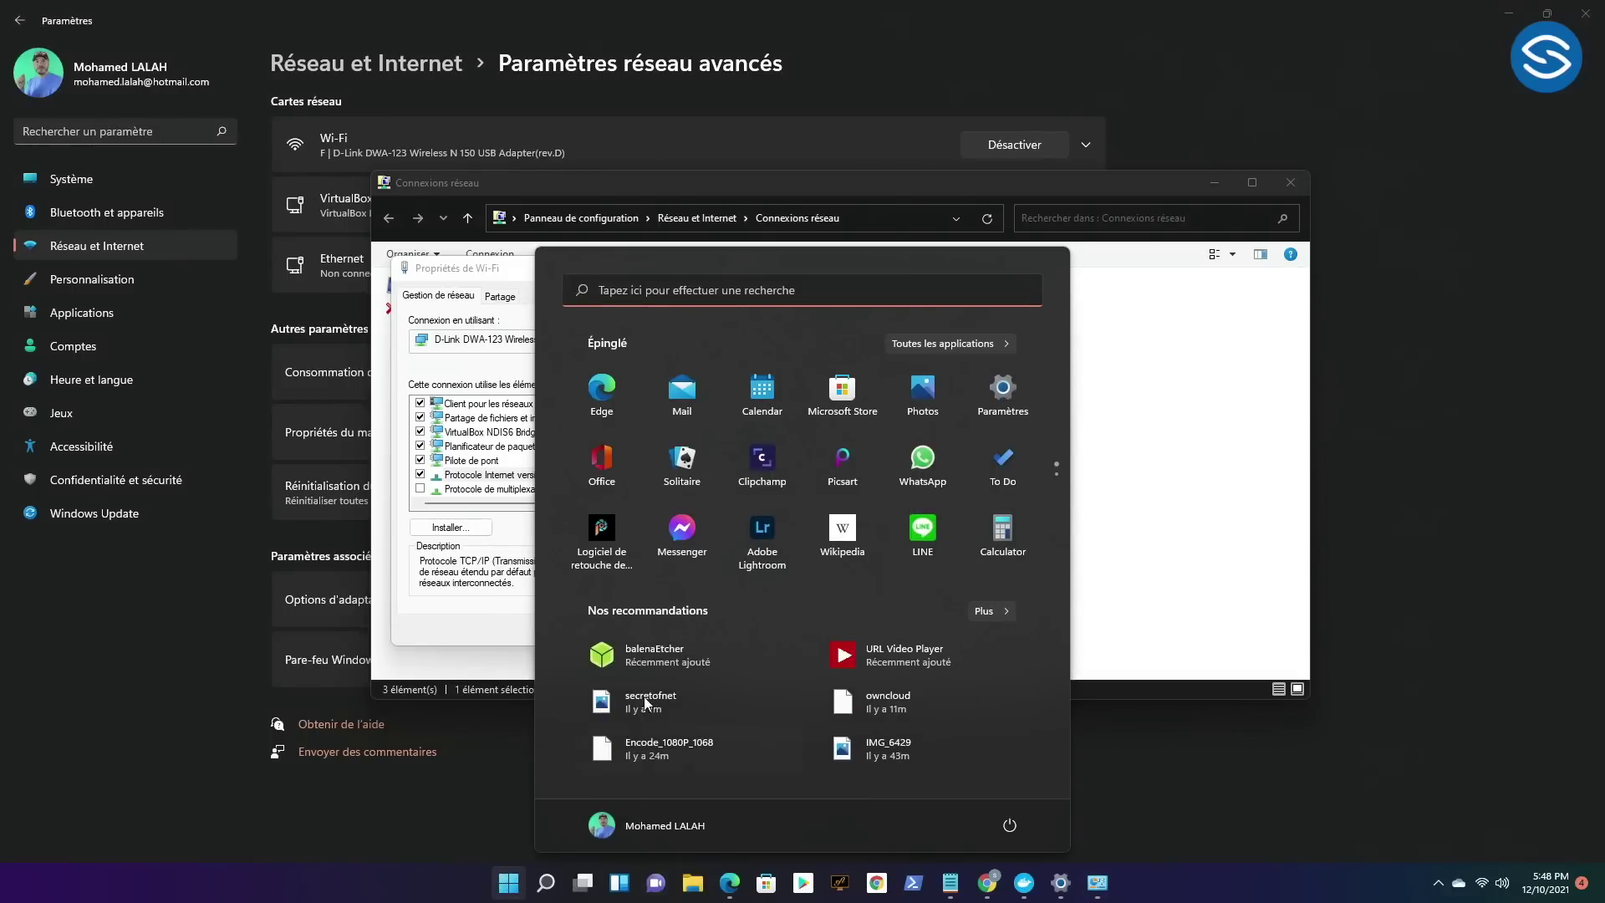
left_click(729, 290)
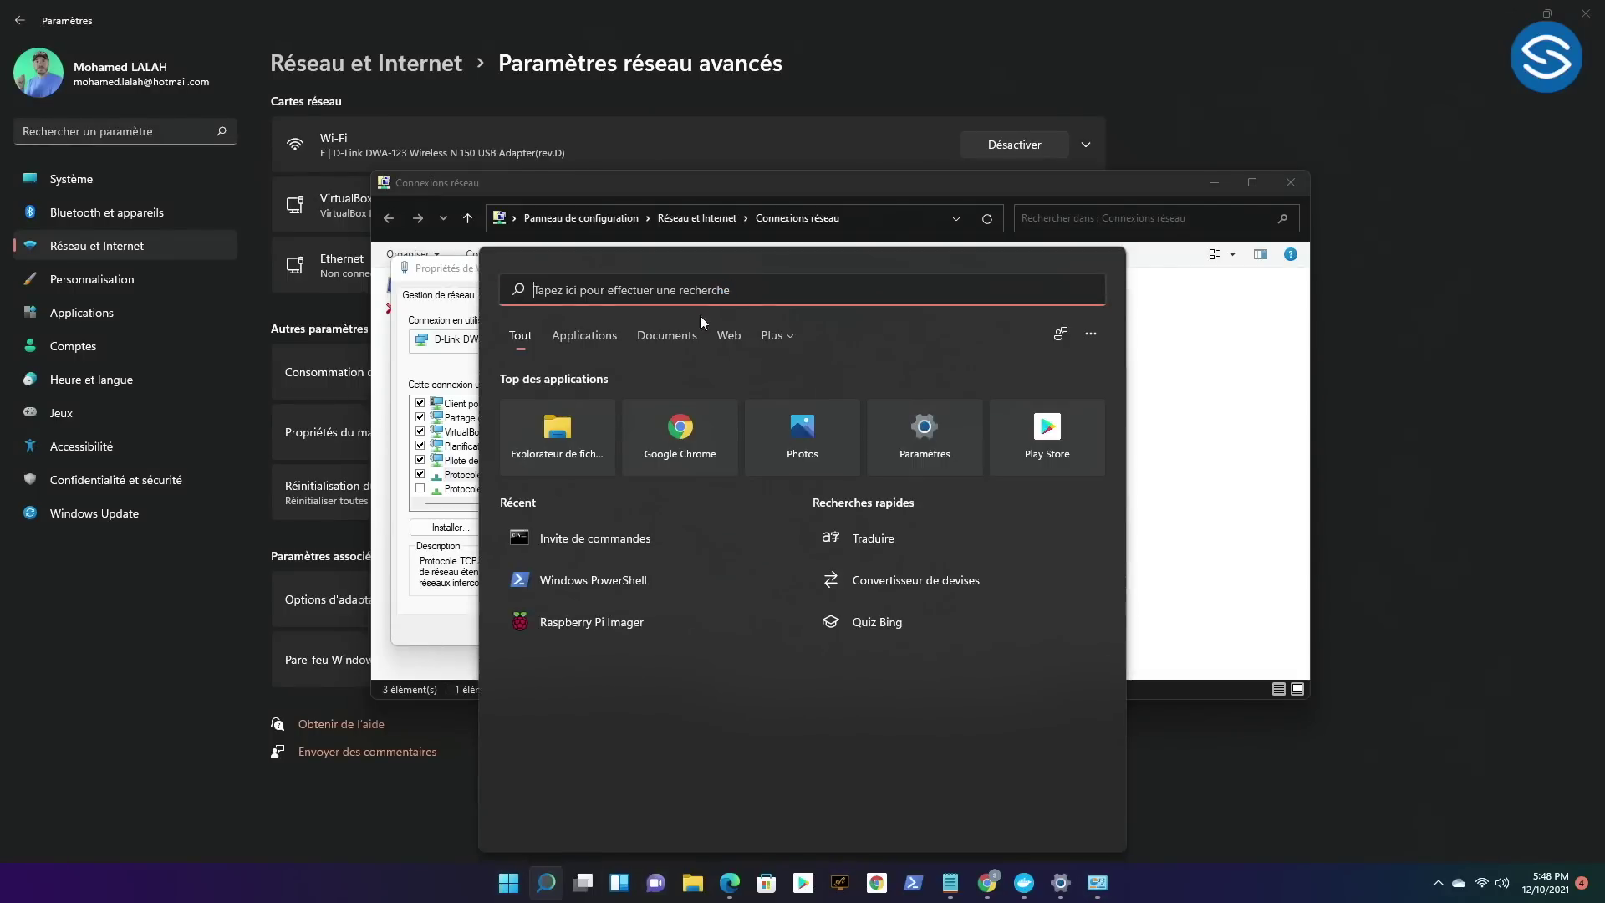
left_click(561, 544)
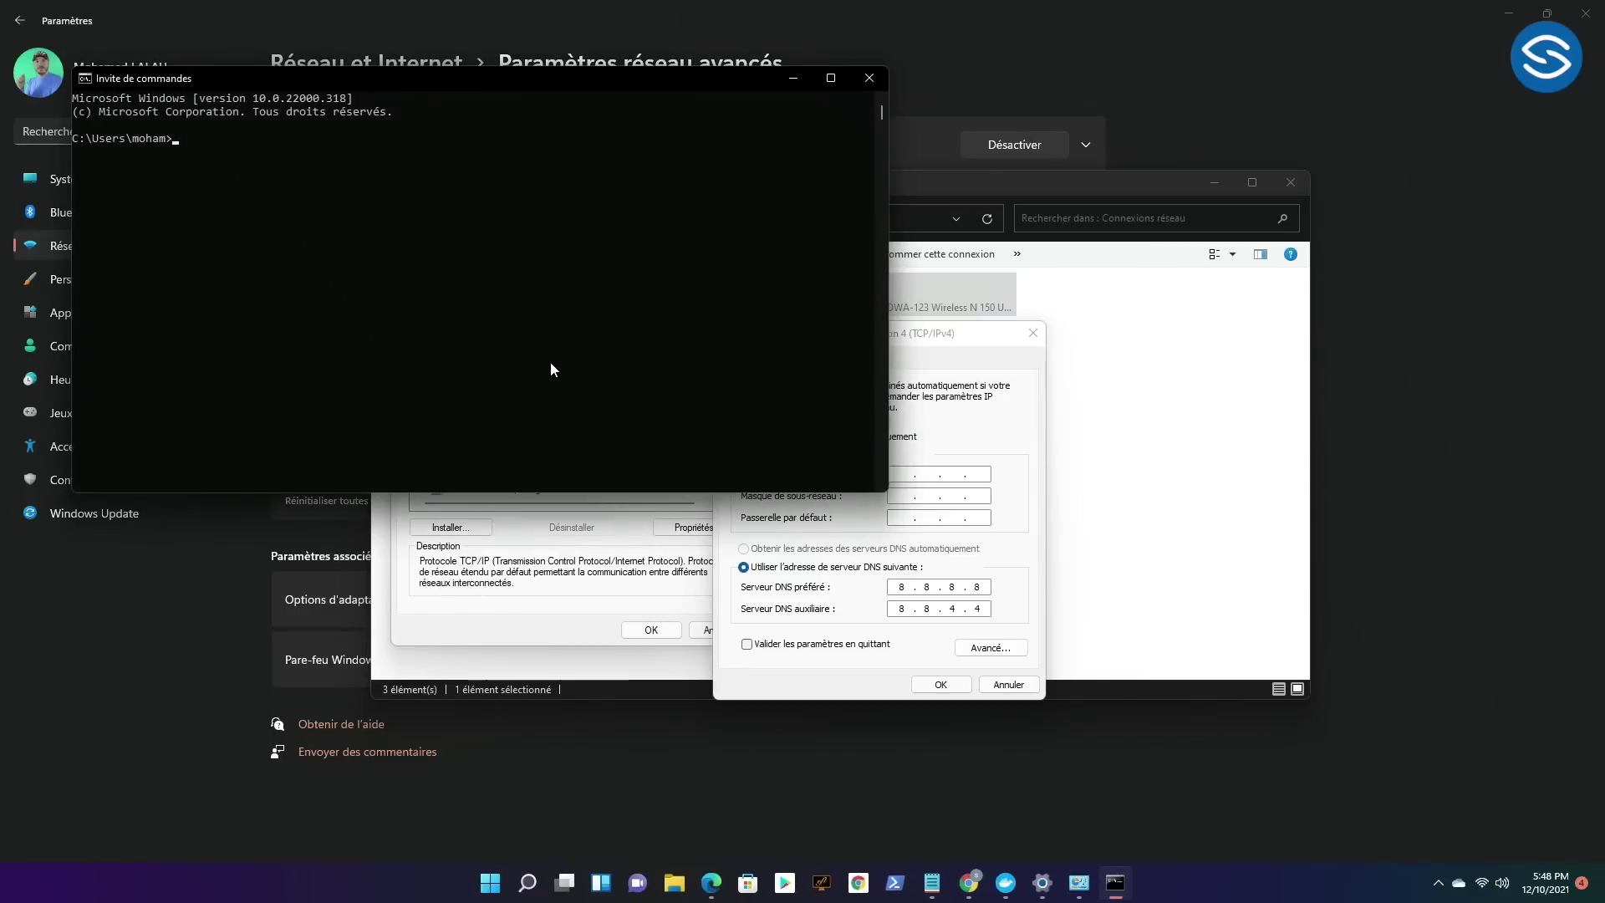
left_click_drag(470, 80, 641, 164)
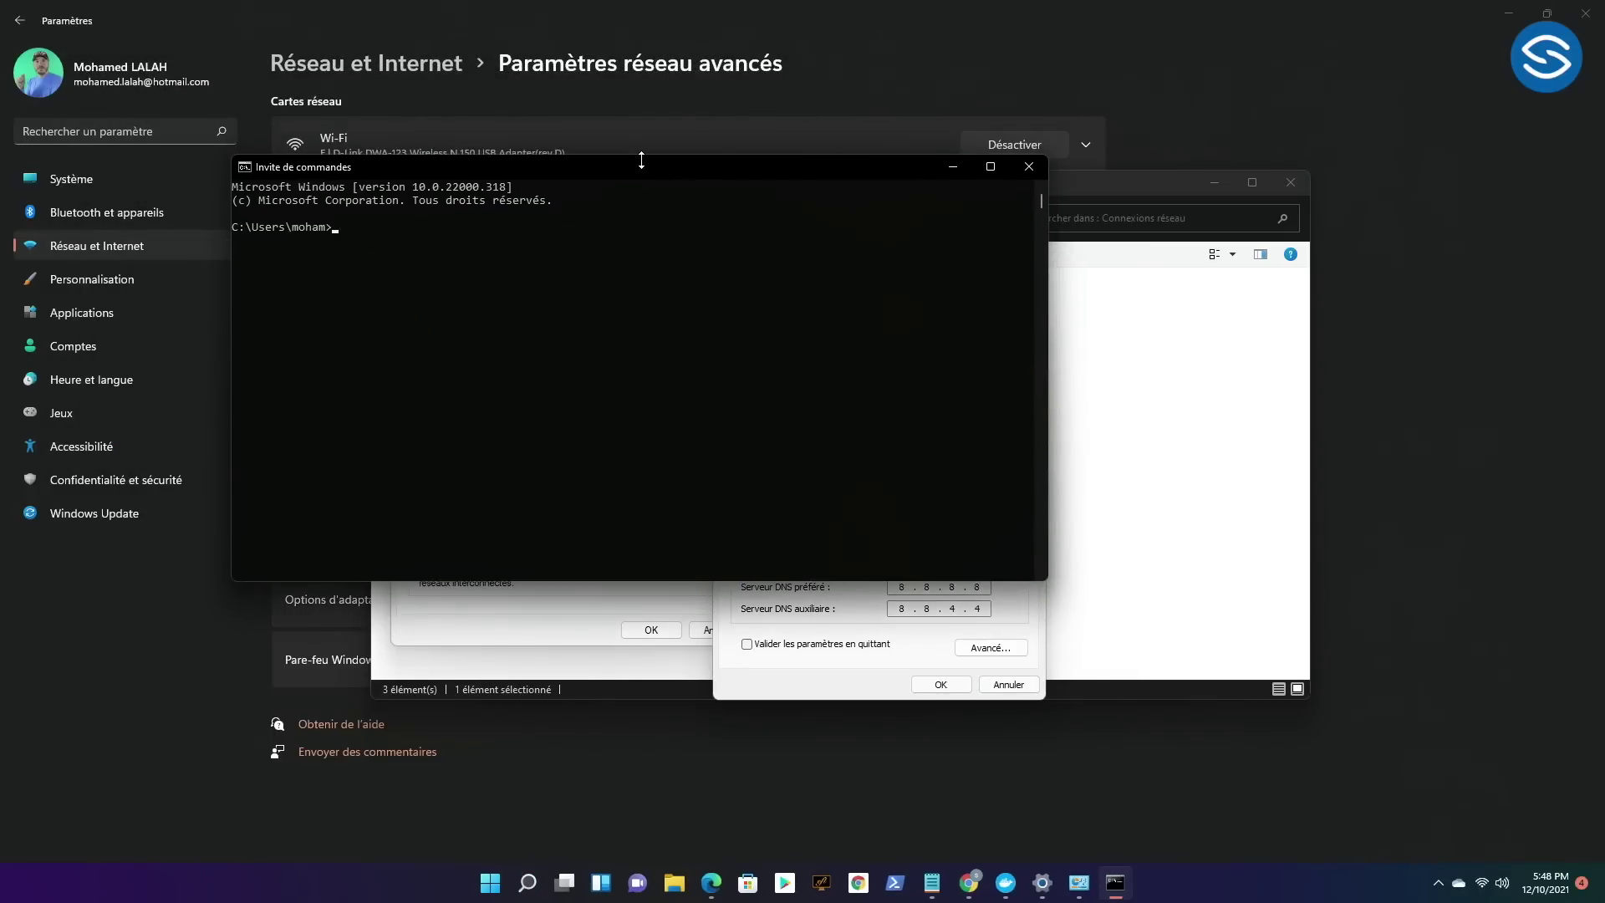
type("ipconfig")
key("Return")
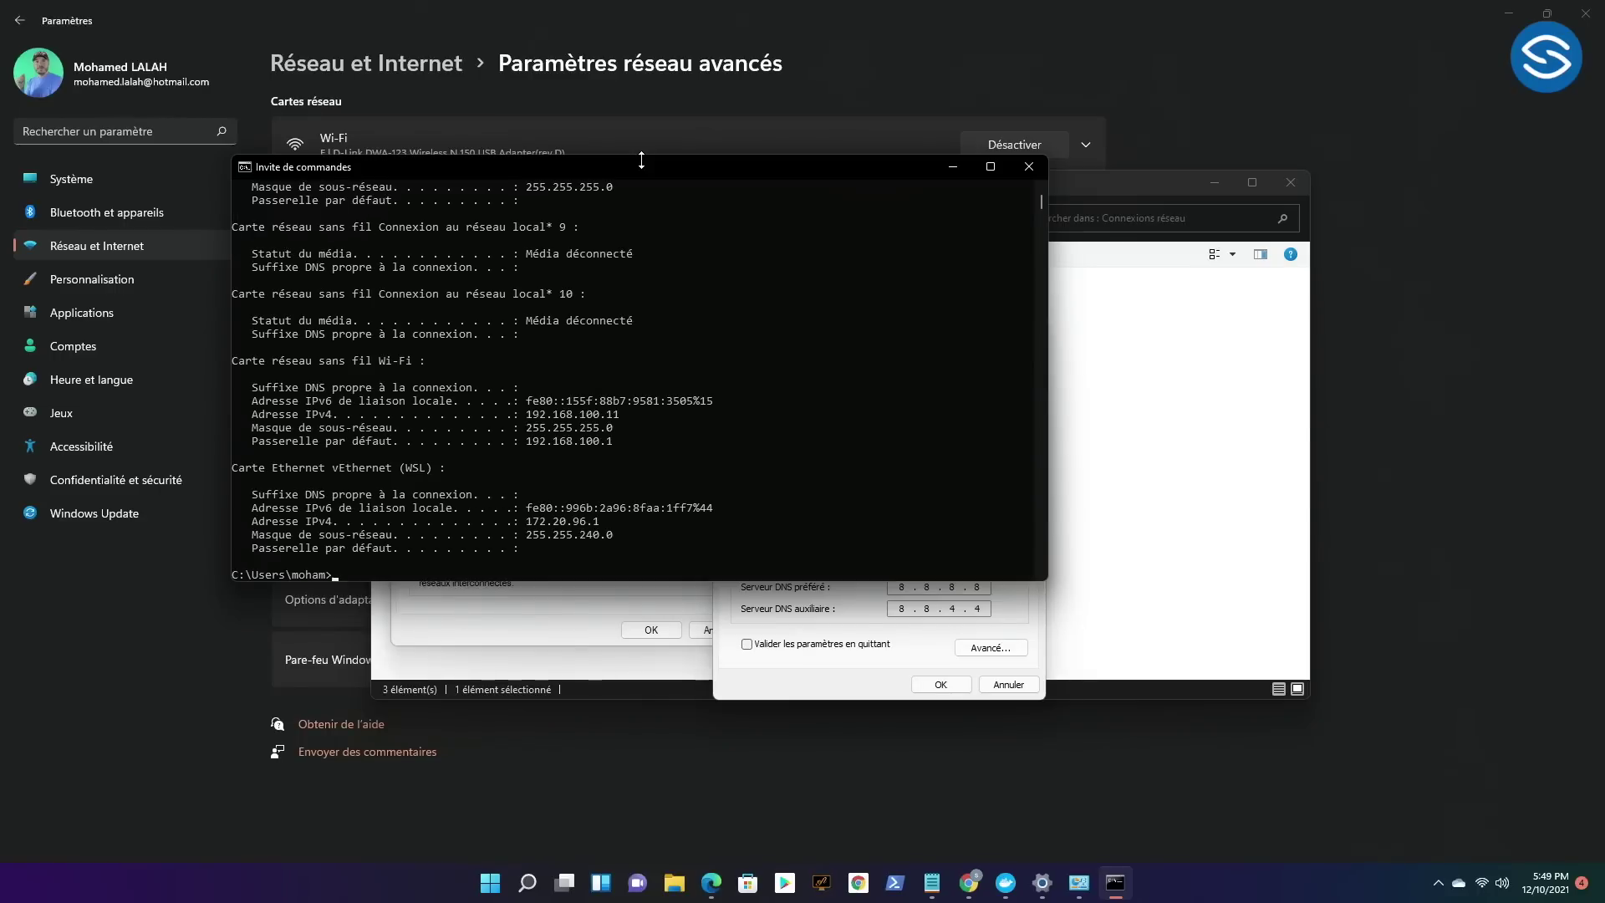
scroll(593, 305, "up", 3)
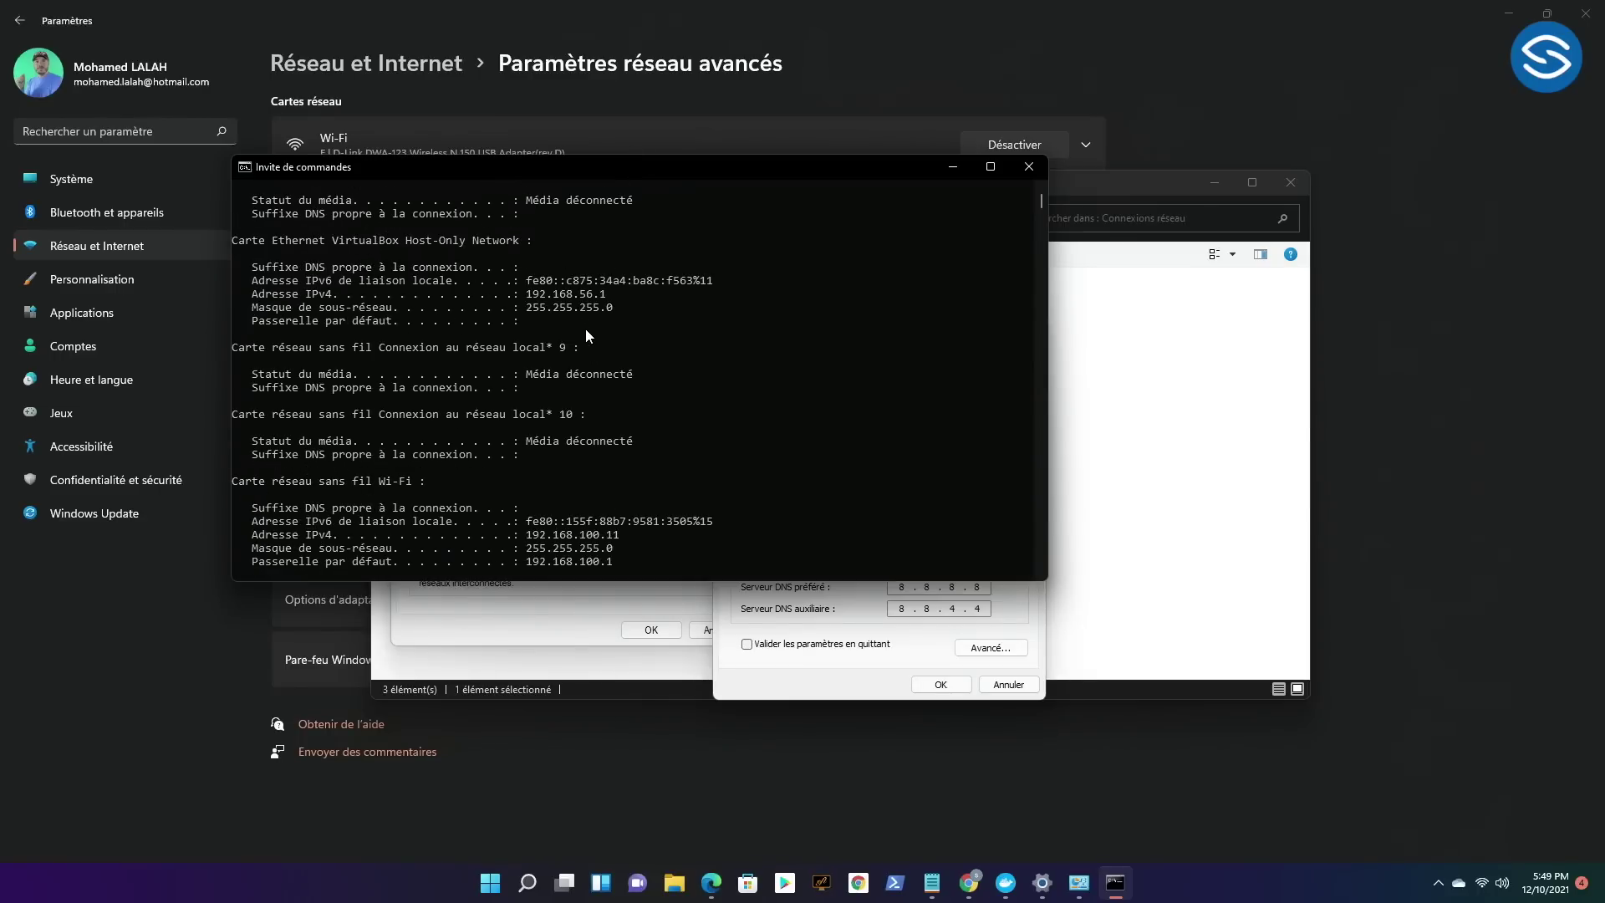
scroll(610, 325, "up", 3)
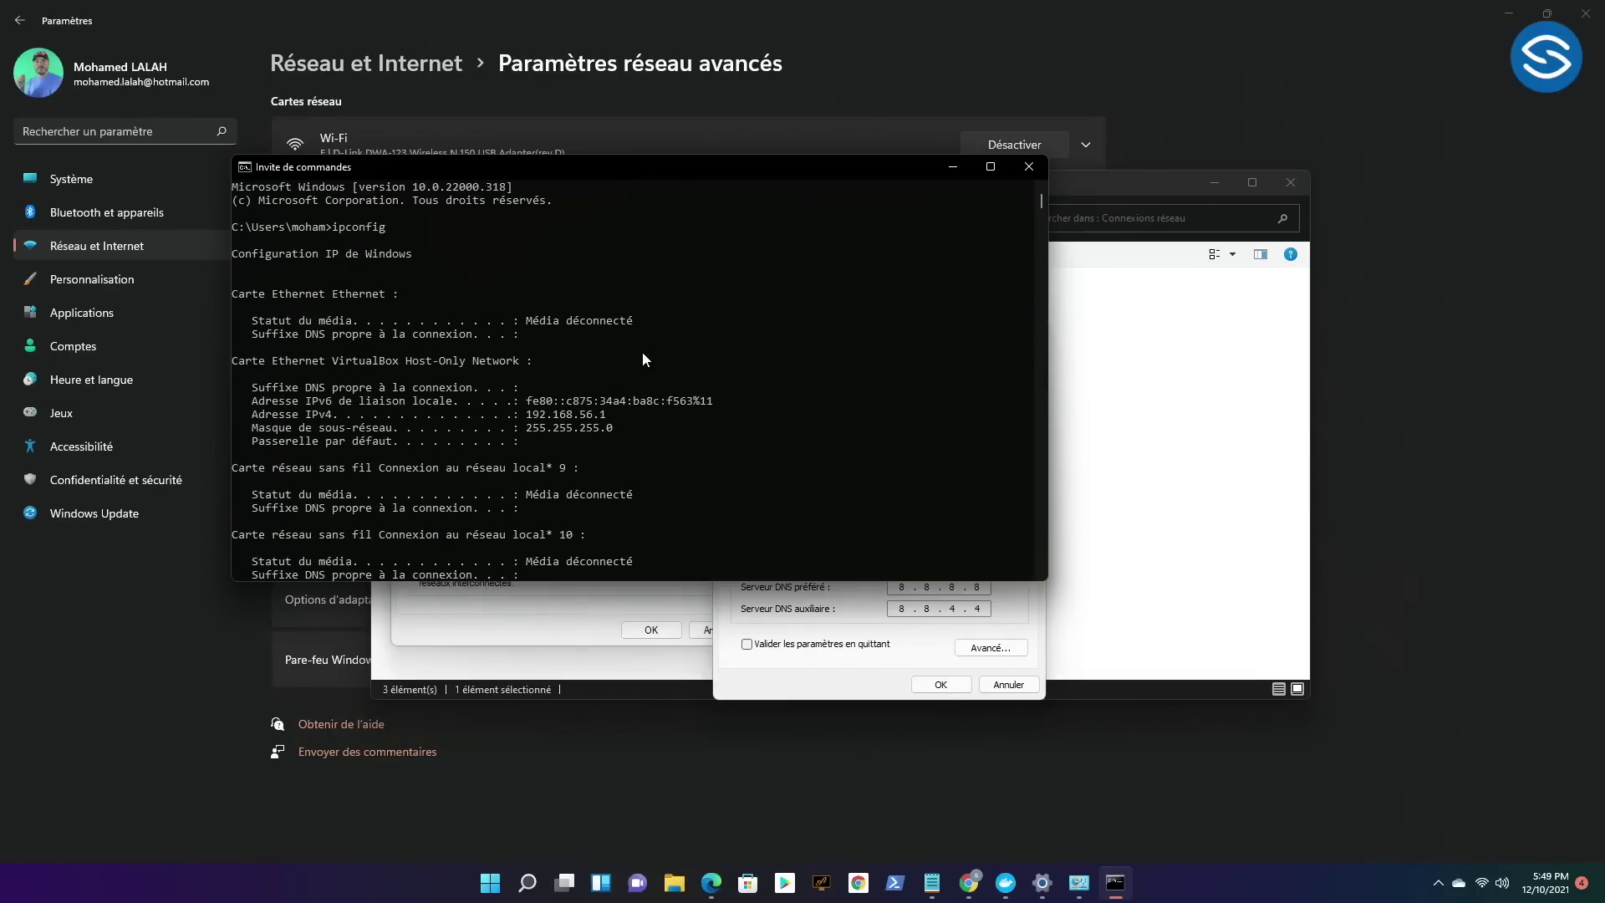
scroll(636, 355, "down", 4)
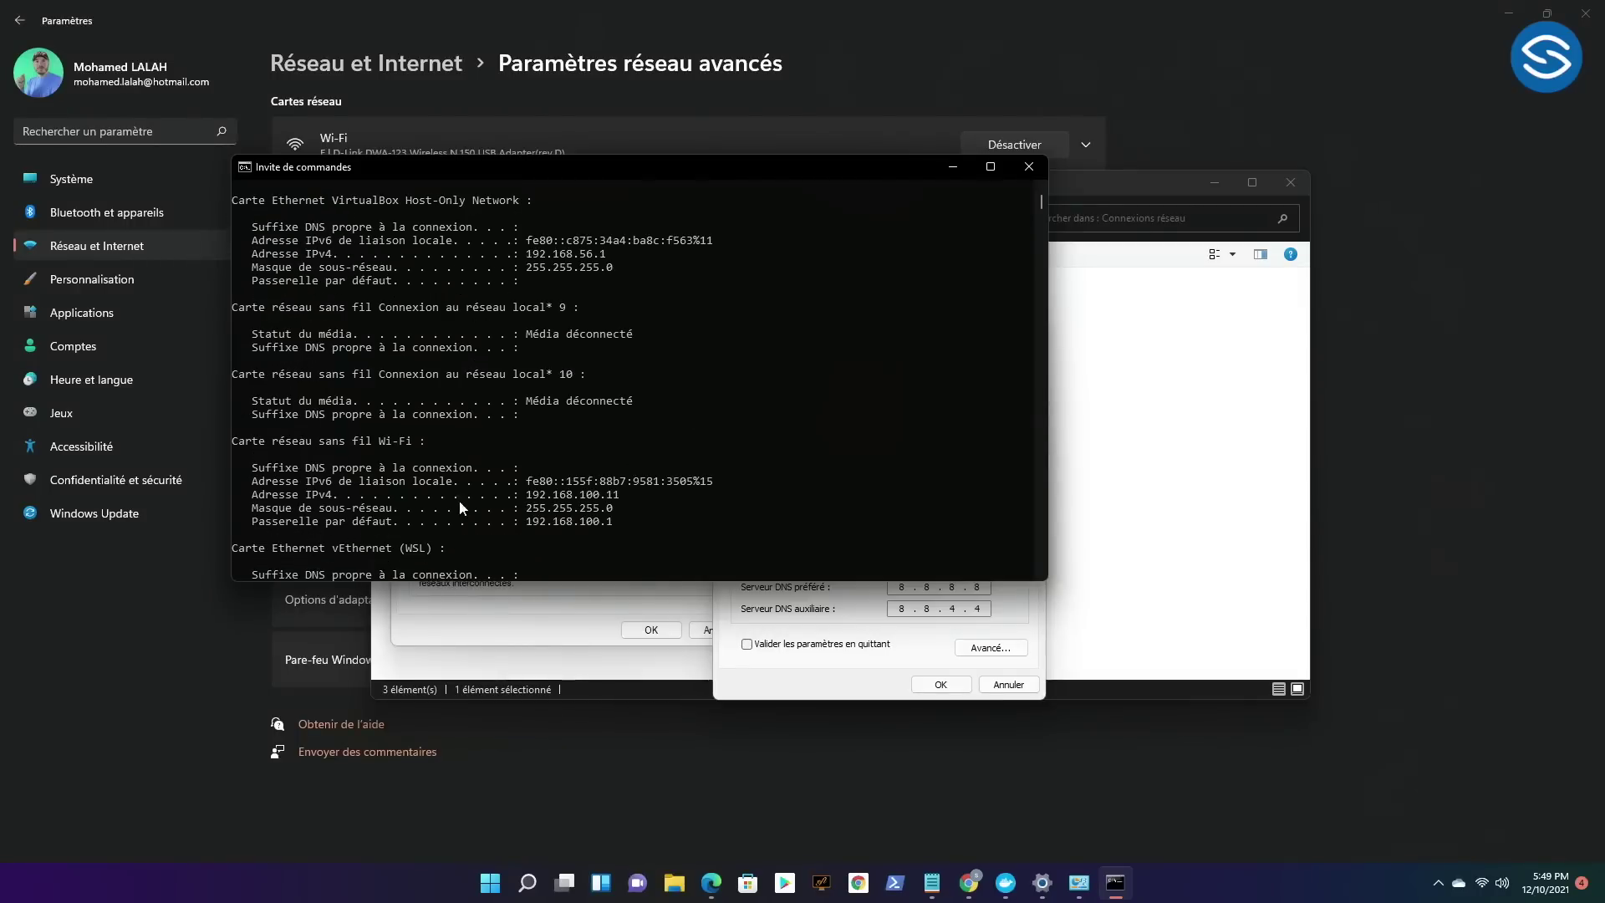
mouse_move(620, 499)
left_mouse_down()
mouse_move(590, 506)
mouse_move(636, 514)
left_mouse_up()
left_click_drag(615, 522, 536, 525)
left_click(643, 524)
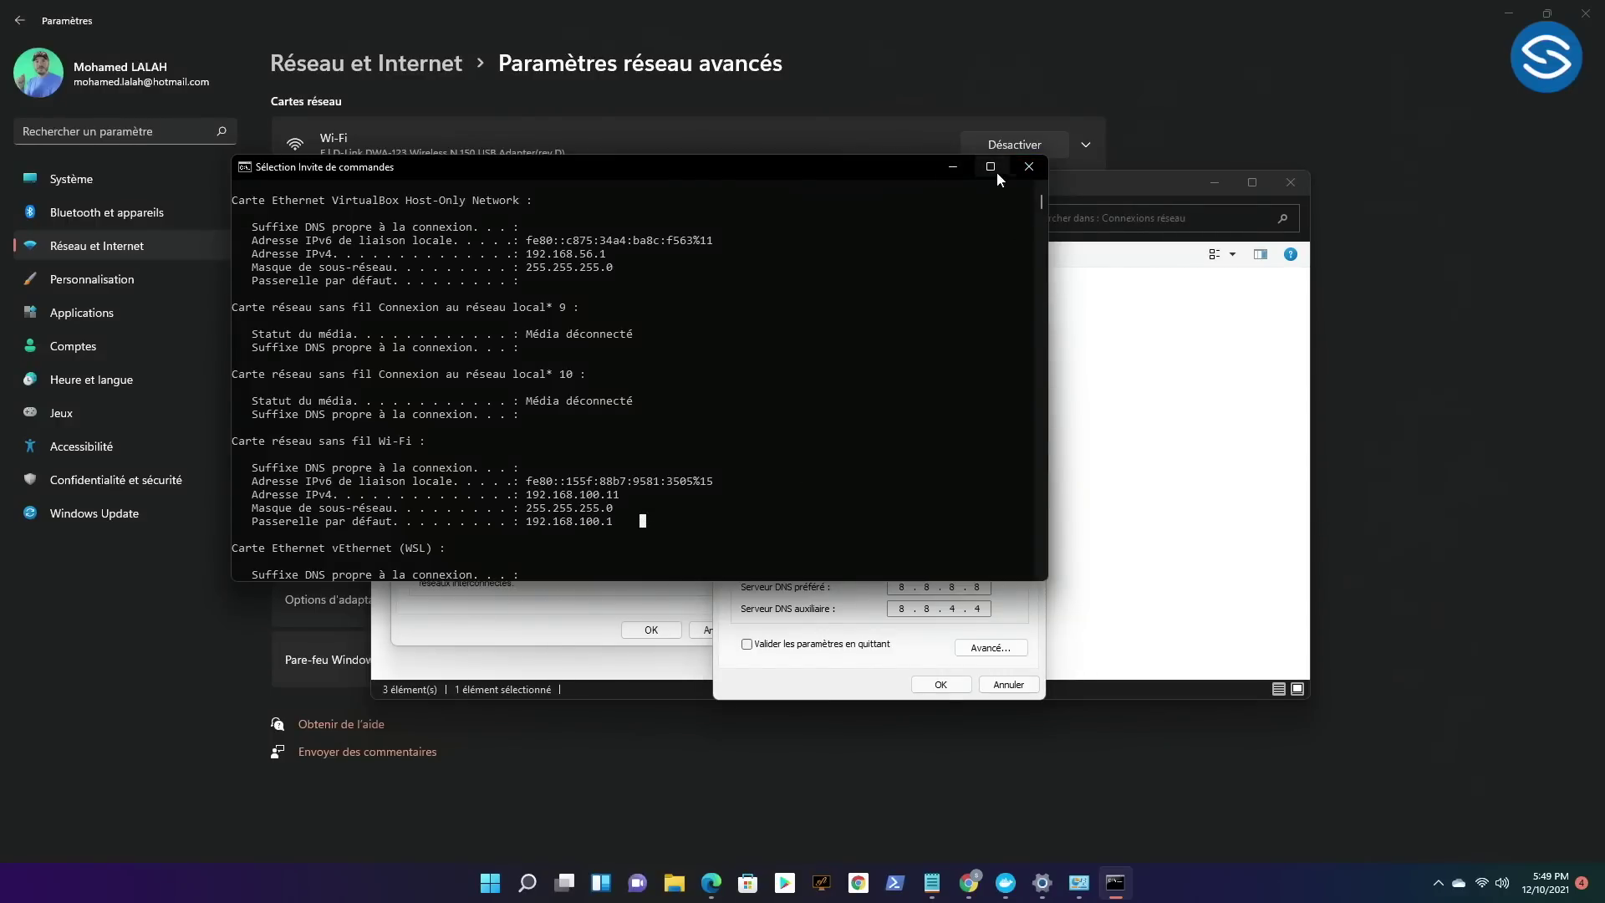
left_click(1028, 167)
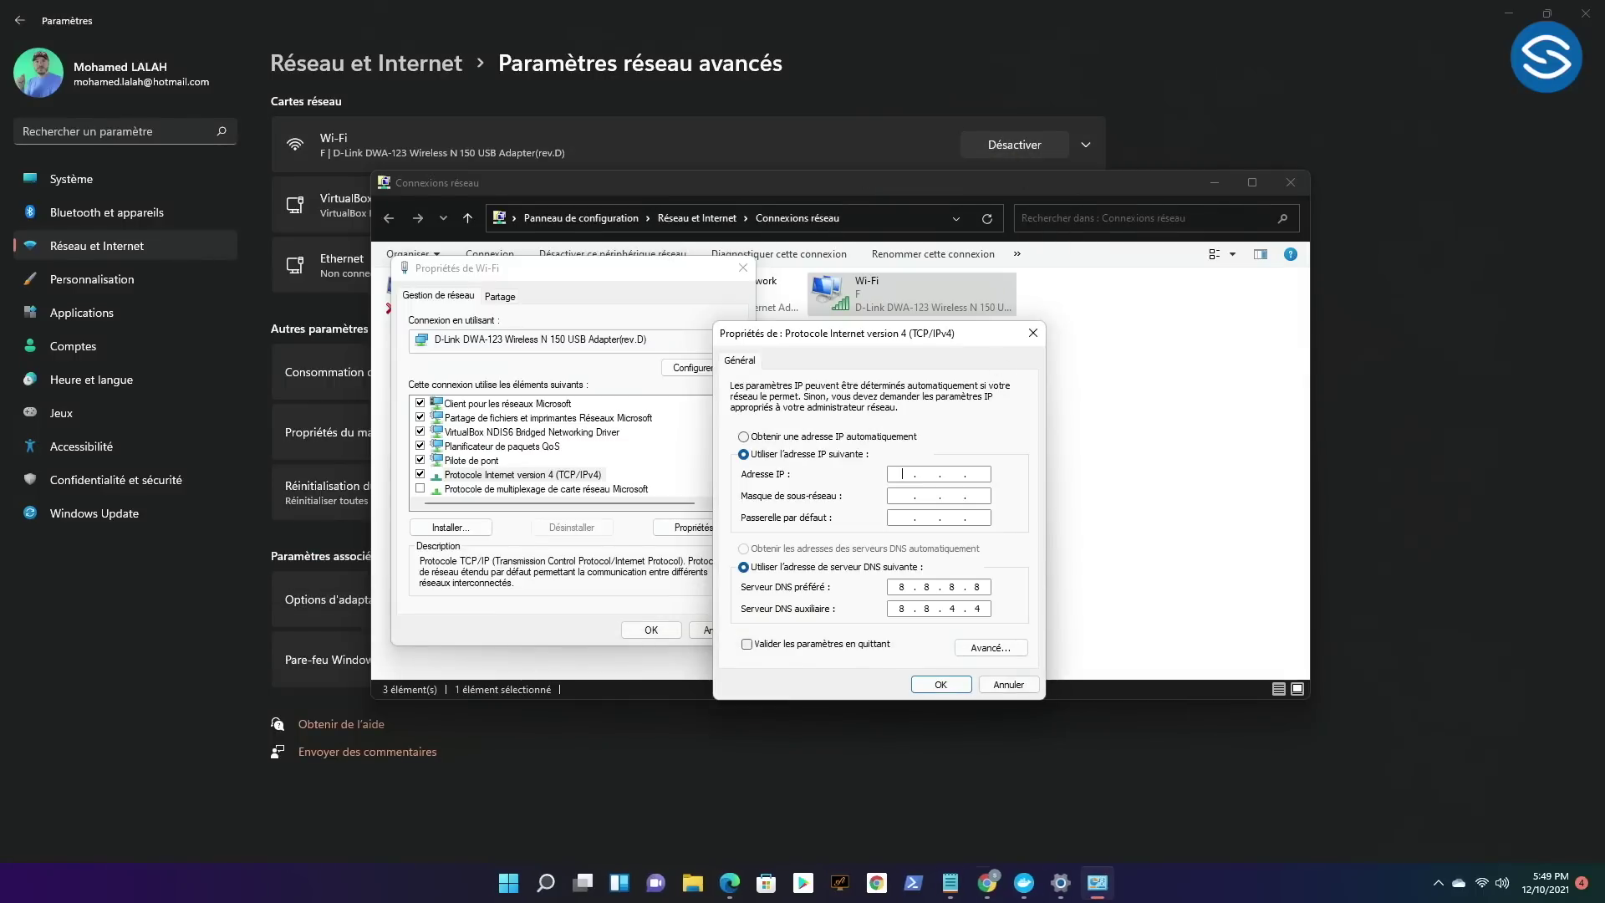
mouse_move(986, 889)
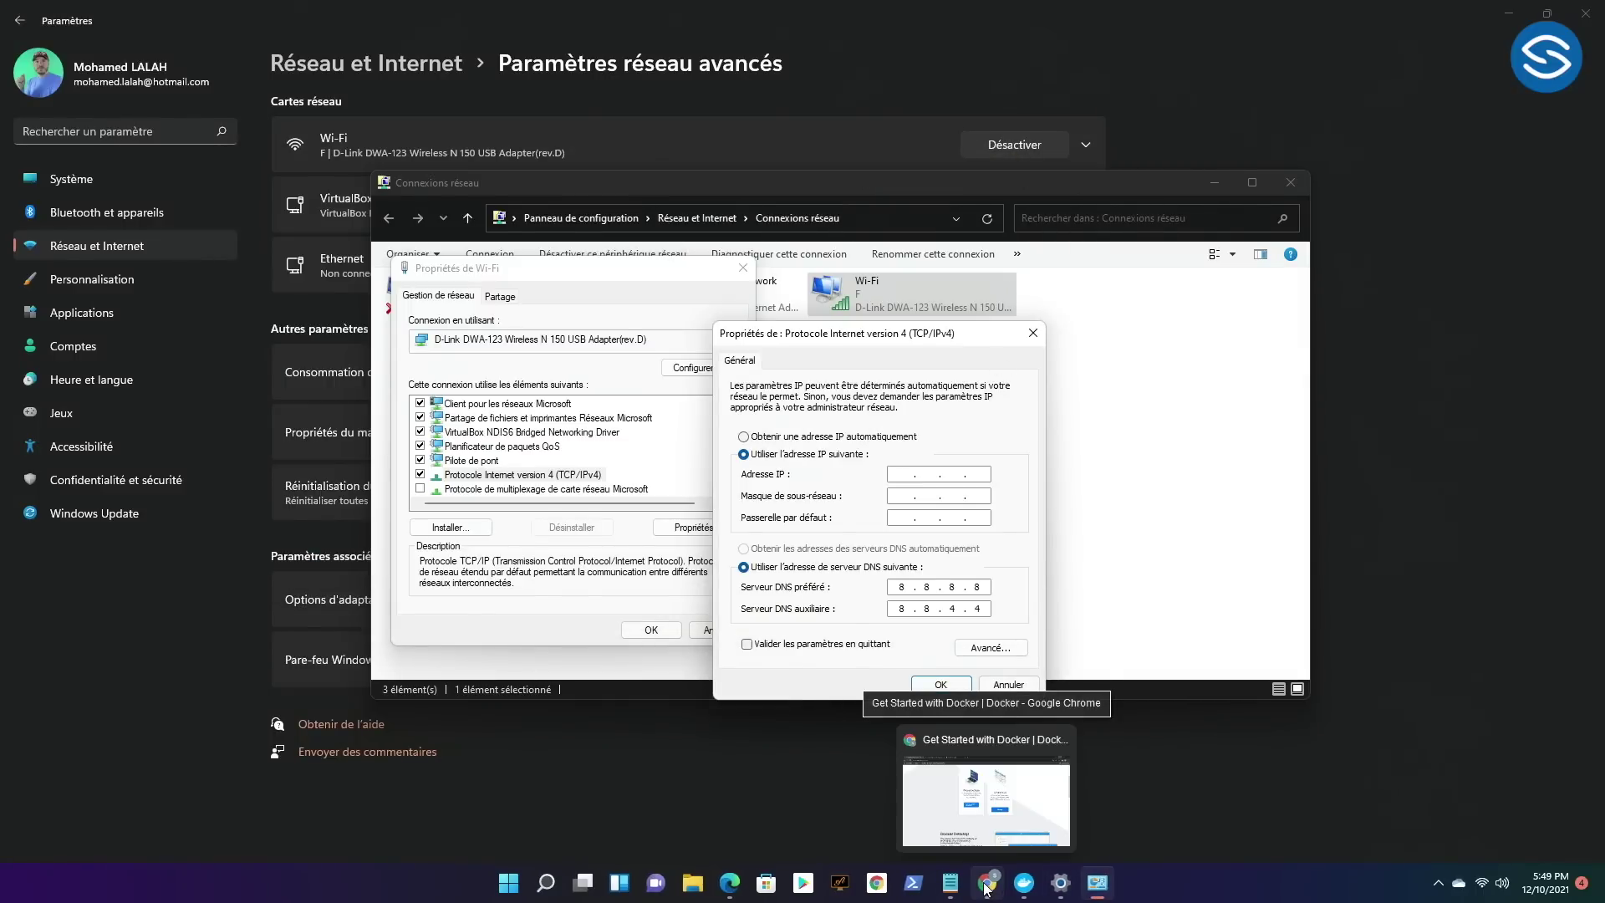
Load 192.168.100.11:8080 in a new Chrome tab to reach the ownCloud login page.
left_click(987, 889)
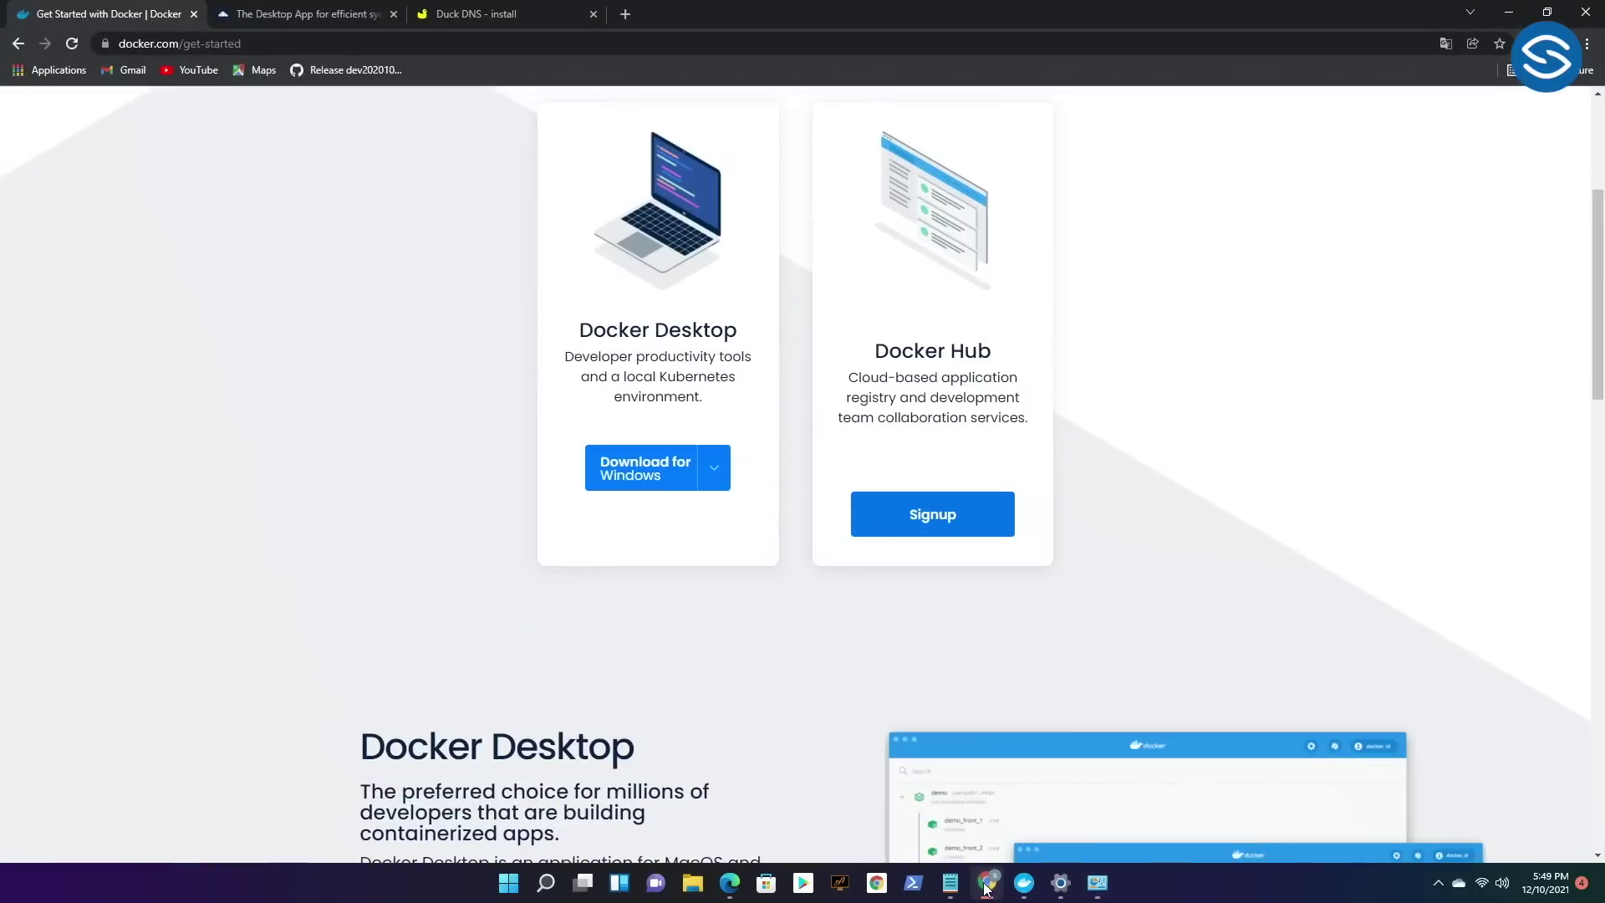
left_click(625, 14)
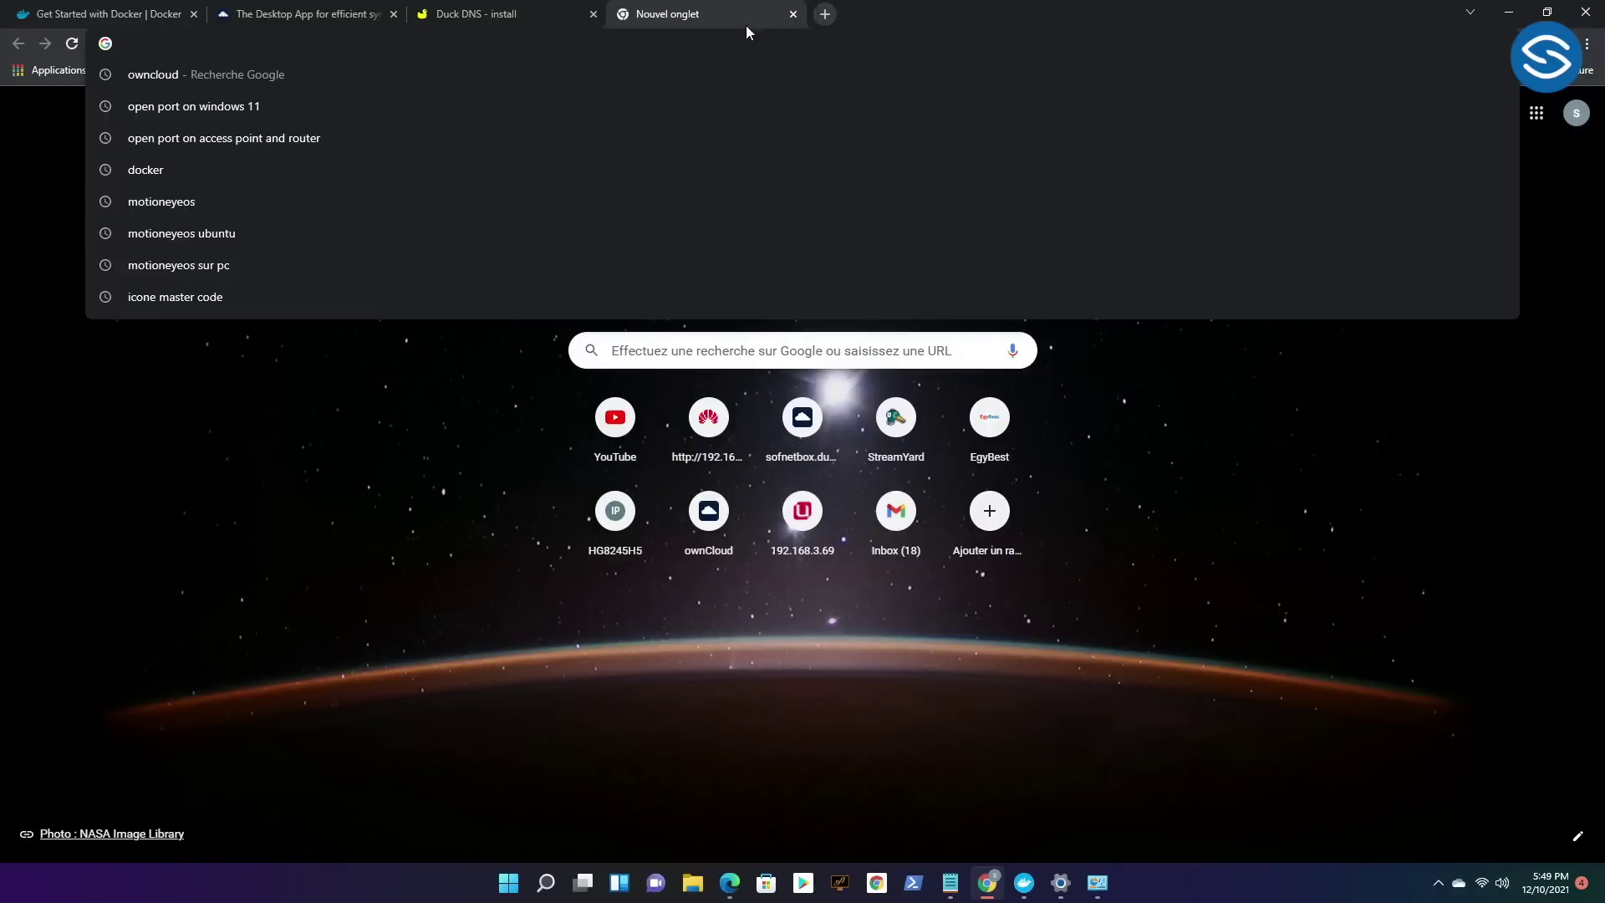
type("192")
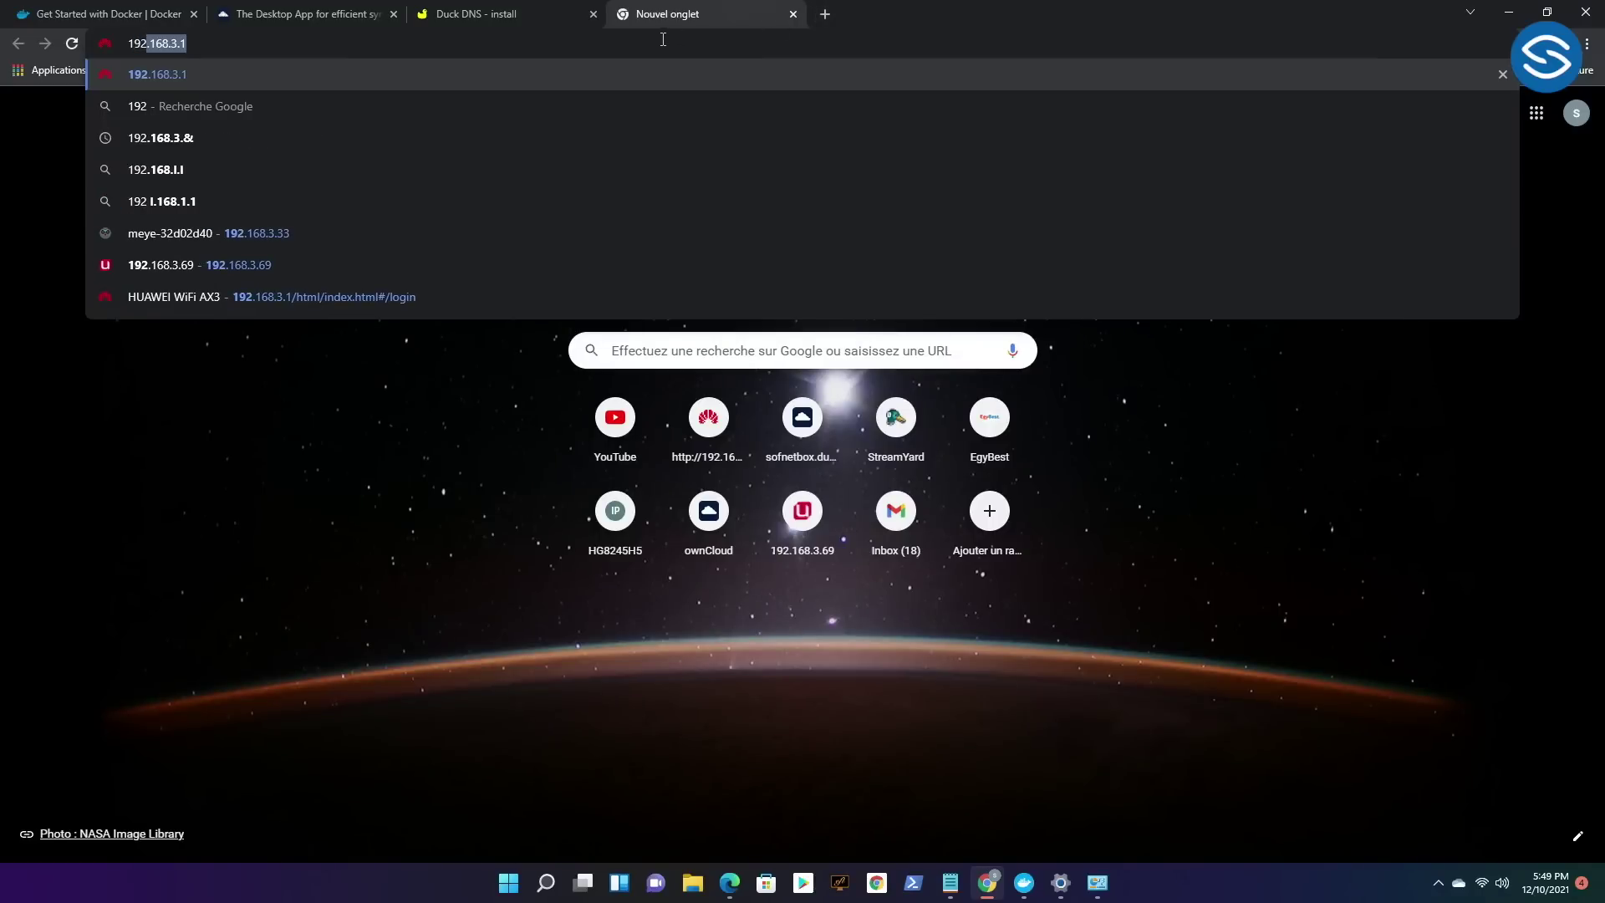
type(".168.")
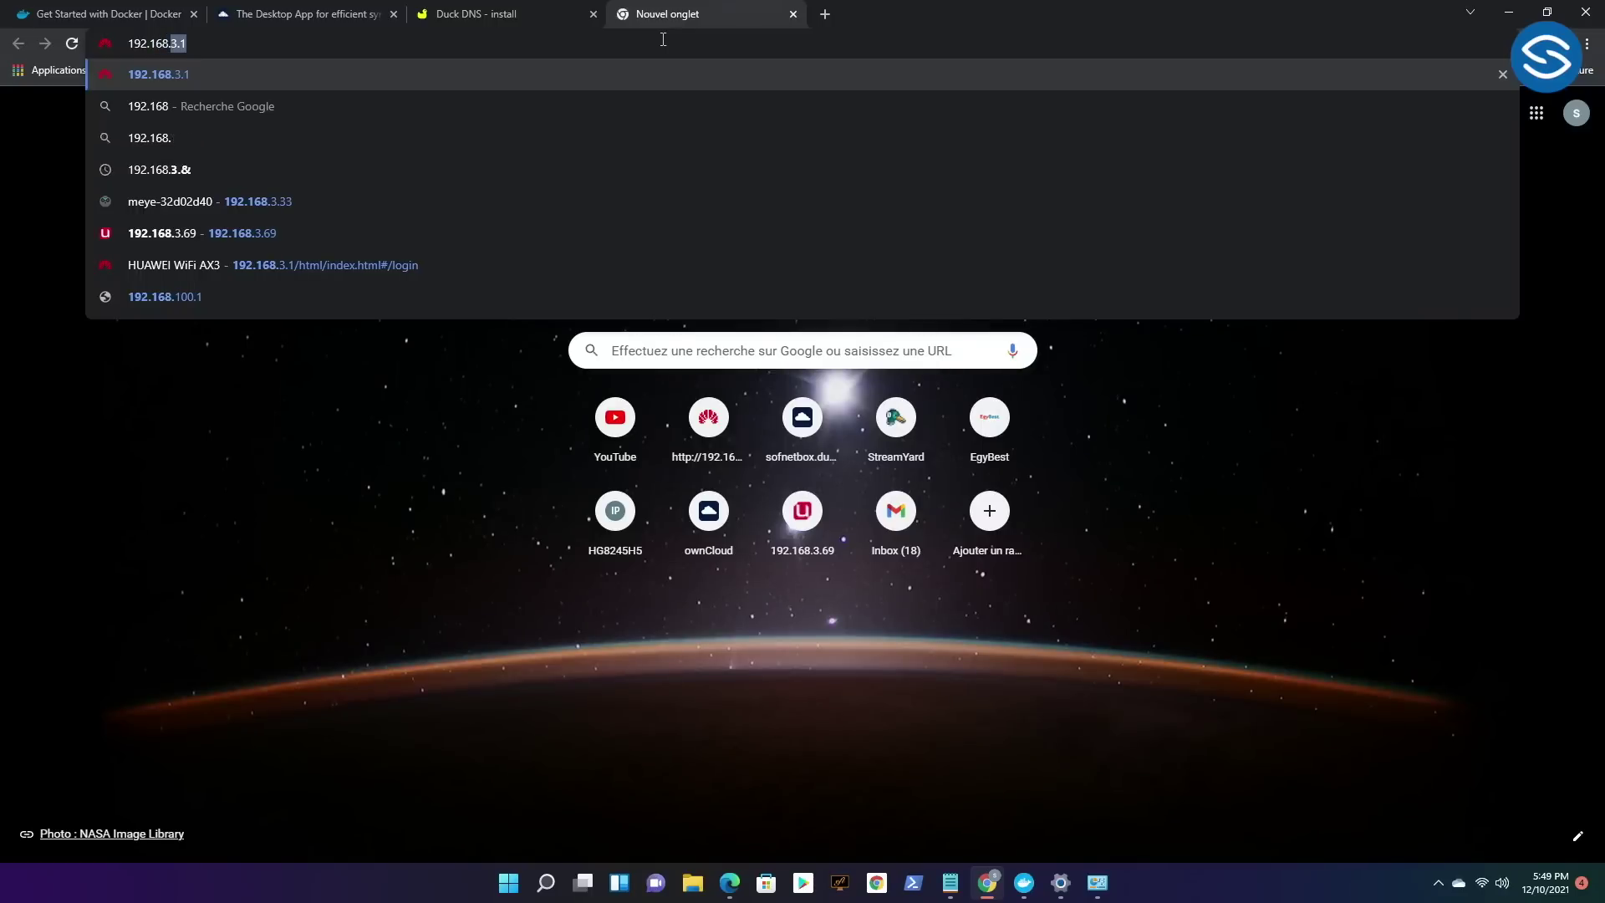
type("100.")
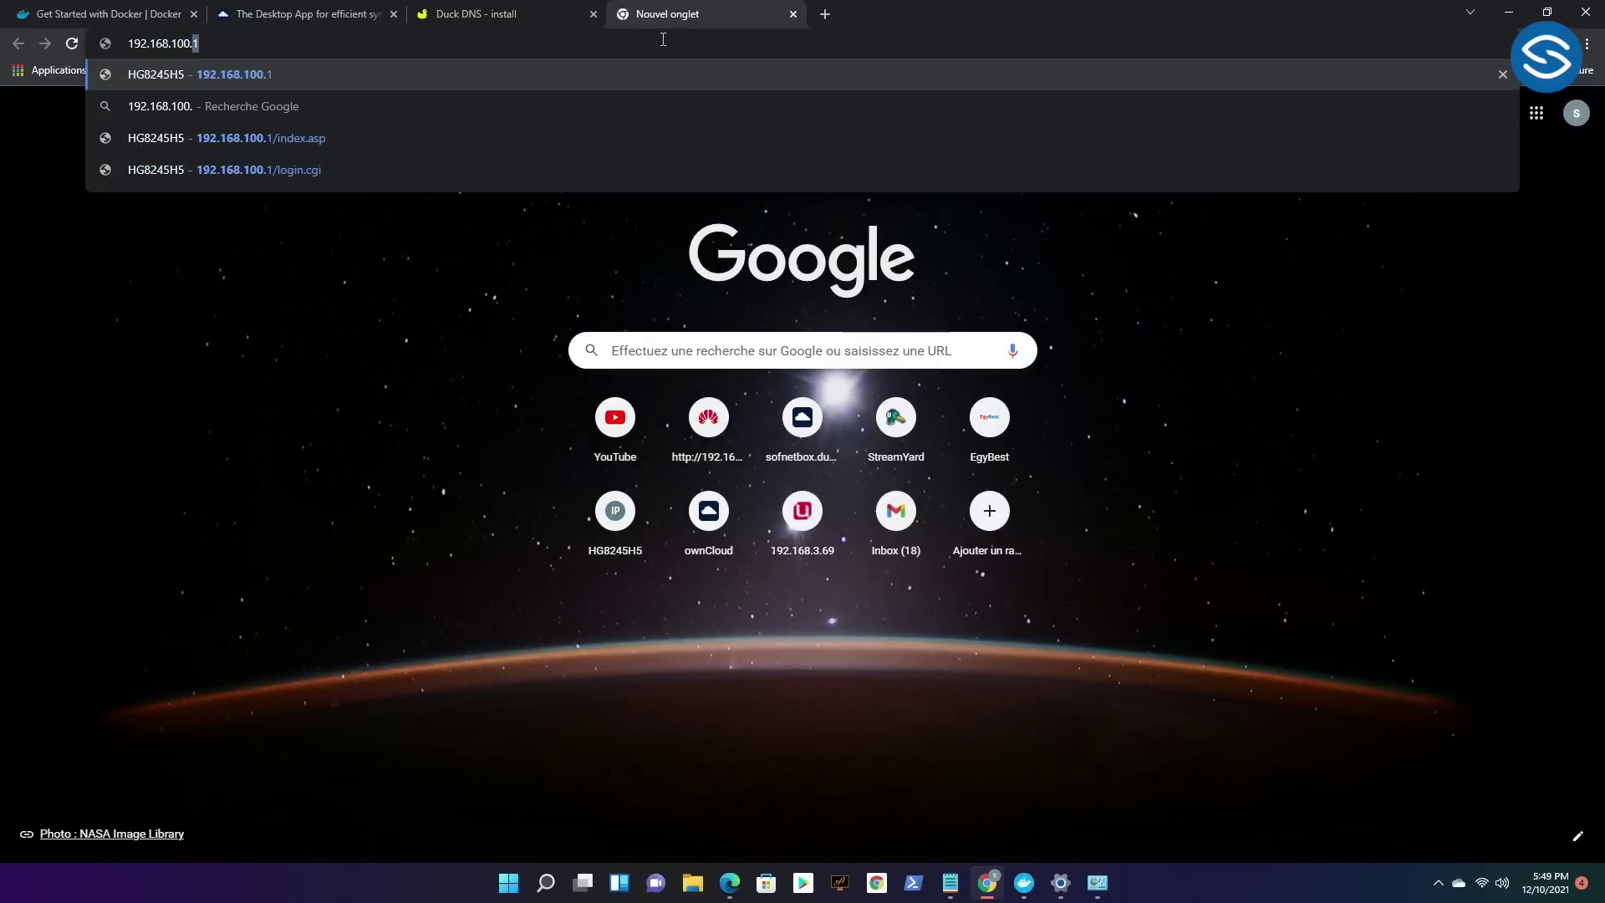
type(".11")
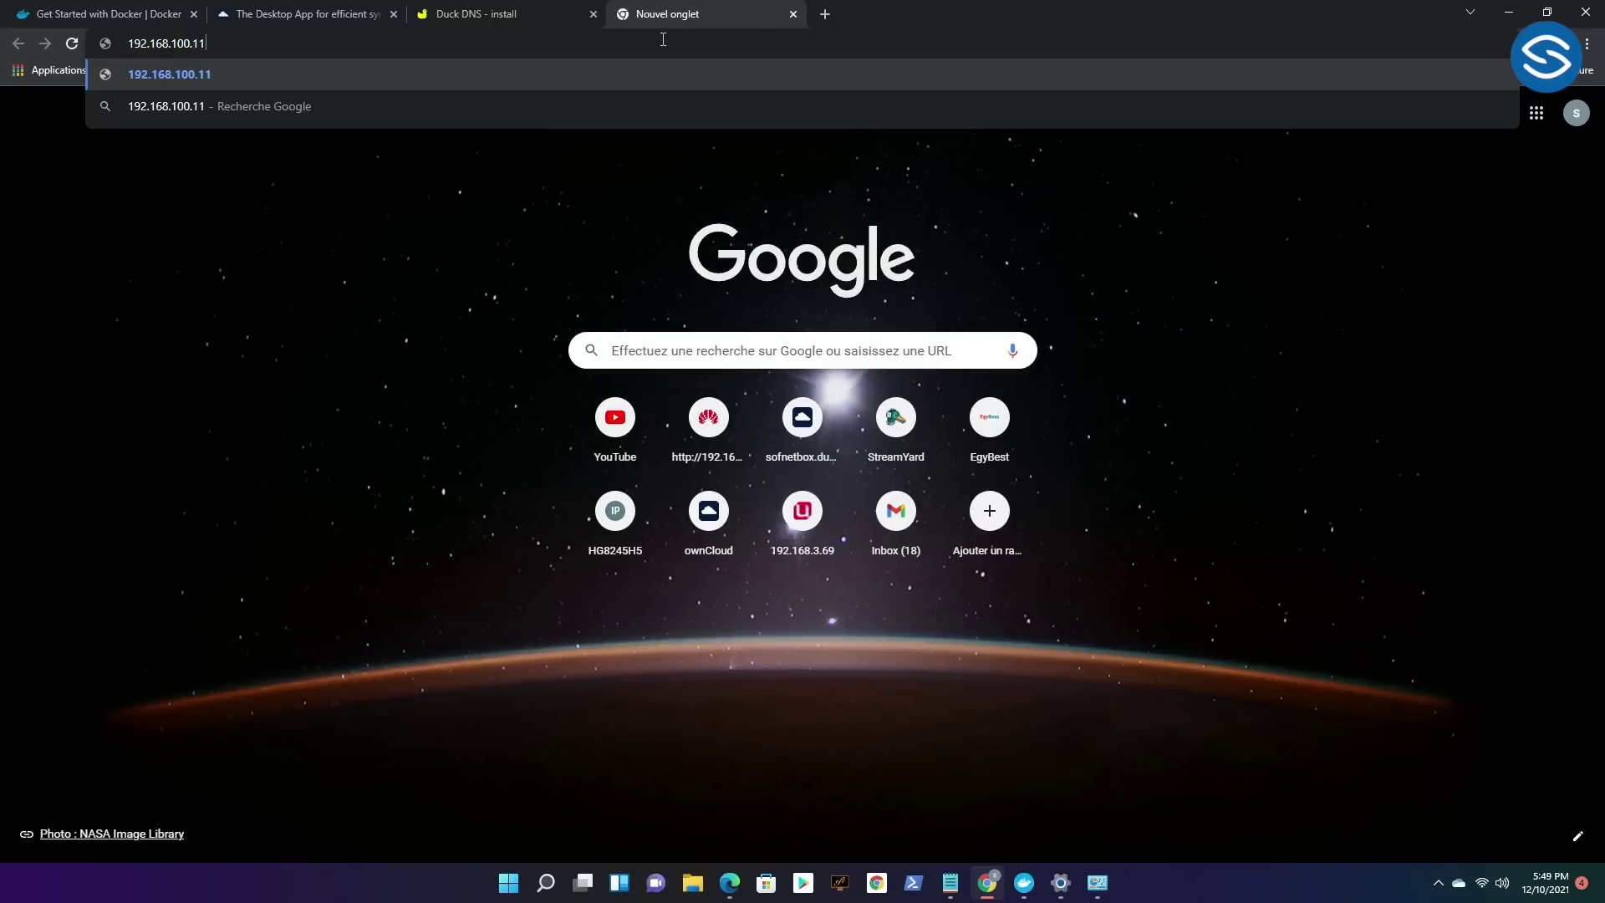
type(":8080")
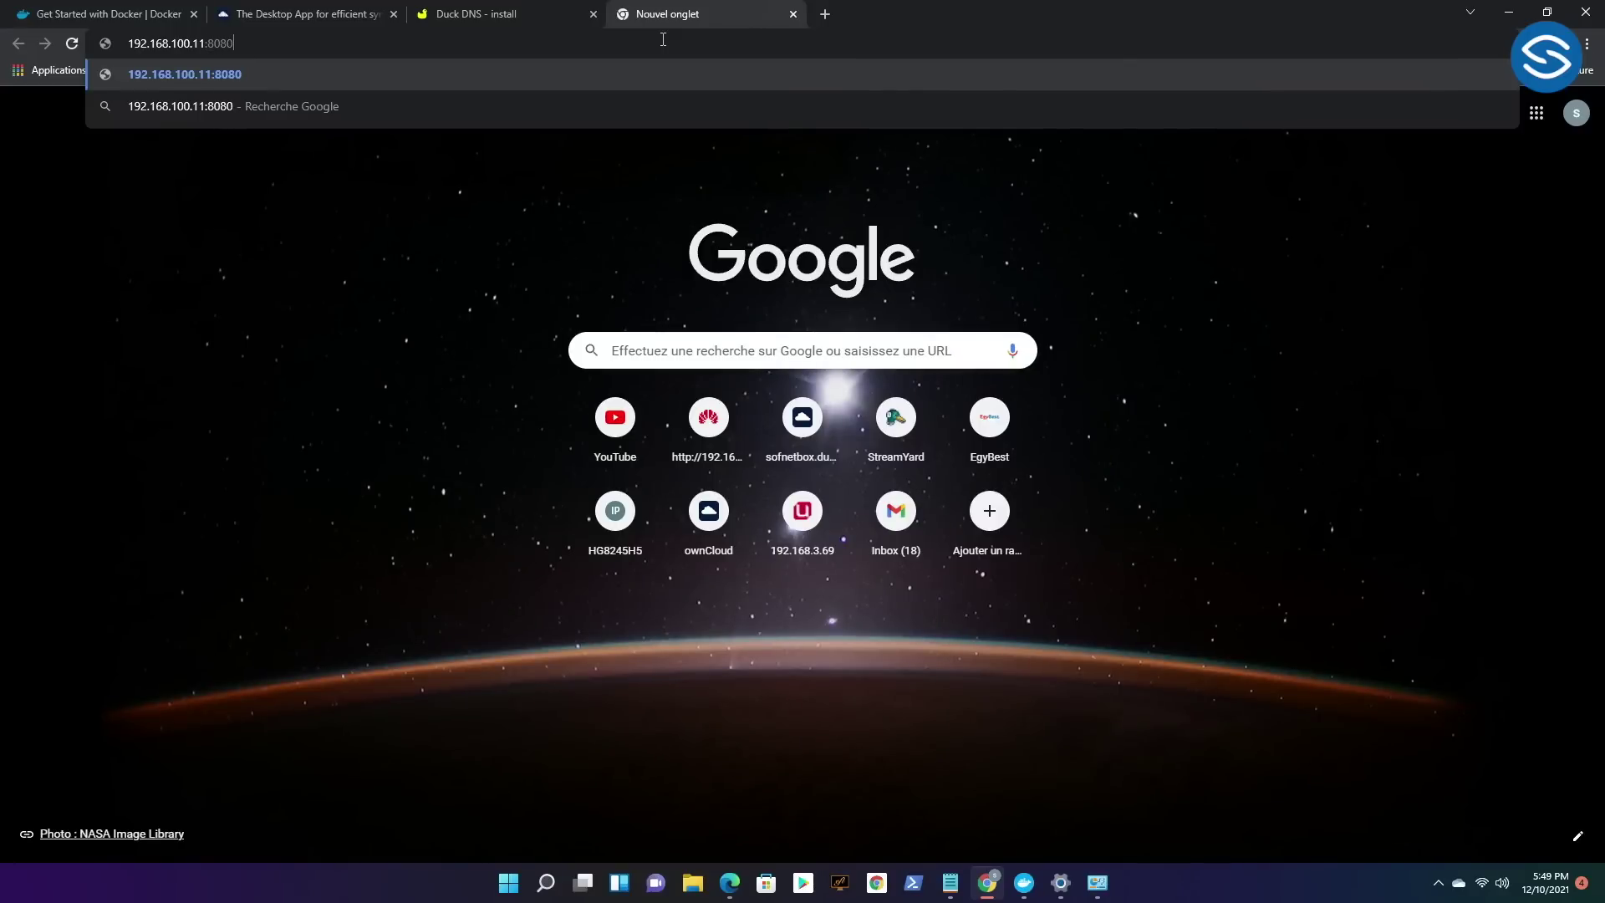
key("Return")
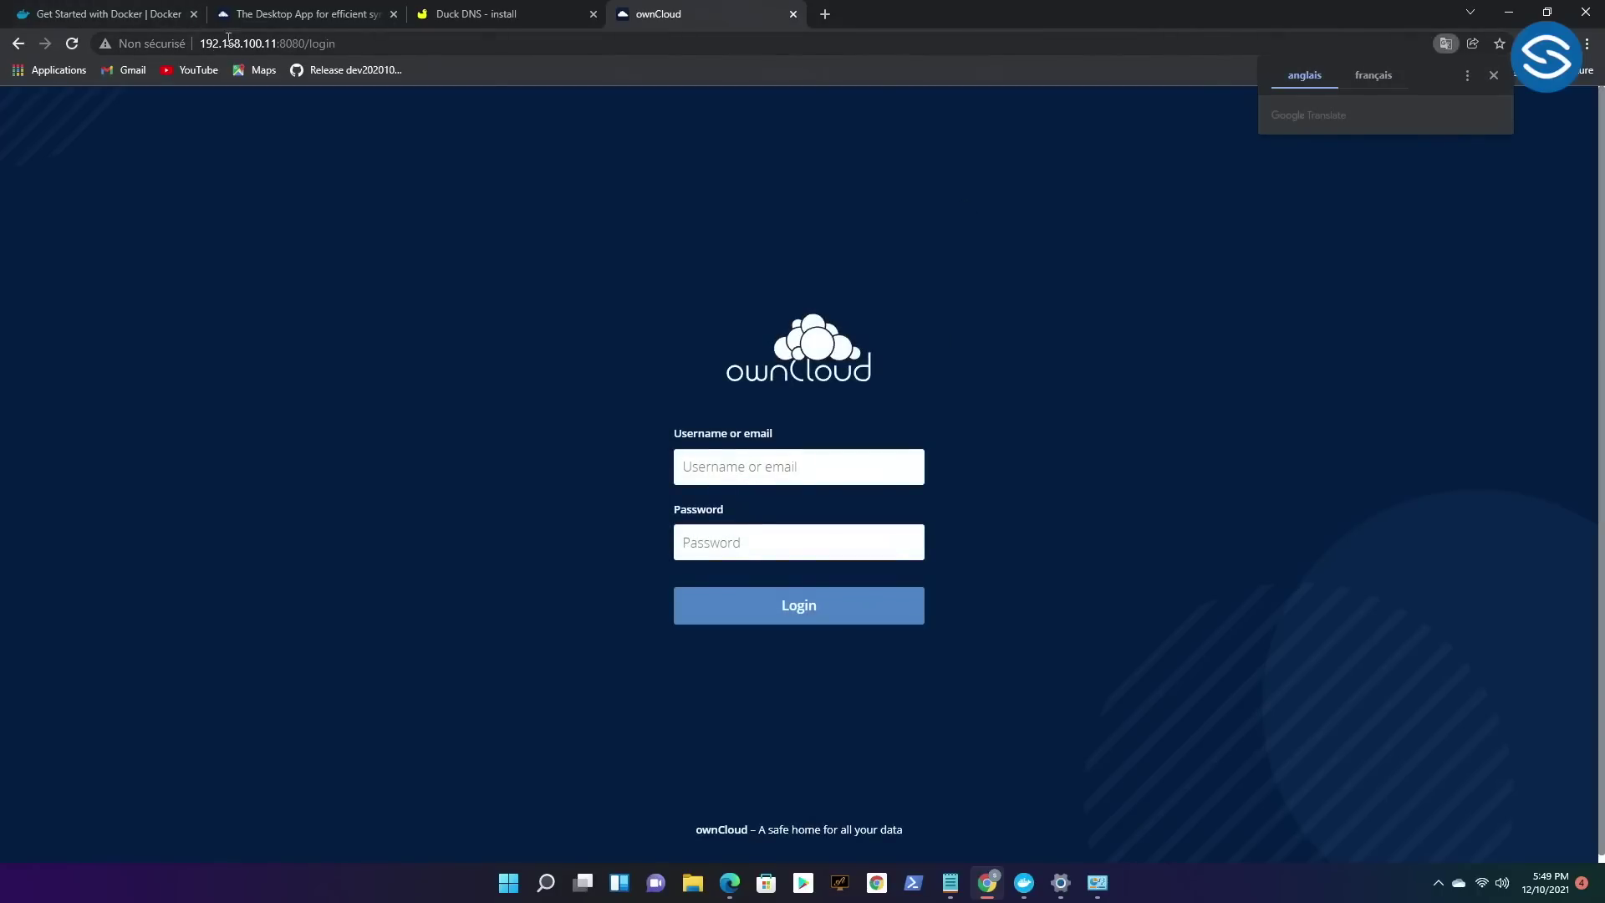
Highlight the IP address and the 8080 port in the address bar.
left_click_drag(201, 44, 272, 43)
left_click(338, 44)
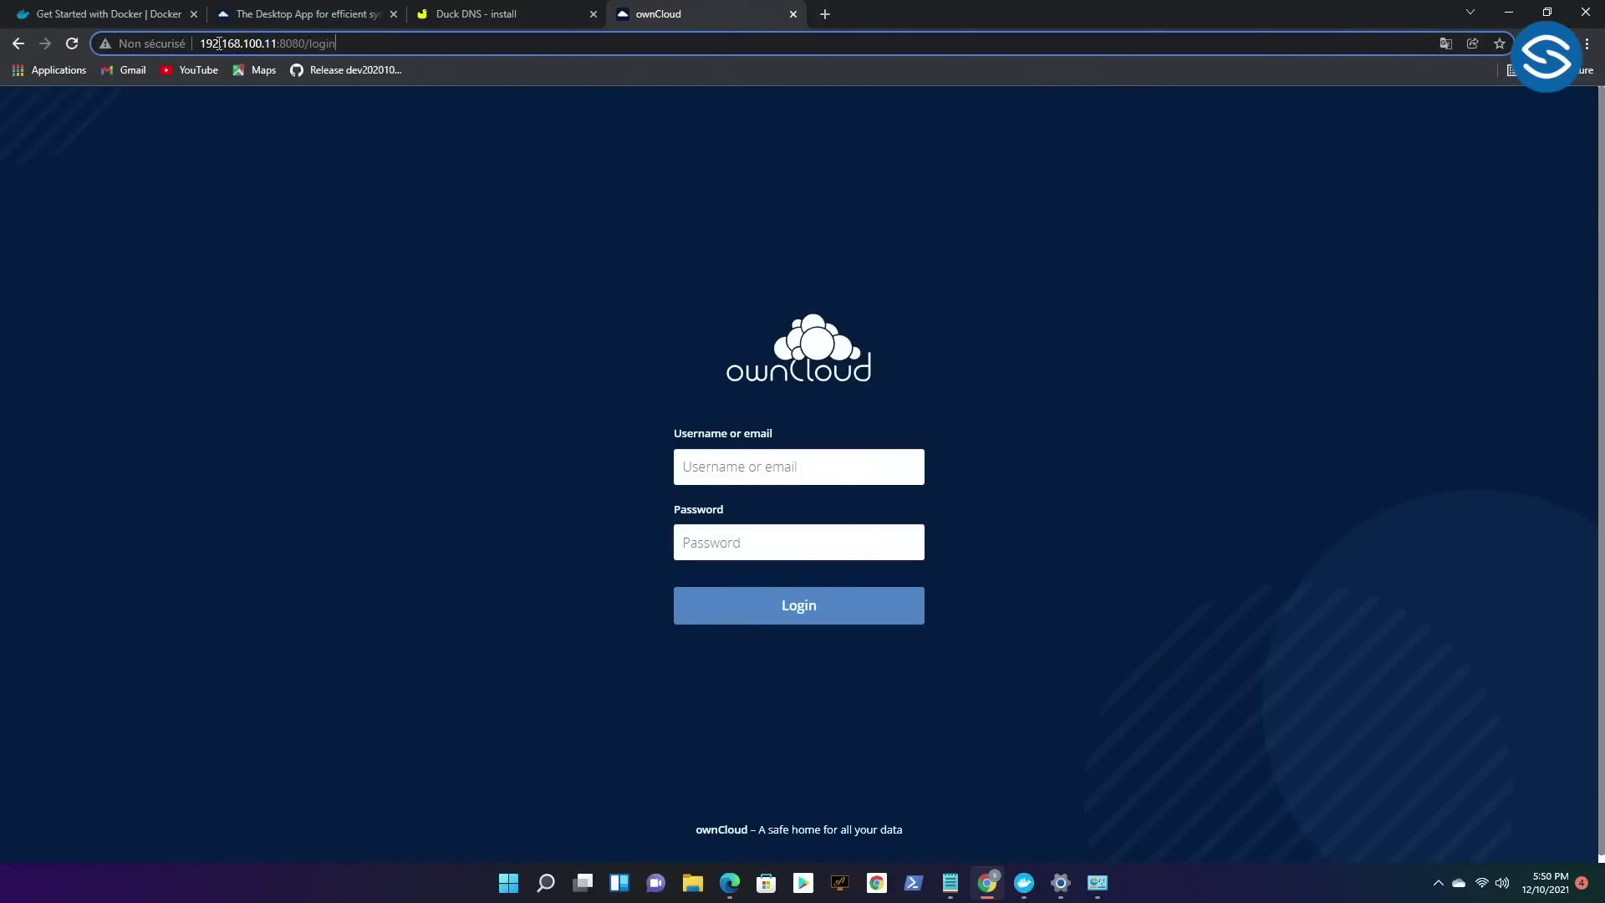
left_click_drag(201, 43, 280, 43)
left_click(305, 44)
Clear the port highlight and restore the owncloud setup notes in Notepad.
left_click(358, 44)
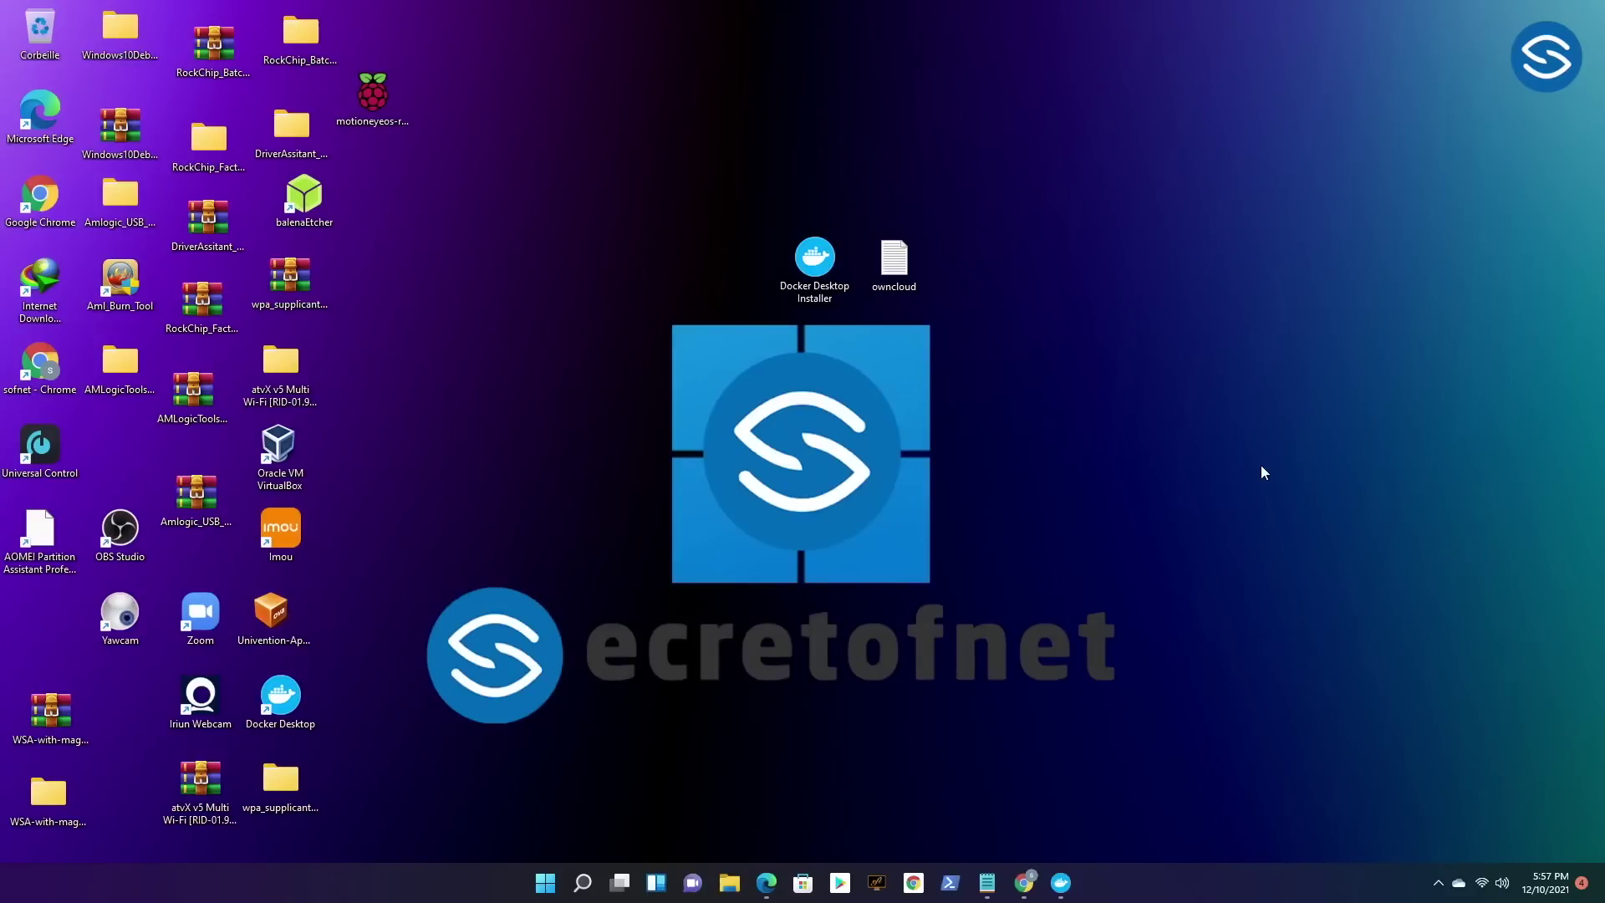
mouse_move(997, 891)
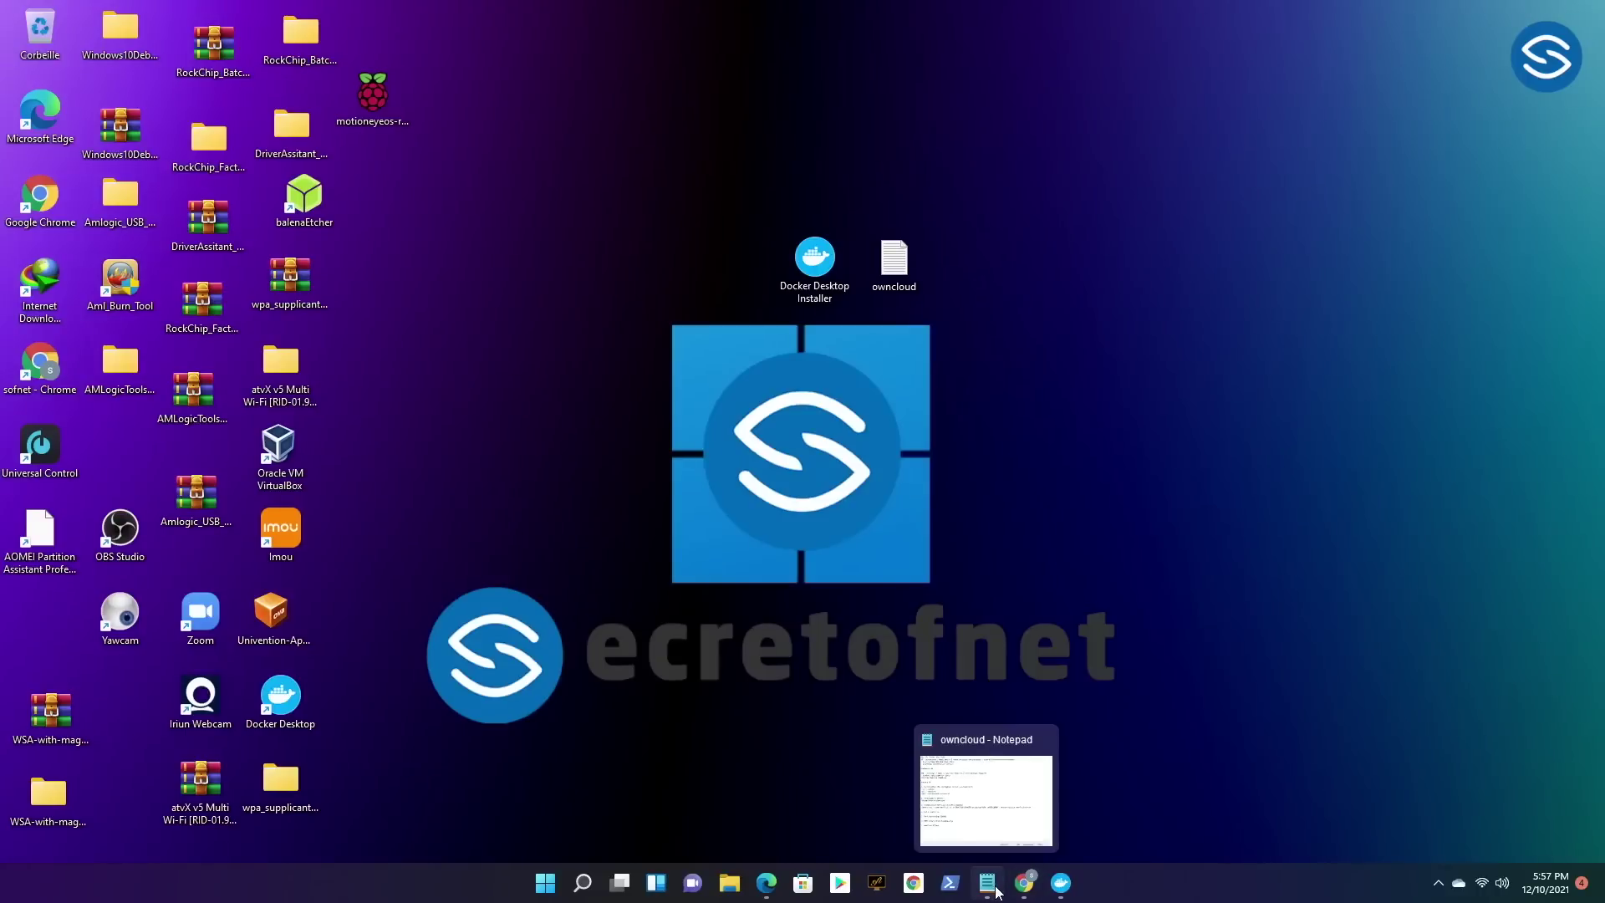
left_click(998, 892)
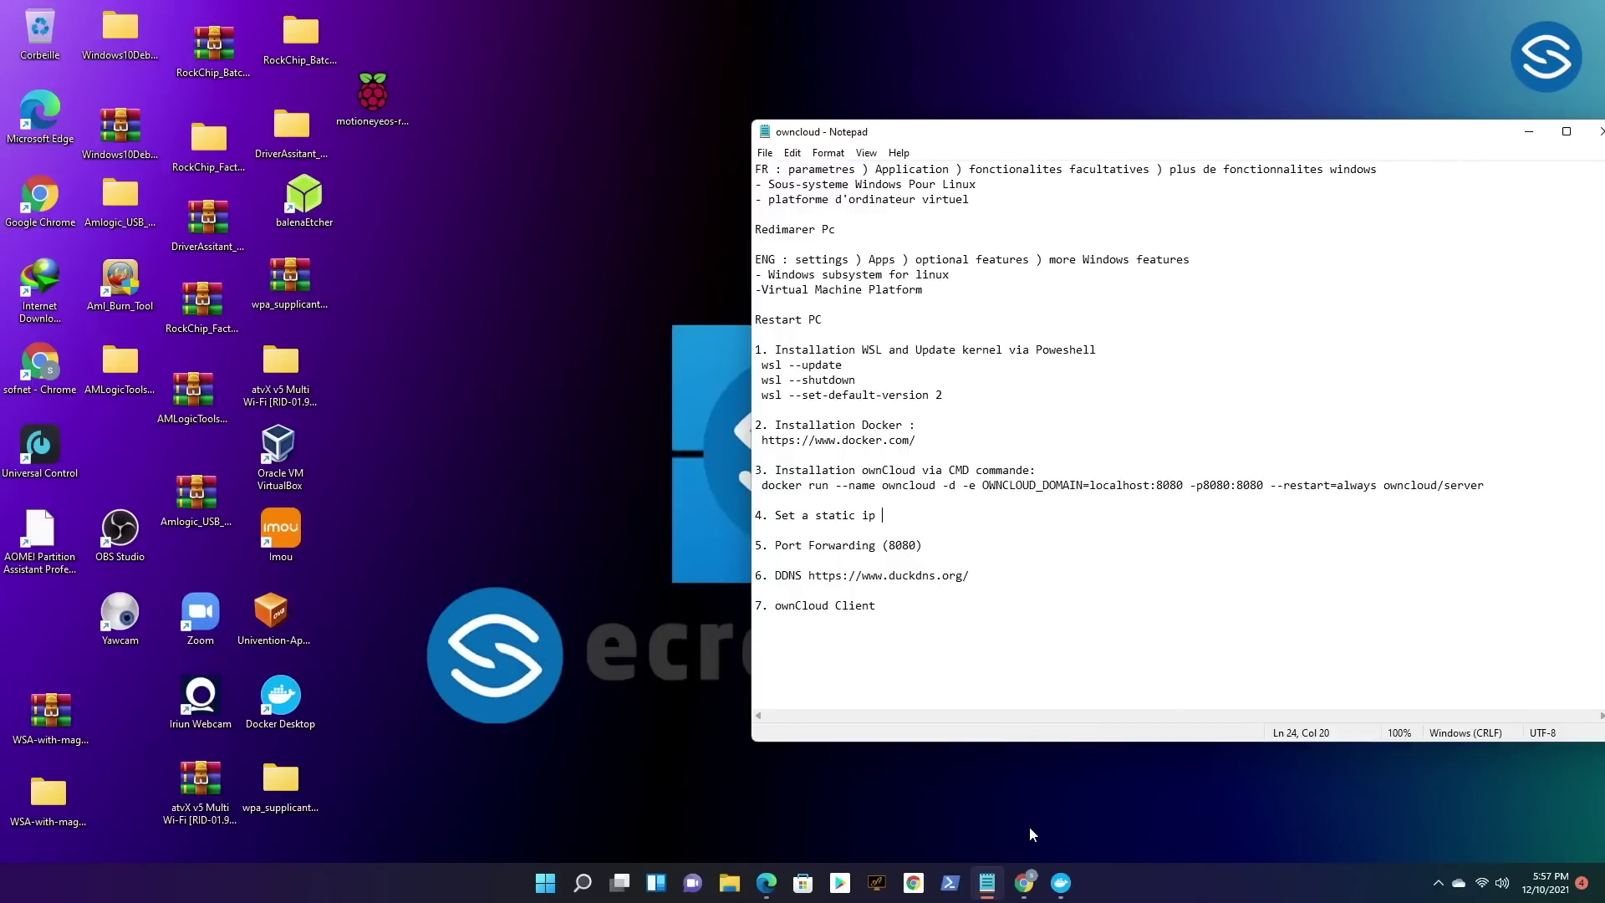
Switch to the HG8245H5 router tab, list Wi-Fi devices and open options for HP at 192.168.100.11.
left_click(1025, 884)
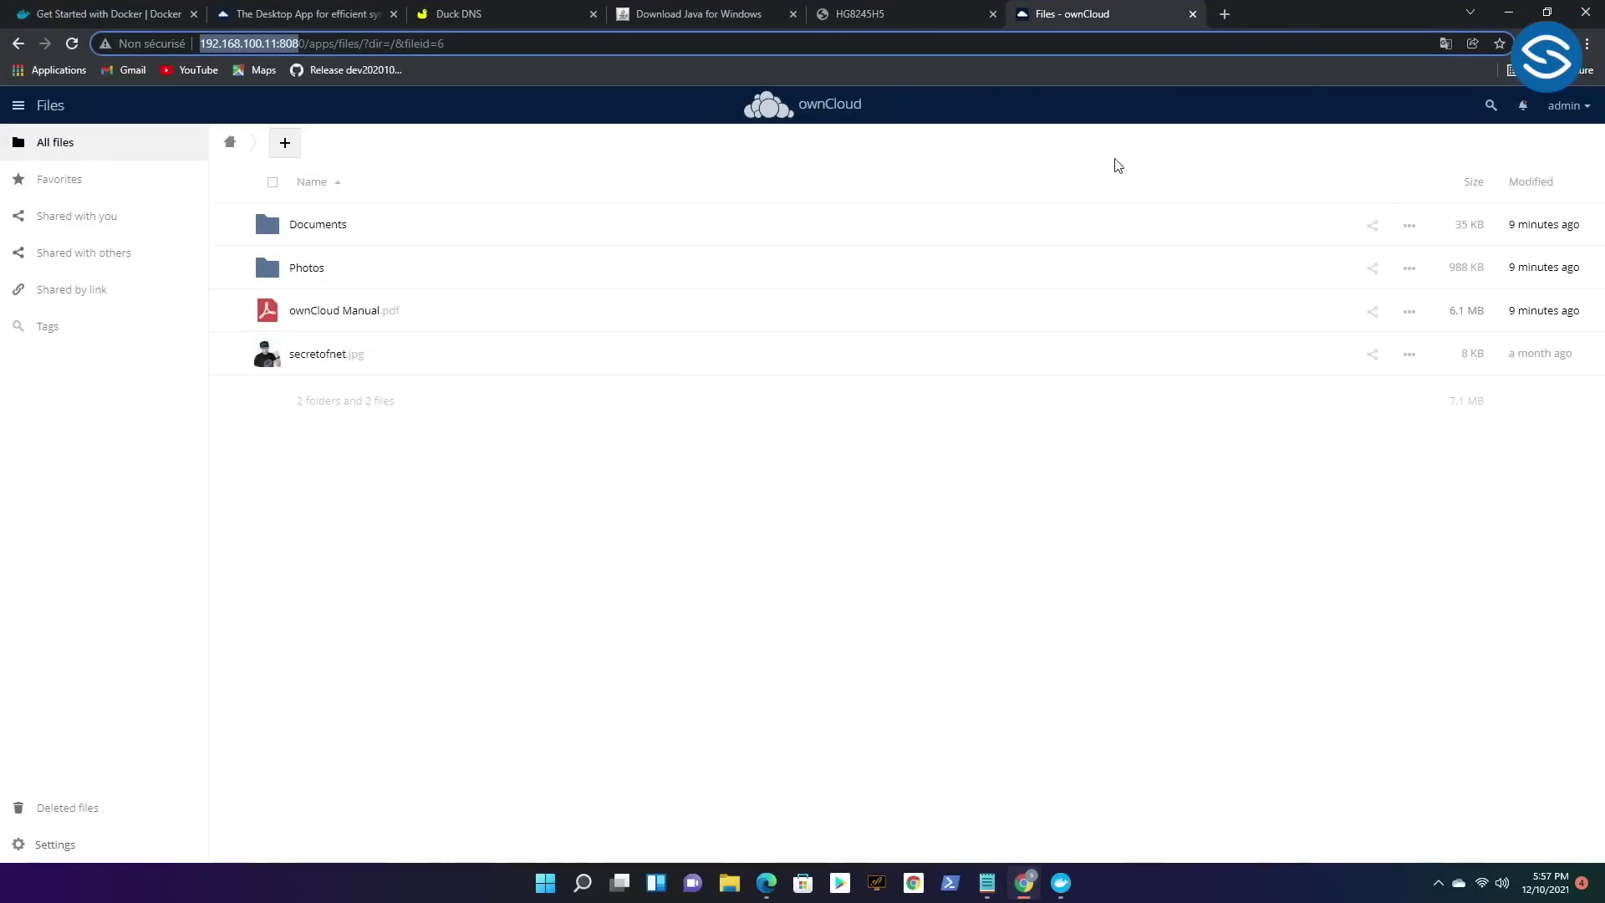
left_click(891, 13)
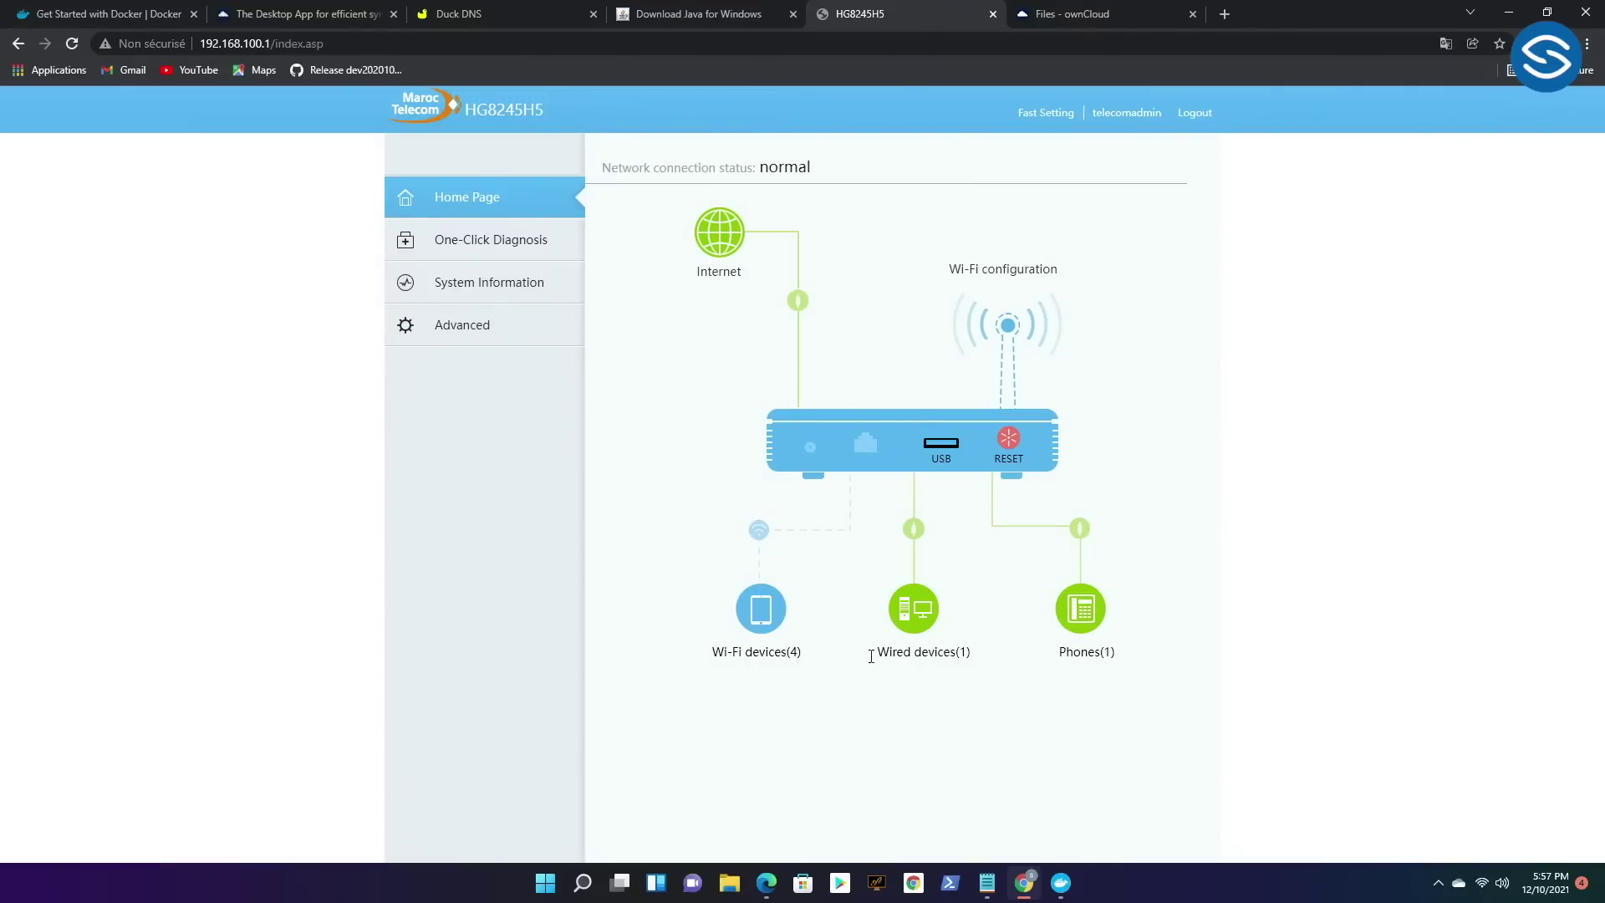
left_click(764, 617)
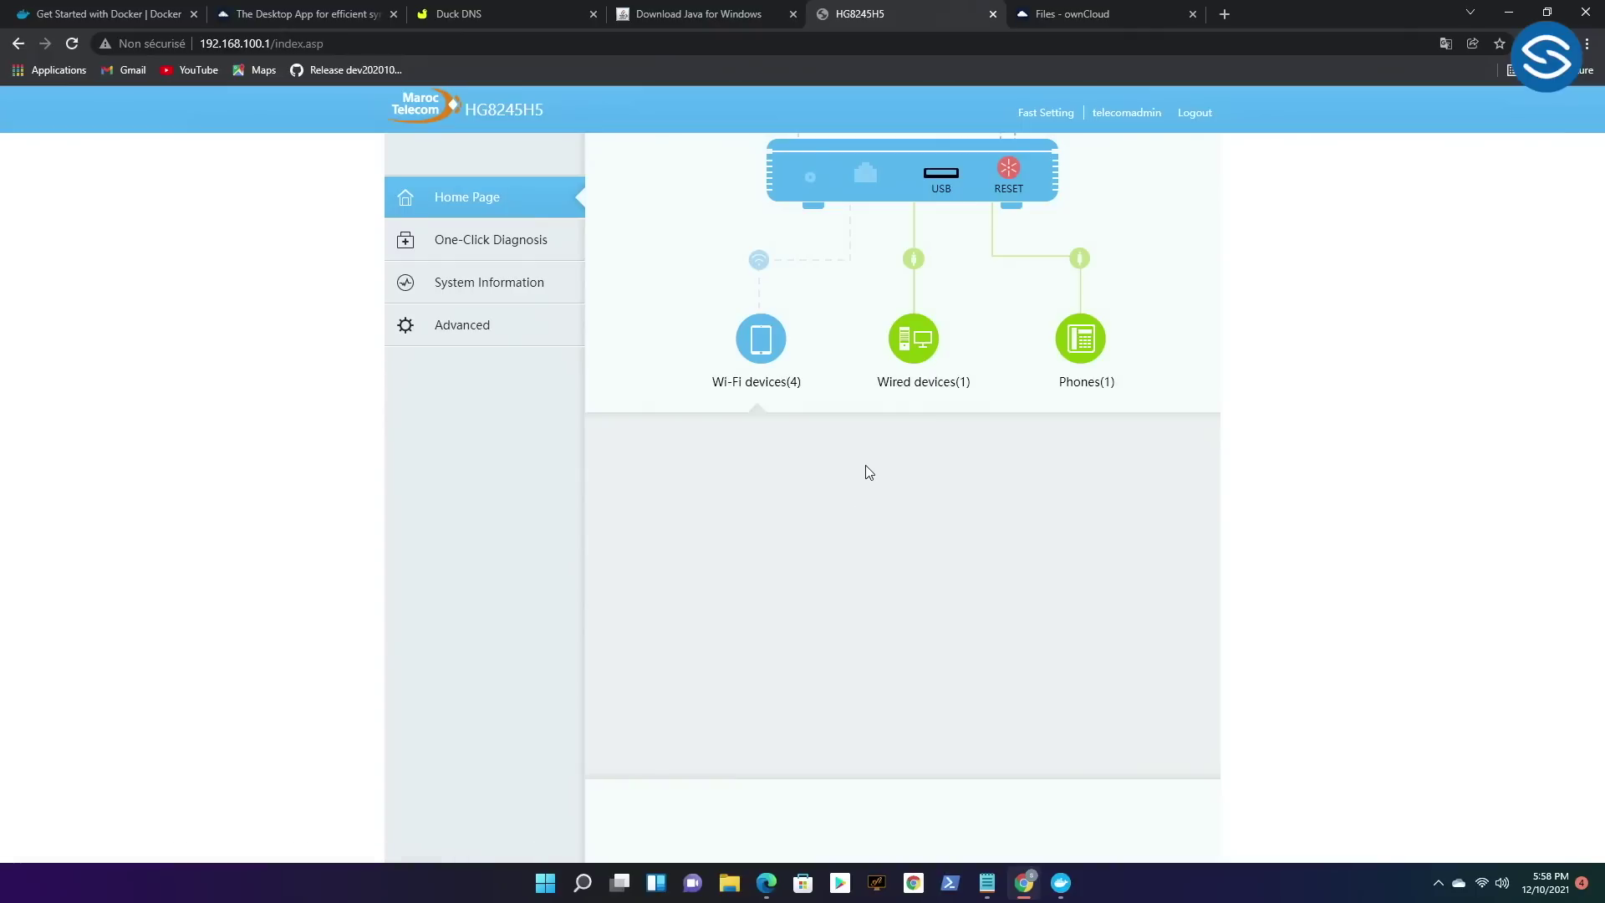
scroll(871, 458, "up", 3)
scroll(871, 466, "down", 4)
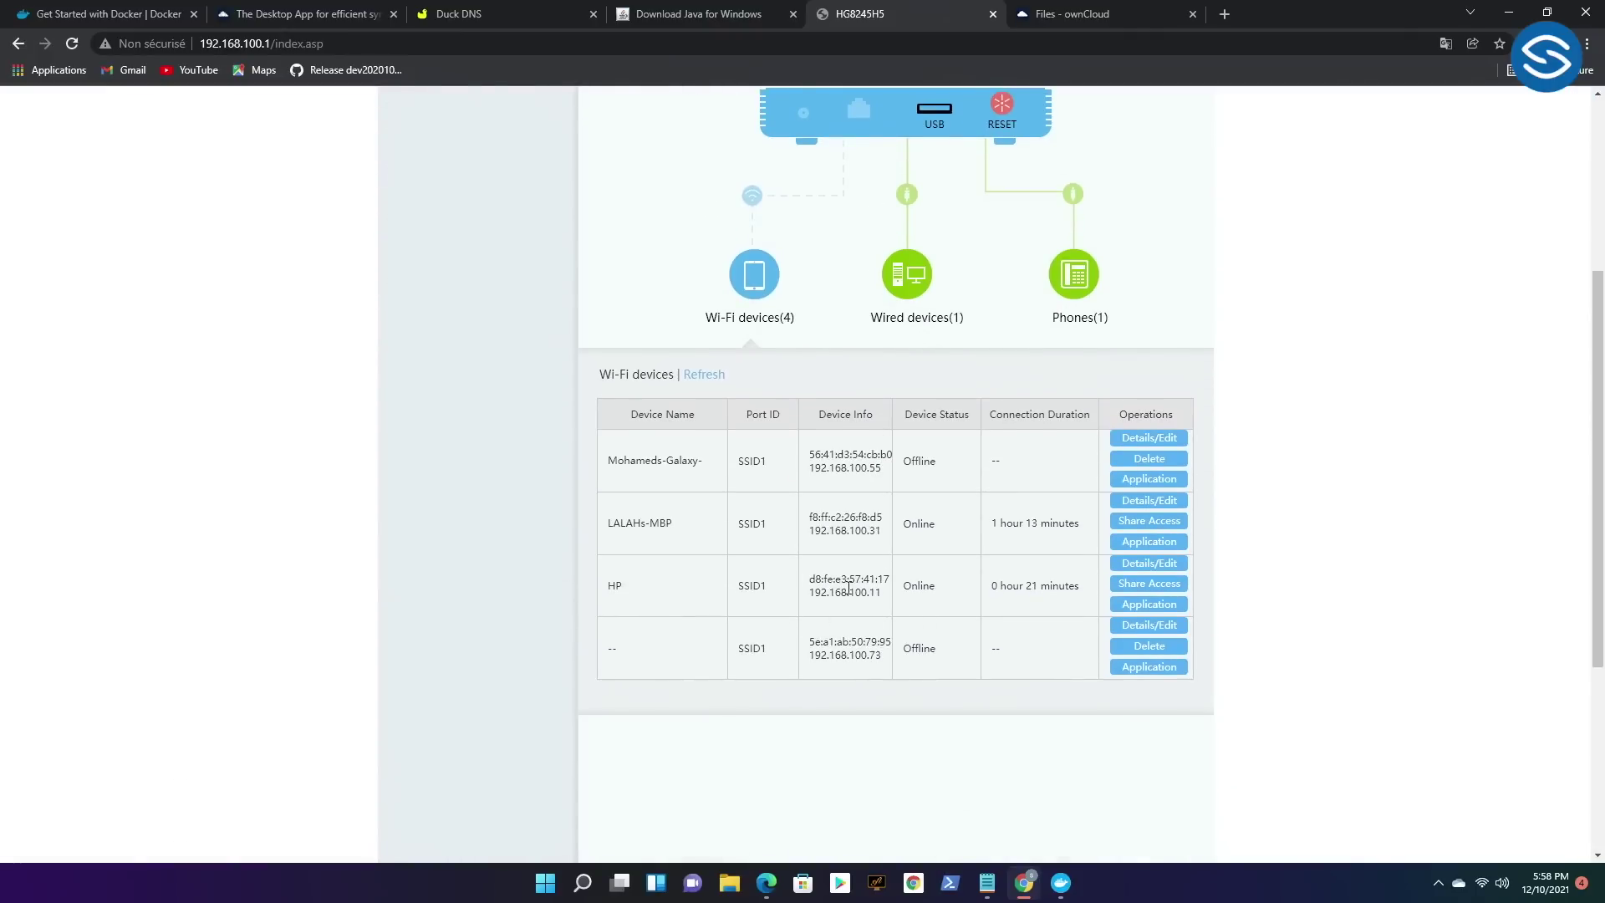
left_click_drag(808, 595, 878, 578)
left_click(945, 607)
left_click(1139, 610)
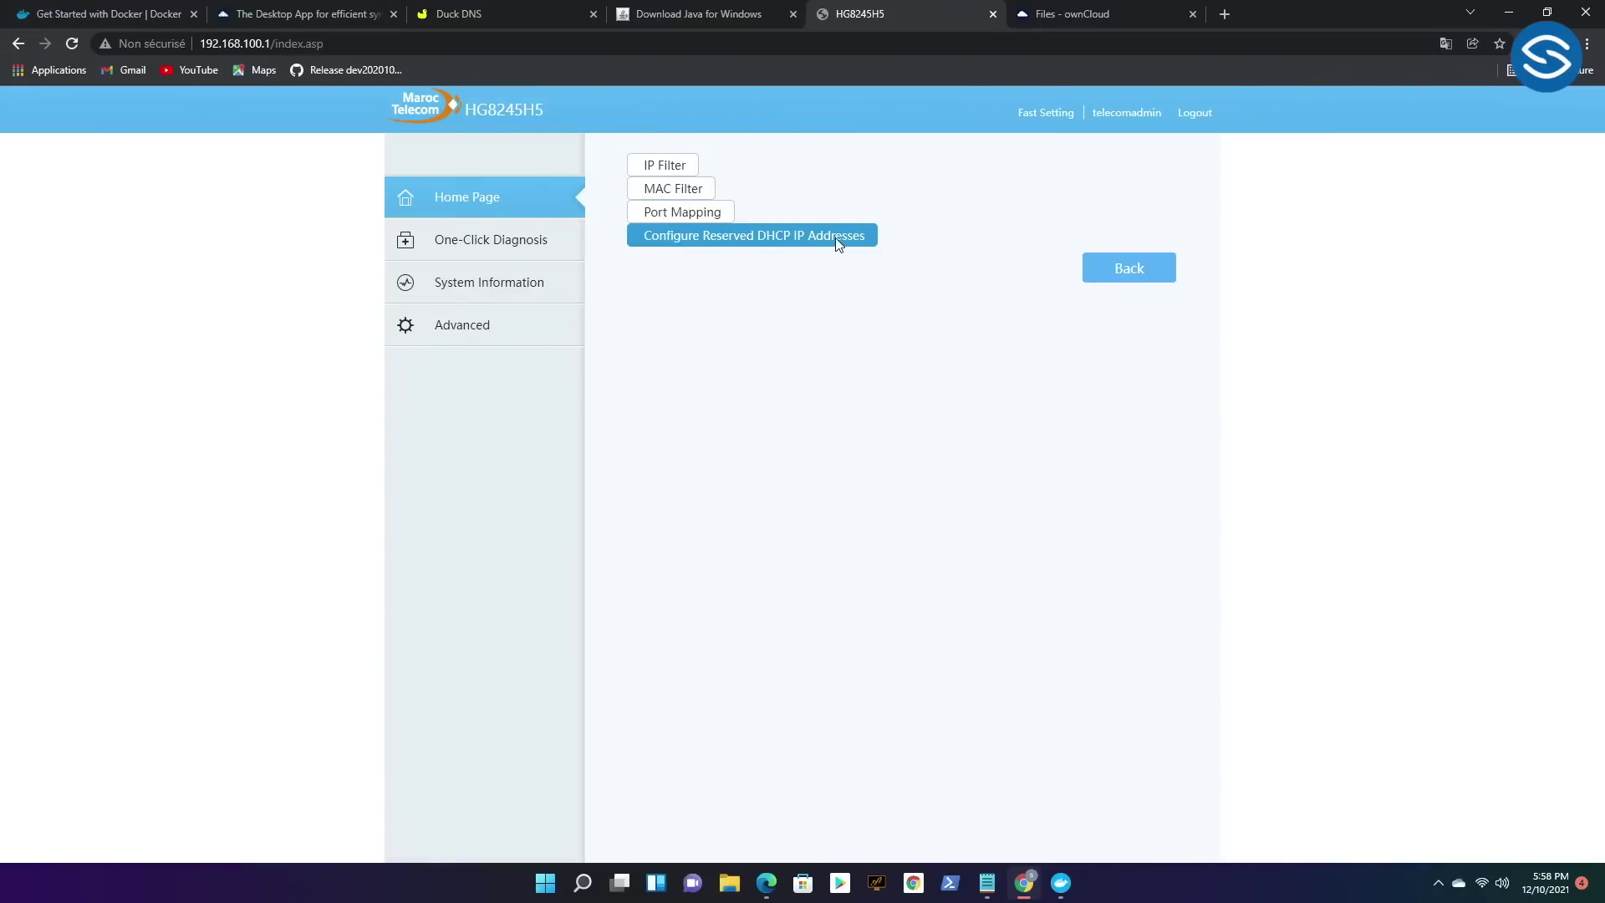
Review the reserved DHCP entry binding the HP computer's MAC address to 192.168.100.11.
left_click(767, 239)
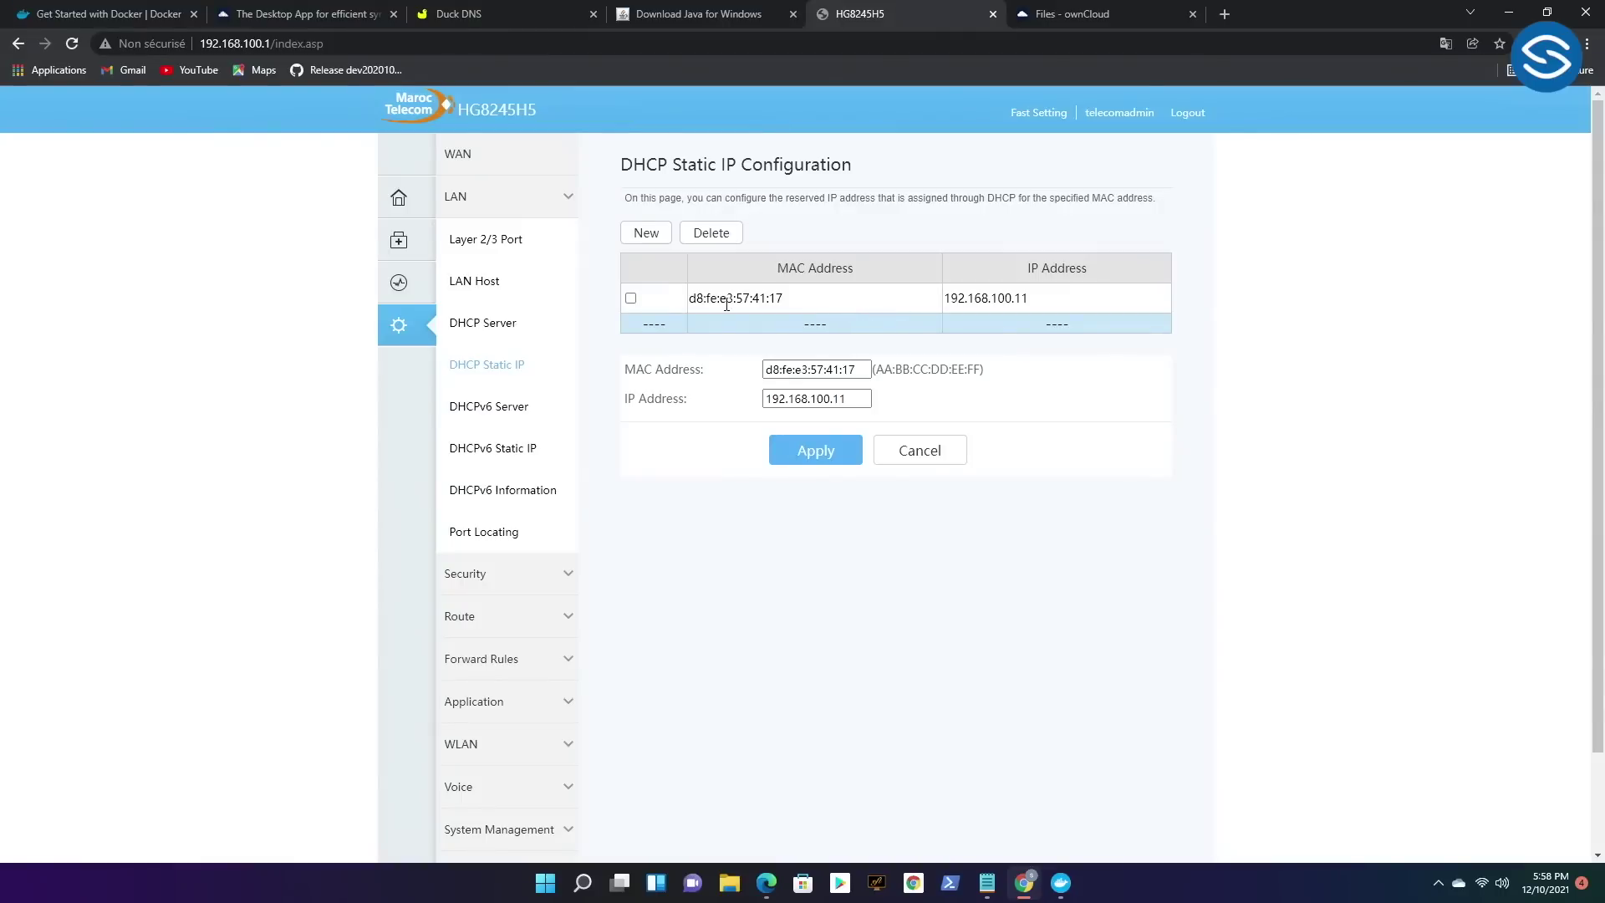
left_click(849, 368)
left_click(866, 396)
left_click(860, 371)
left_click(1046, 340)
left_click_drag(1047, 301, 947, 299)
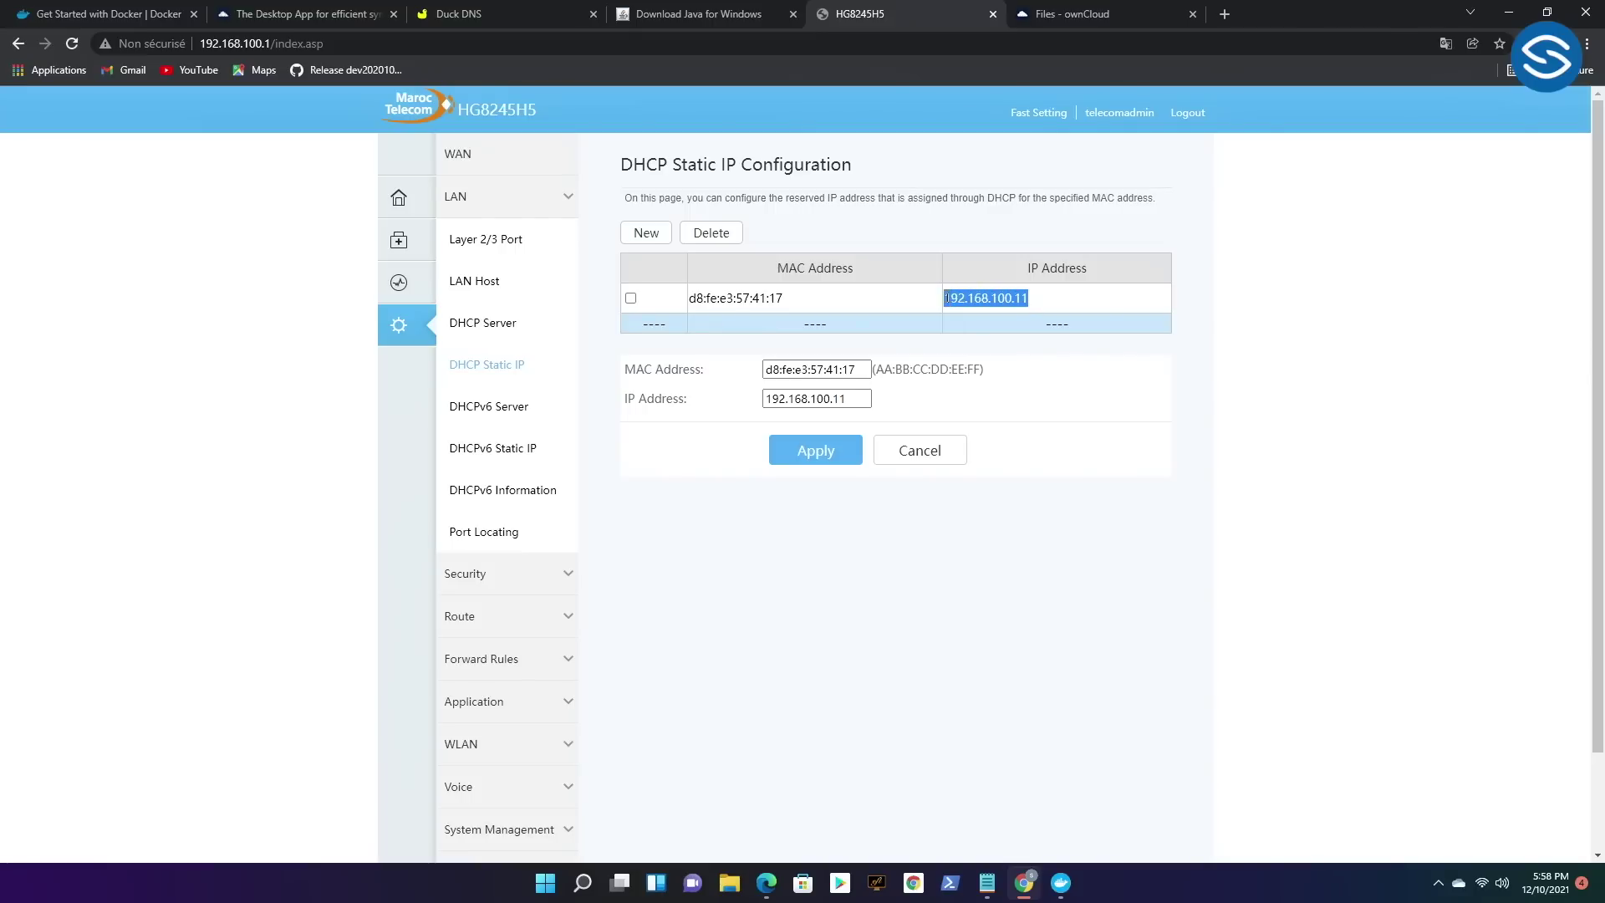
left_click_drag(1051, 298, 940, 301)
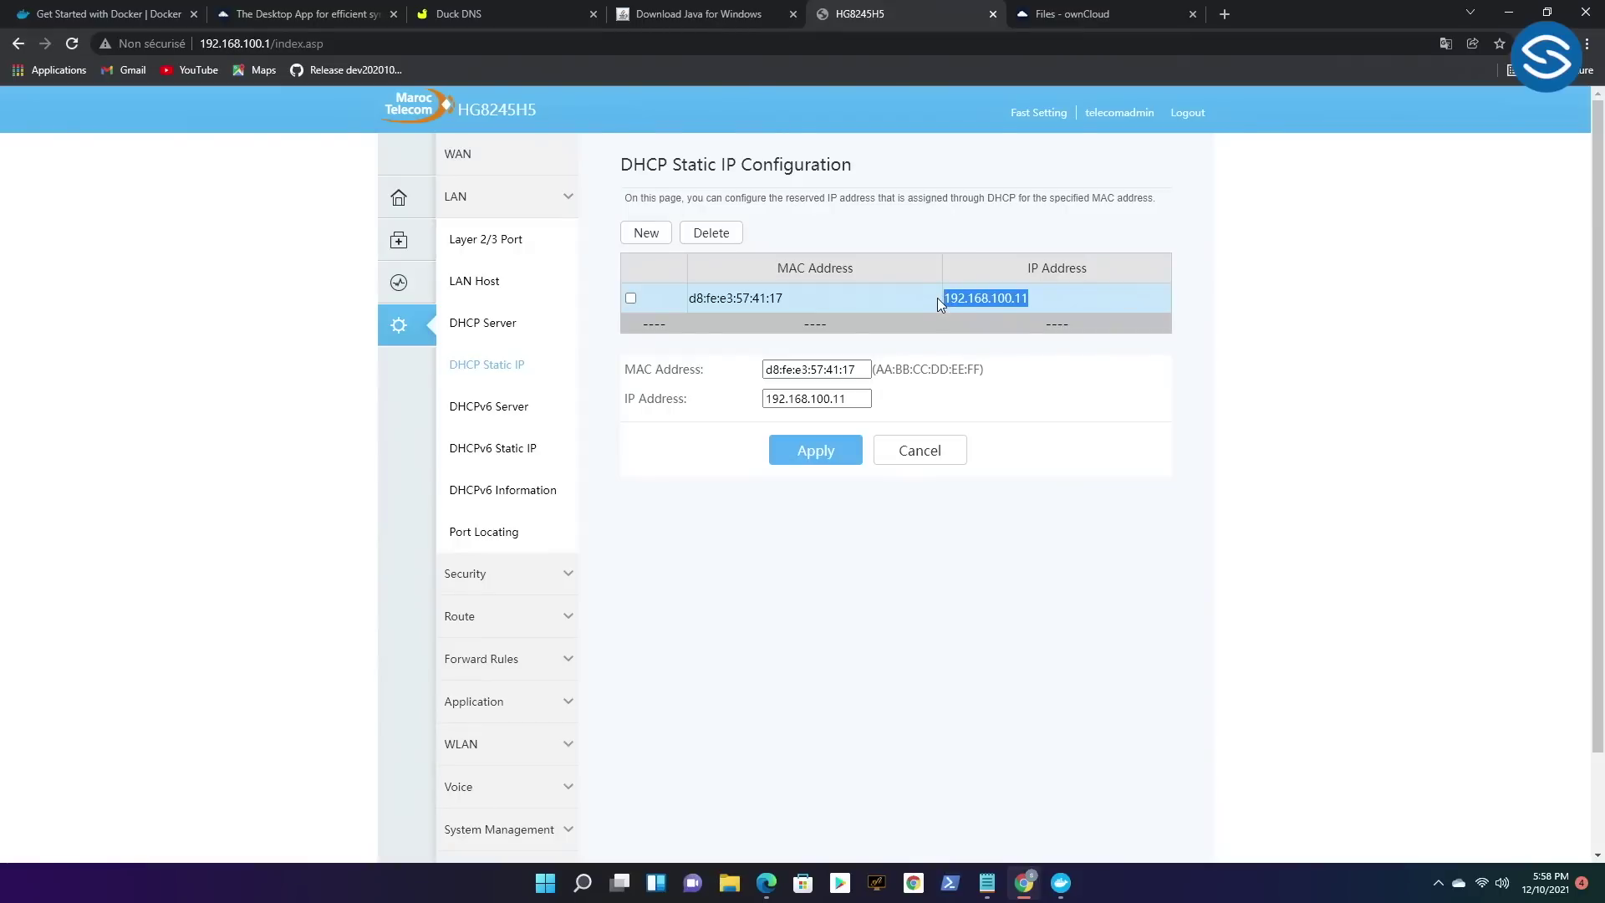
left_click(1031, 298)
left_click_drag(1047, 304, 944, 305)
left_click_drag(788, 297, 674, 298)
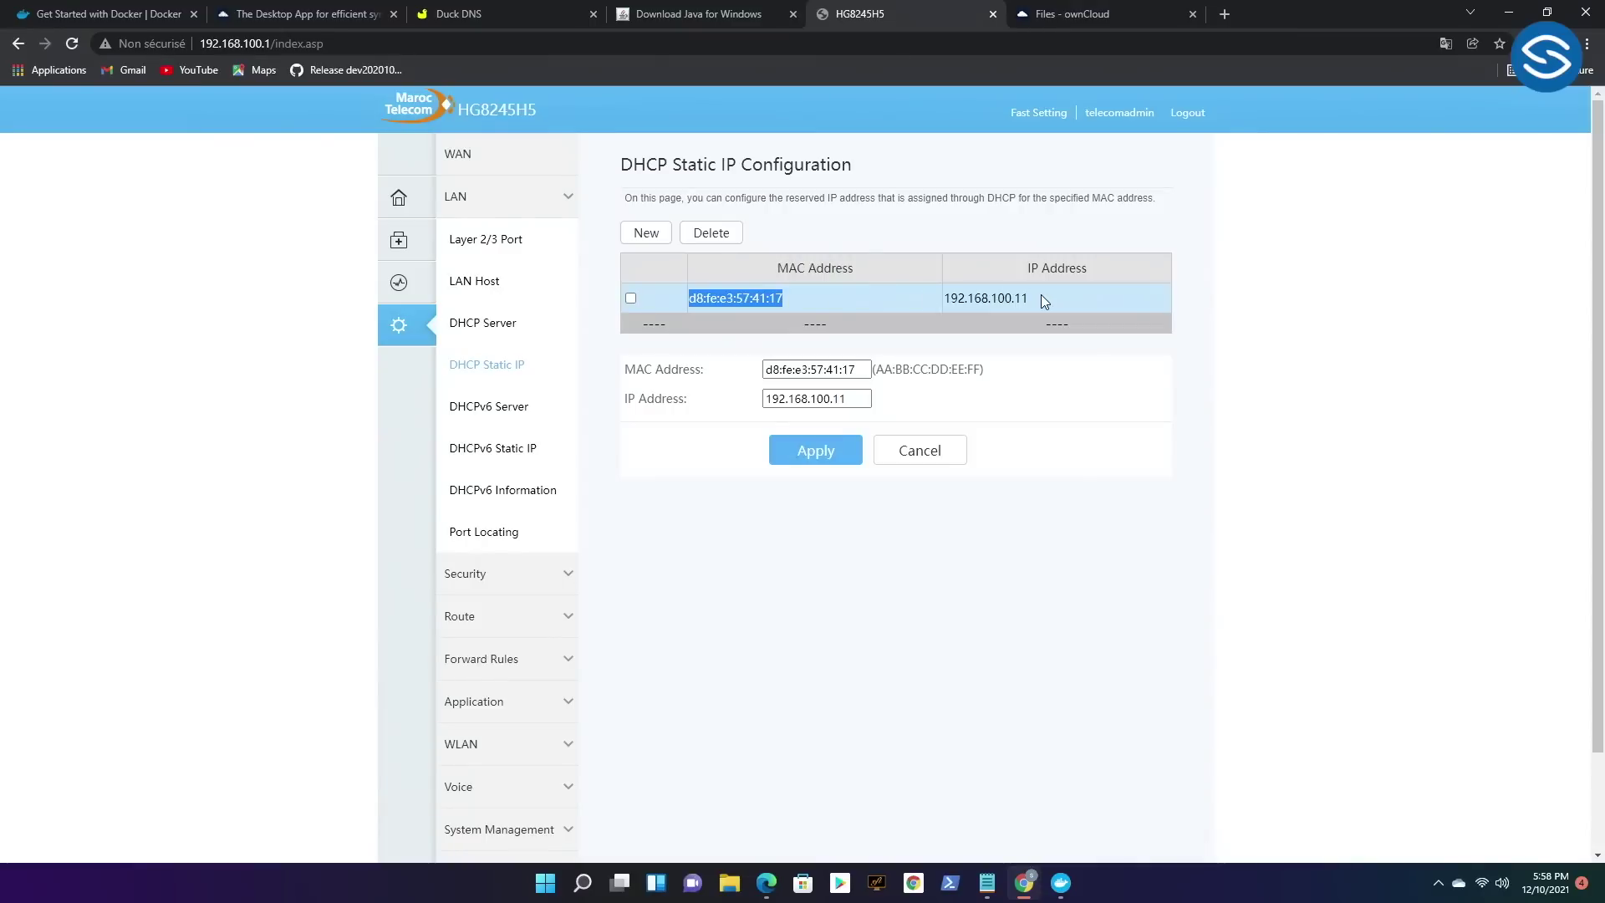
left_click_drag(1045, 301, 965, 298)
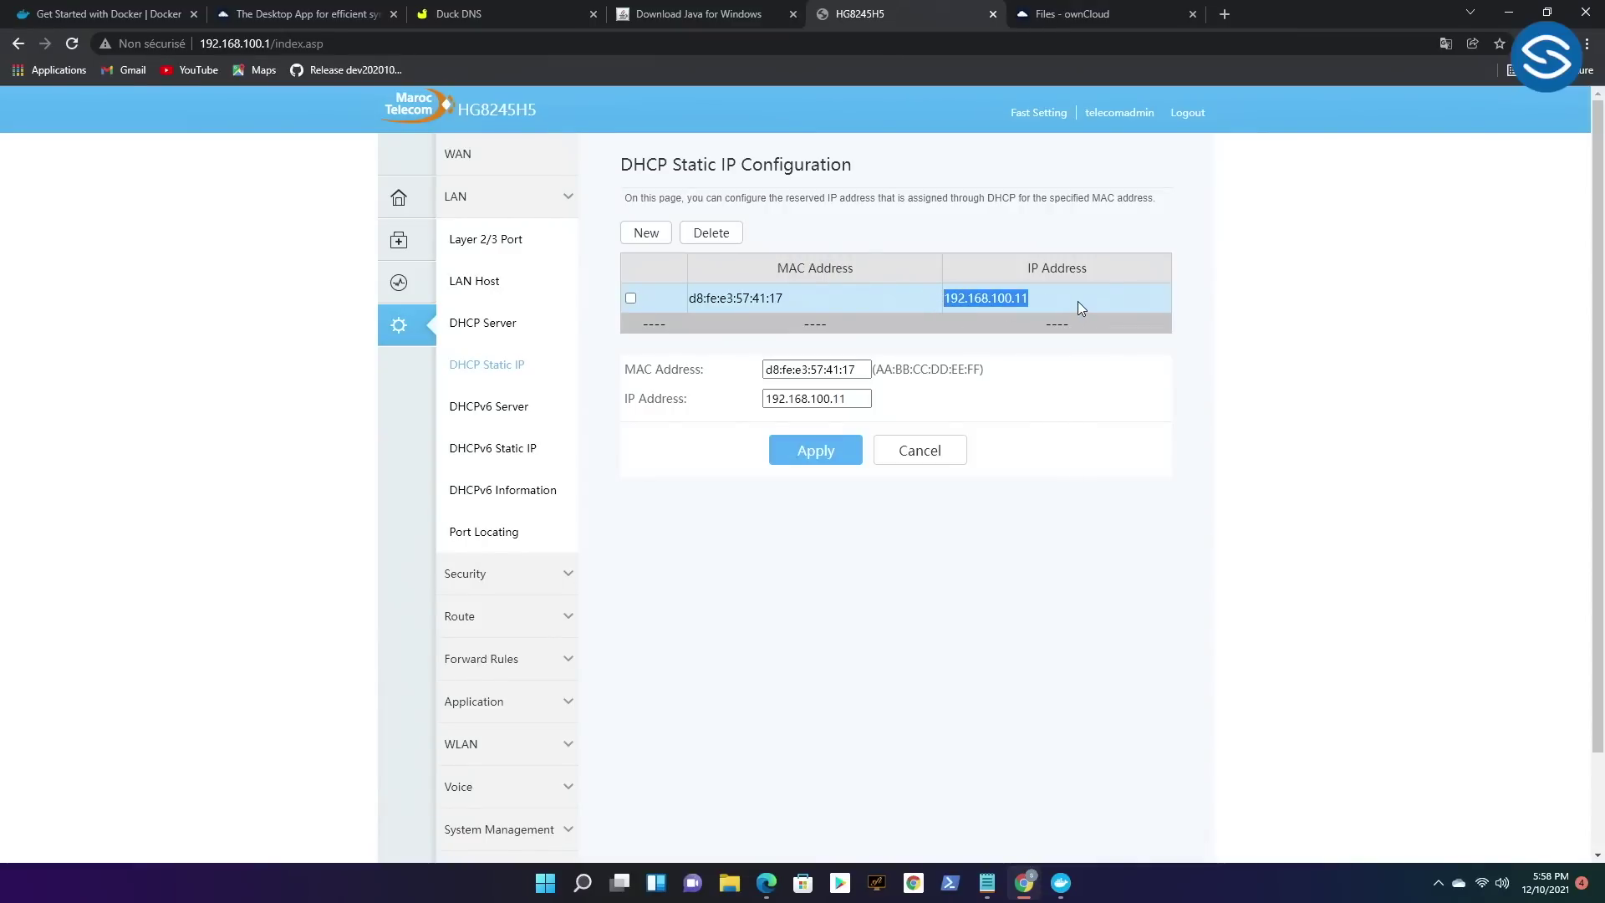
left_click(1045, 363)
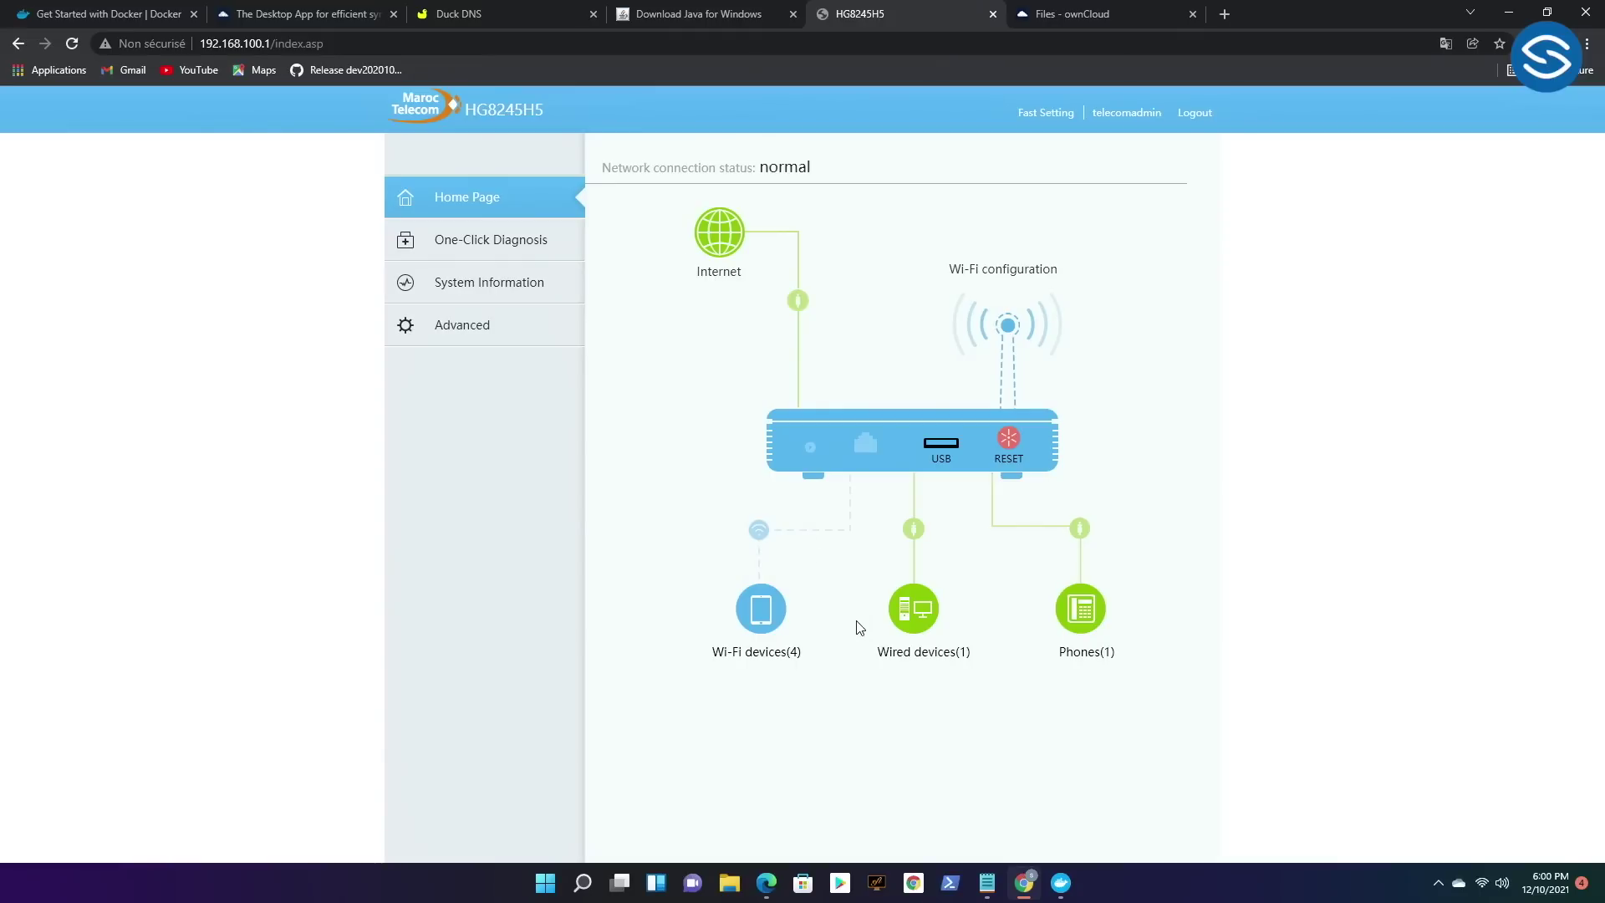
Return to the Wi-Fi device list and reopen the HP computer's application options.
left_click(767, 620)
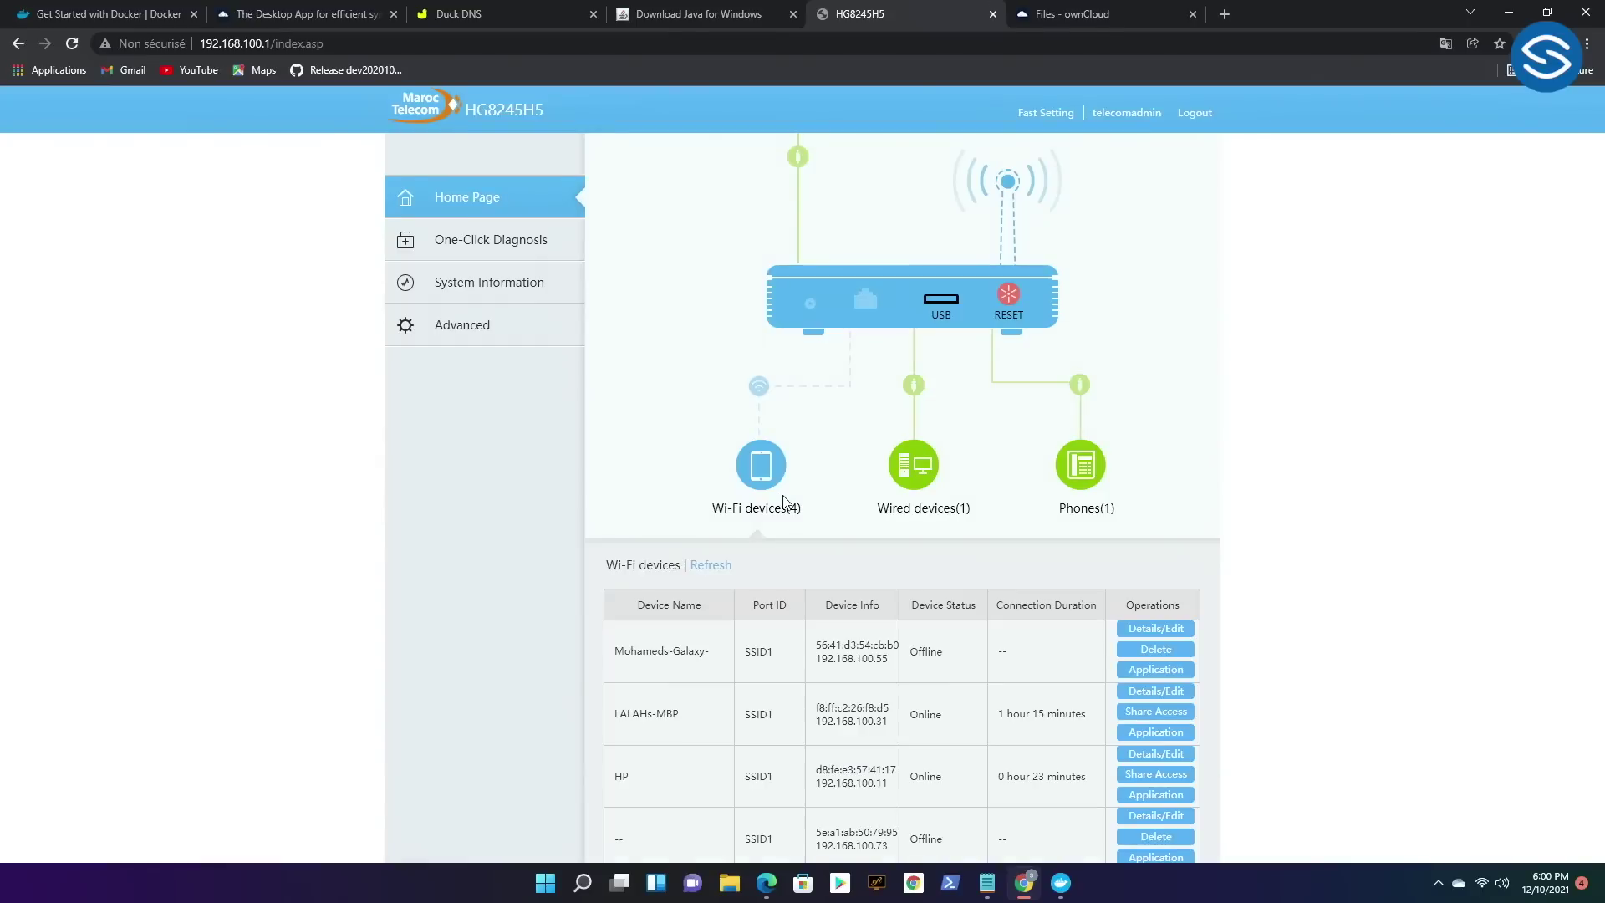
scroll(771, 504, "down", 3)
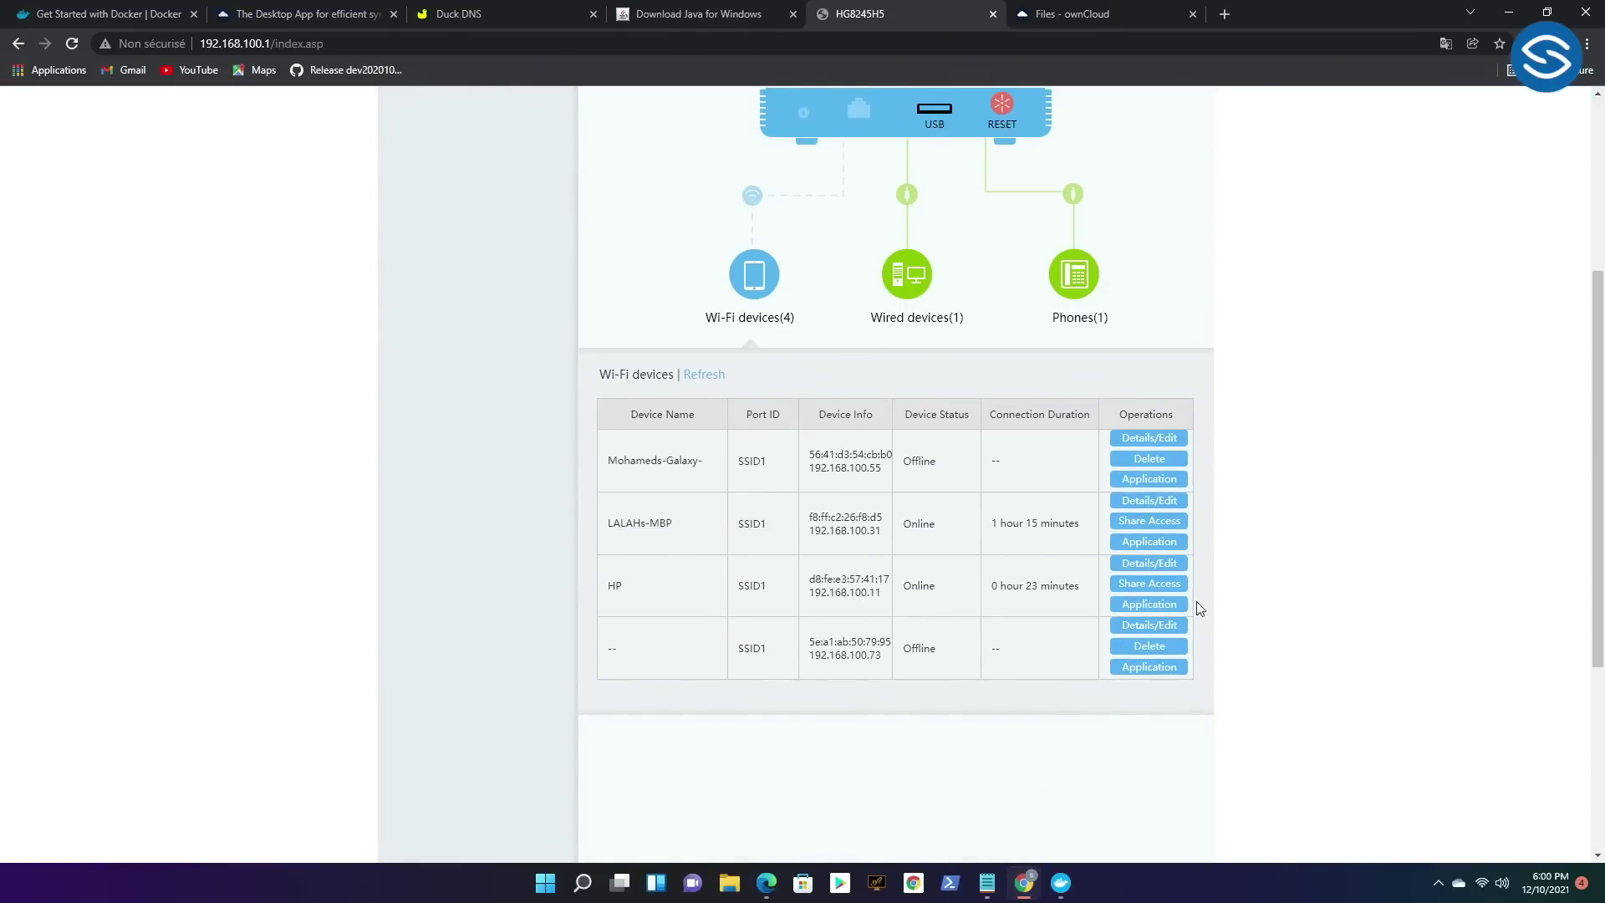
left_click(1164, 606)
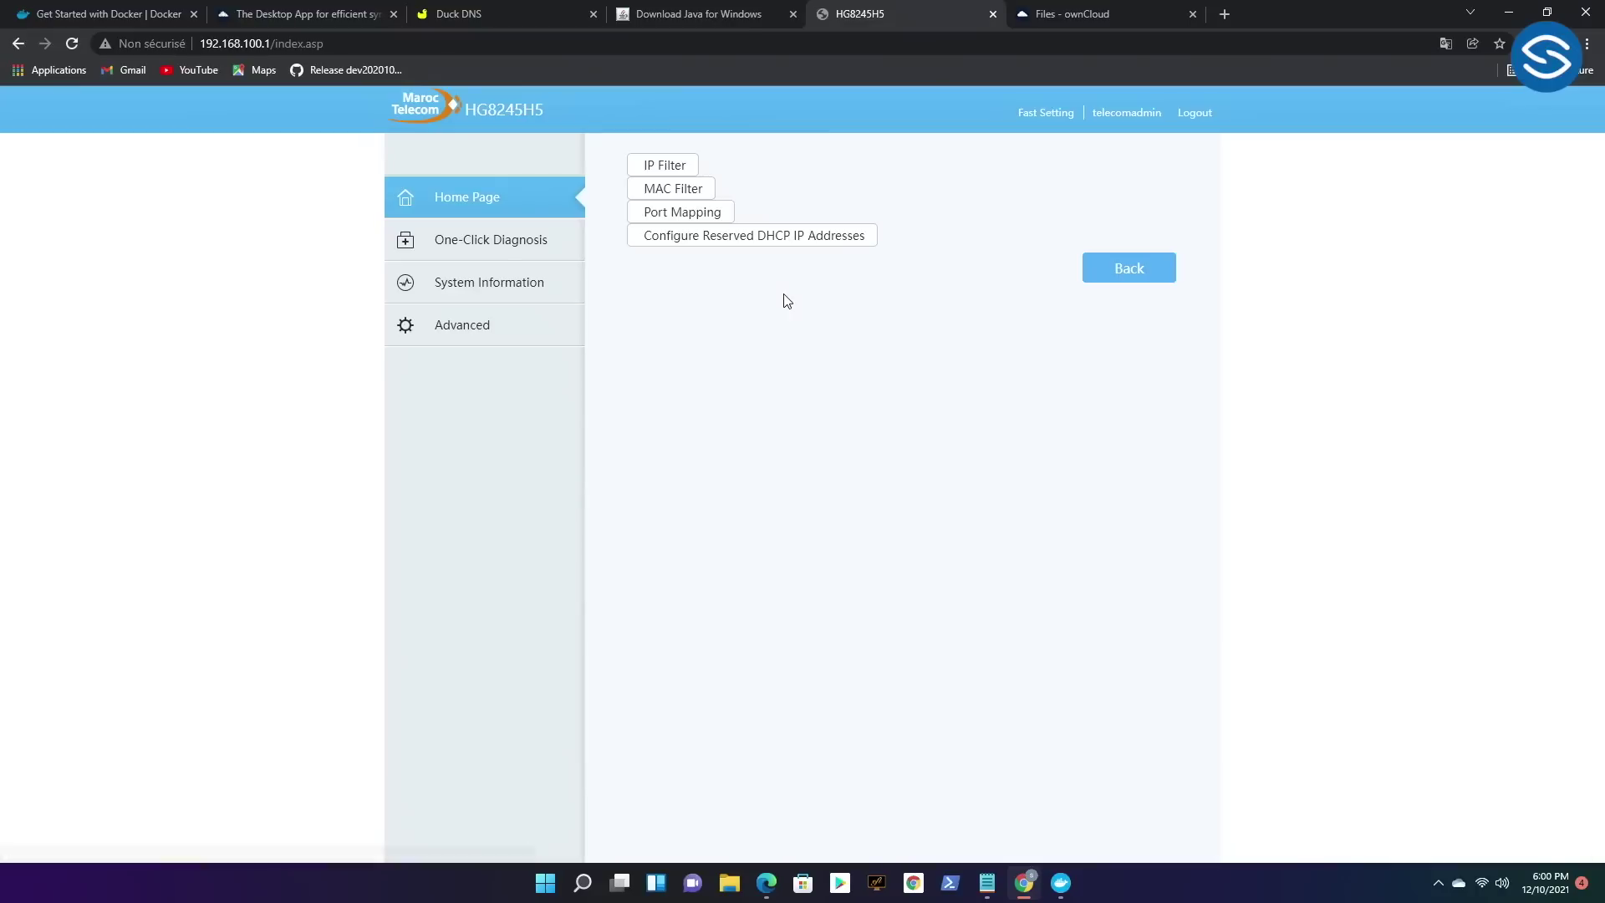
Open IPv4 Port Mapping for the HP computer and enter the mapping name owncloud.
left_click(691, 214)
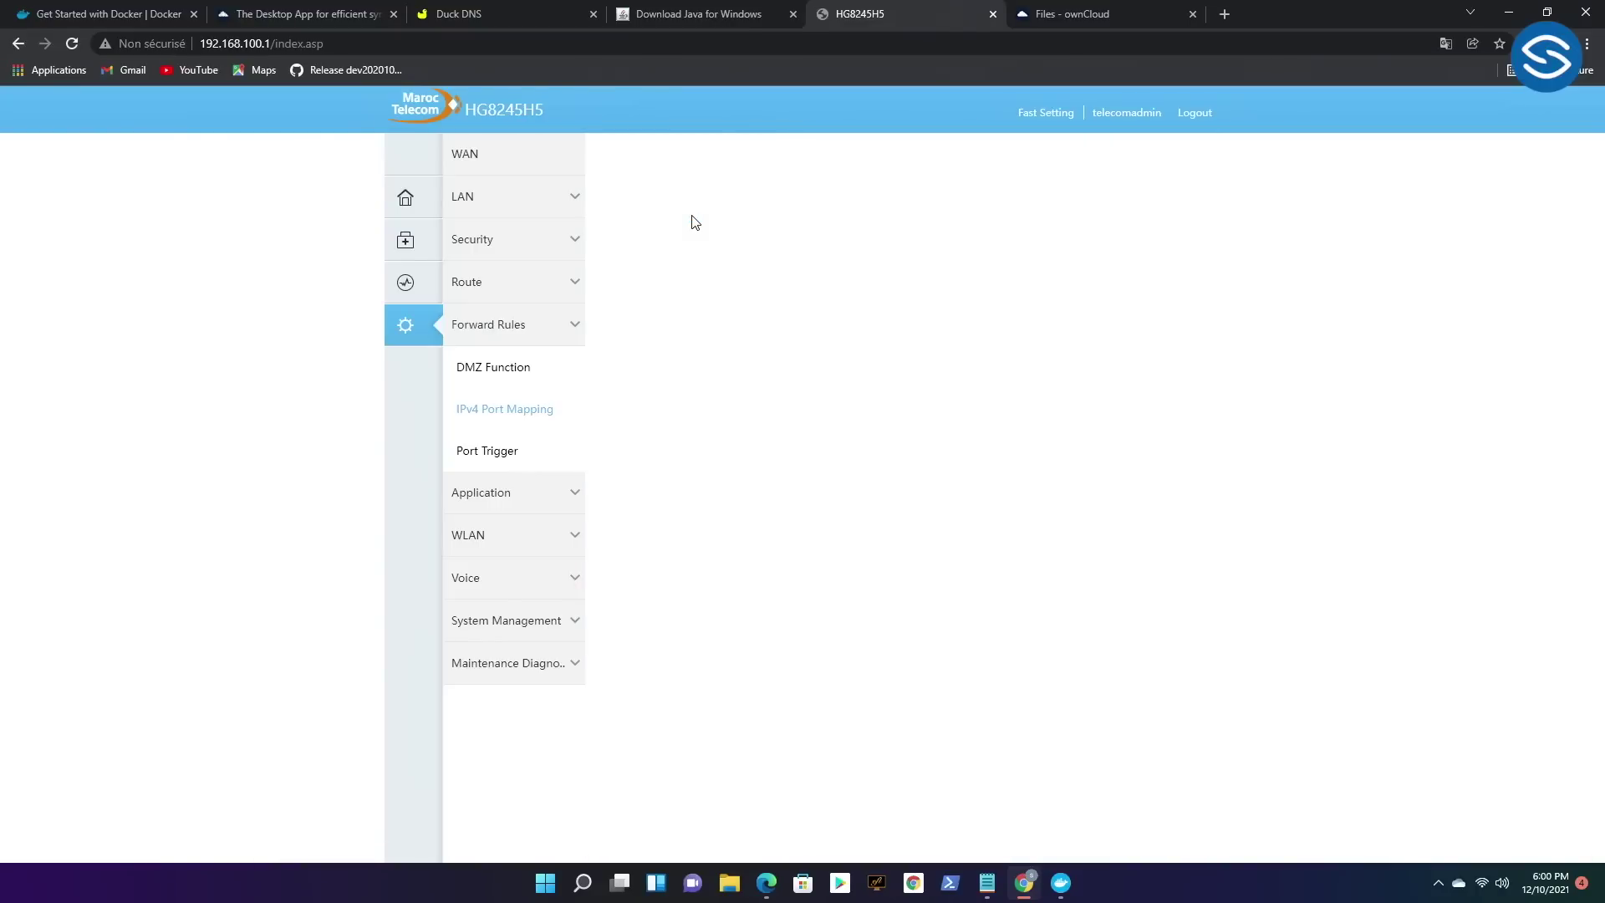
left_click(506, 414)
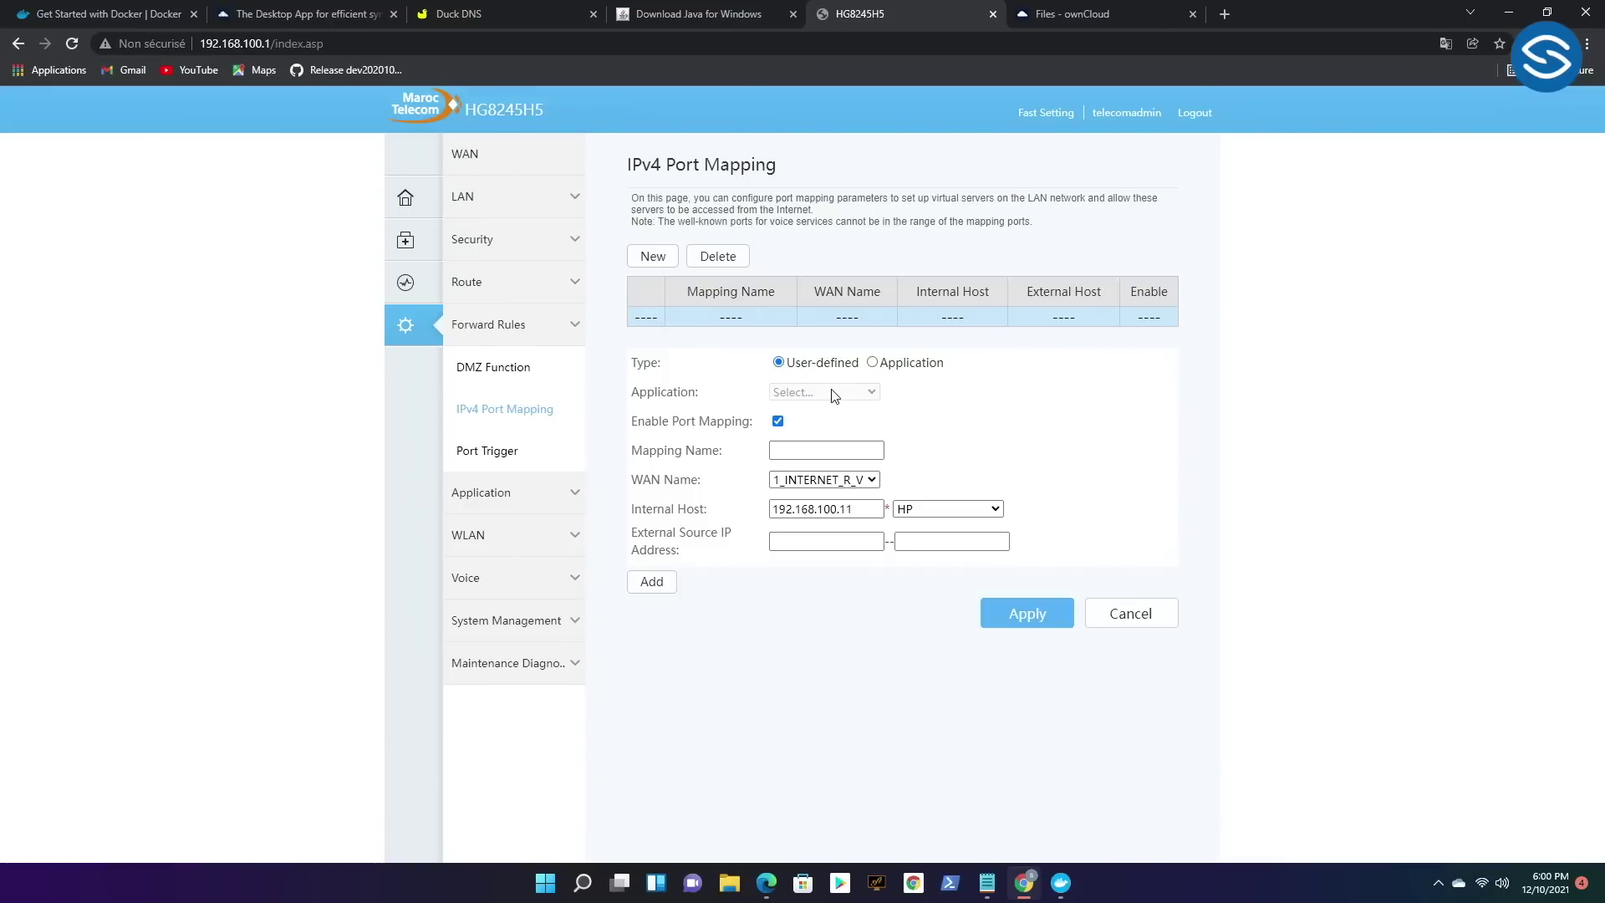
left_click(800, 453)
left_click(794, 446)
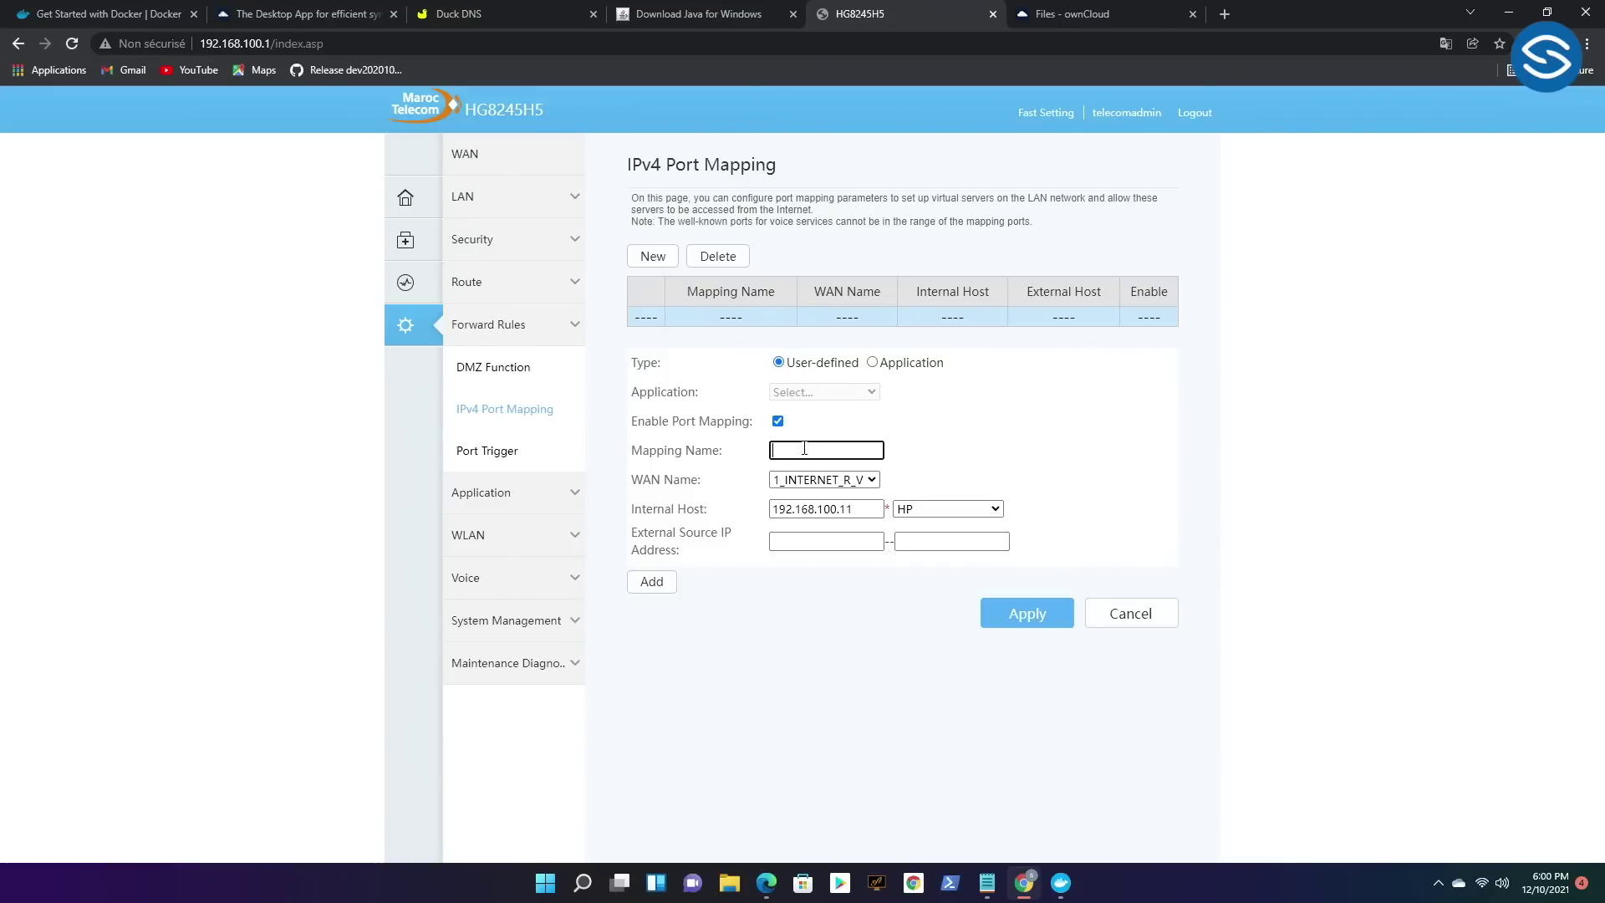
type("owncloud")
Set the mapping's internal host to HP at 192.168.100.11.
left_click(859, 509)
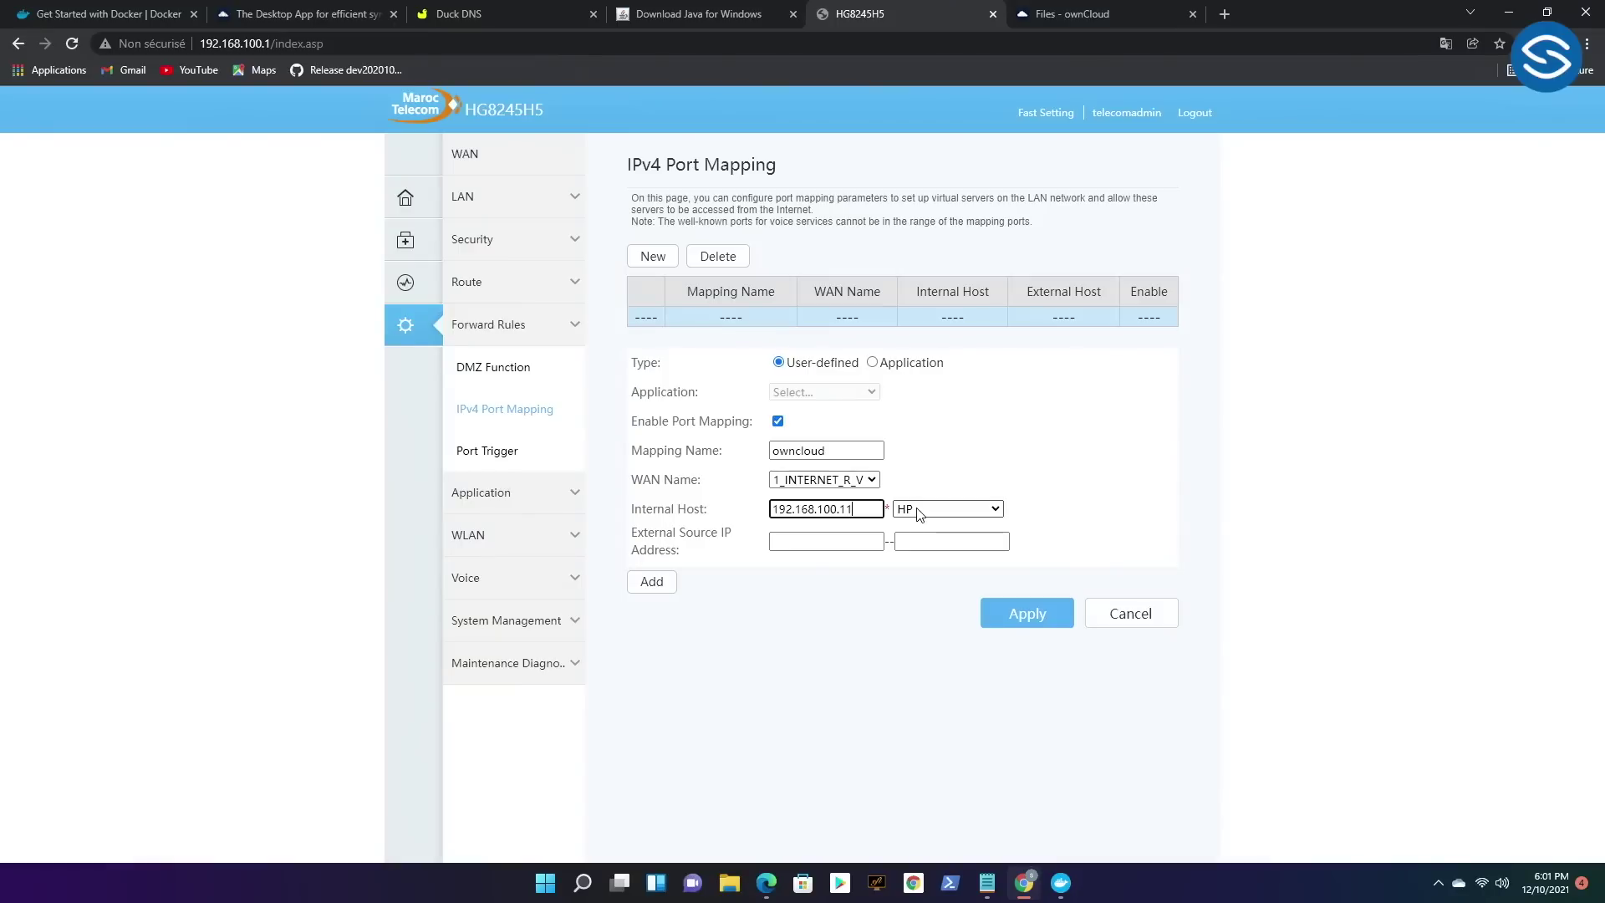
left_click(974, 511)
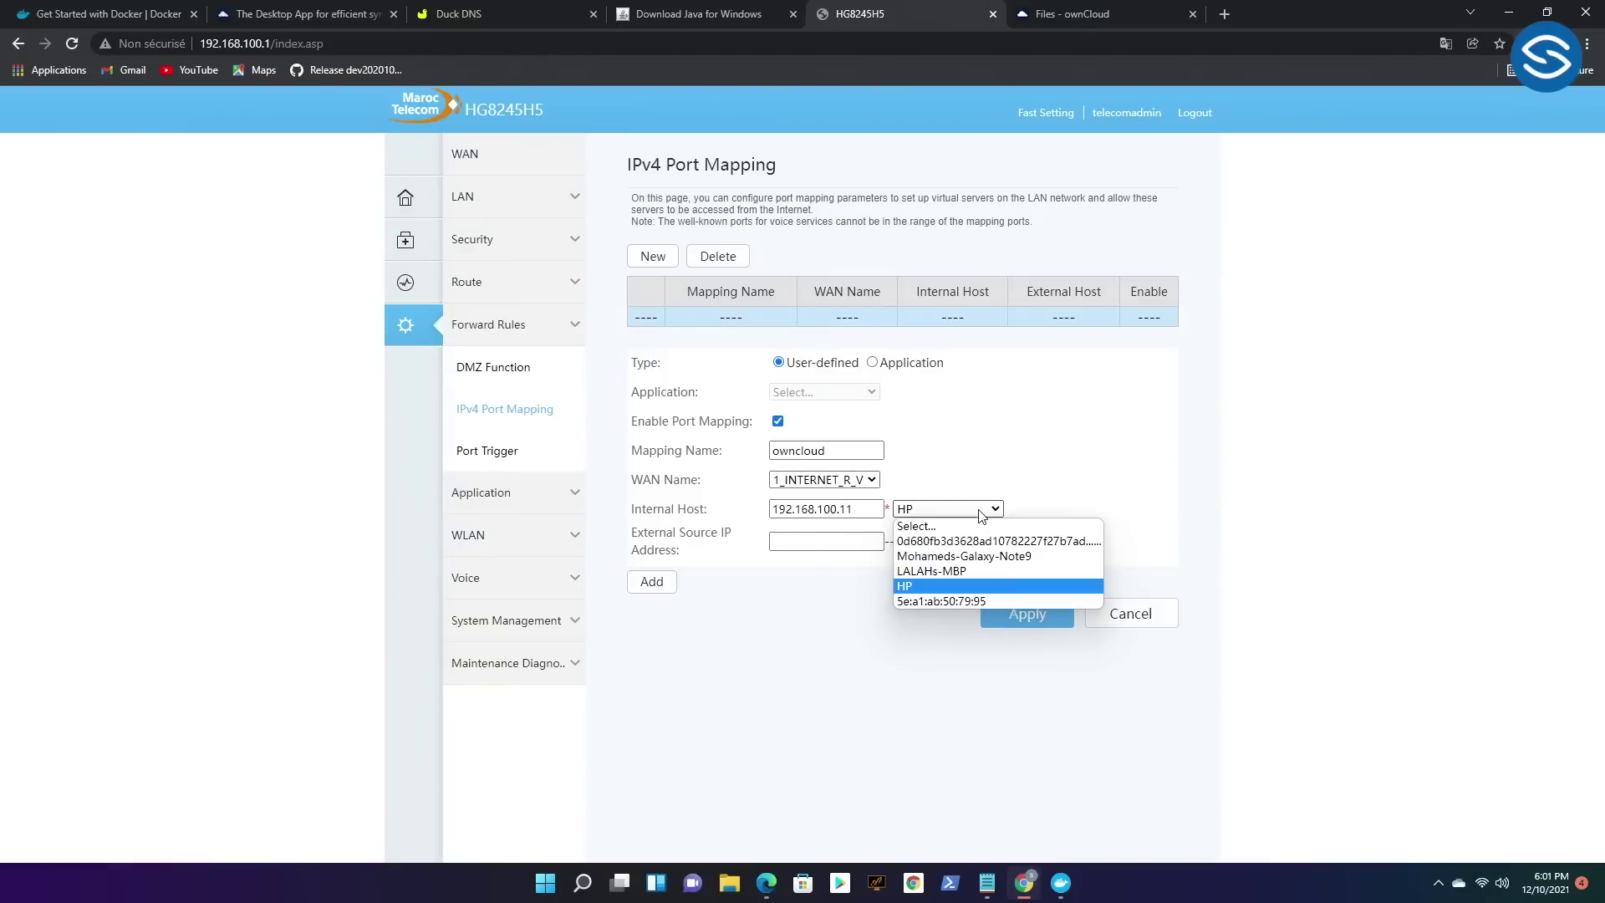
left_click(944, 576)
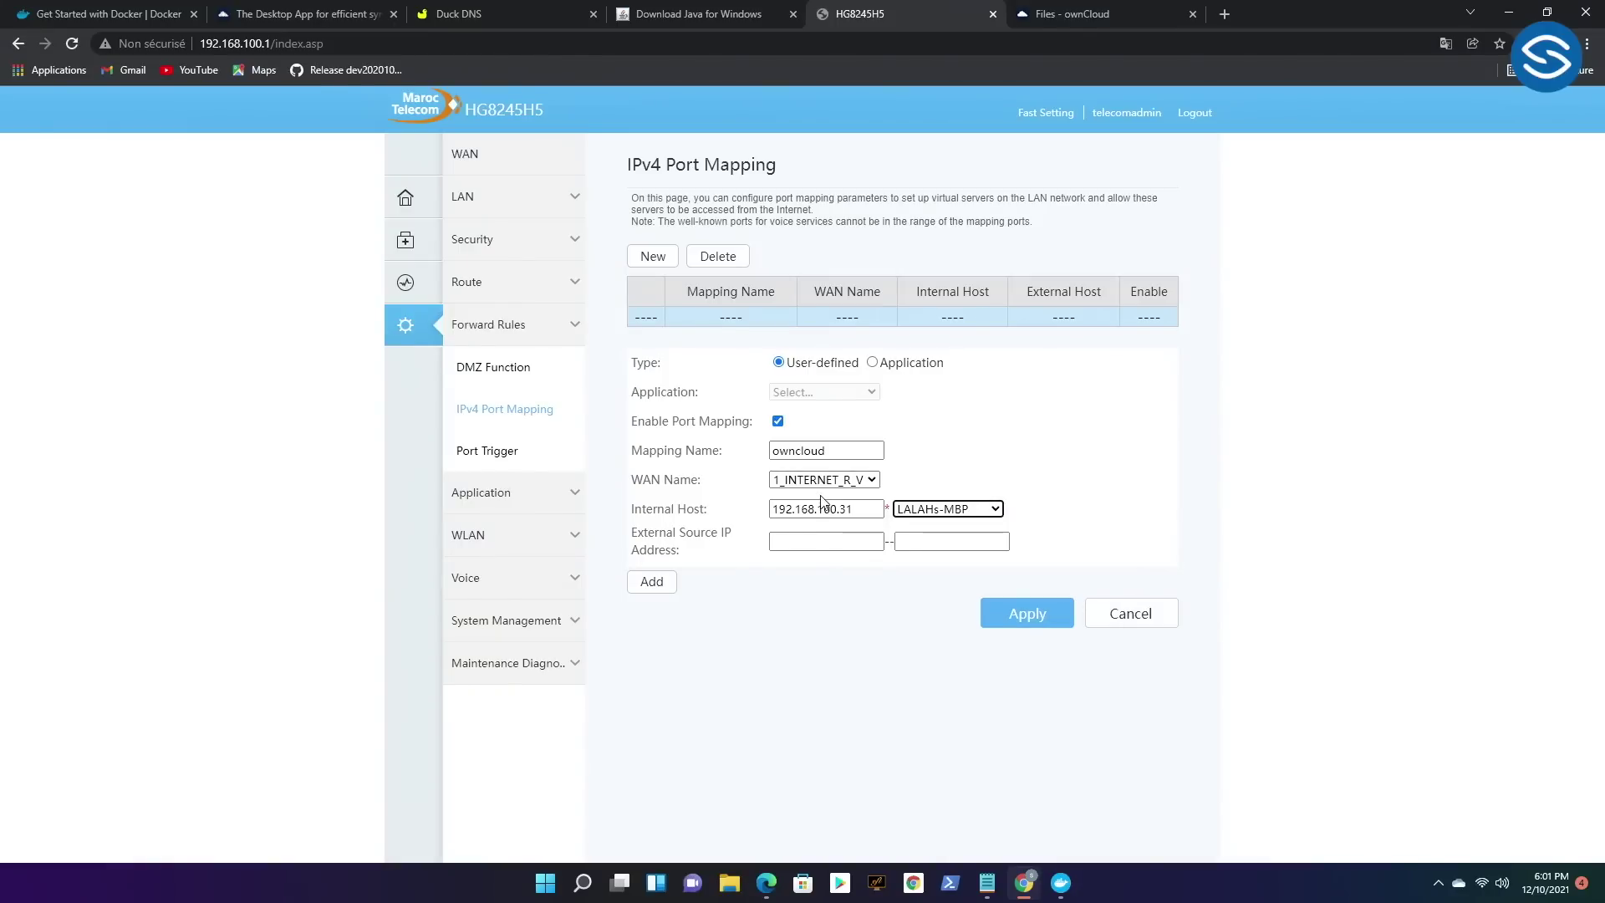
left_click(988, 510)
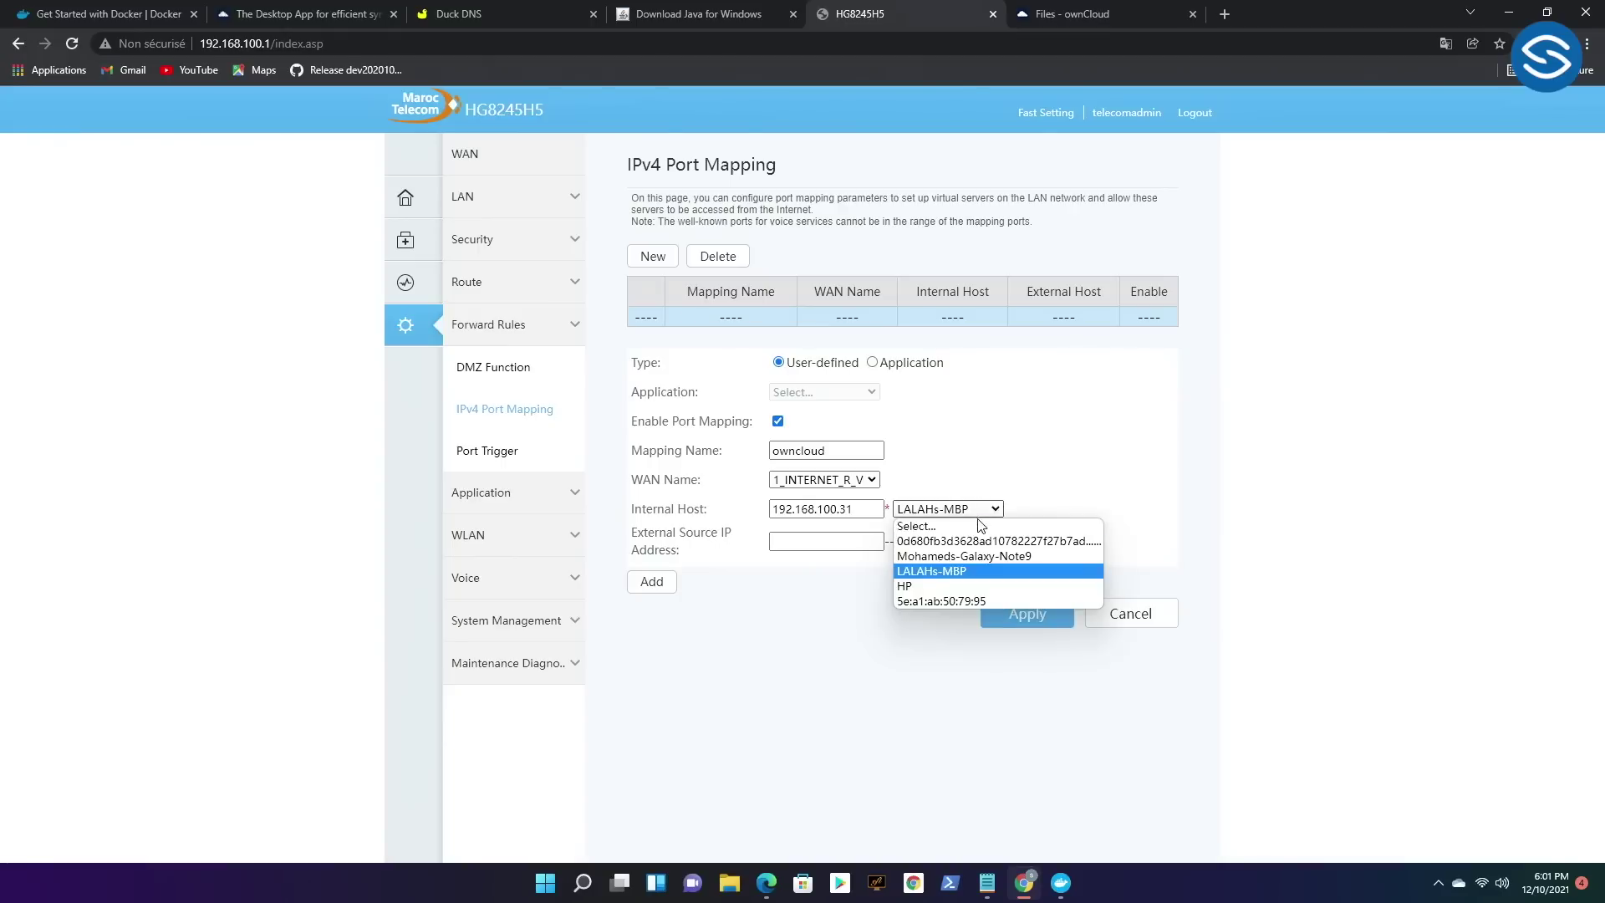
left_click(921, 586)
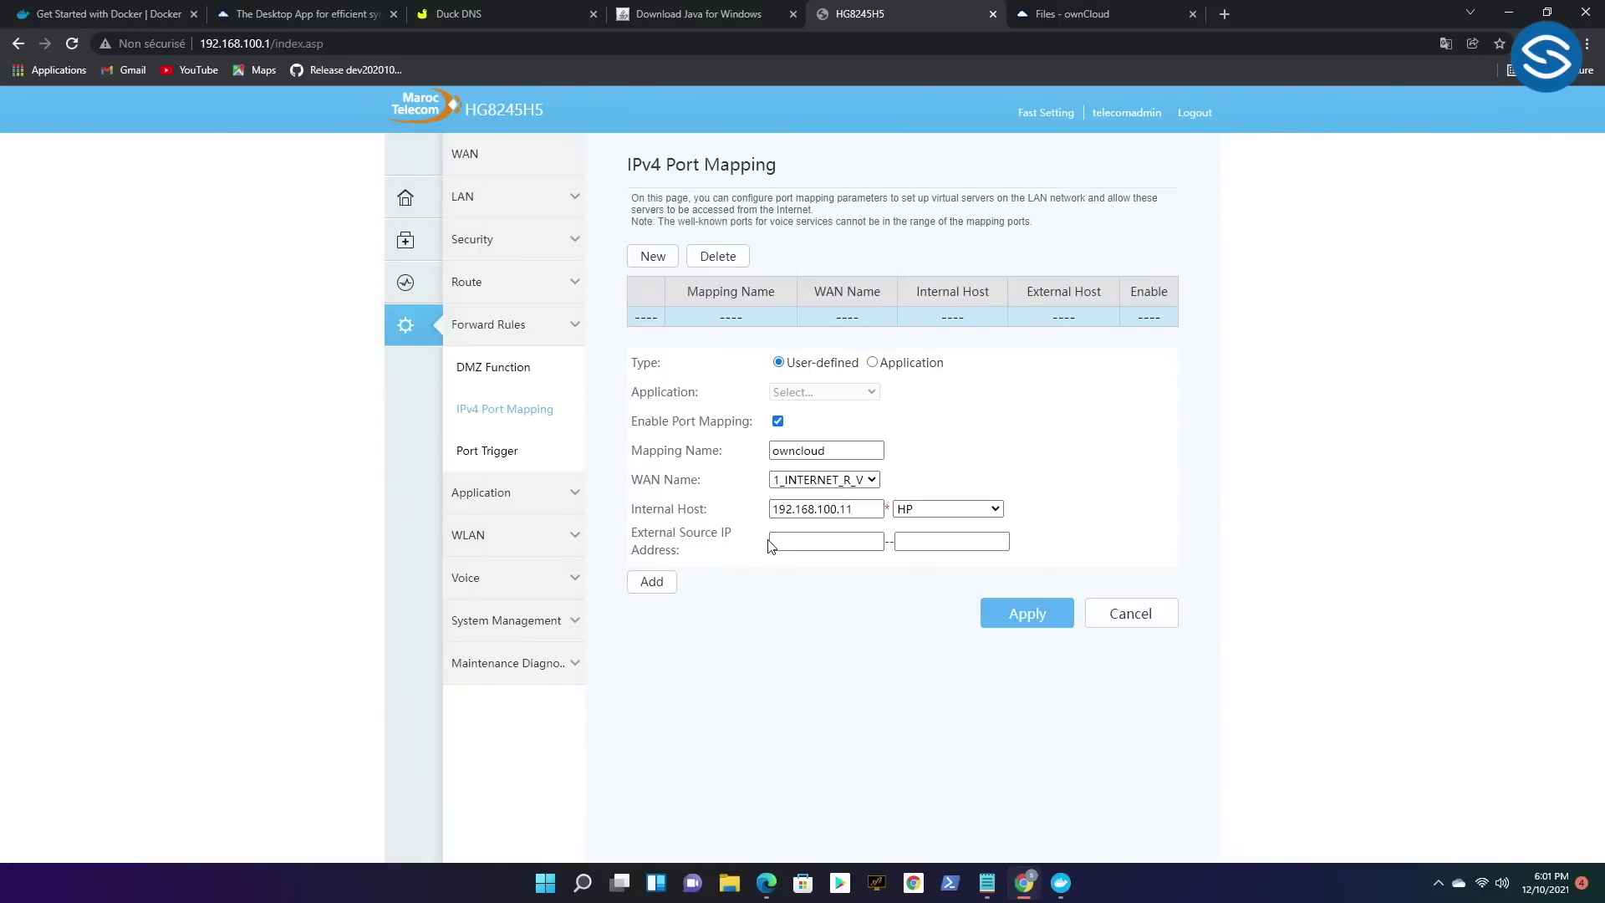
Add a TCP rule forwarding external port 8080 to internal port 8080–8080 and apply the mapping.
left_click(653, 583)
scroll(742, 563, "down", 1)
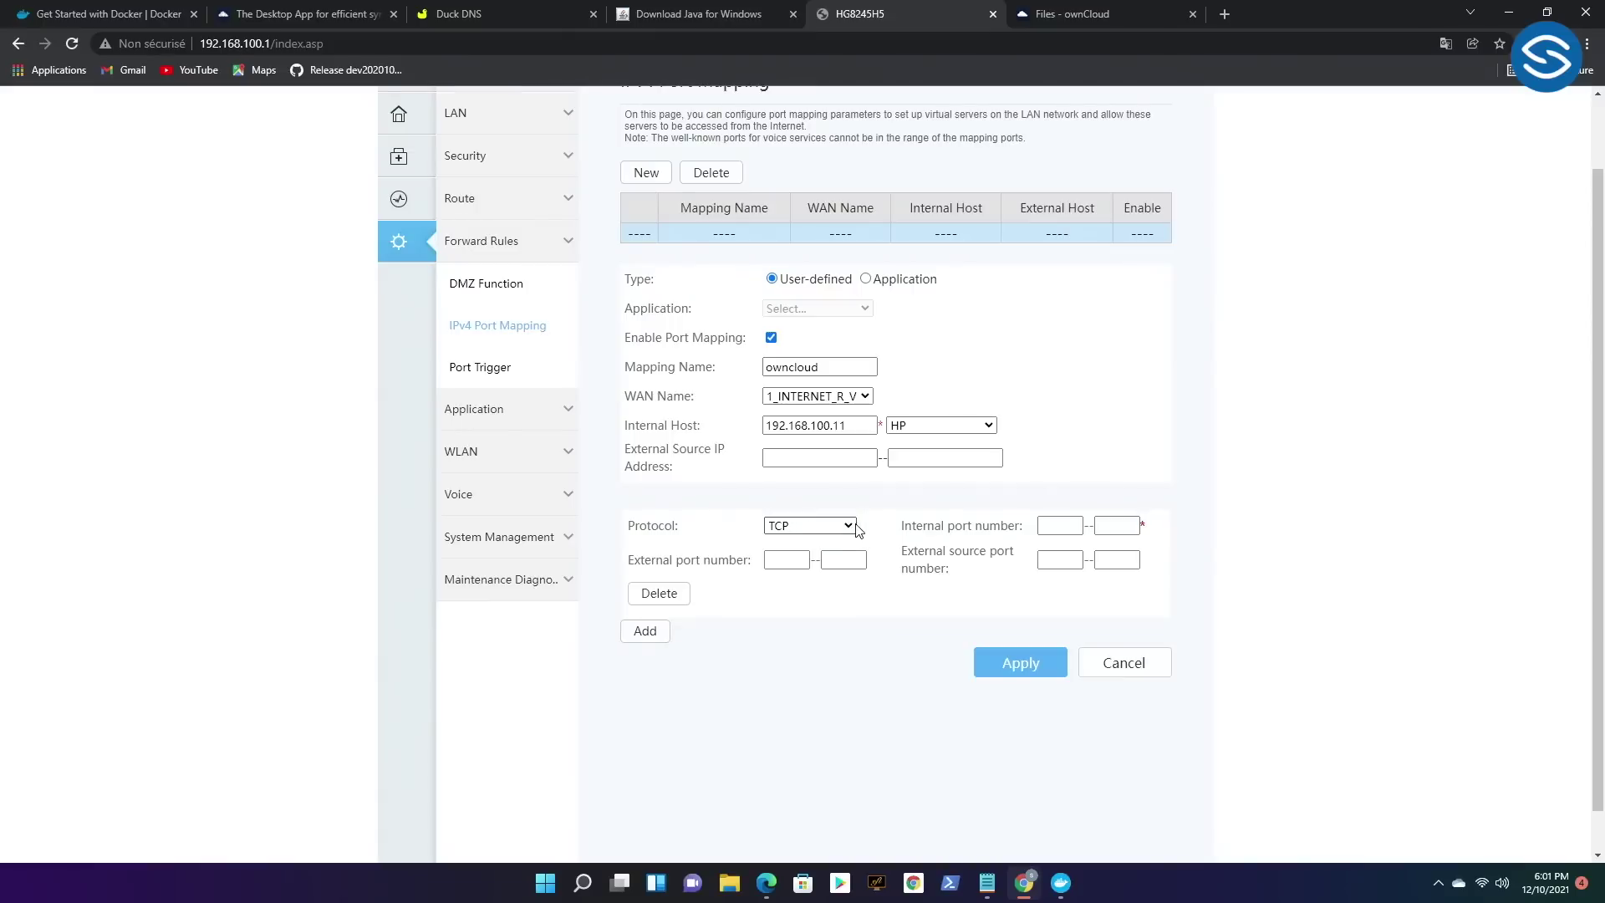
left_click(772, 559)
type("8080")
left_click(836, 557)
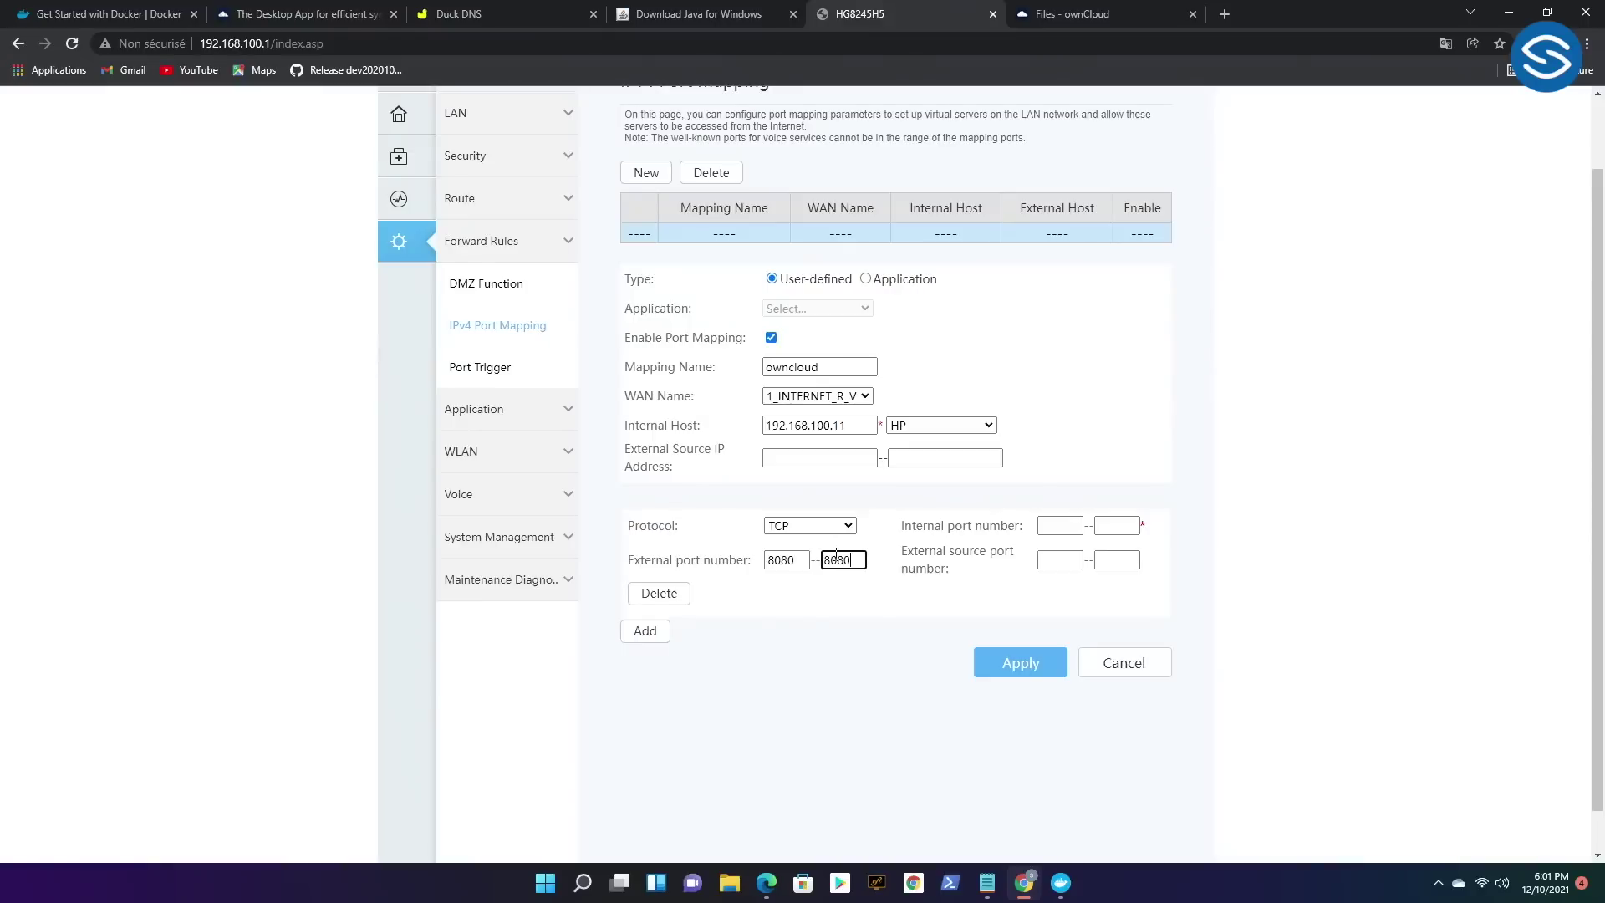
left_click(1048, 522)
type("8080")
left_click(1111, 522)
type("8080")
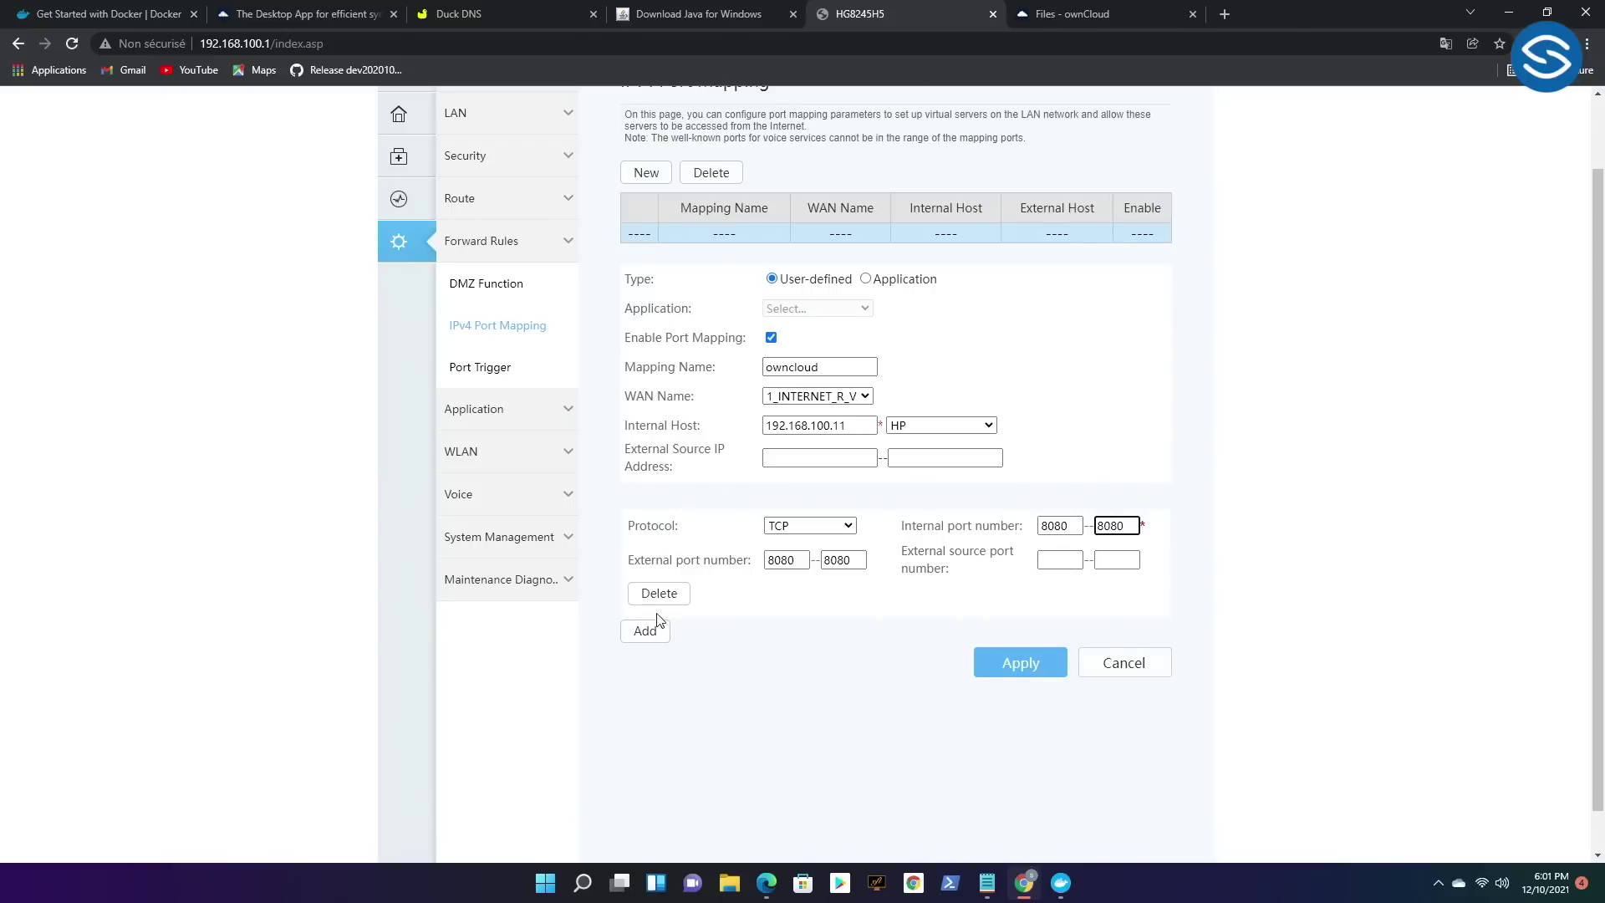
left_click(1016, 662)
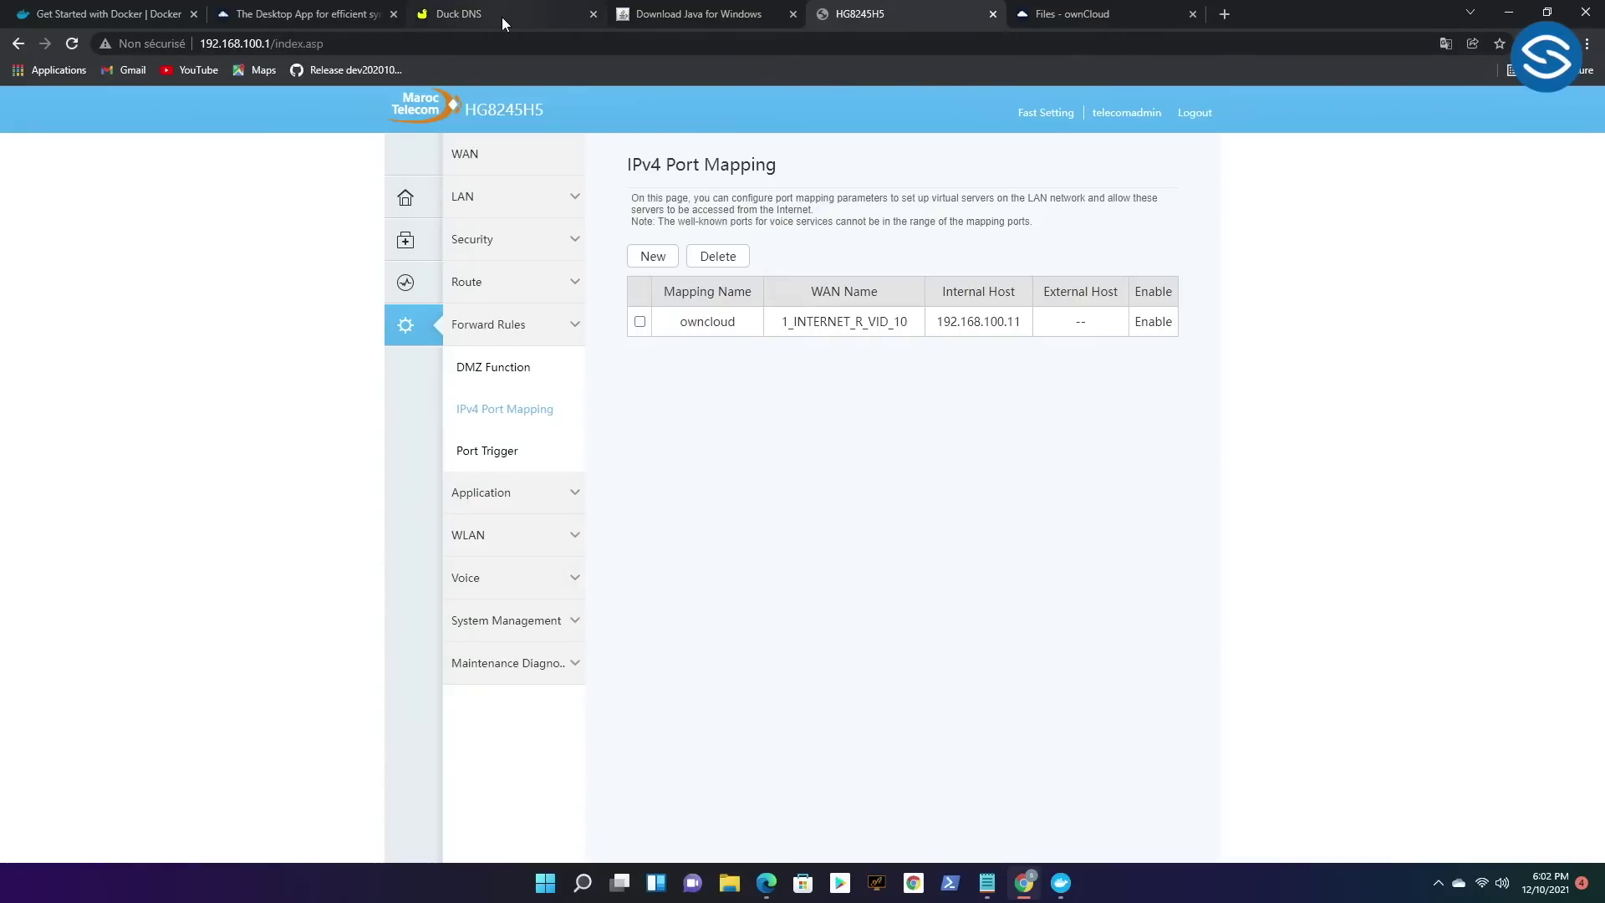
Sign in to Duck DNS with Google and check the account e-mail and free account type.
left_click(438, 19)
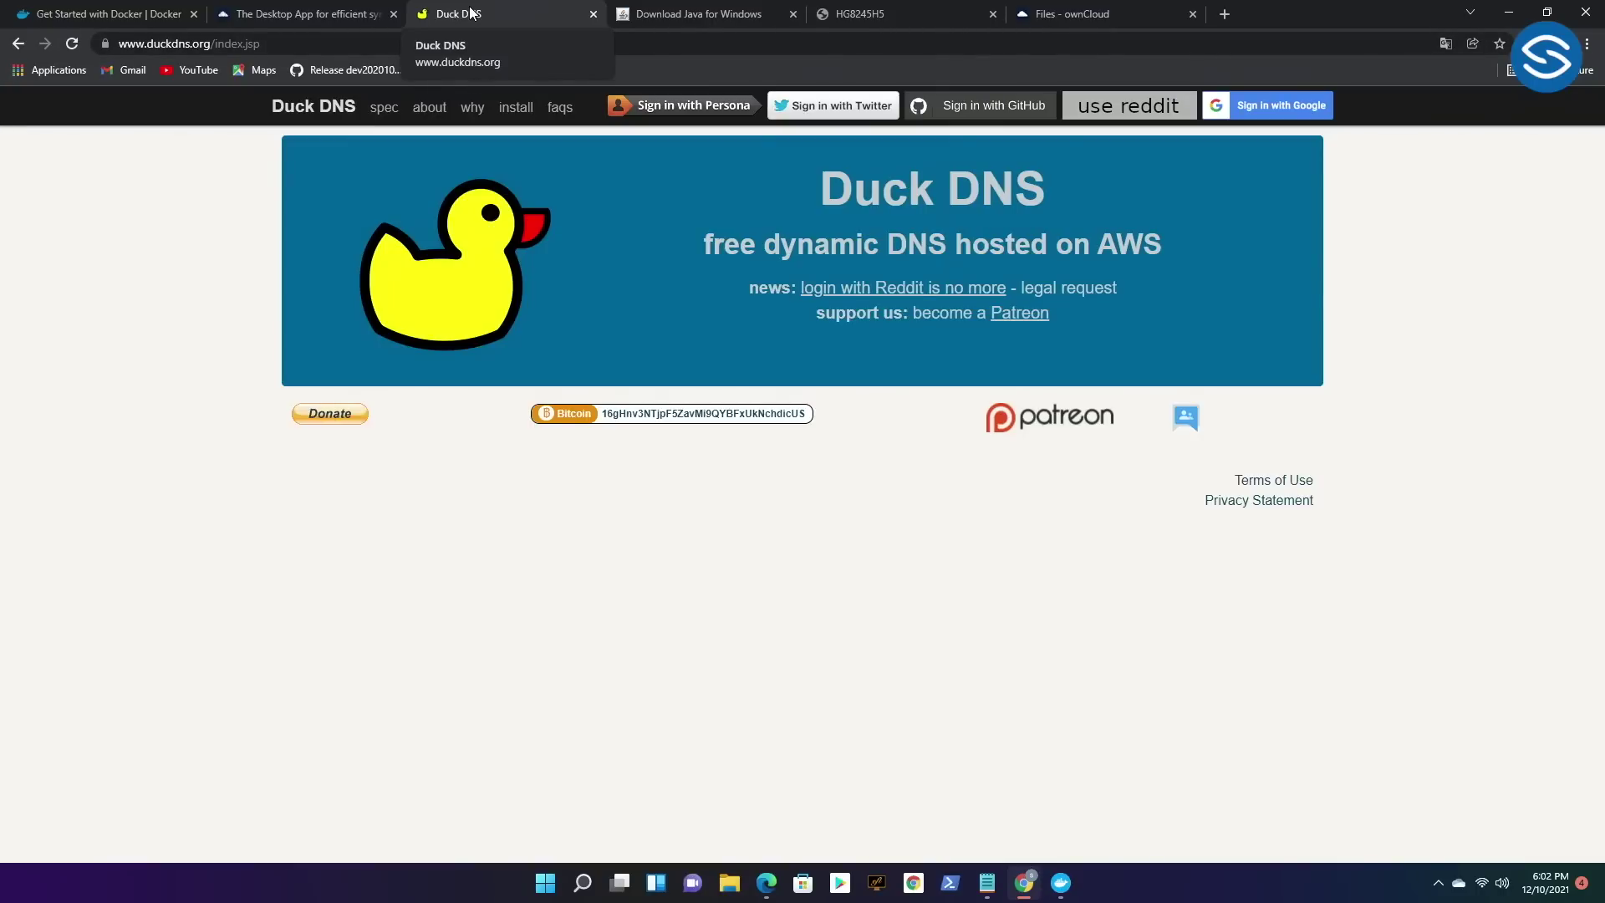
left_click(1225, 113)
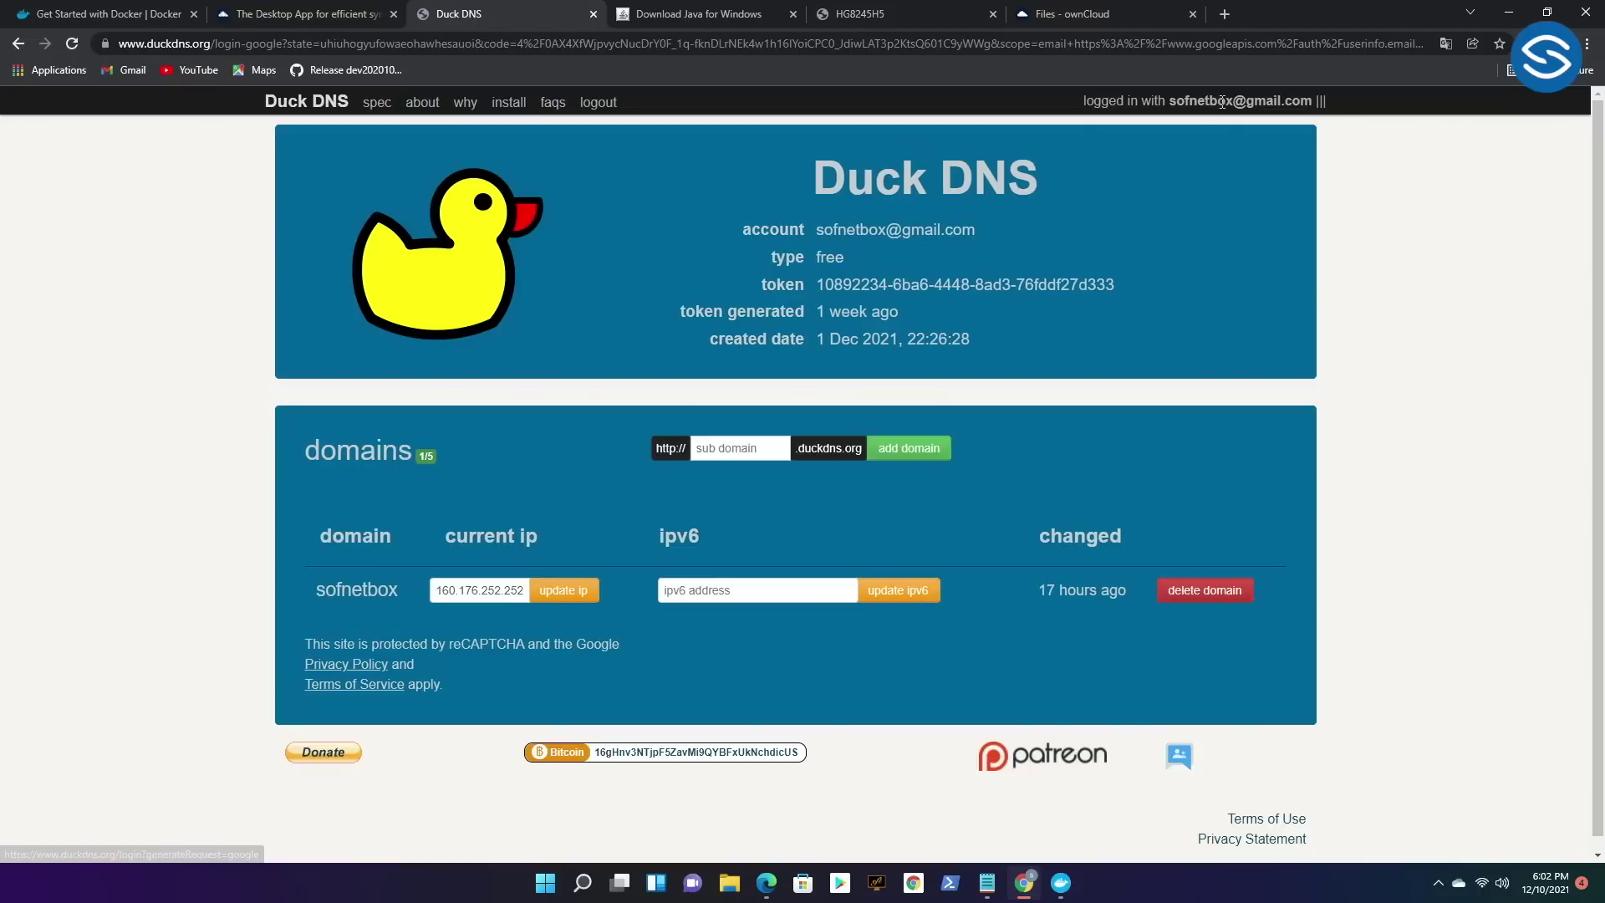
left_click_drag(821, 230, 1016, 235)
left_click(1045, 246)
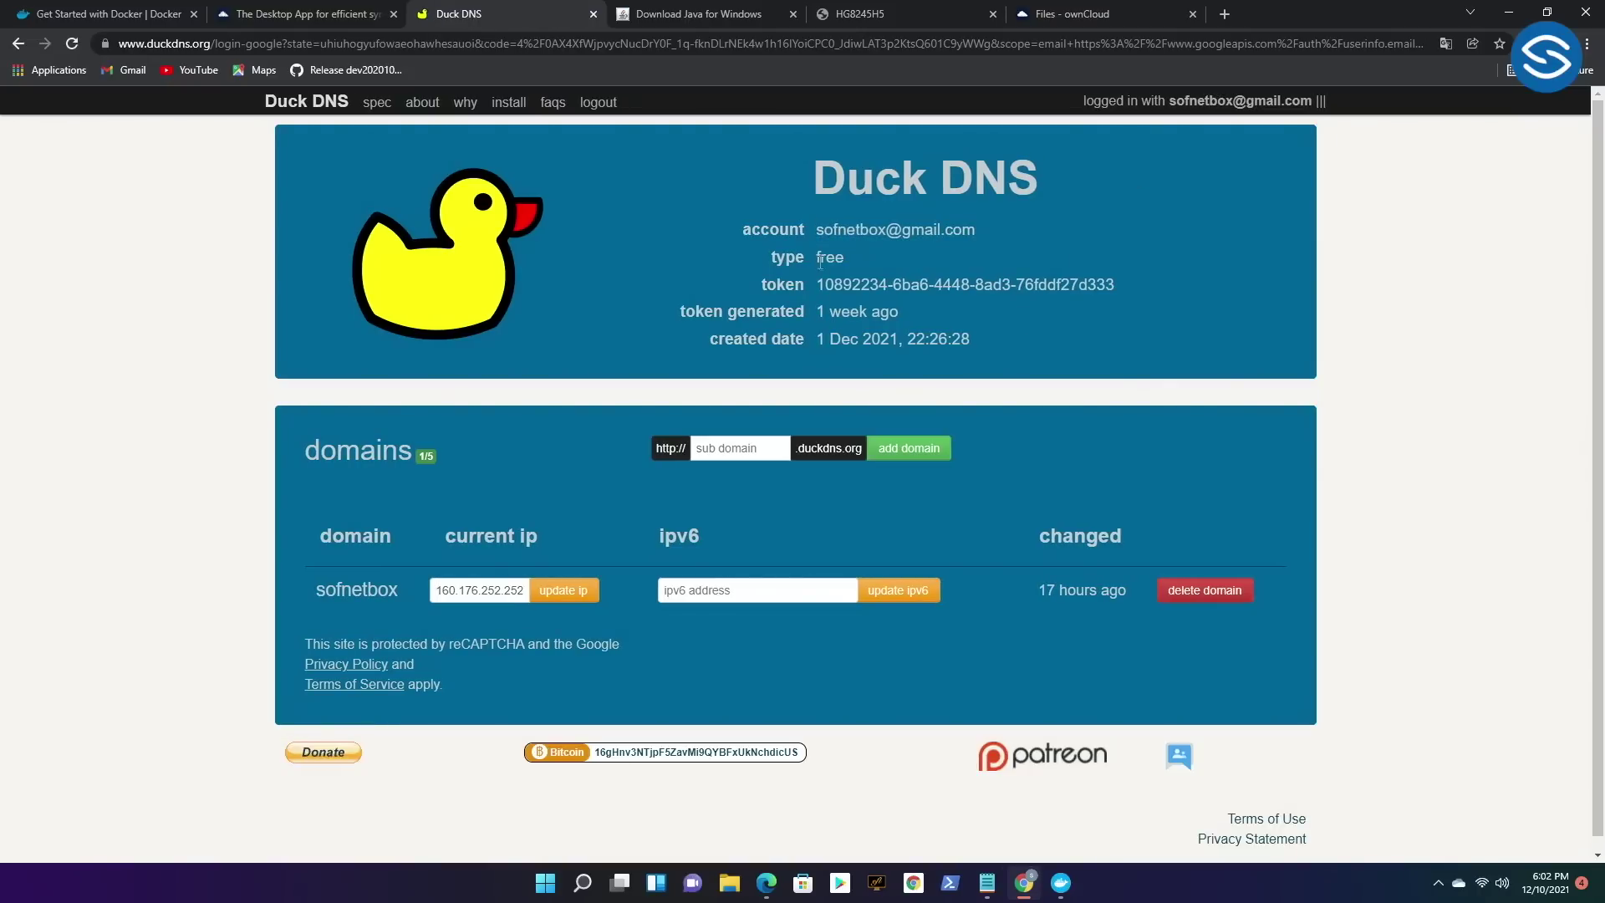
left_click_drag(813, 258, 851, 256)
left_click(910, 265)
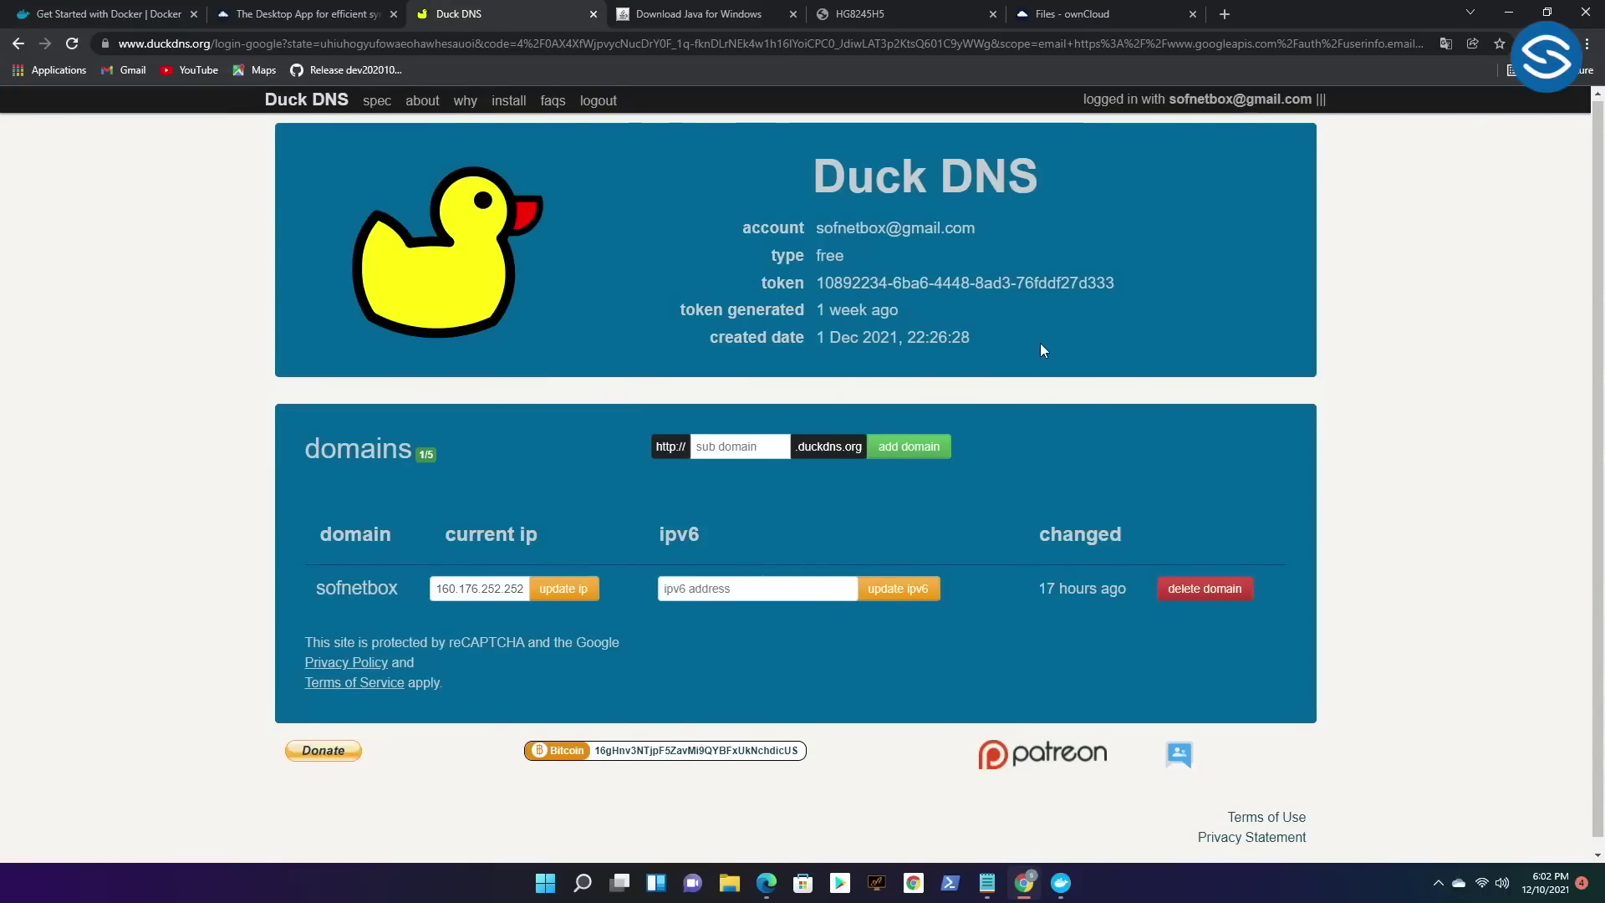
Review the registered domain and its current IP, then go to the install page.
scroll(936, 363, "down", 1)
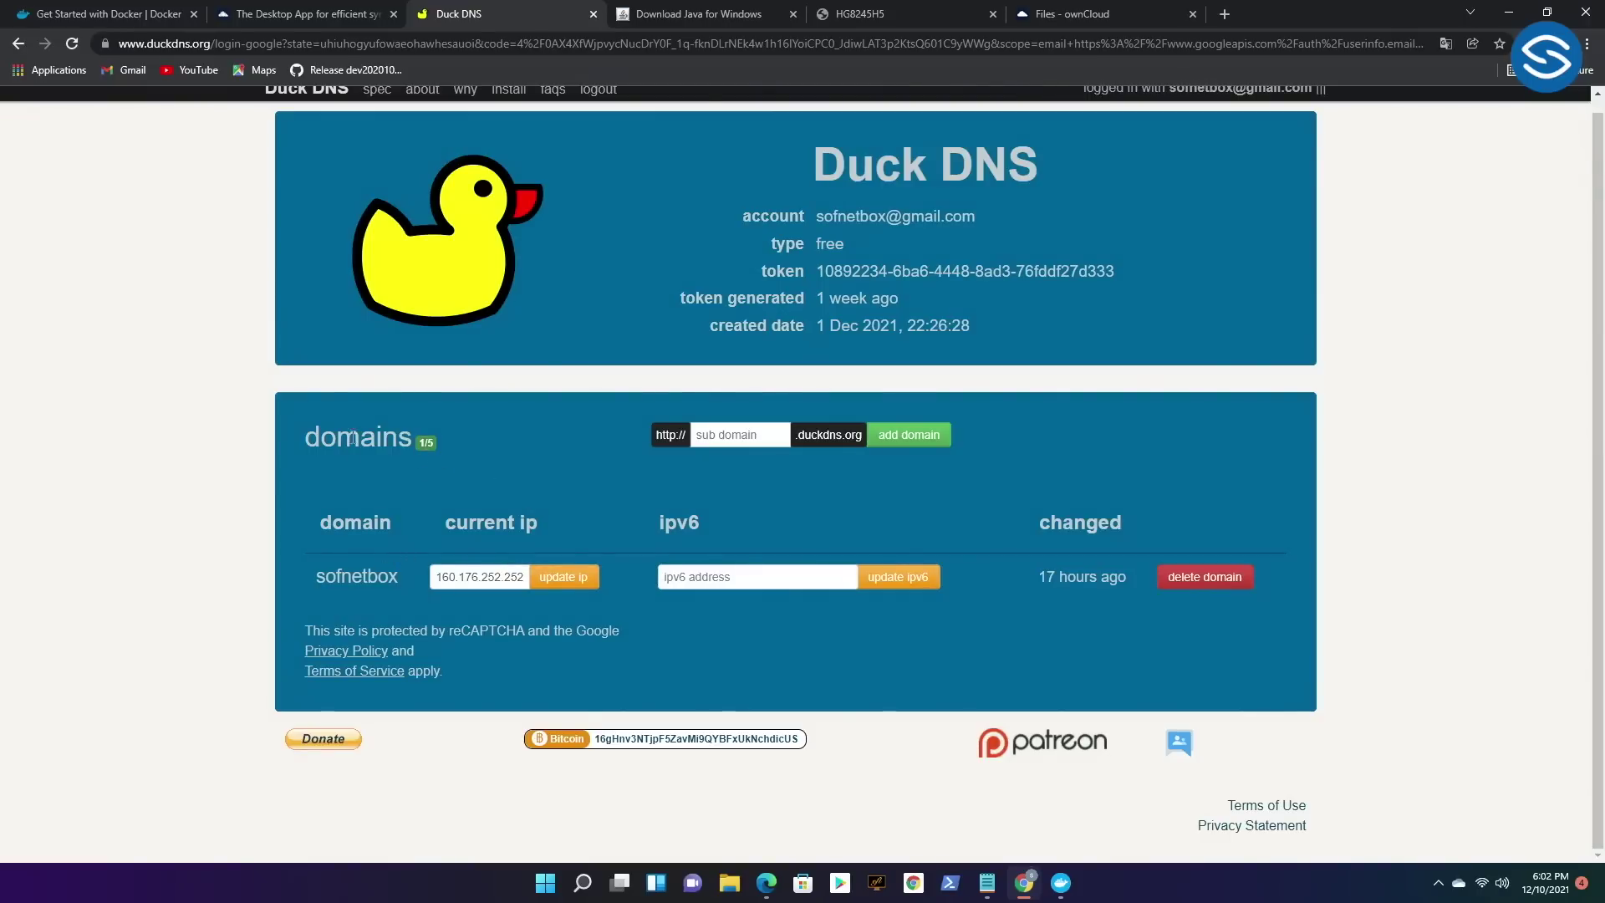
left_click_drag(309, 578, 408, 582)
left_click(401, 602)
left_click_drag(438, 578, 525, 580)
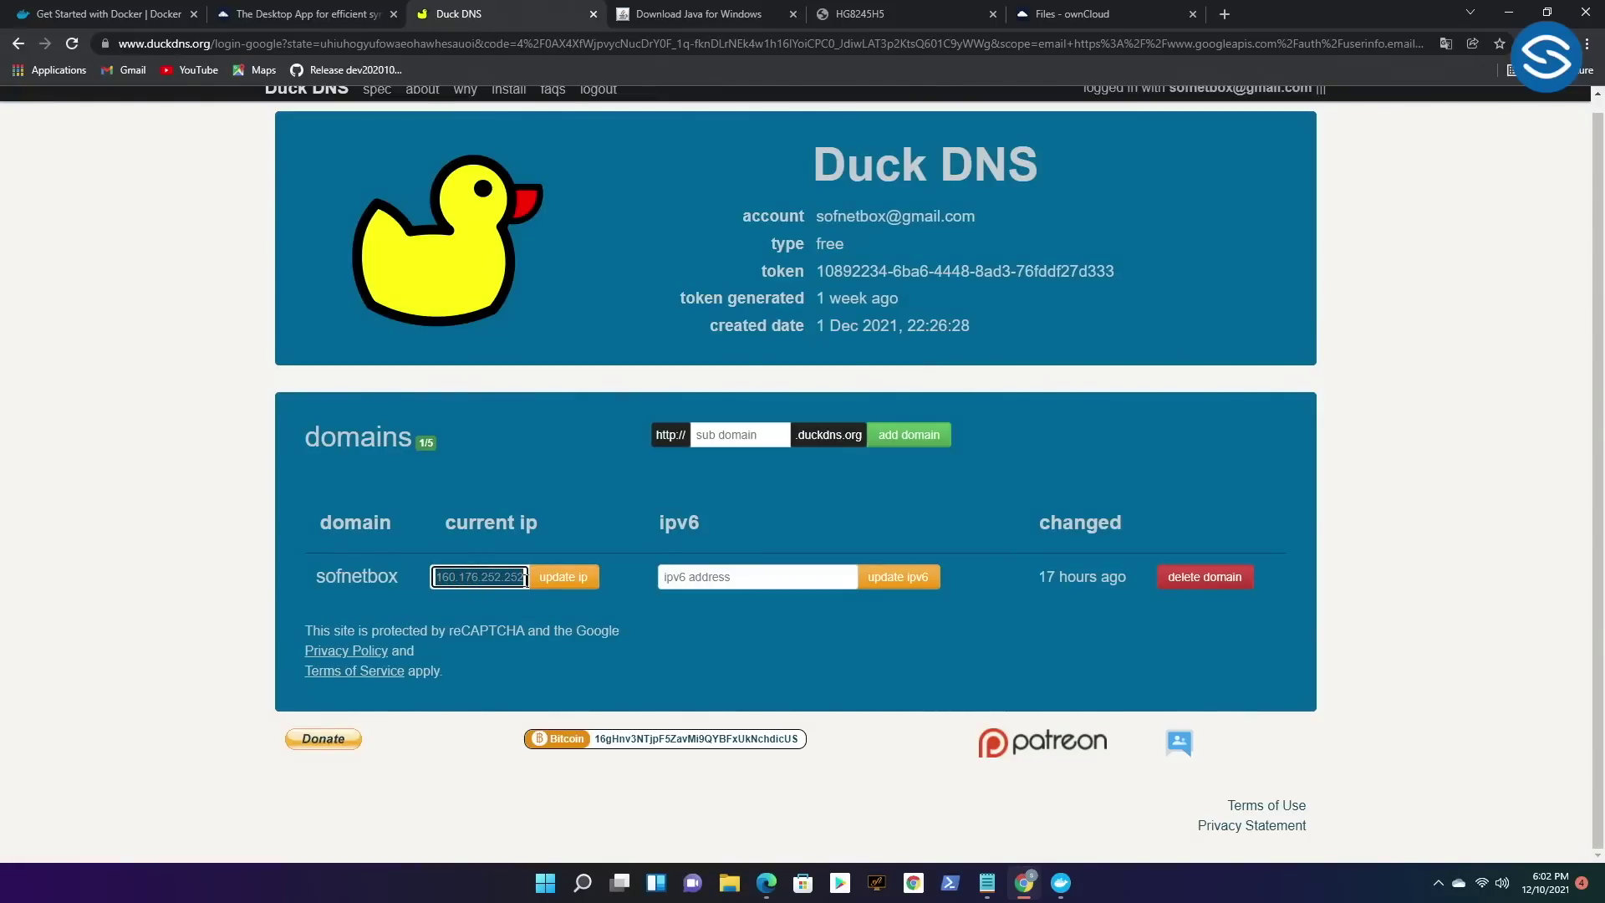
left_click(488, 564)
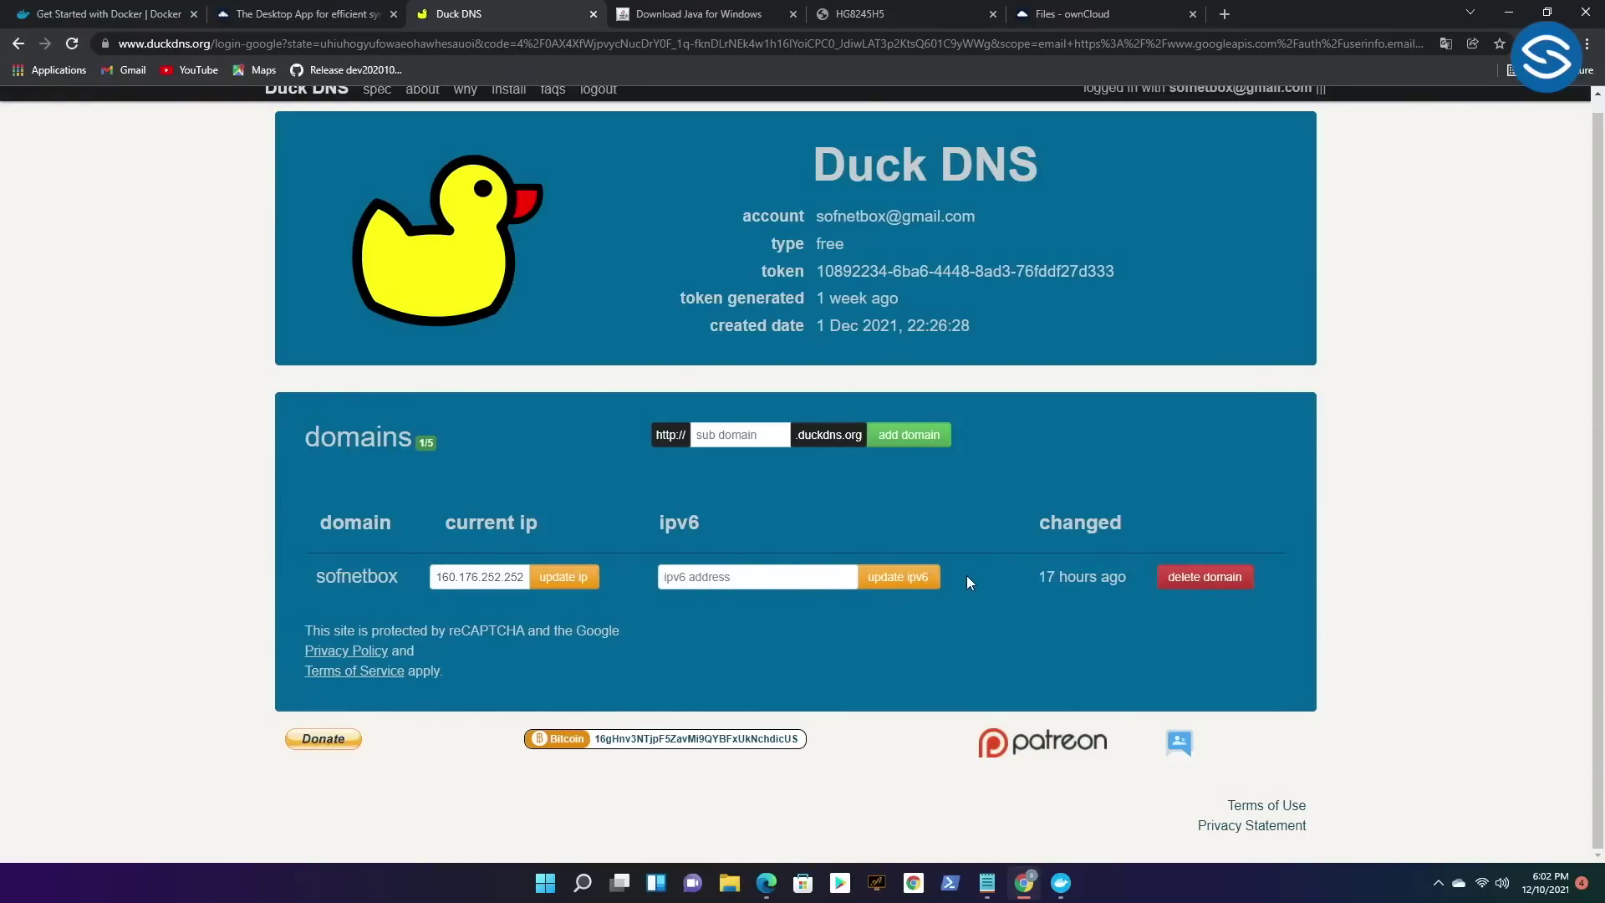
scroll(949, 512, "up", 1)
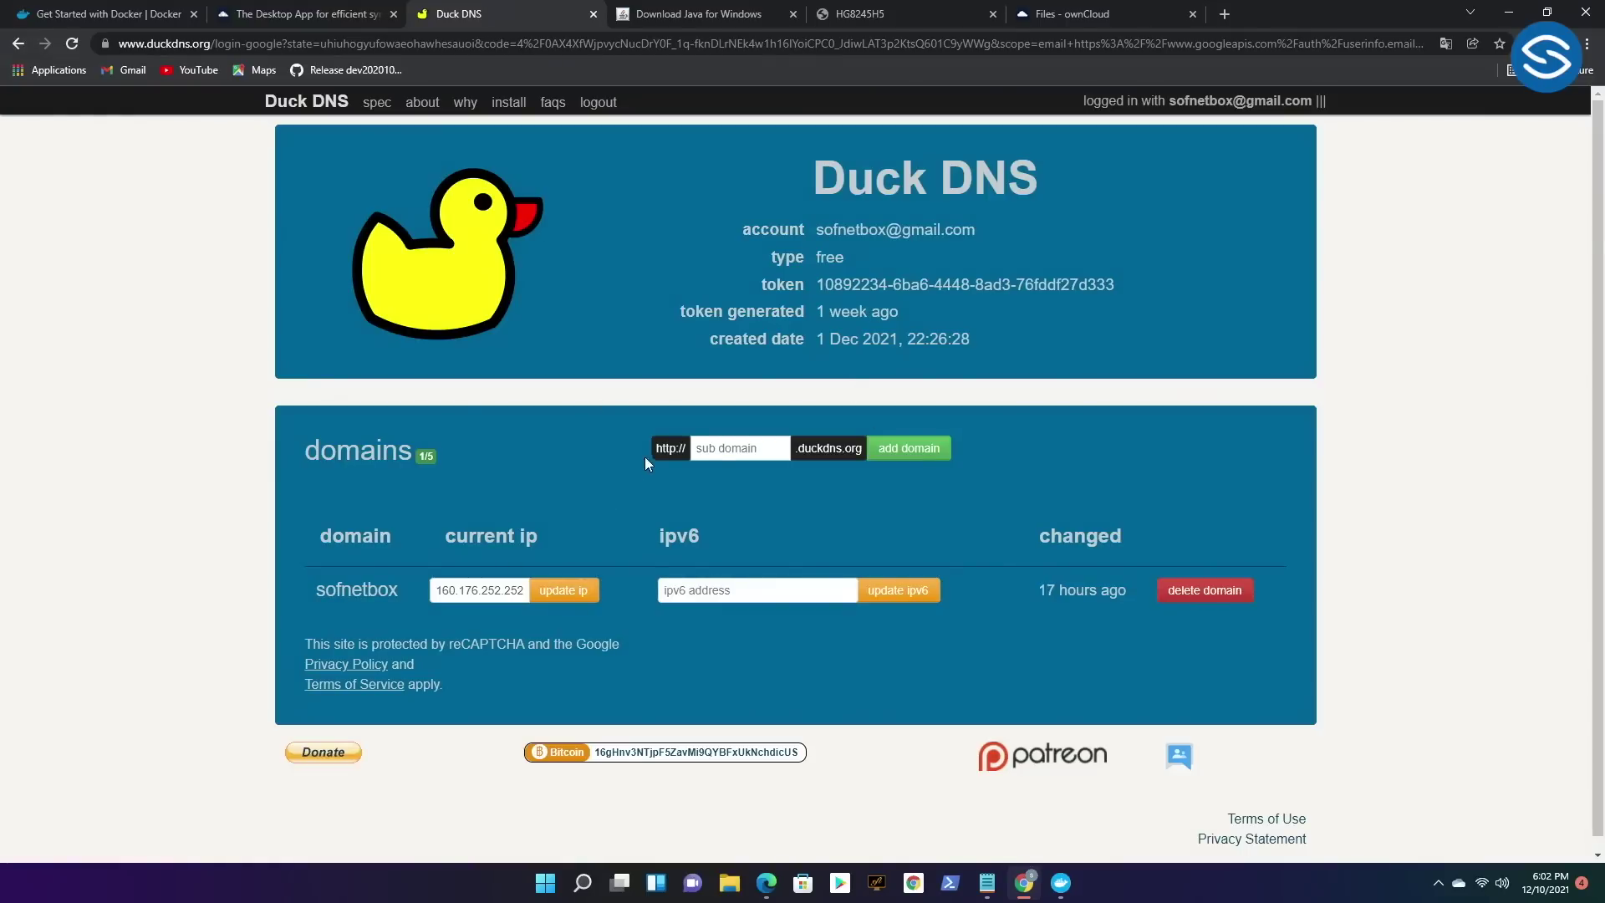
left_click(726, 447)
type("y")
left_click(506, 103)
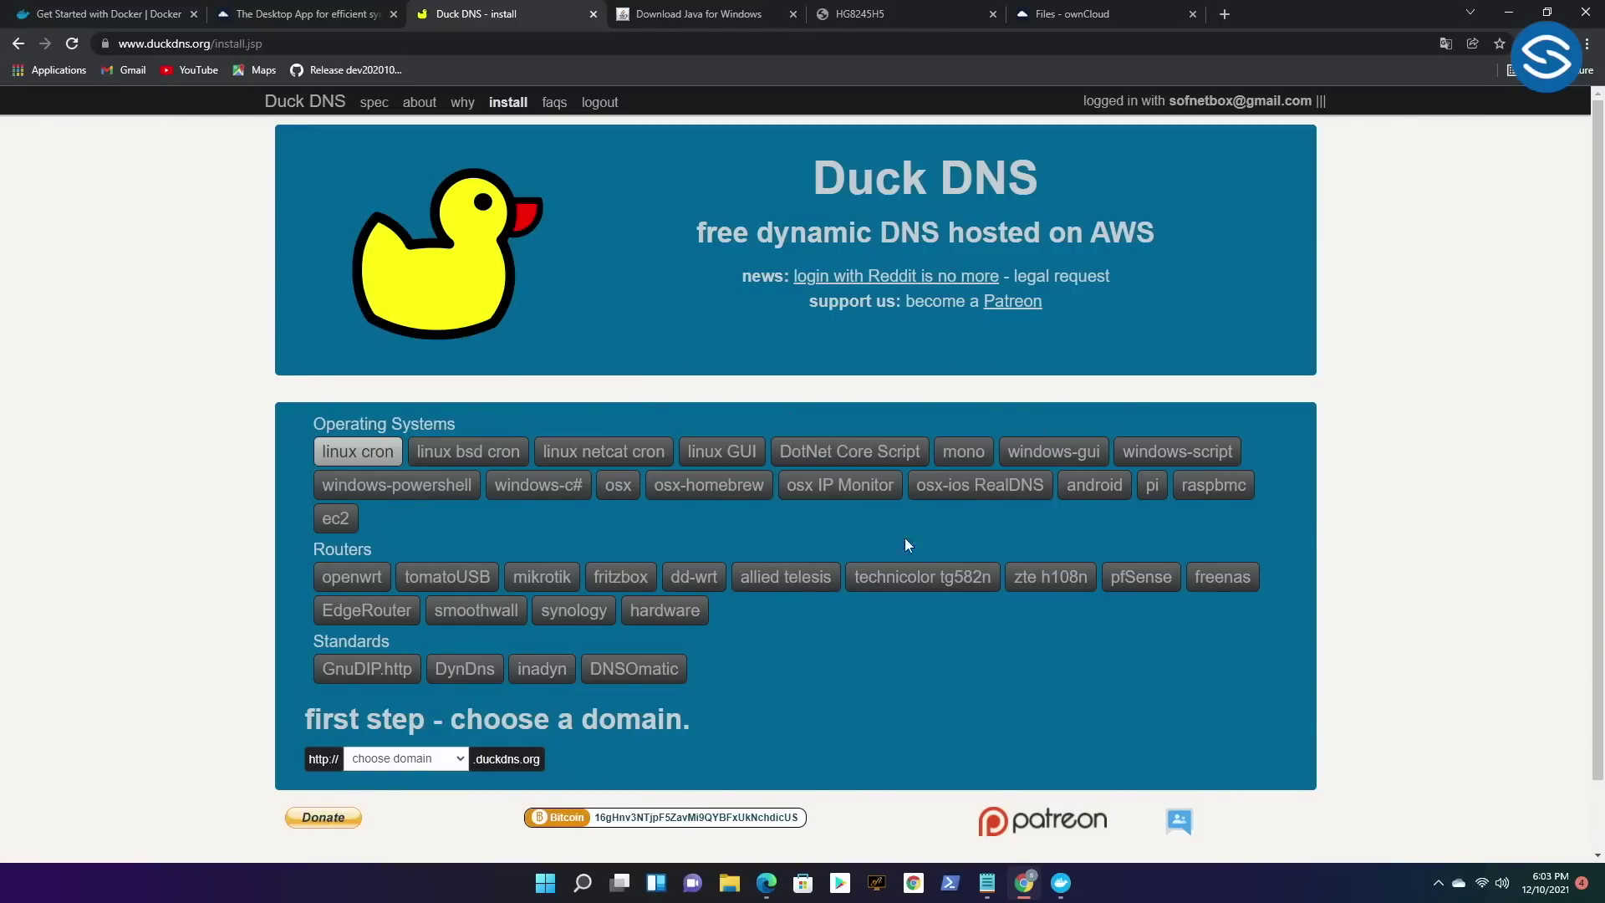
Show the Duck DNS windows-gui client instructions for the account's registered domain.
left_click(1039, 455)
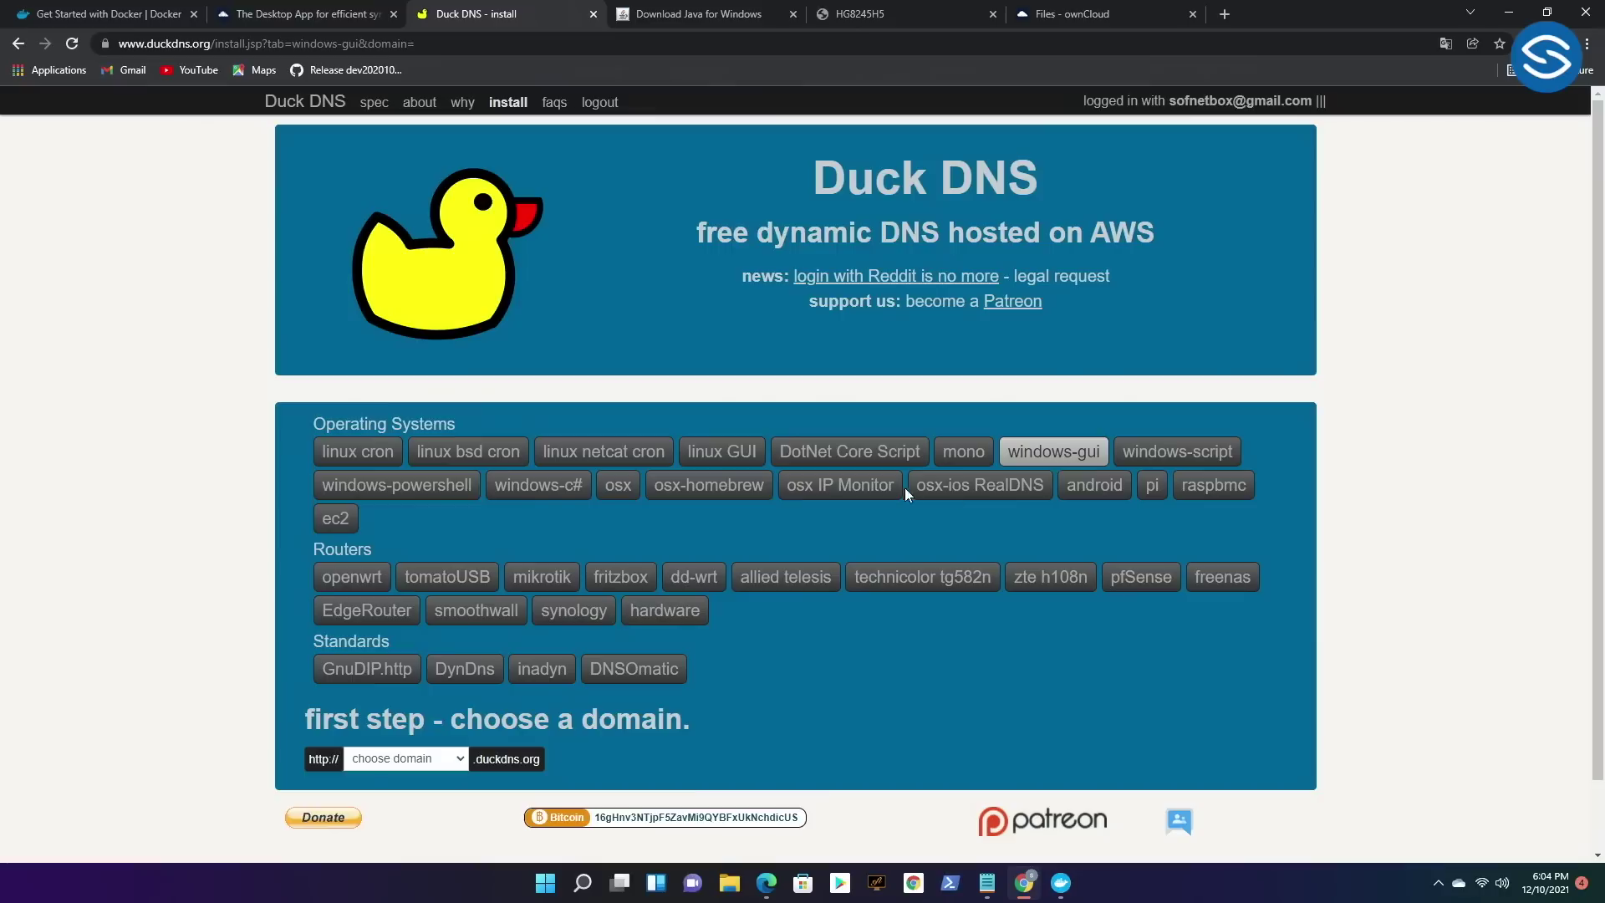
left_click(1066, 460)
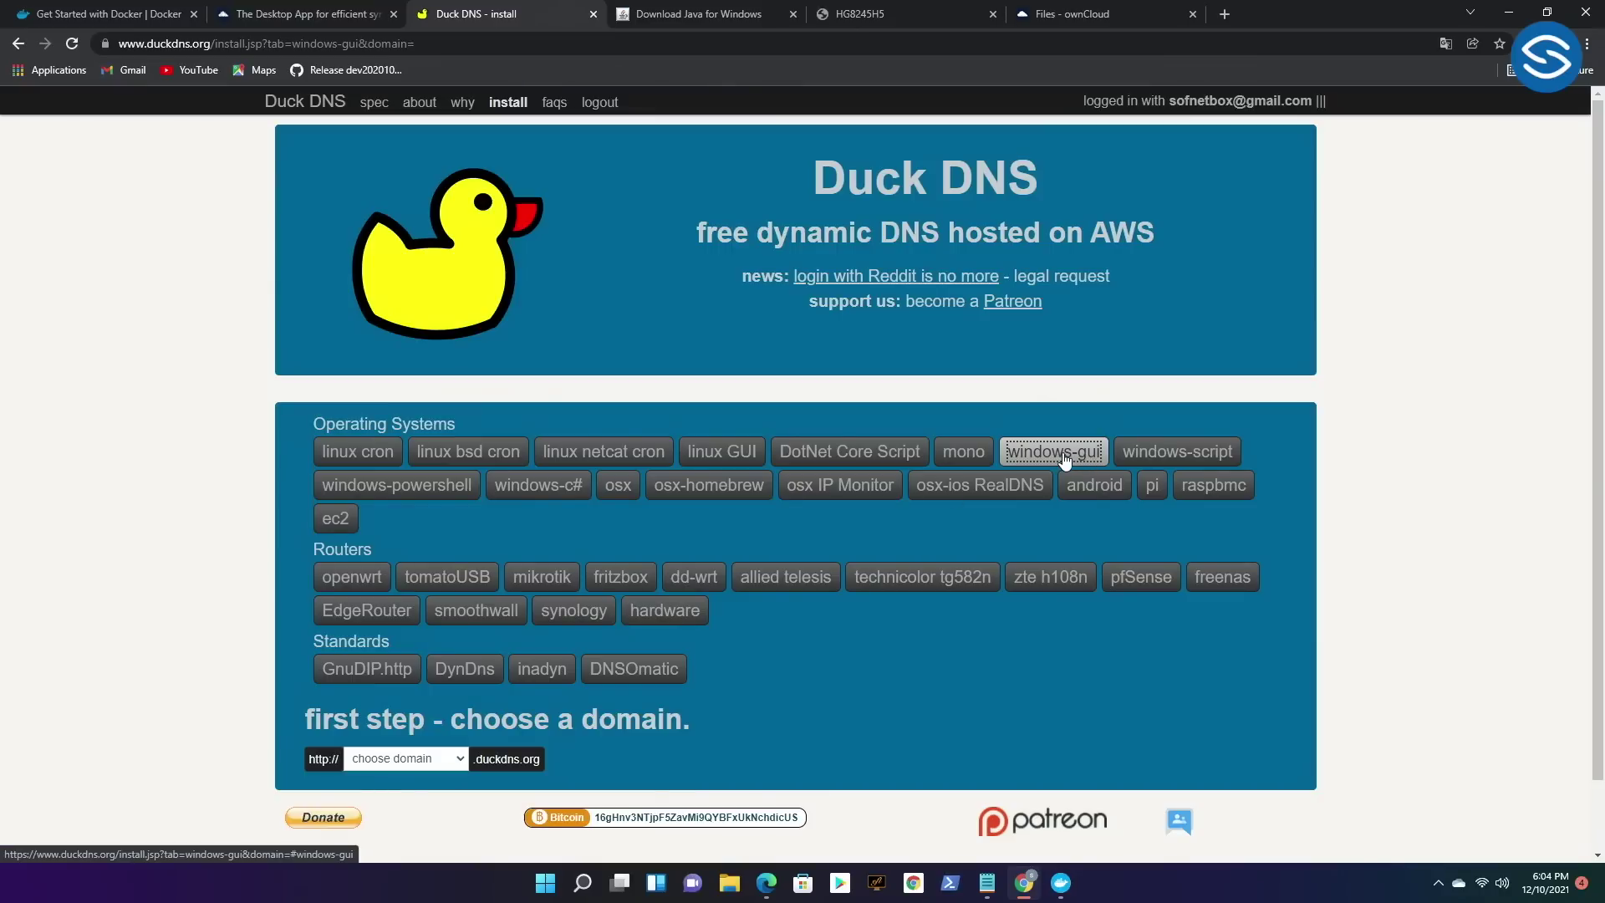
left_click(459, 761)
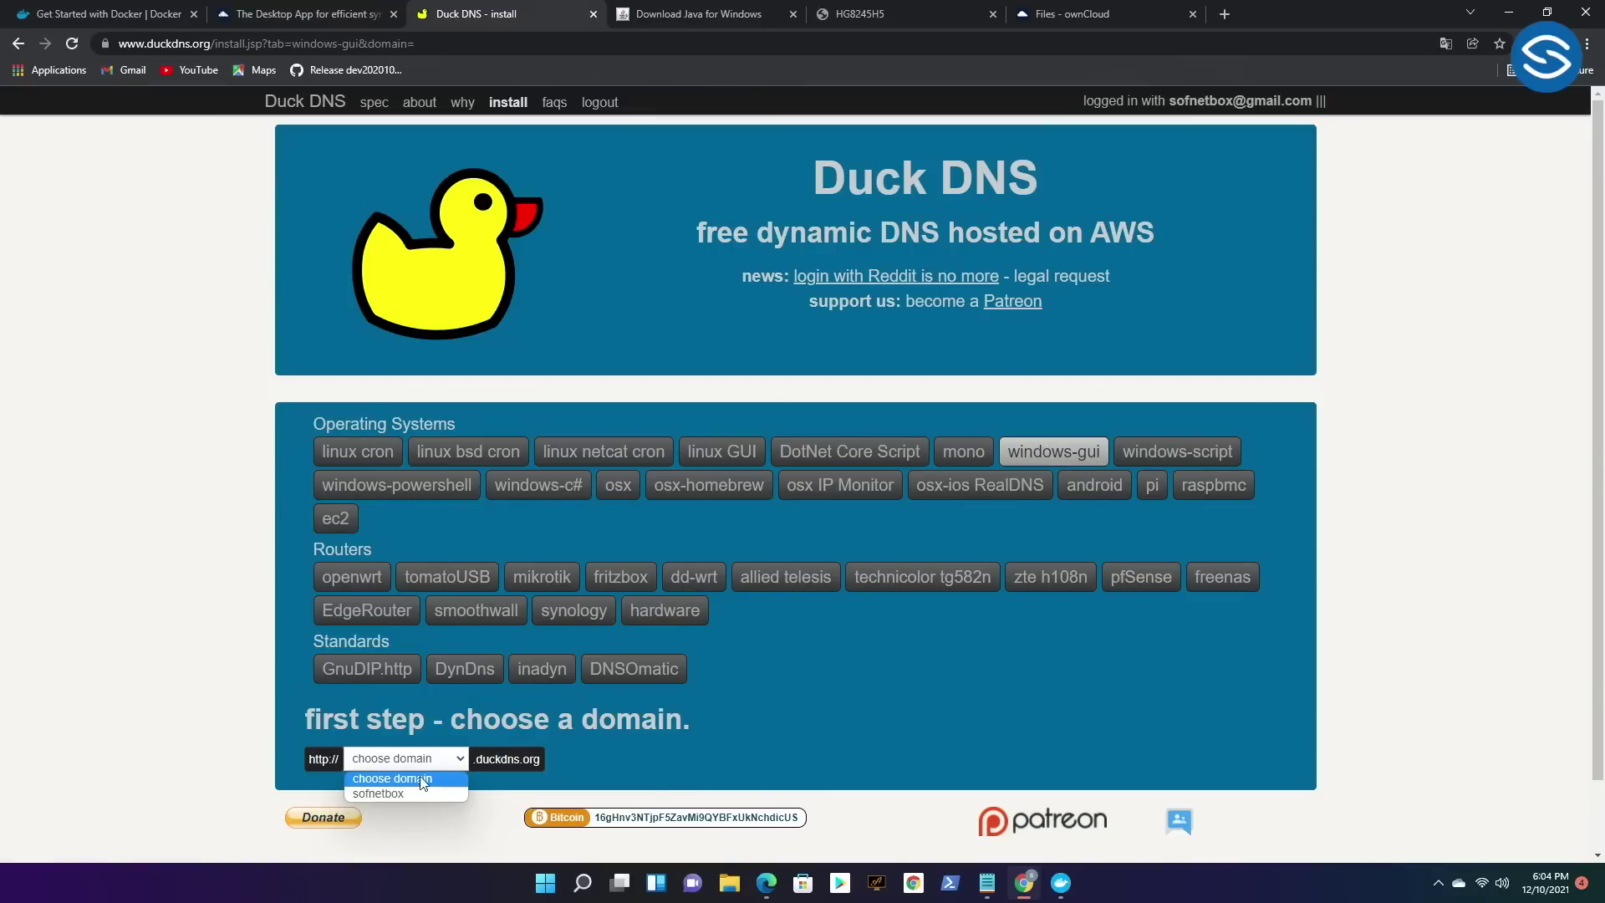
left_click(402, 795)
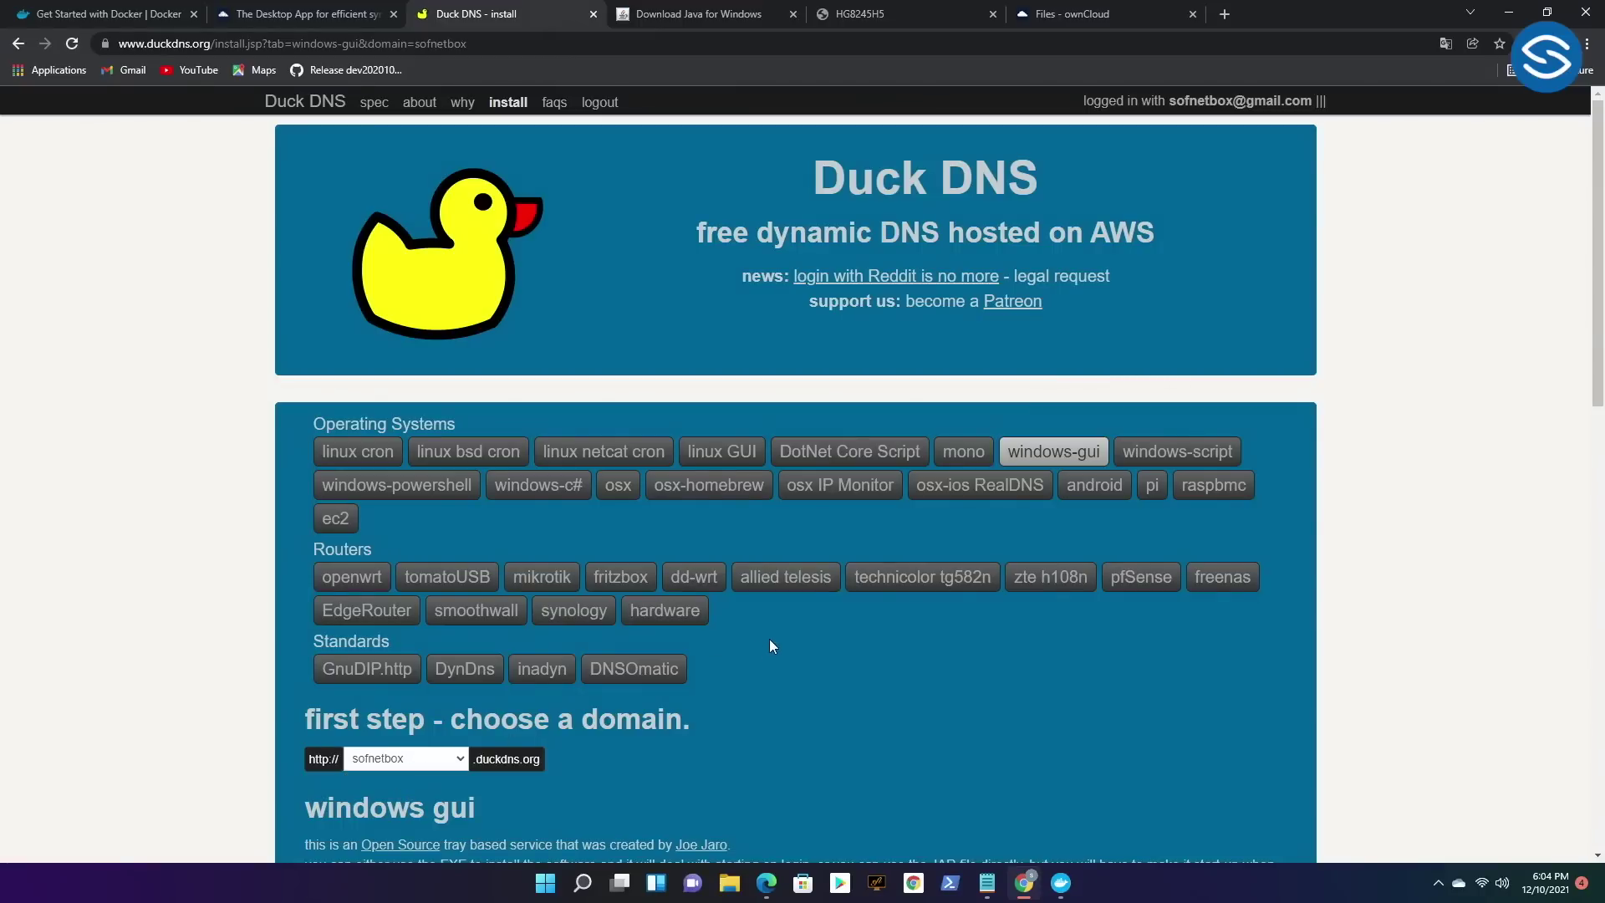
scroll(769, 648, "down", 7)
scroll(774, 584, "down", 2)
scroll(781, 584, "up", 2)
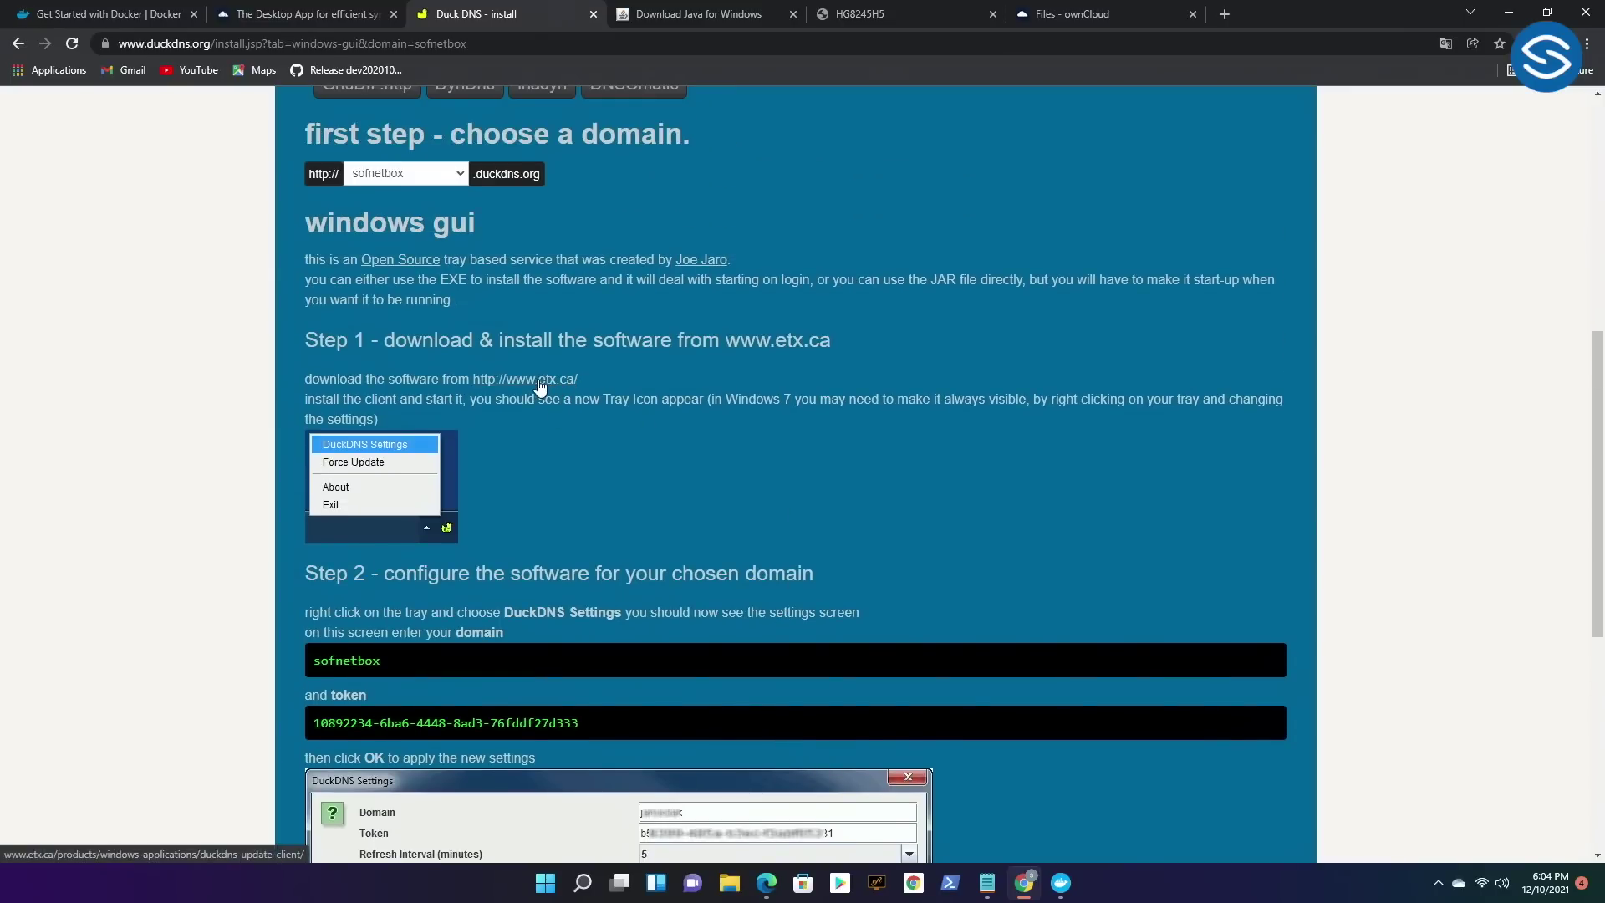
left_click(539, 380)
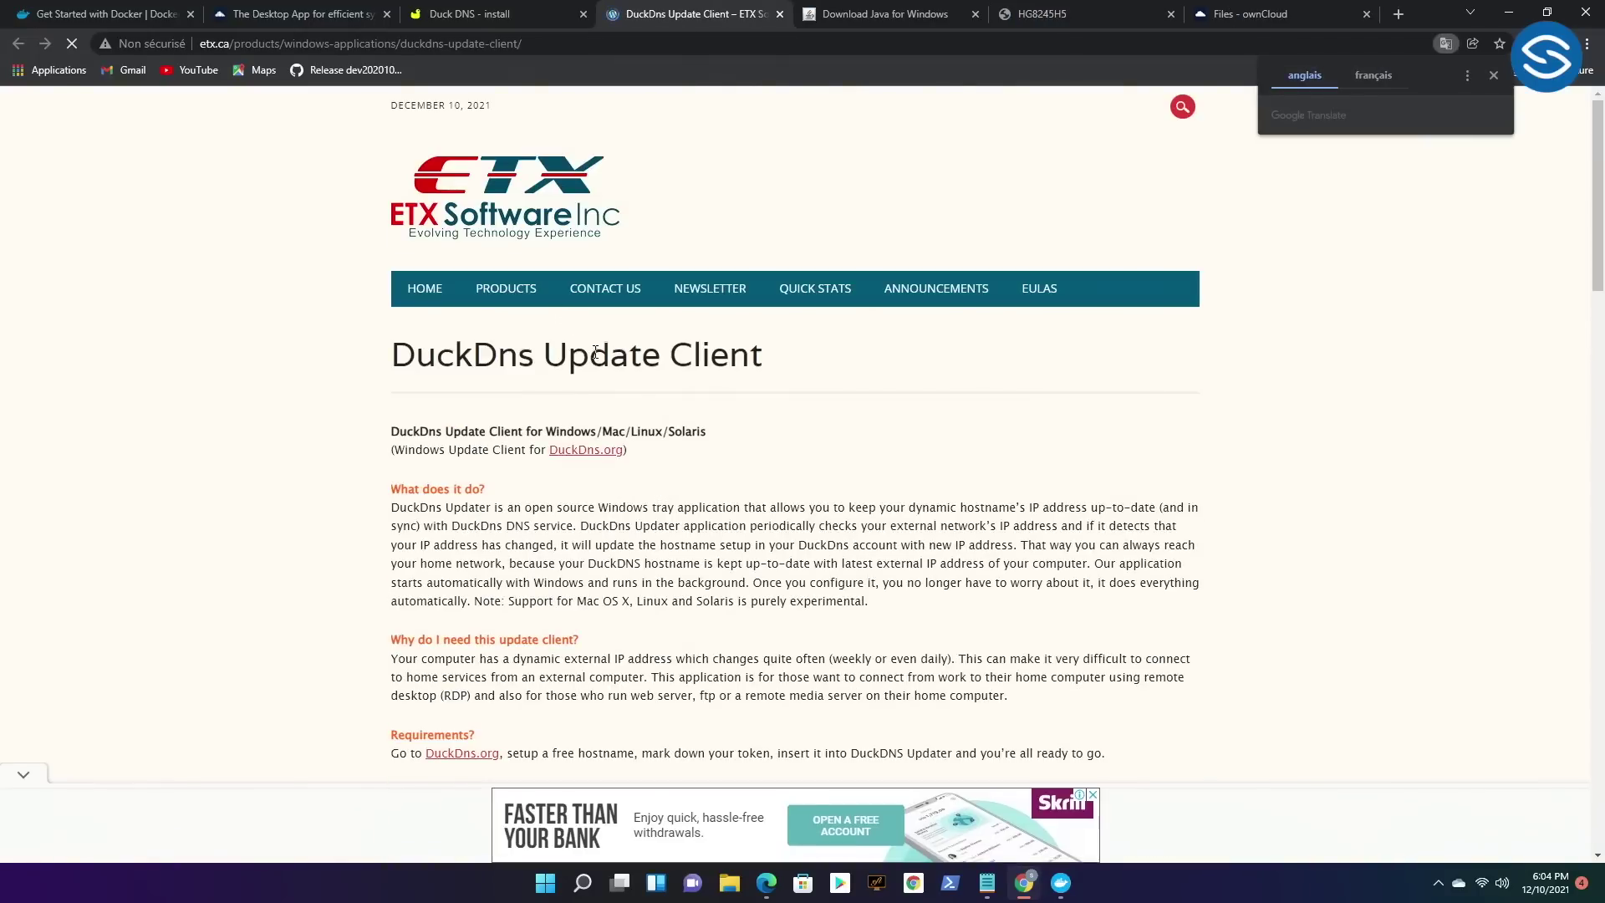
Download the EXE version of the DuckDNS updater, DuckDnsInst.exe, confirming the repeated download.
scroll(817, 385, "down", 3)
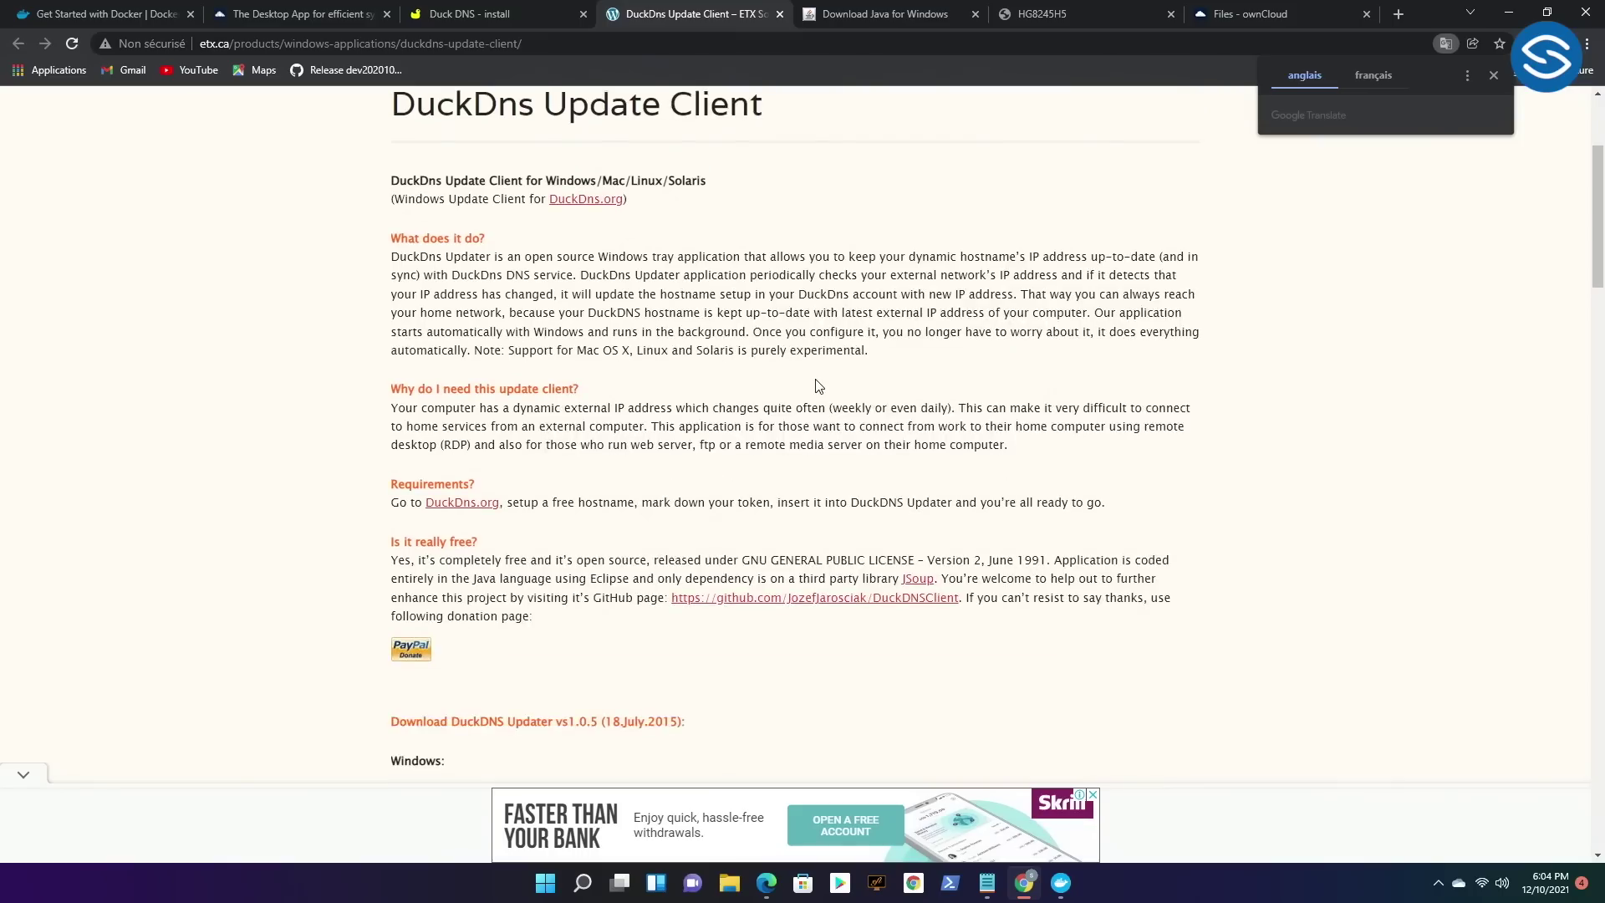
scroll(817, 386, "down", 4)
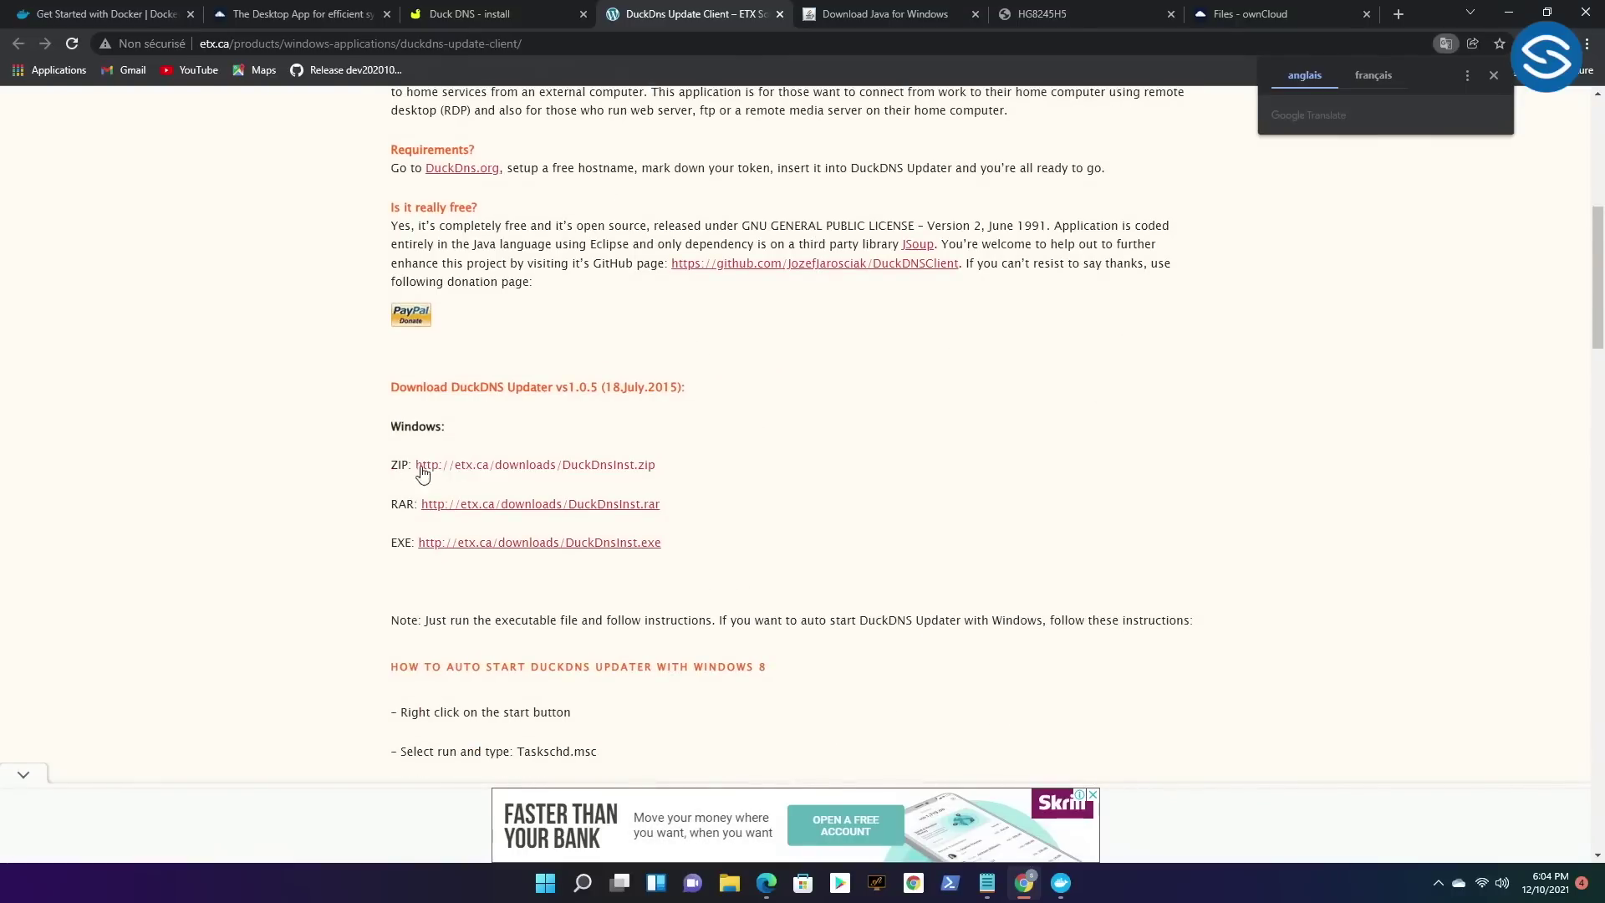
left_click(490, 545)
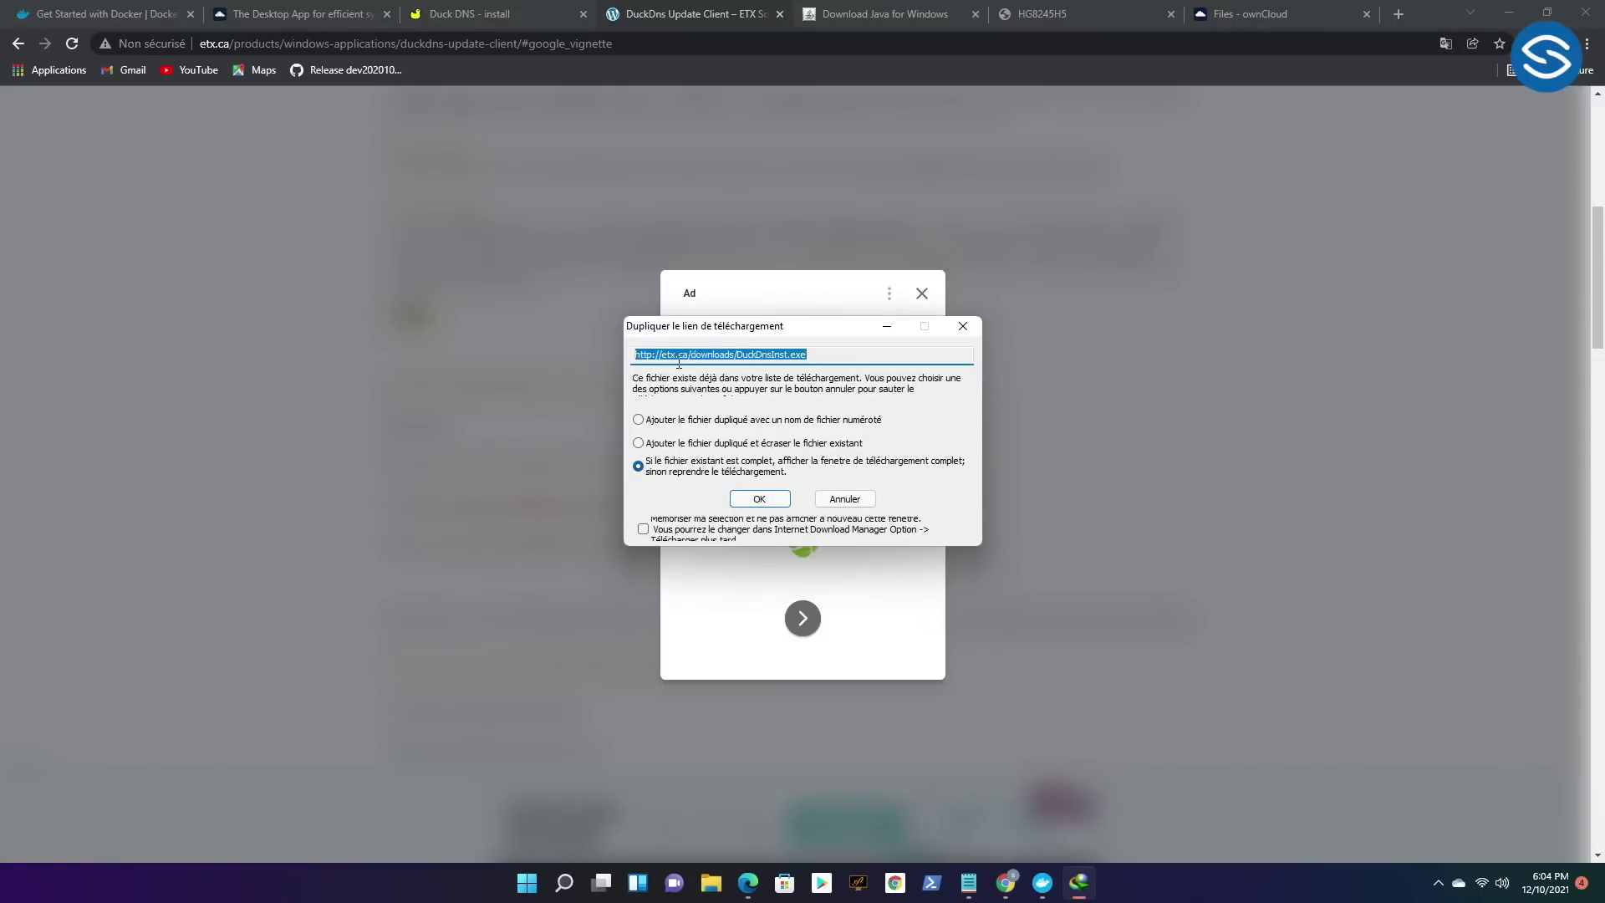
left_click(761, 499)
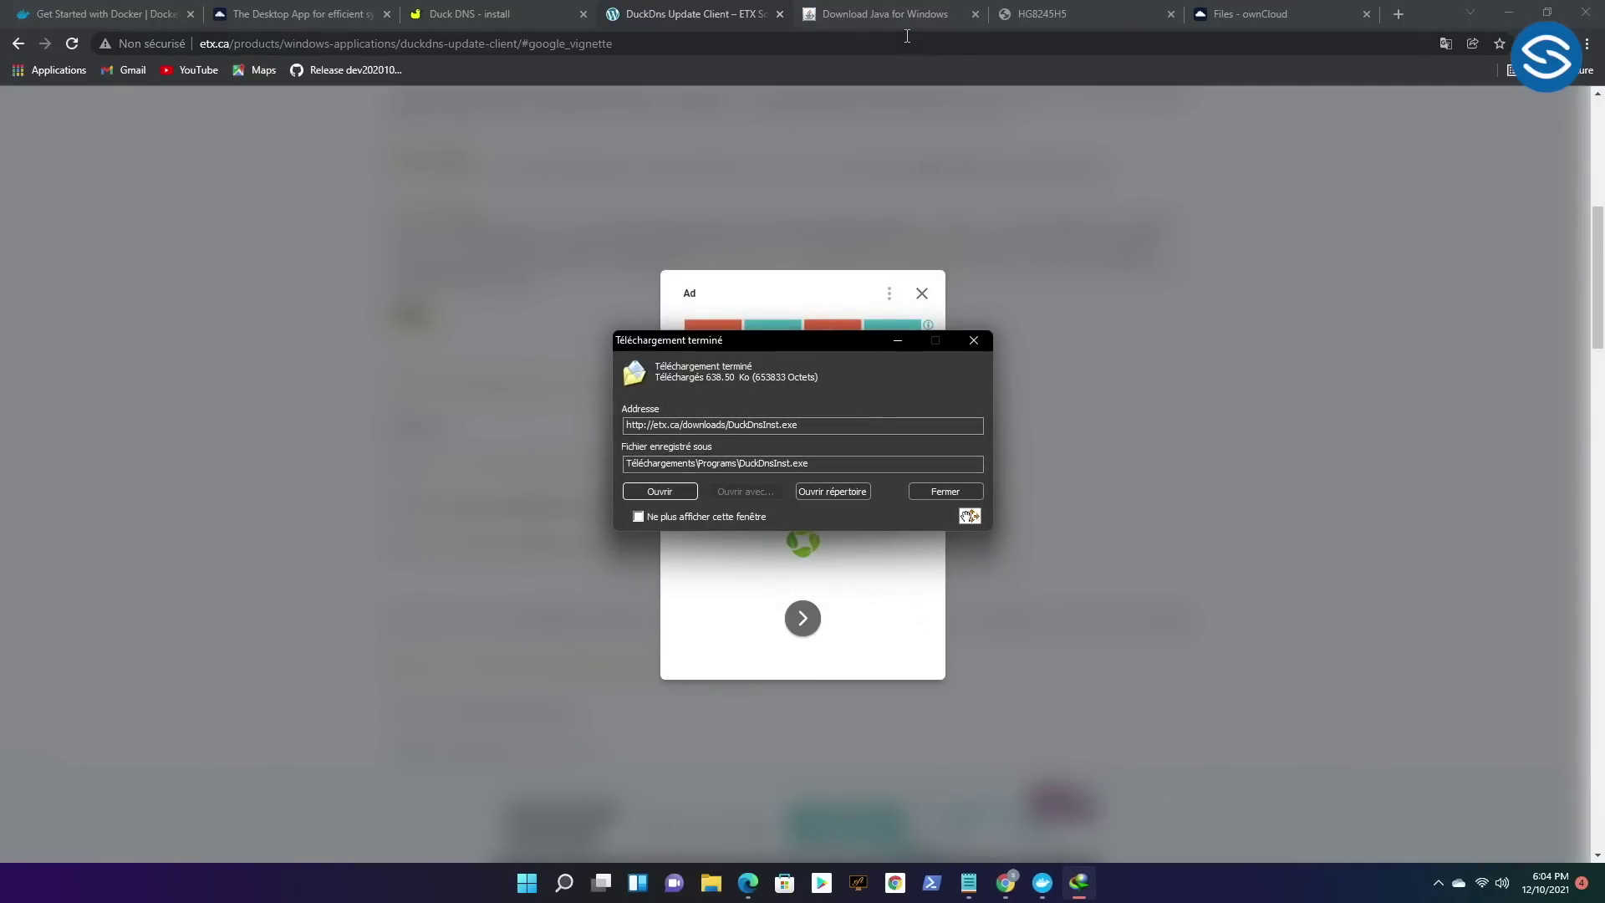
Launch the downloaded DuckDnsInst.exe installer from the download-complete window.
left_click(887, 15)
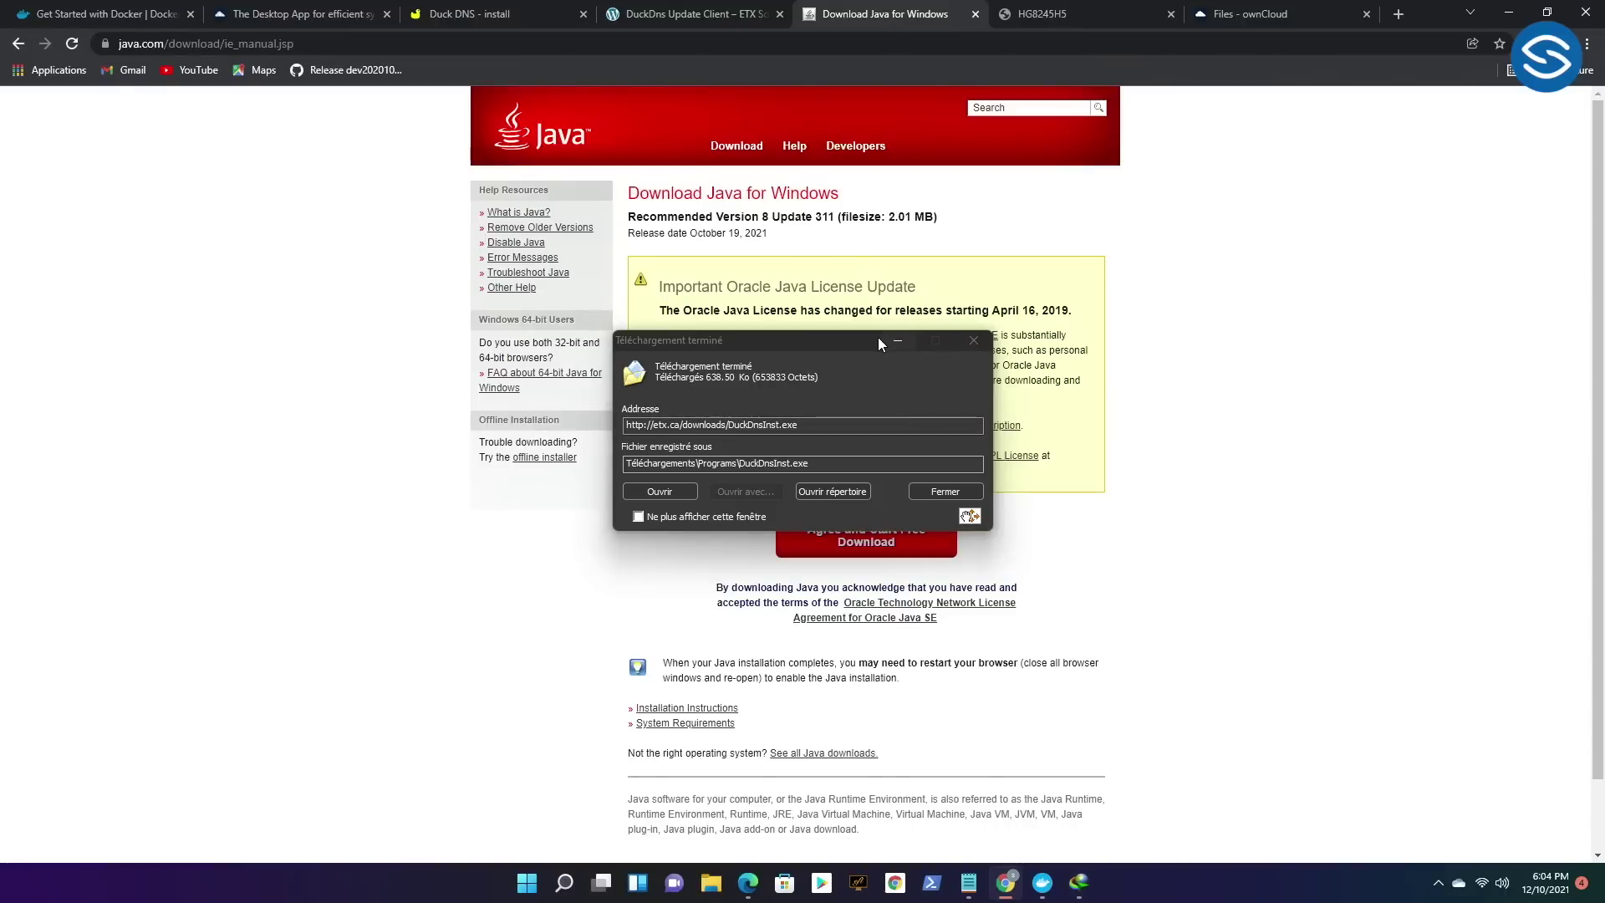
left_click_drag(856, 343, 357, 480)
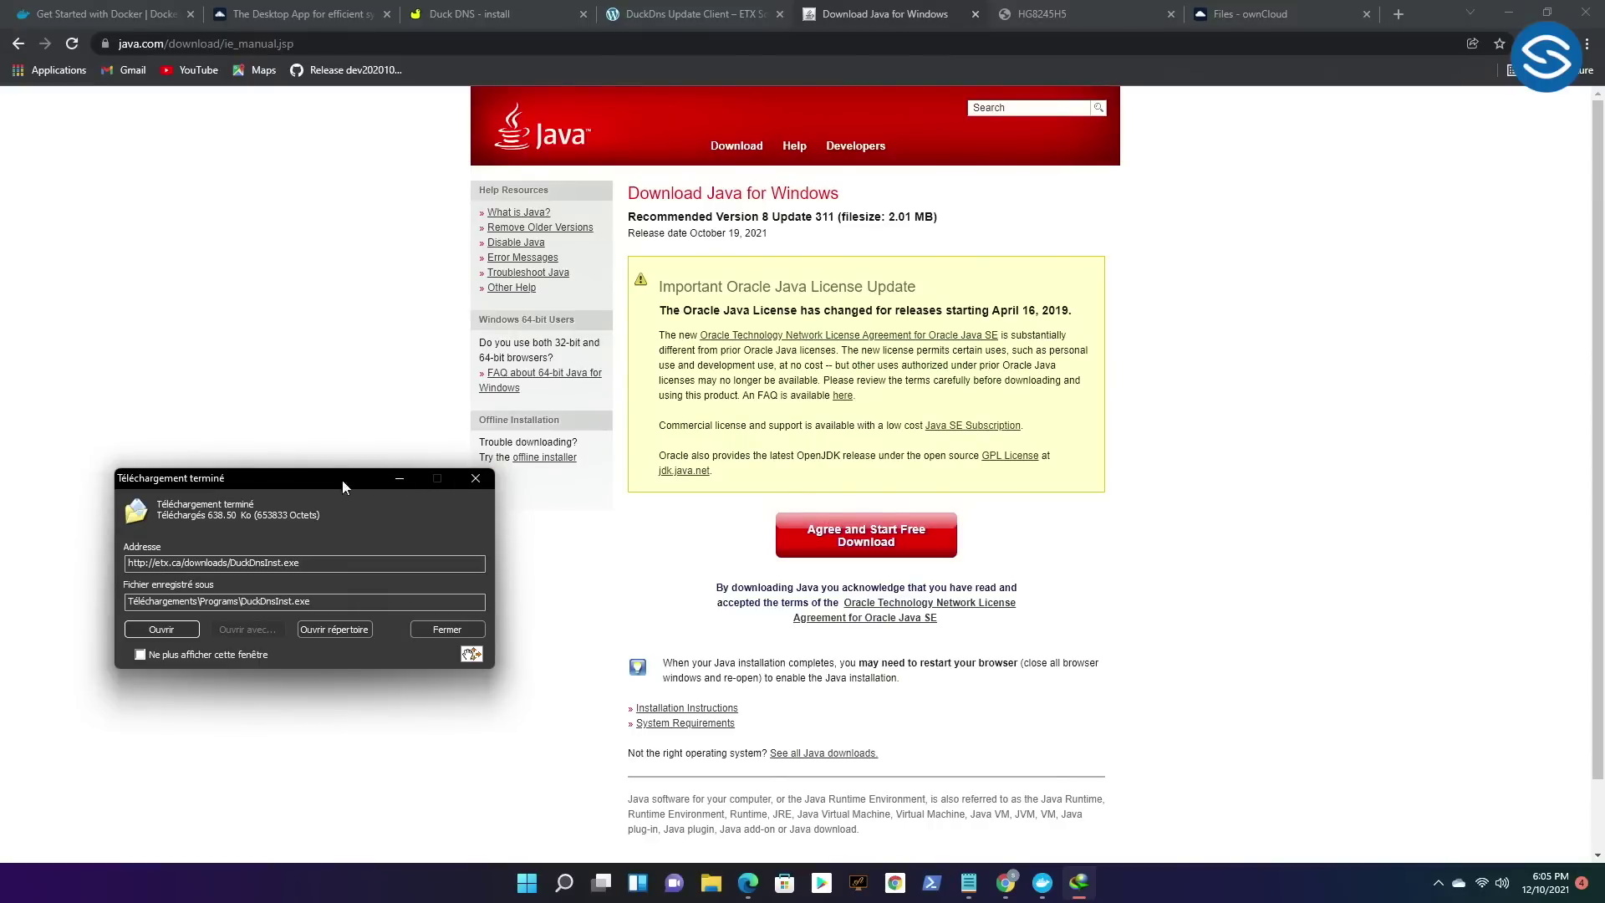
left_click(158, 630)
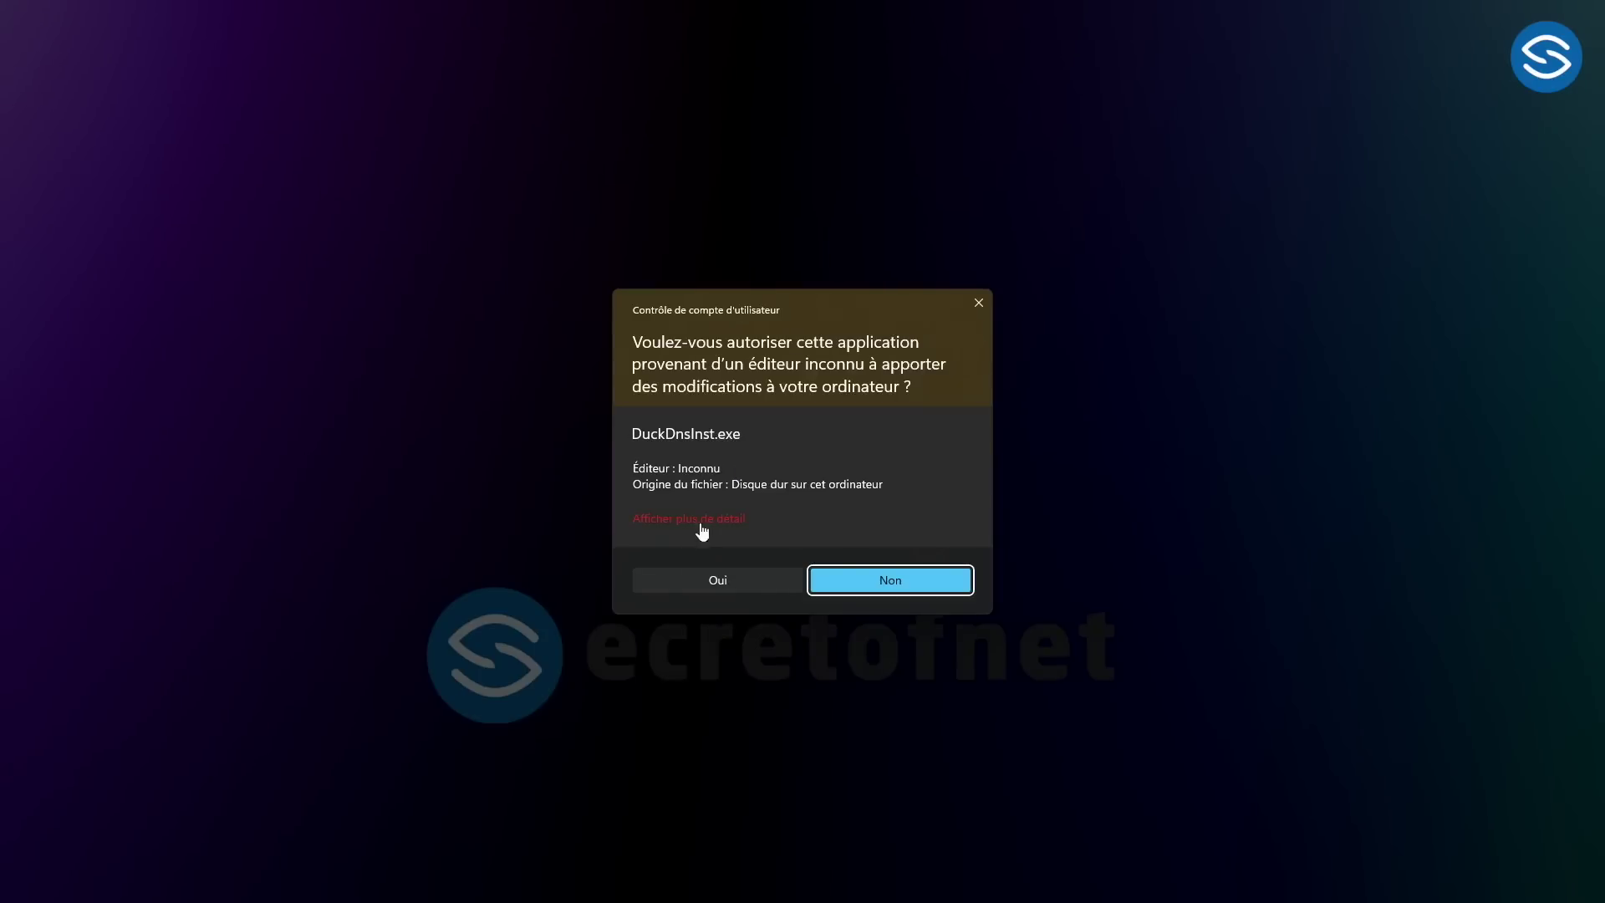
Install DuckDns with default location and Start menu folder, plus a desktop icon.
left_click(713, 581)
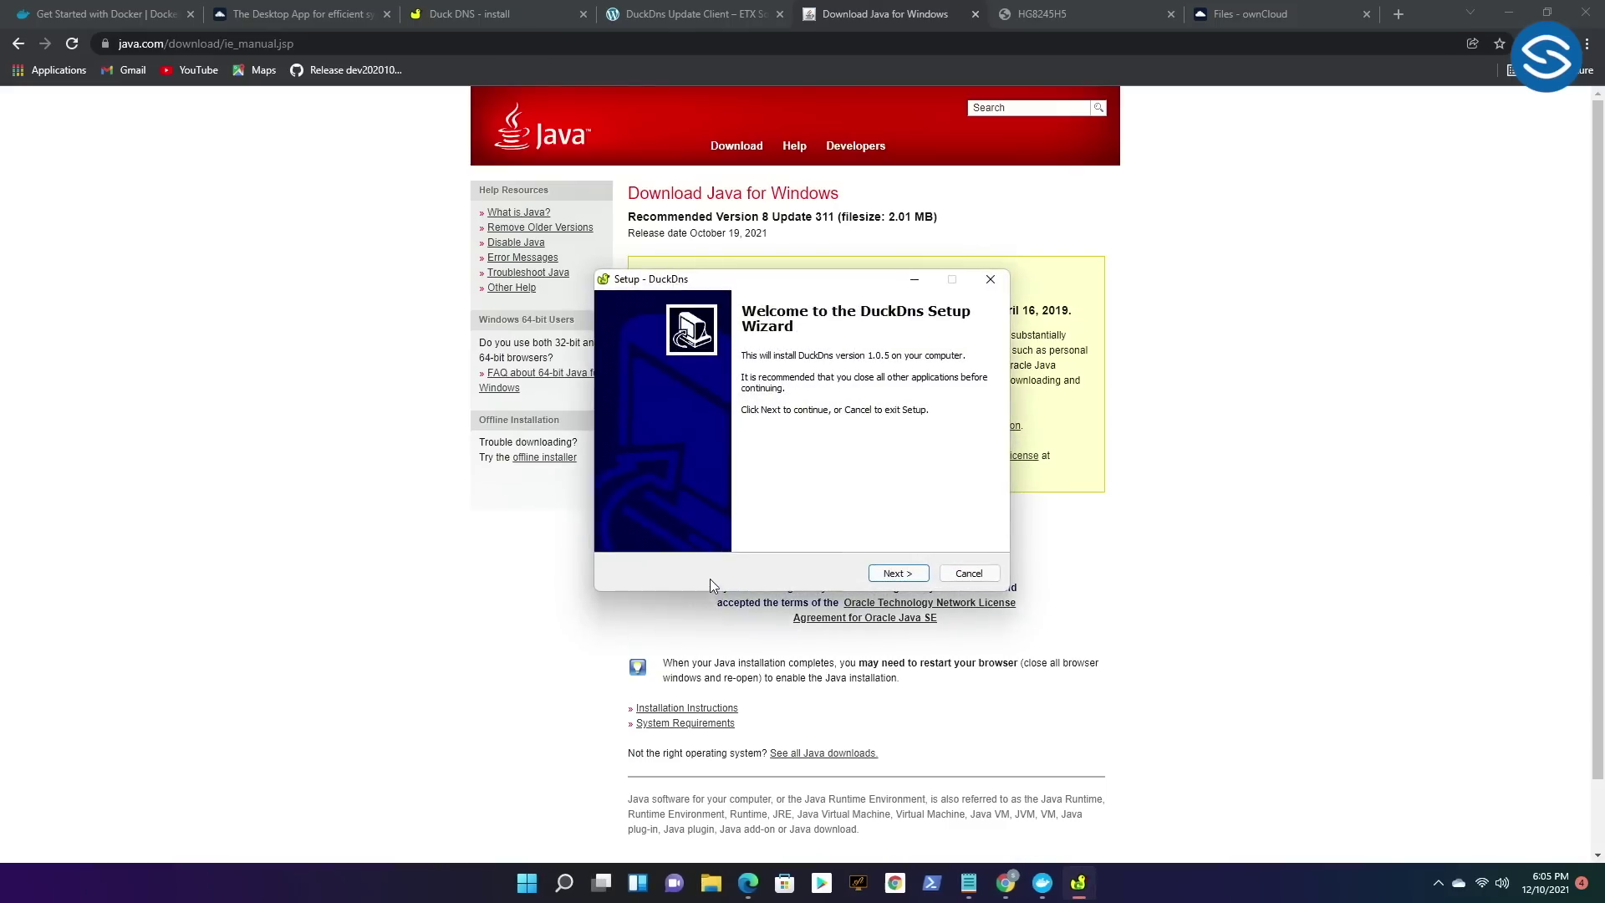
left_click(911, 577)
left_click(908, 576)
left_click(906, 577)
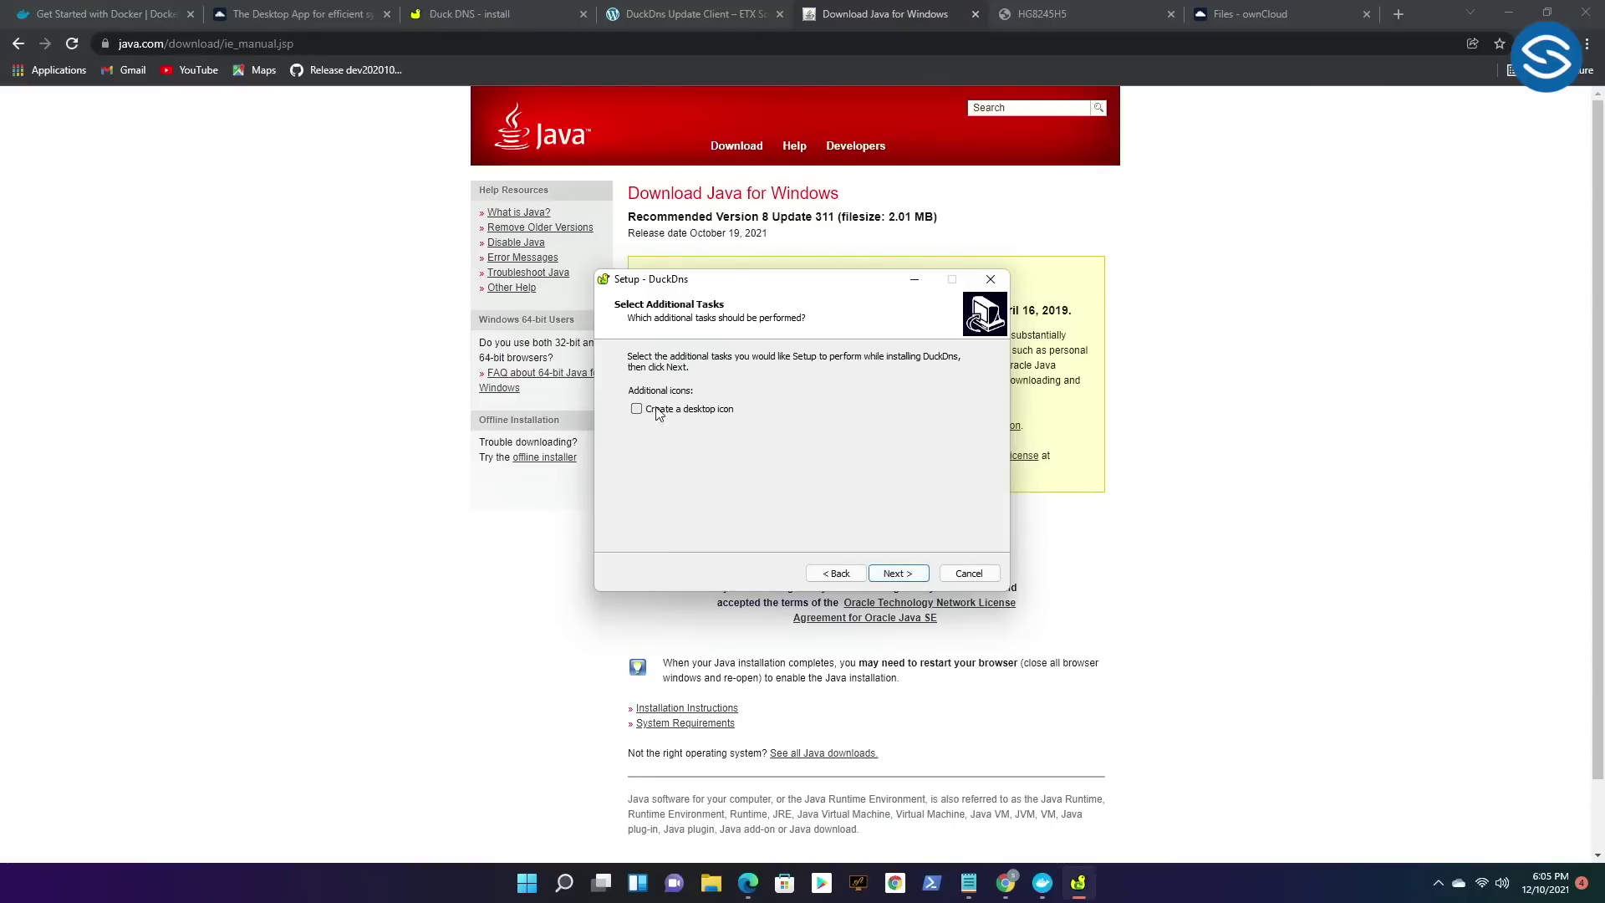
left_click(635, 409)
left_click(904, 576)
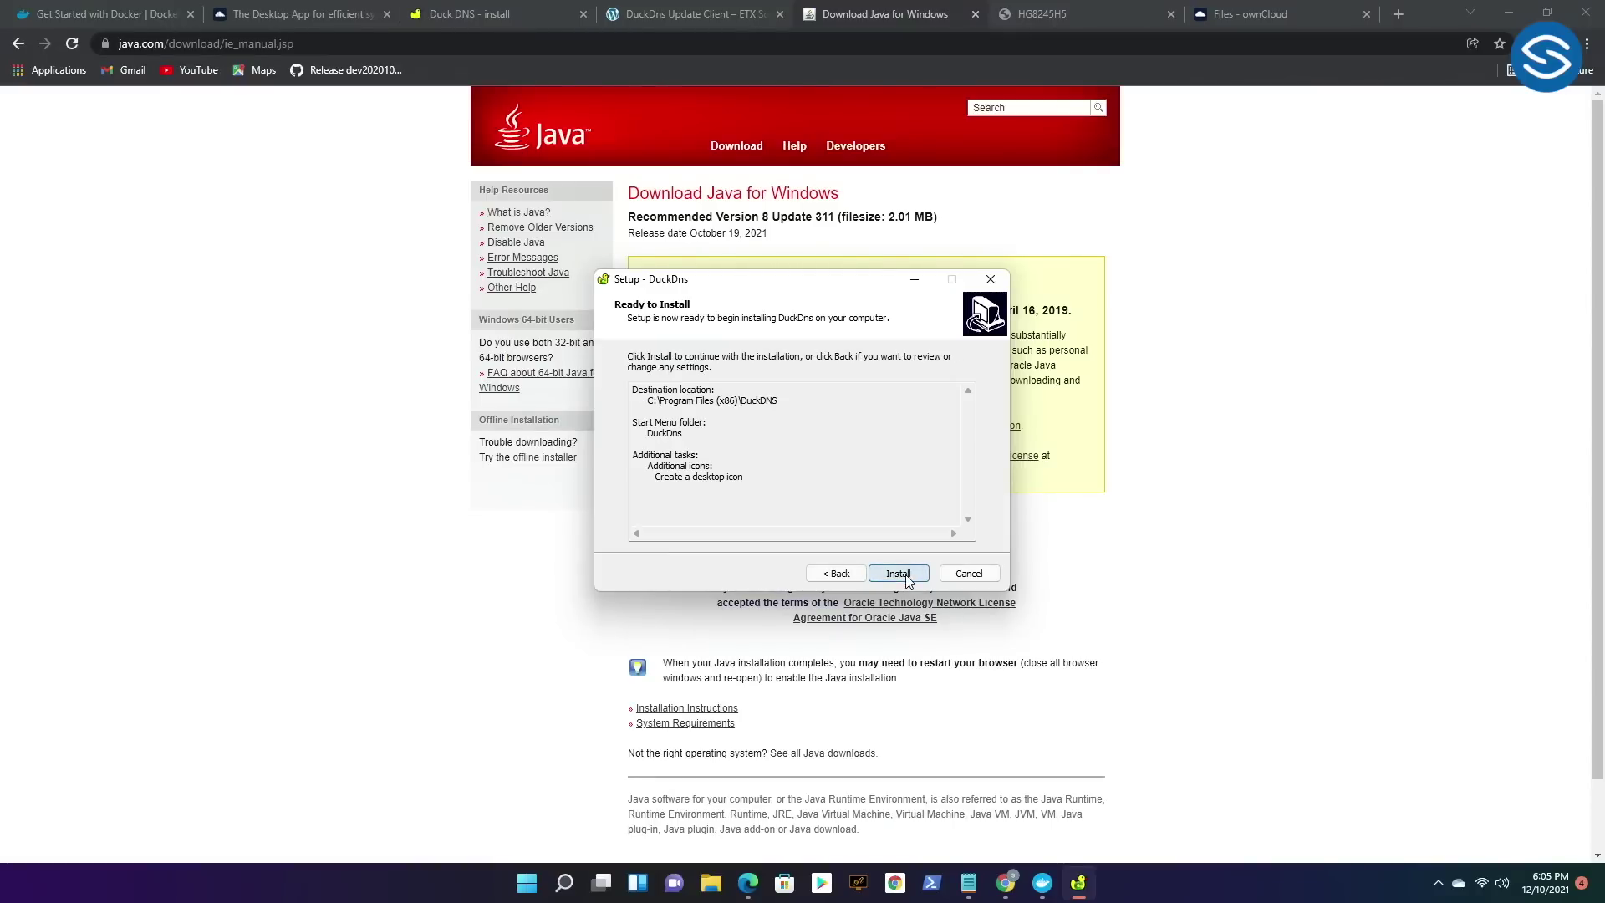
left_click(905, 575)
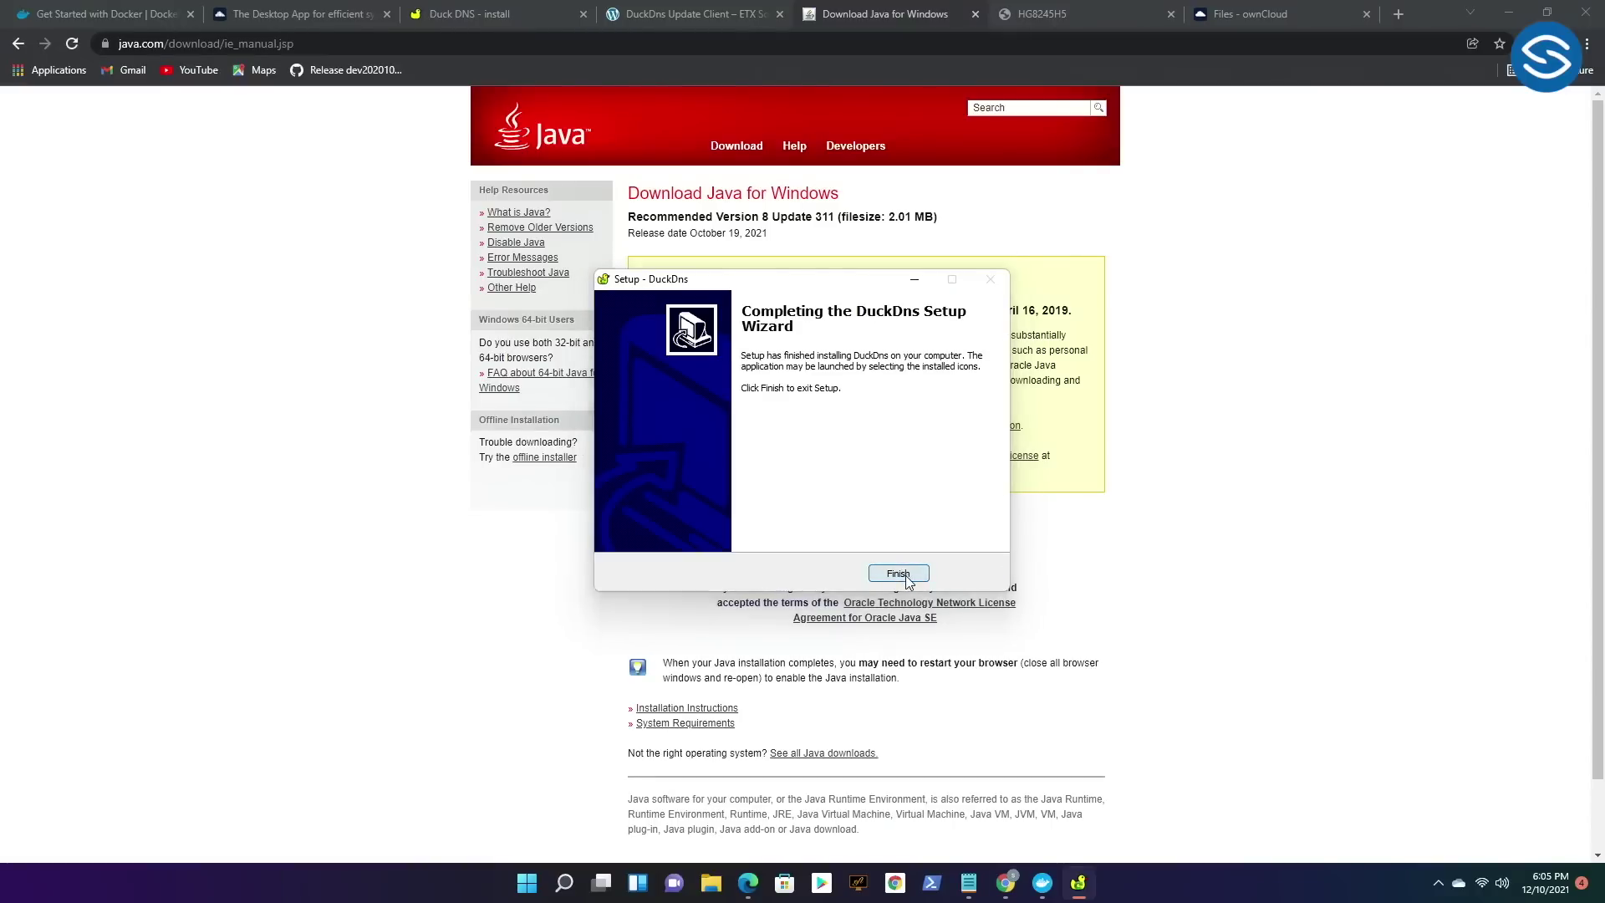
left_click(905, 575)
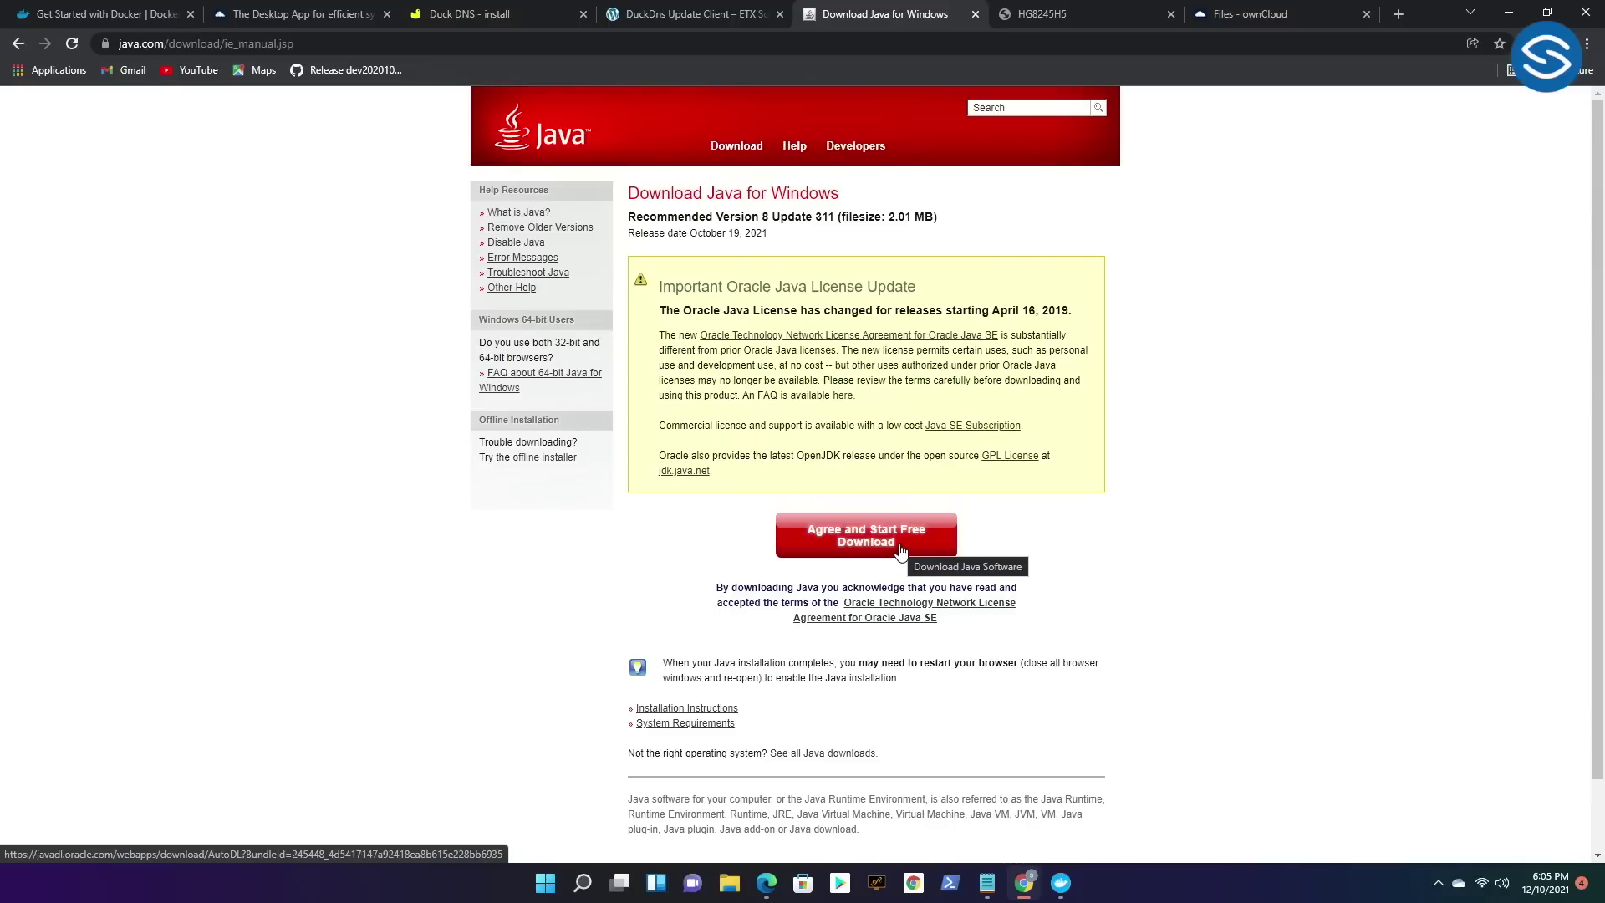
Minimize Chrome and check the DuckDns Updater tray status showing the current IP.
left_click(1438, 882)
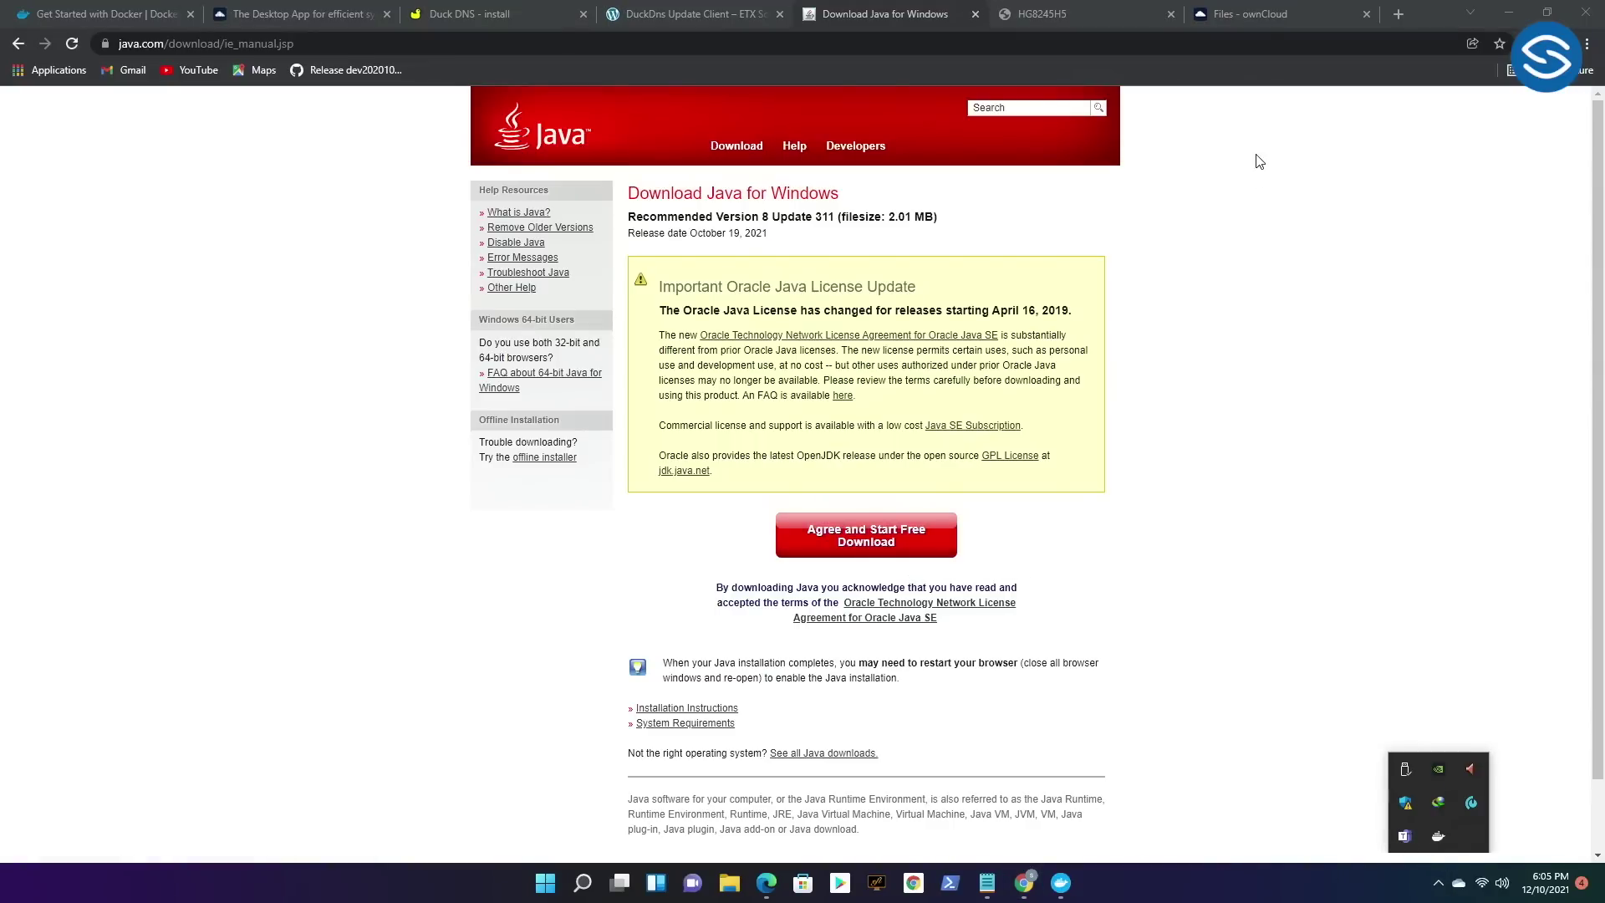
left_click(1515, 15)
left_click(1515, 15)
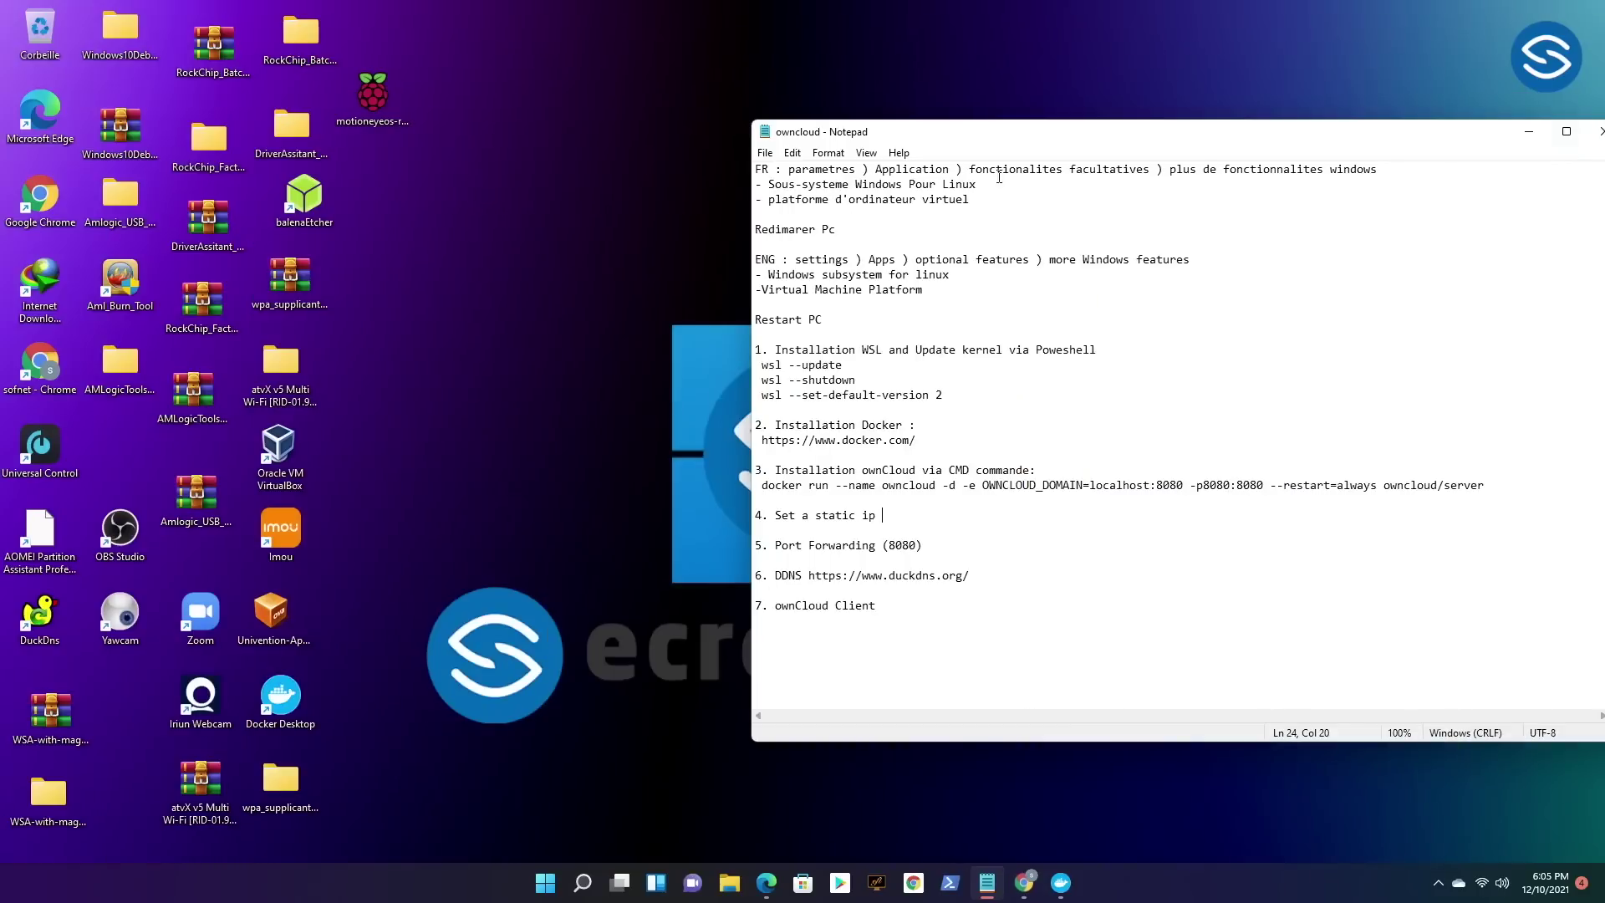
left_click(37, 618)
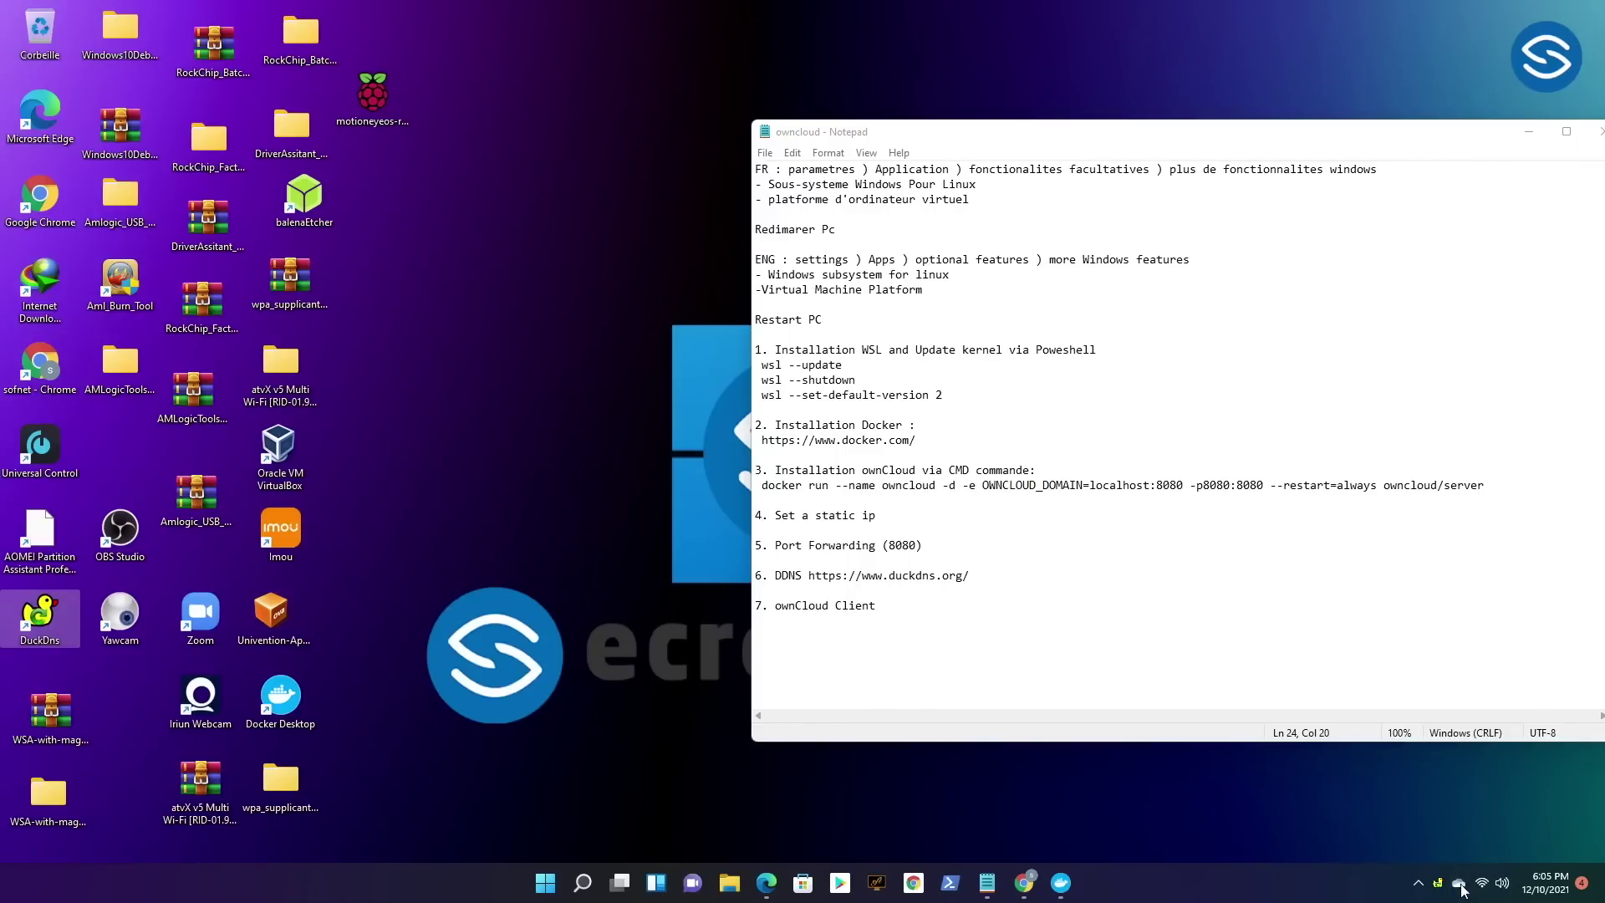
mouse_move(1439, 893)
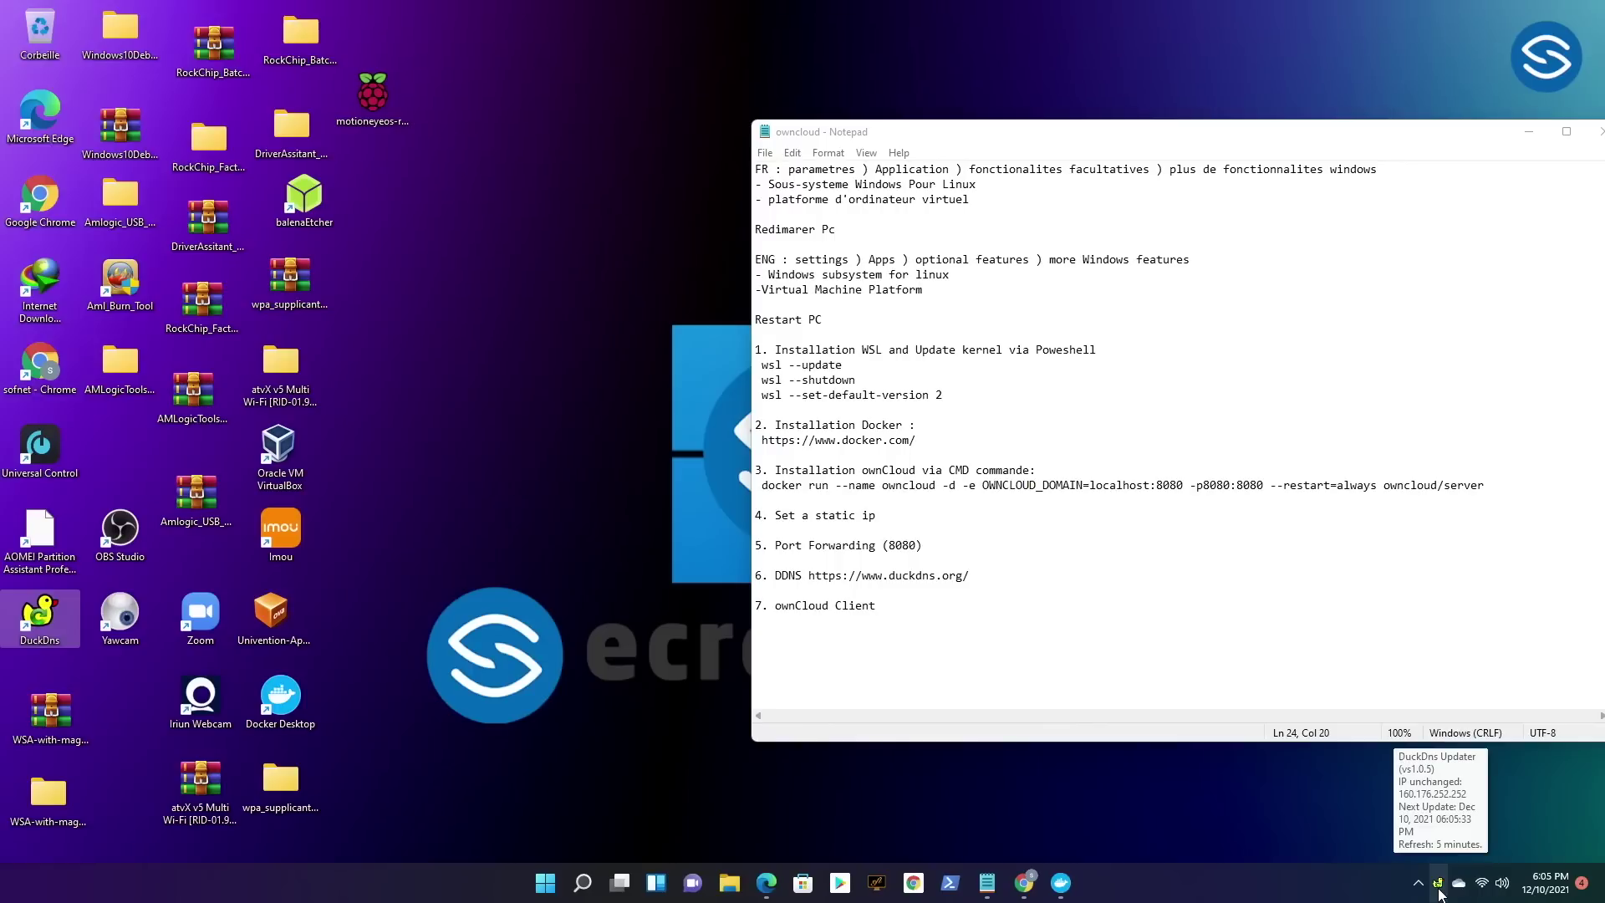
Open the DuckDNS updater settings from the tray and clear the domain and token entries.
right_click(1440, 893)
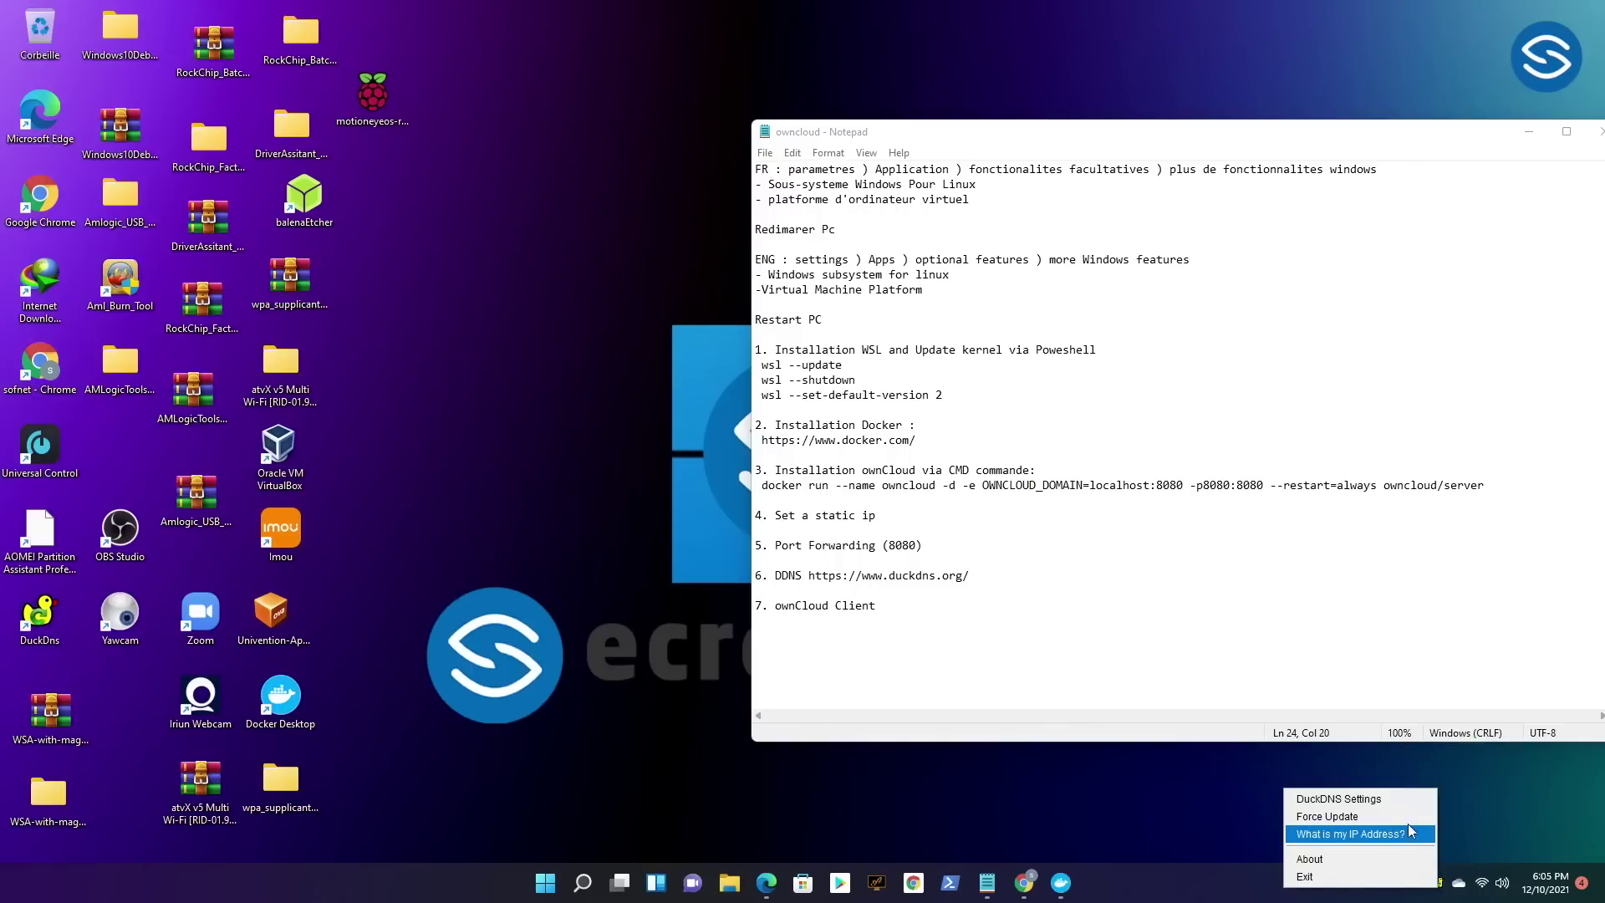
left_click(1383, 807)
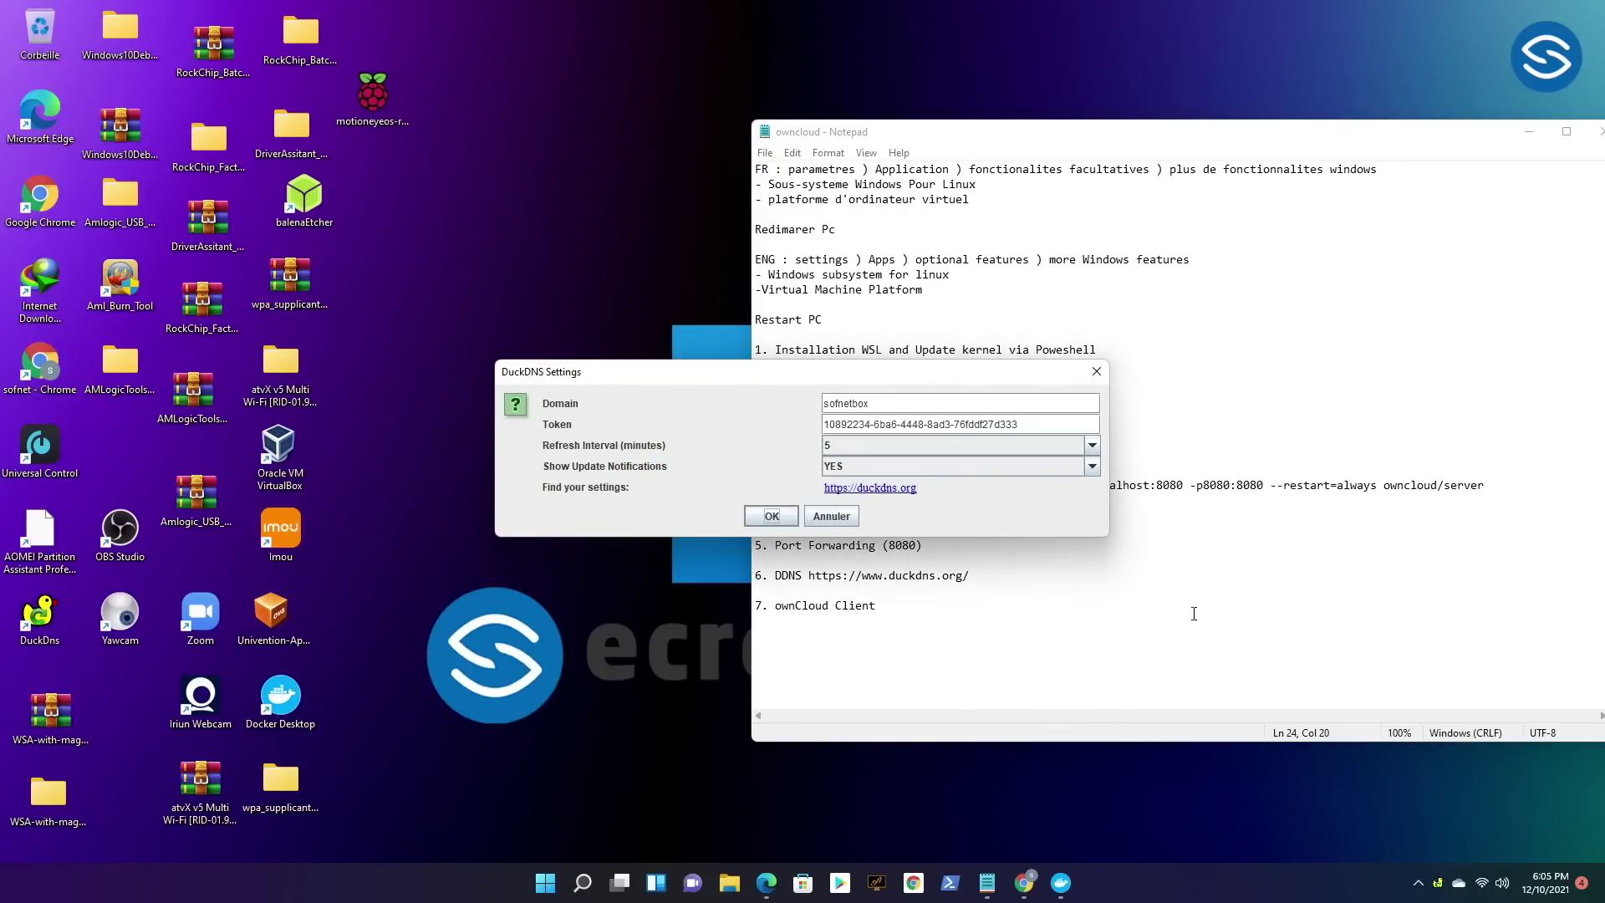
left_click_drag(786, 372, 1136, 422)
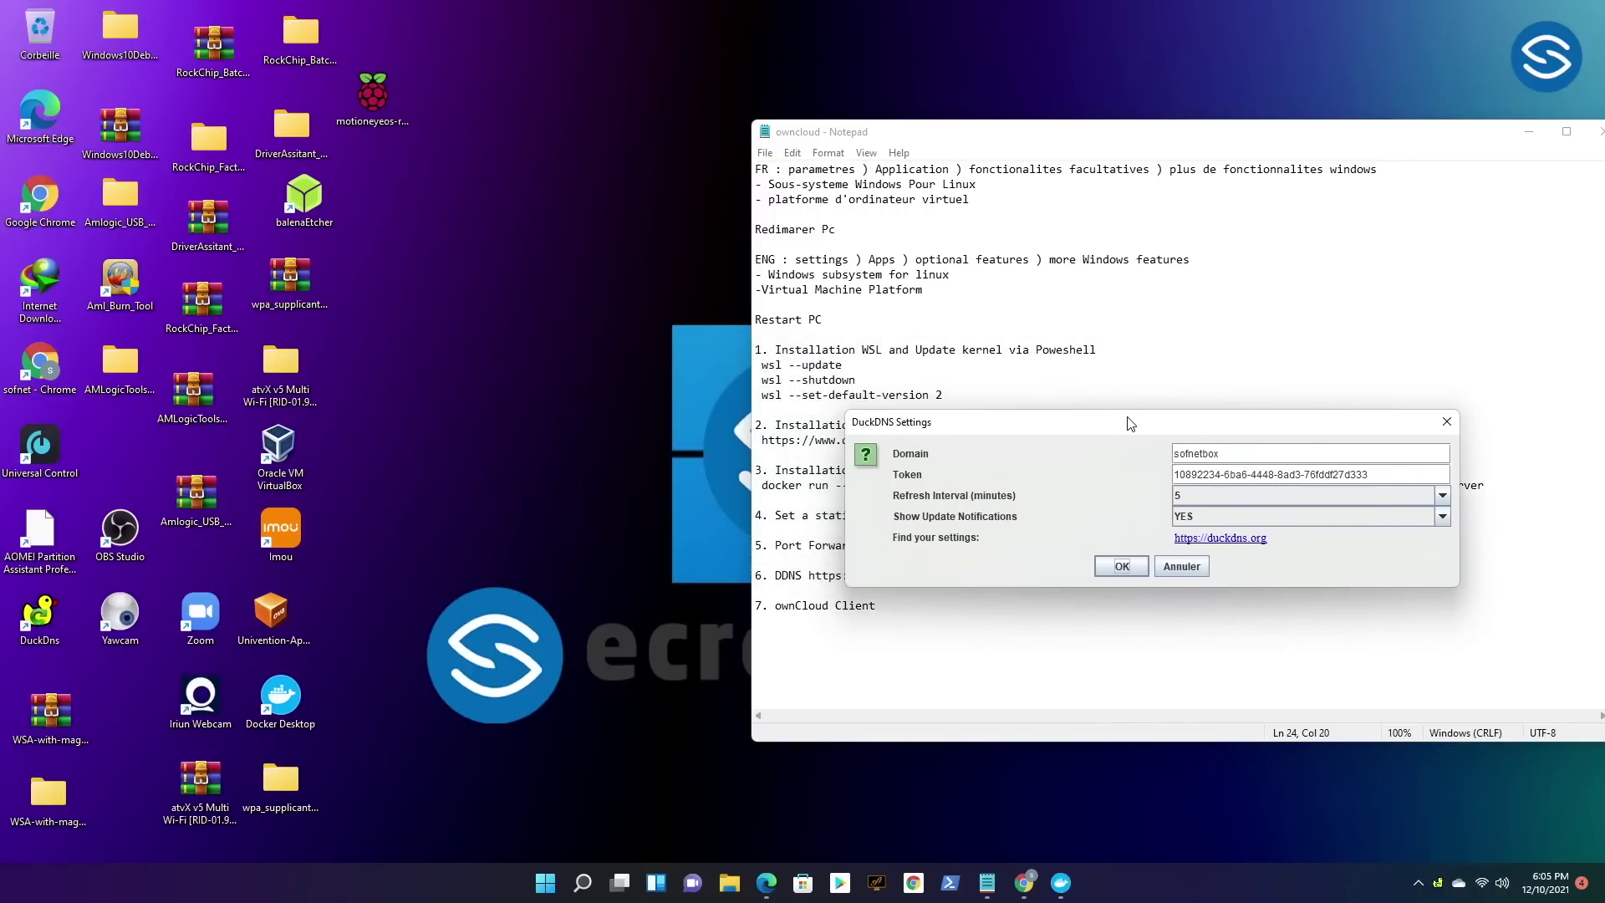
left_click_drag(1223, 453, 1171, 452)
key("BackSpace")
left_click_drag(1364, 477, 1240, 431)
key("BackSpace")
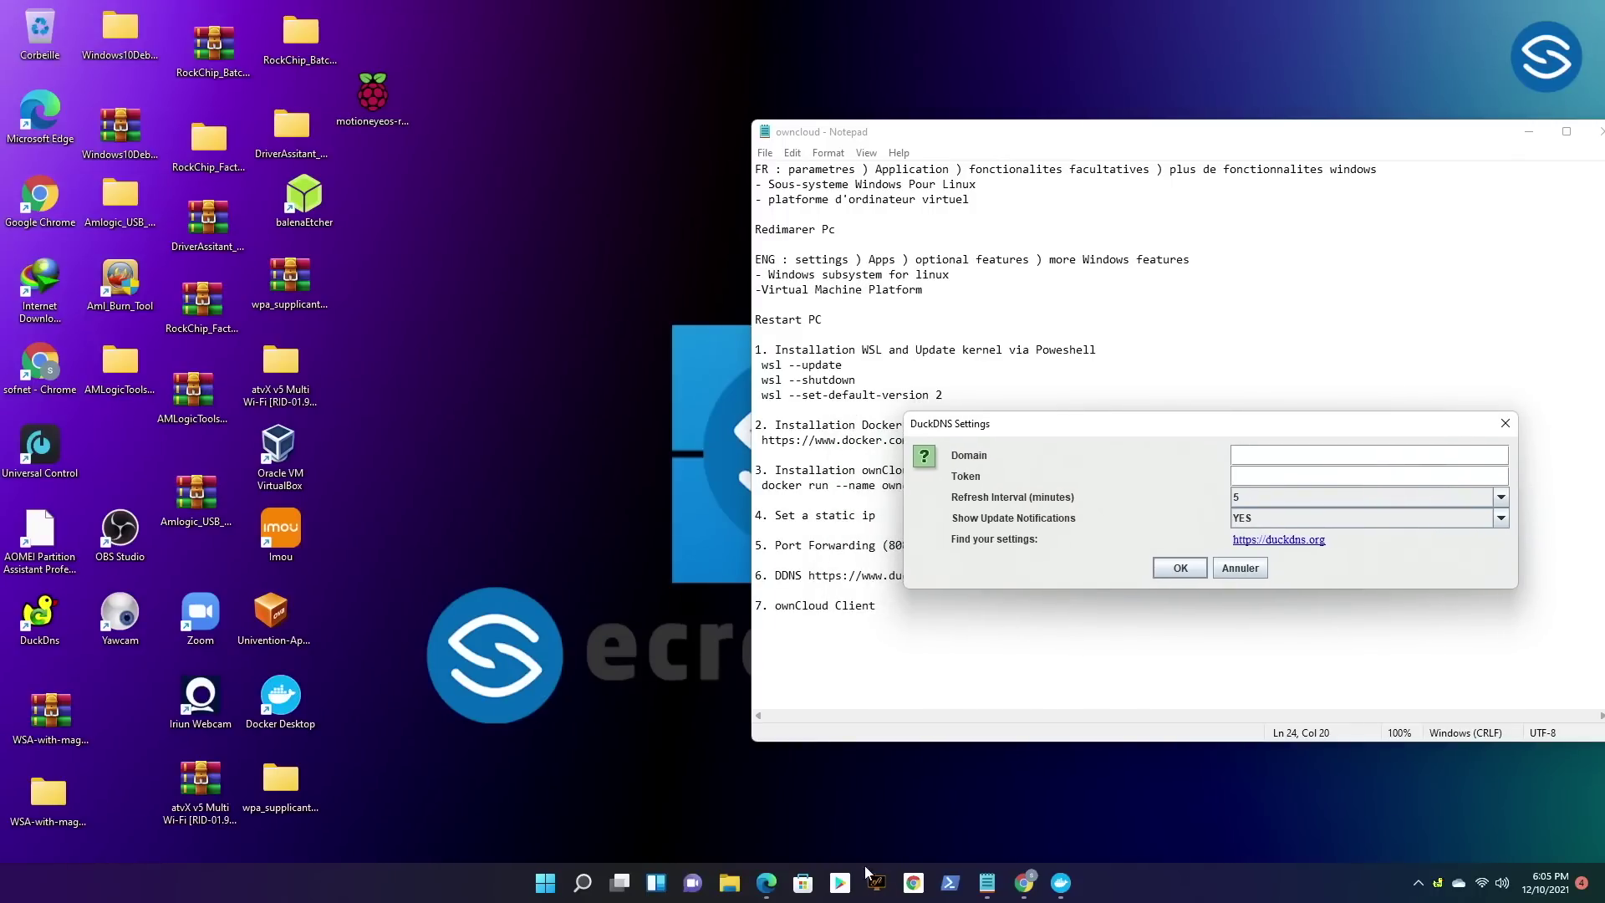
Return to the Duck DNS install page in Chrome to review the domain and token.
left_click(1022, 886)
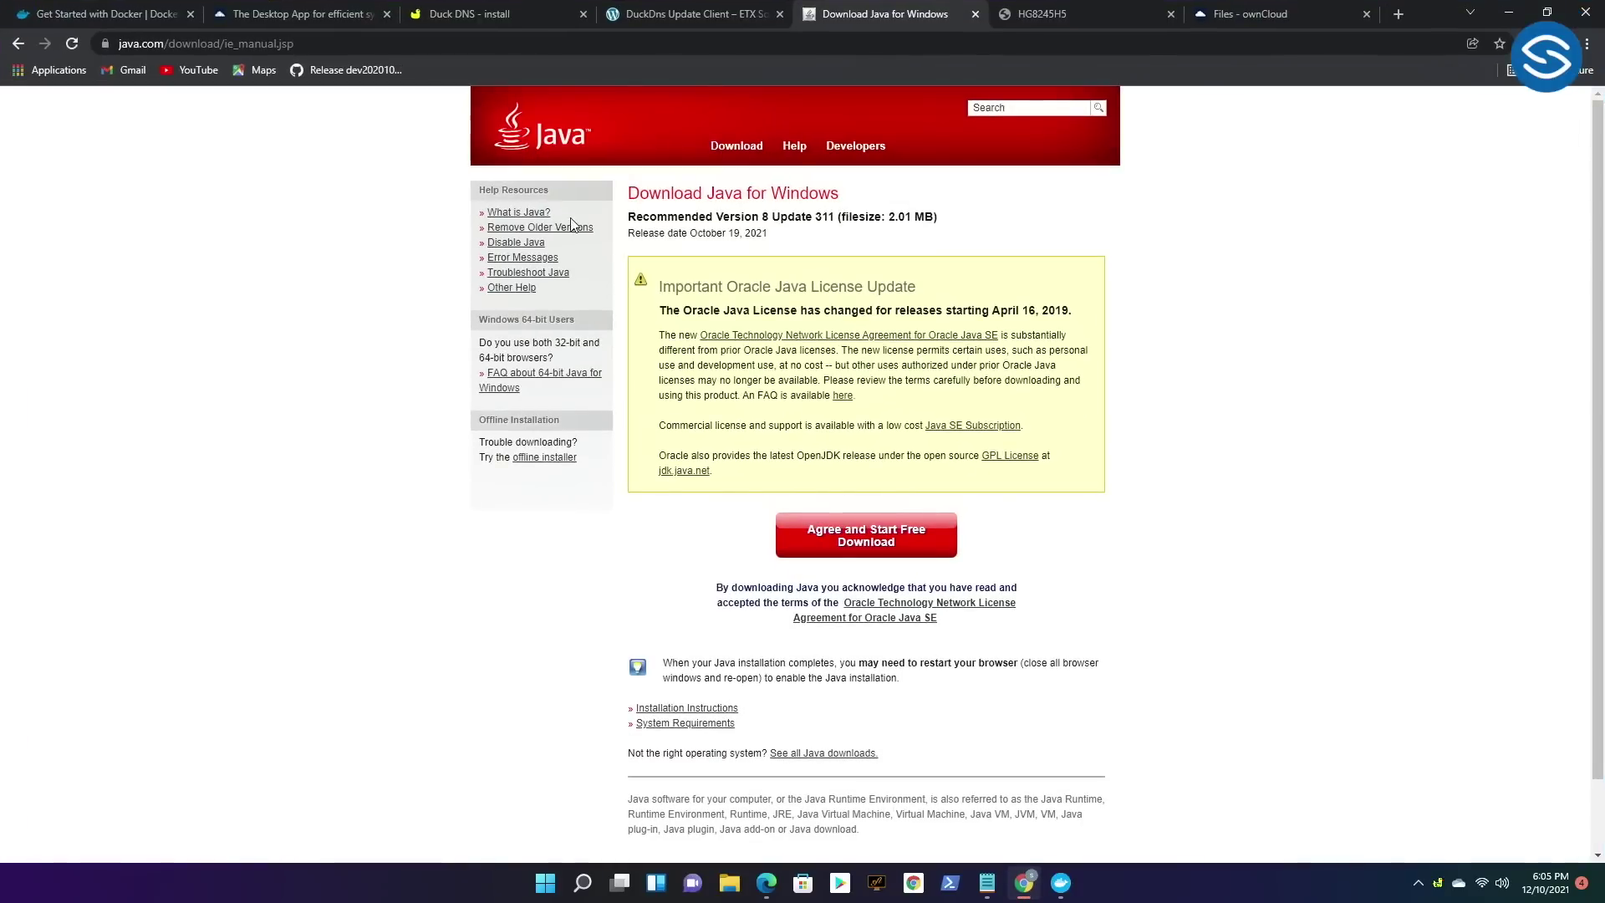
left_click(503, 14)
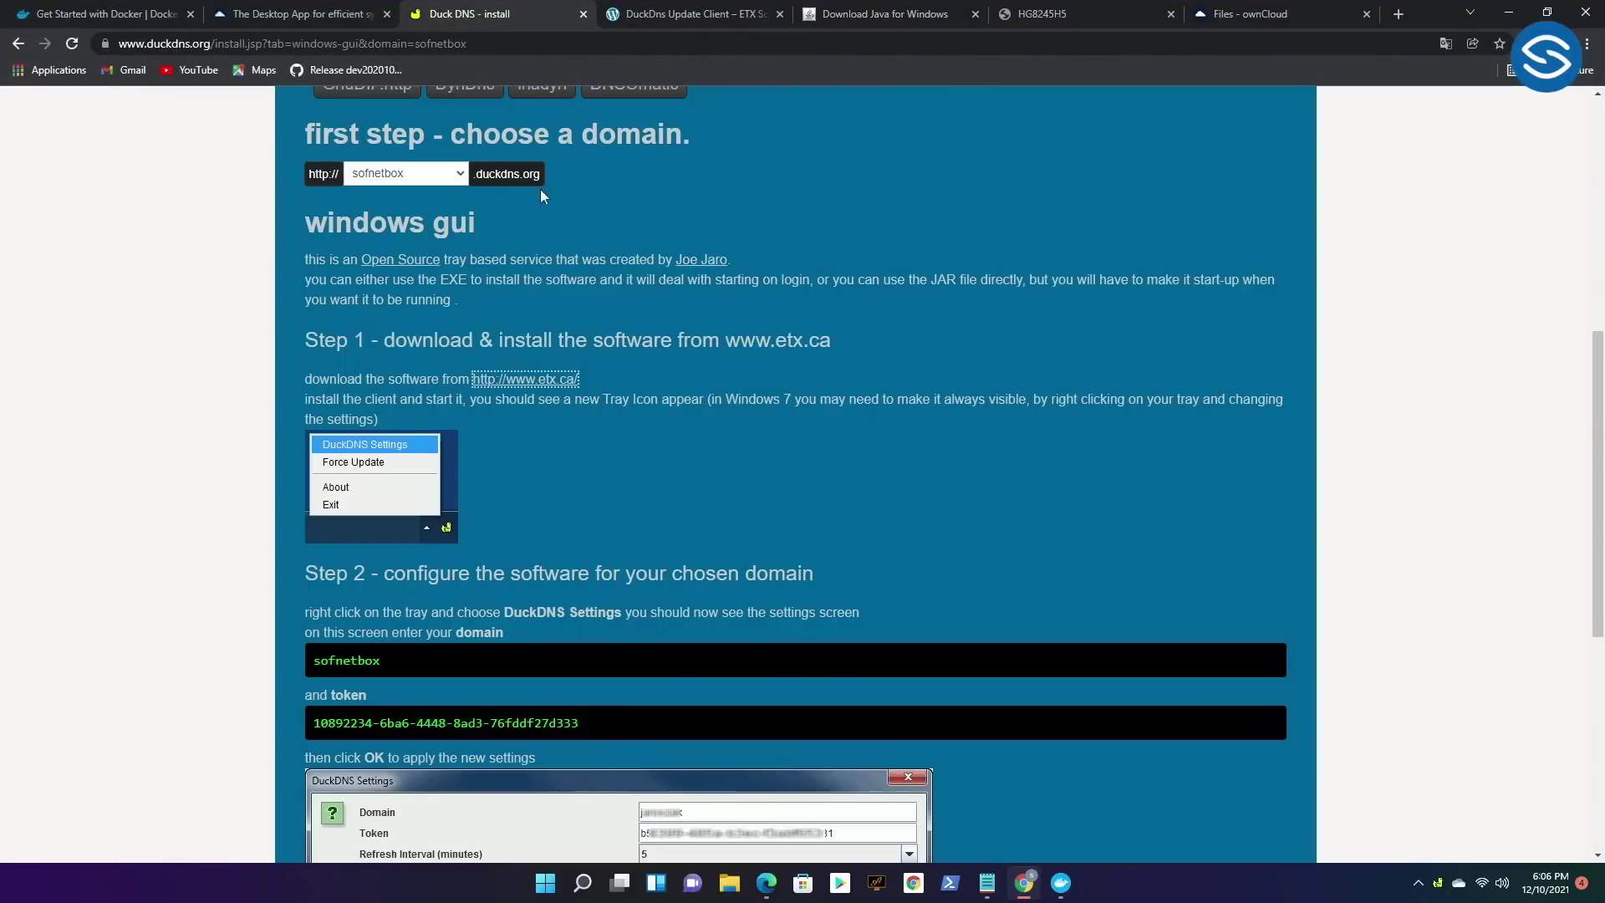
scroll(642, 482, "down", 3)
scroll(584, 469, "up", 8)
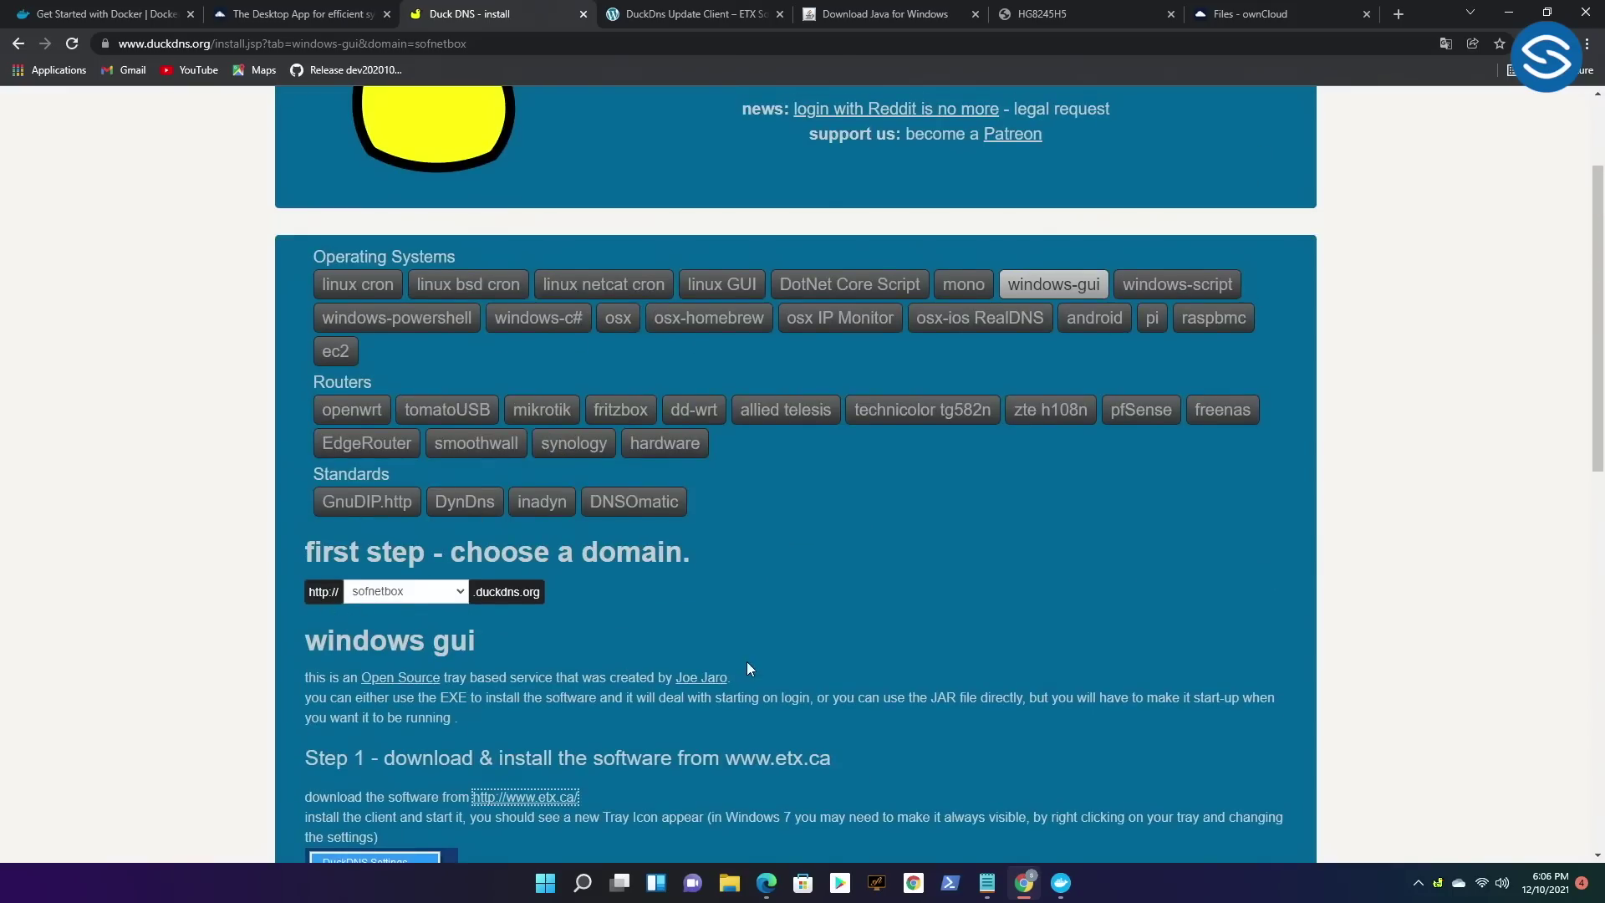
scroll(399, 324, "down", 4)
scroll(458, 413, "down", 5)
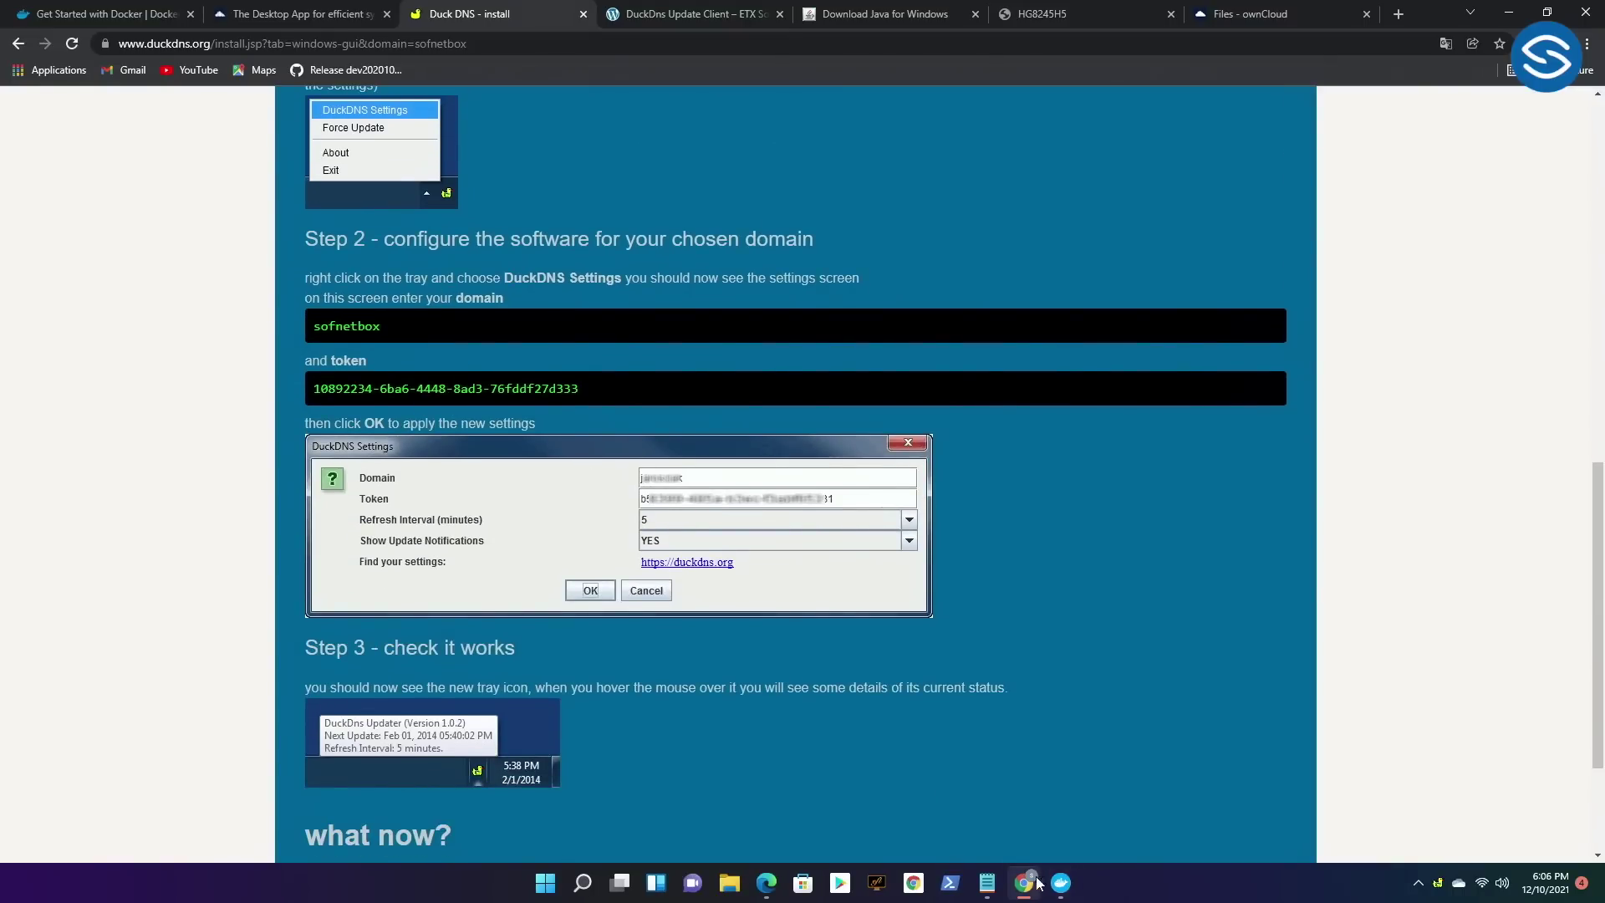
Reopen DuckDNS Settings, verify domain sofnetbox and its token, save, and close the dialog.
mouse_move(1437, 888)
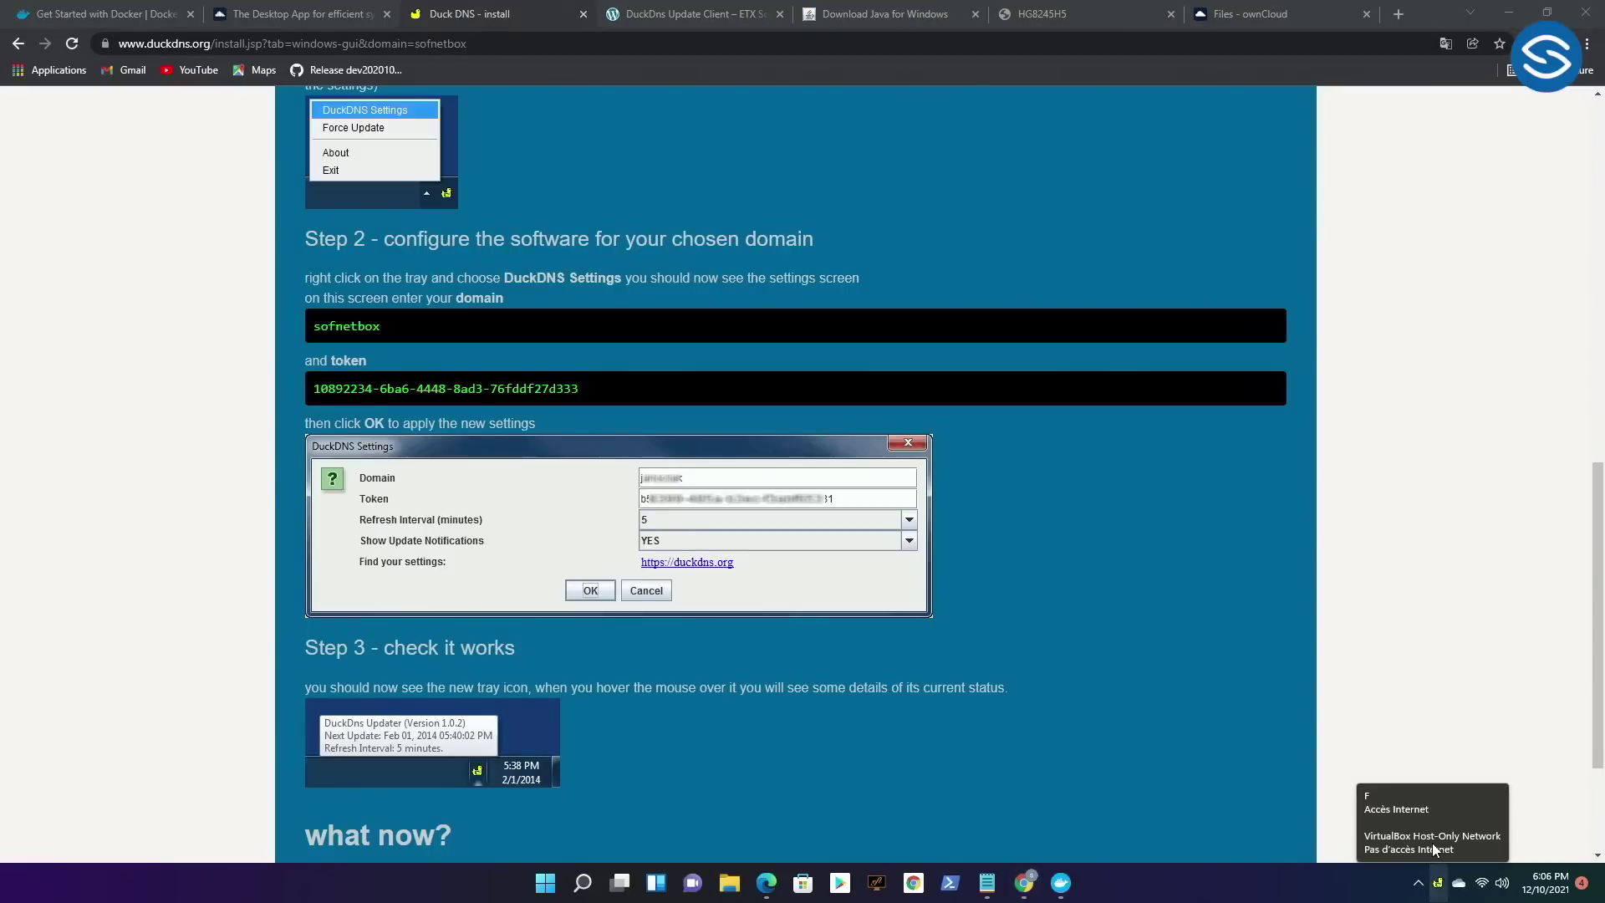
right_click(1440, 884)
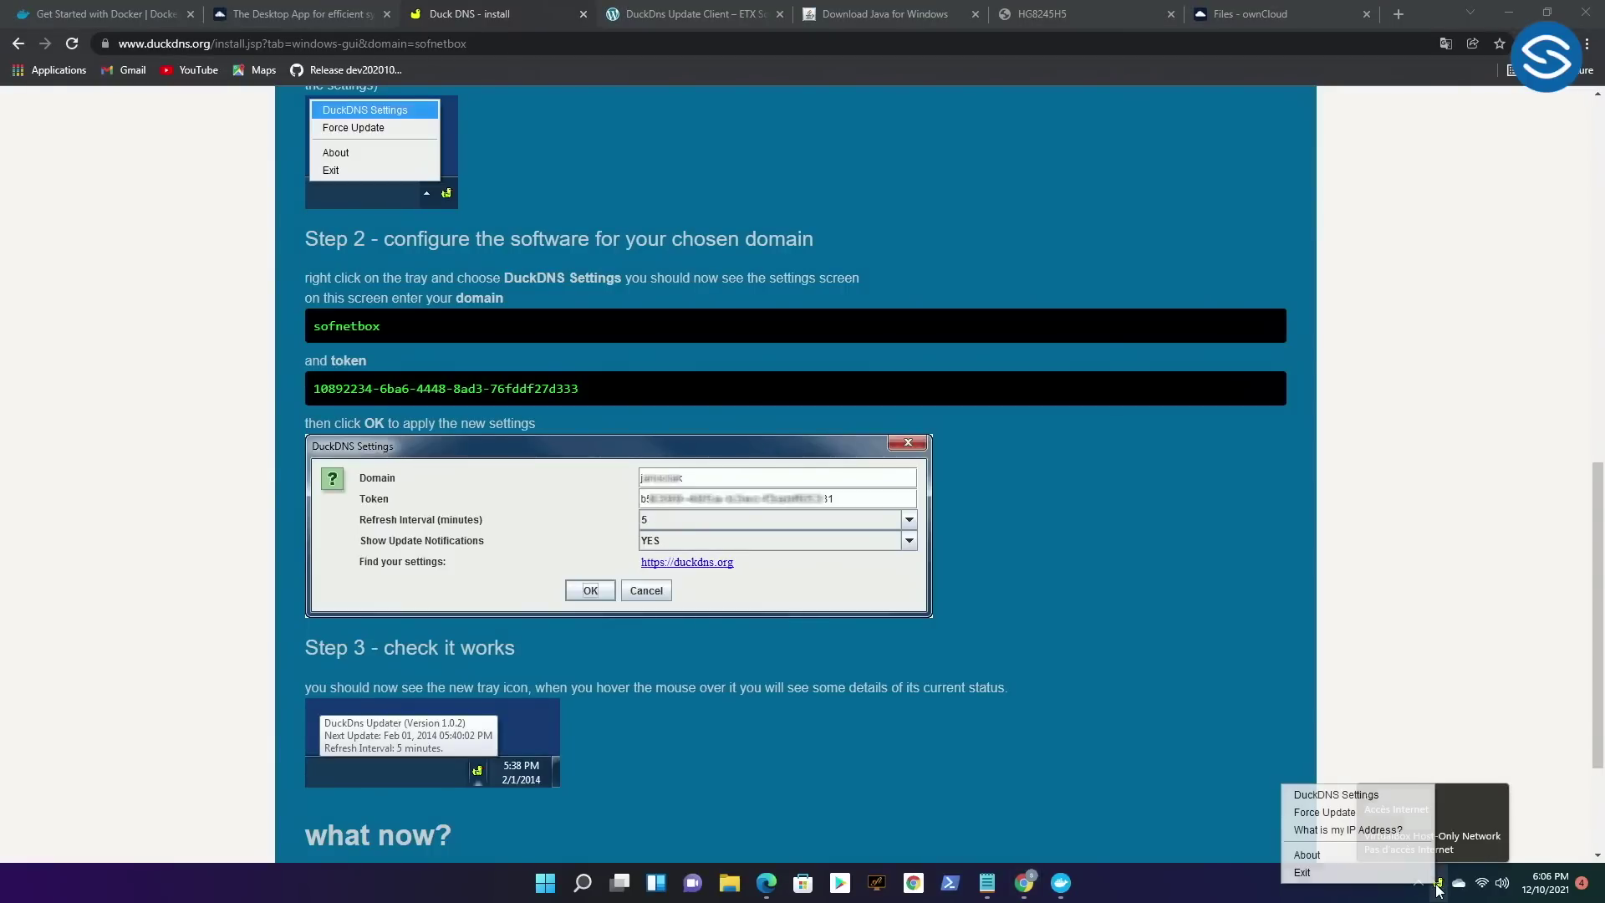
left_click(1369, 799)
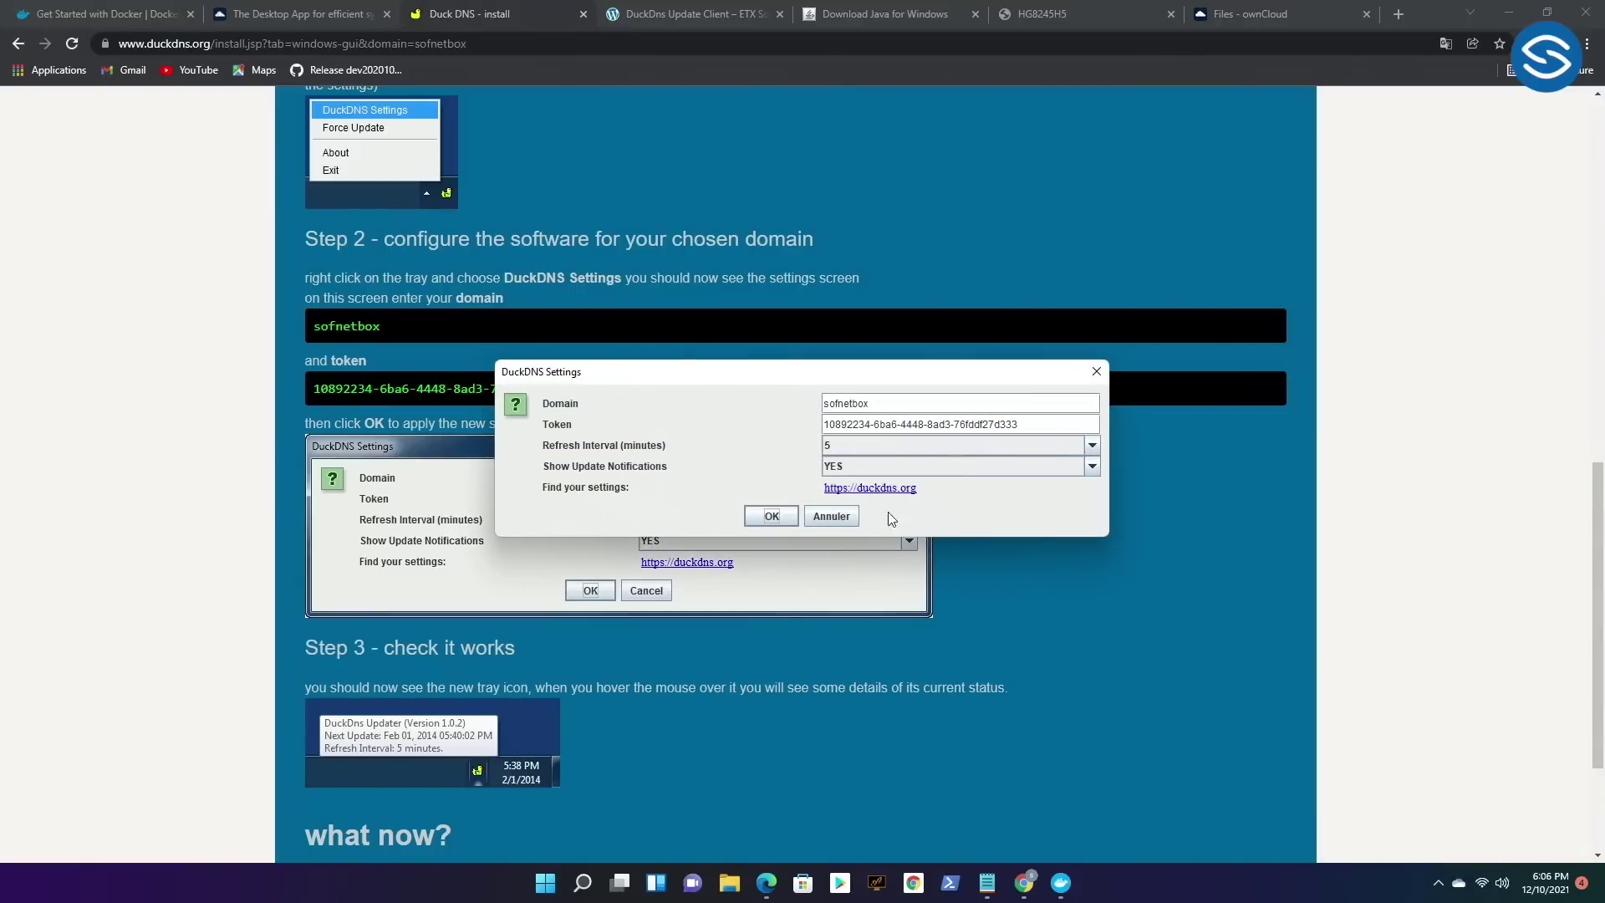
left_click_drag(757, 376, 869, 426)
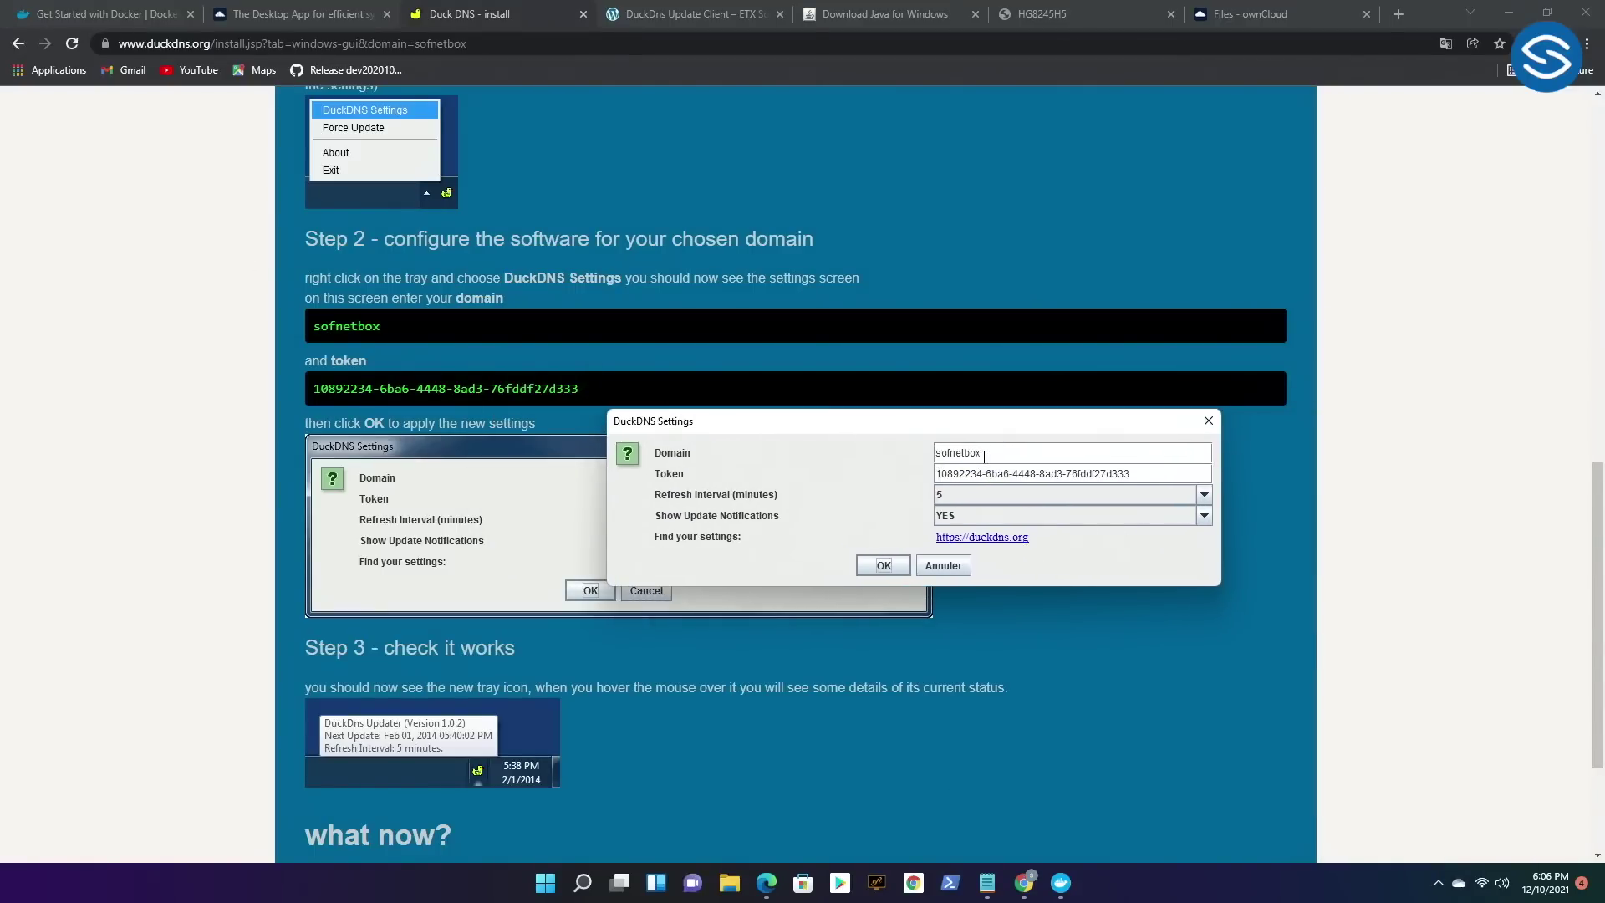
left_click_drag(984, 455, 936, 455)
left_click(1079, 472)
left_click(884, 566)
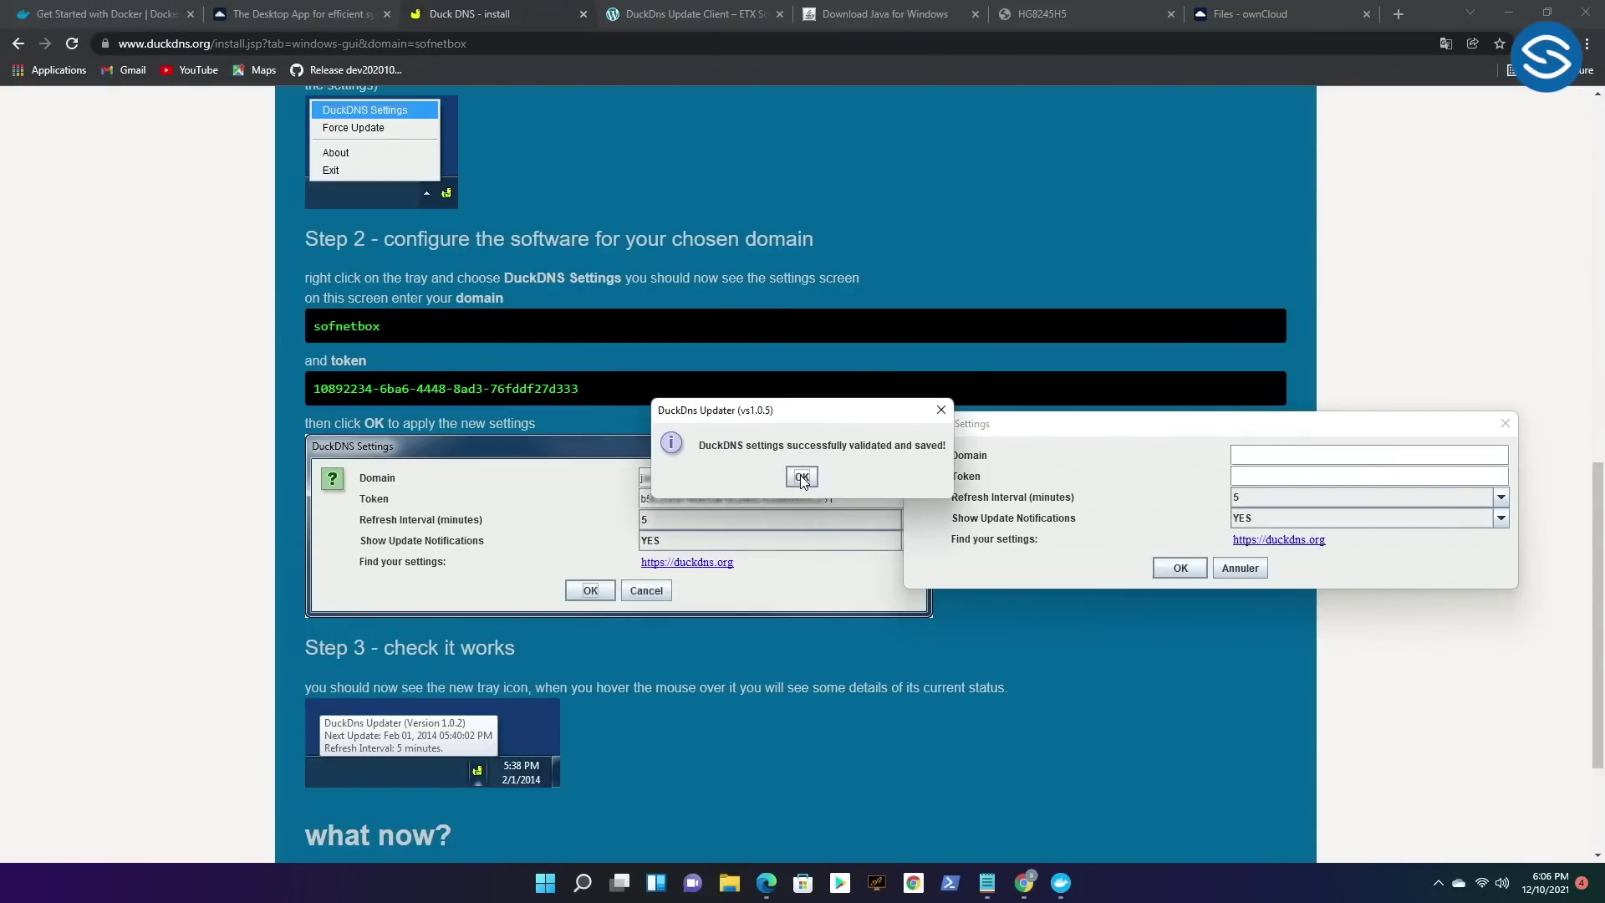
left_click(800, 476)
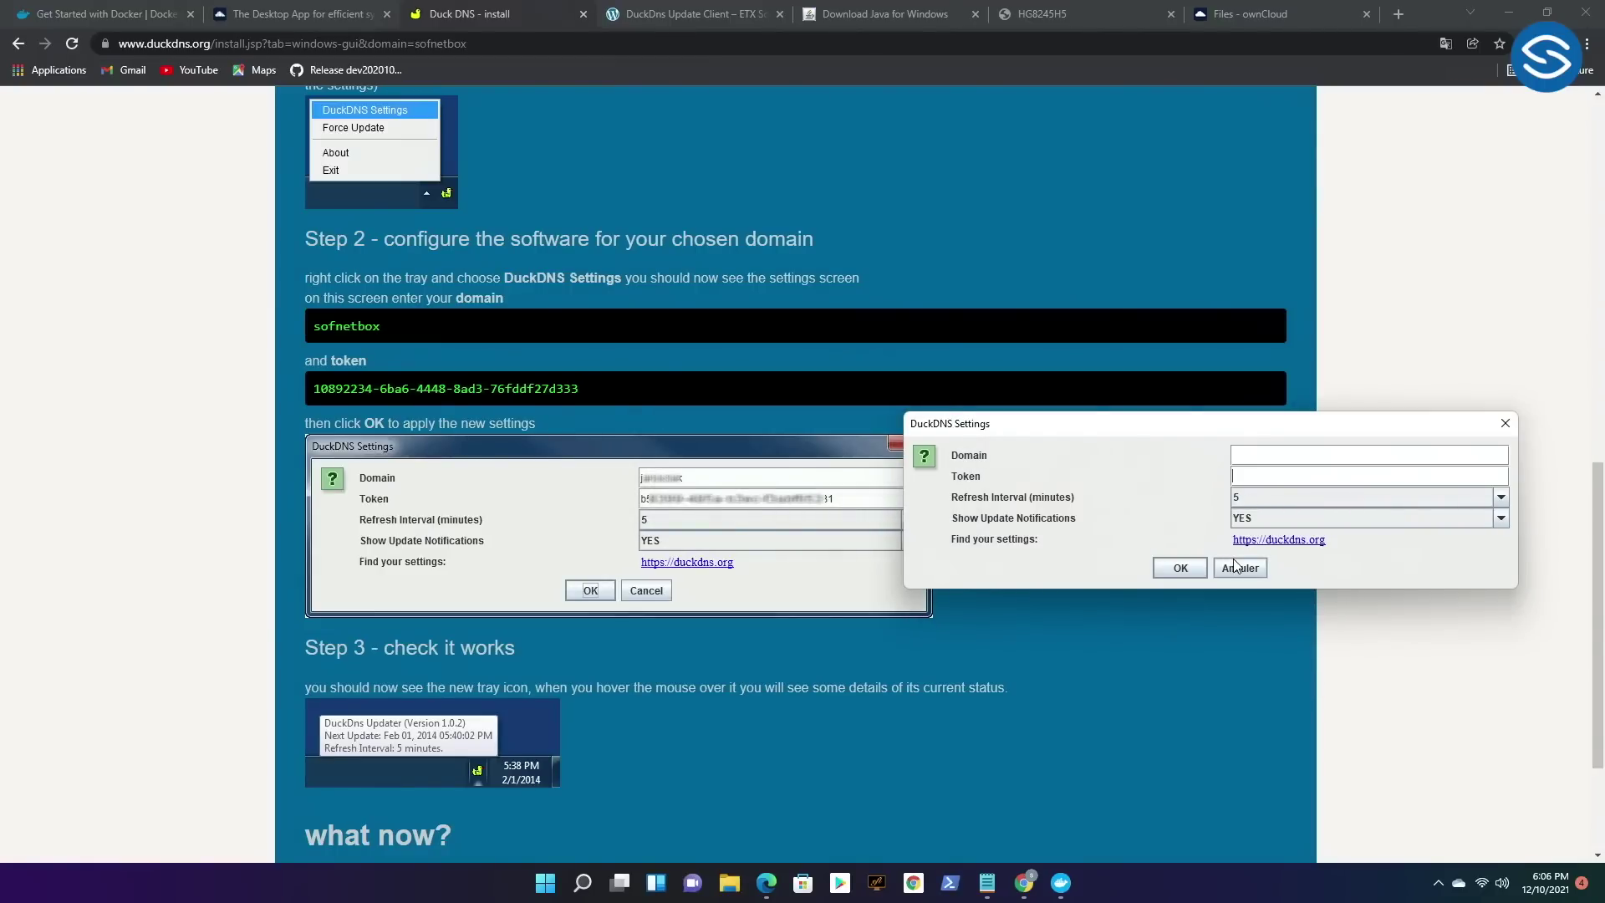
left_click(1505, 423)
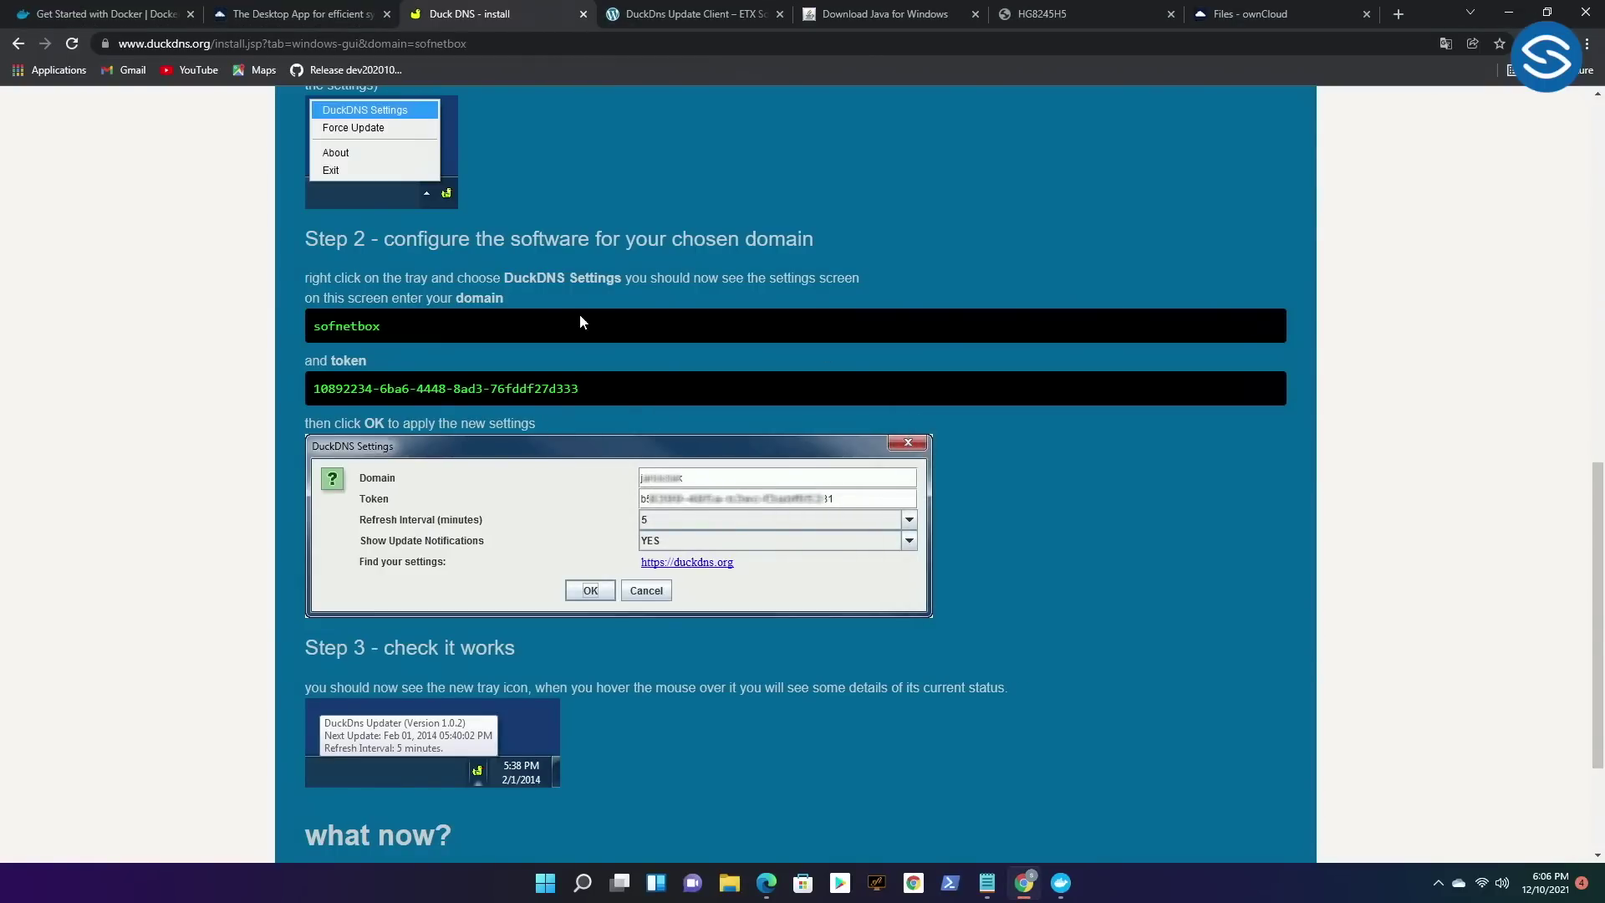
scroll(540, 395, "up", 6)
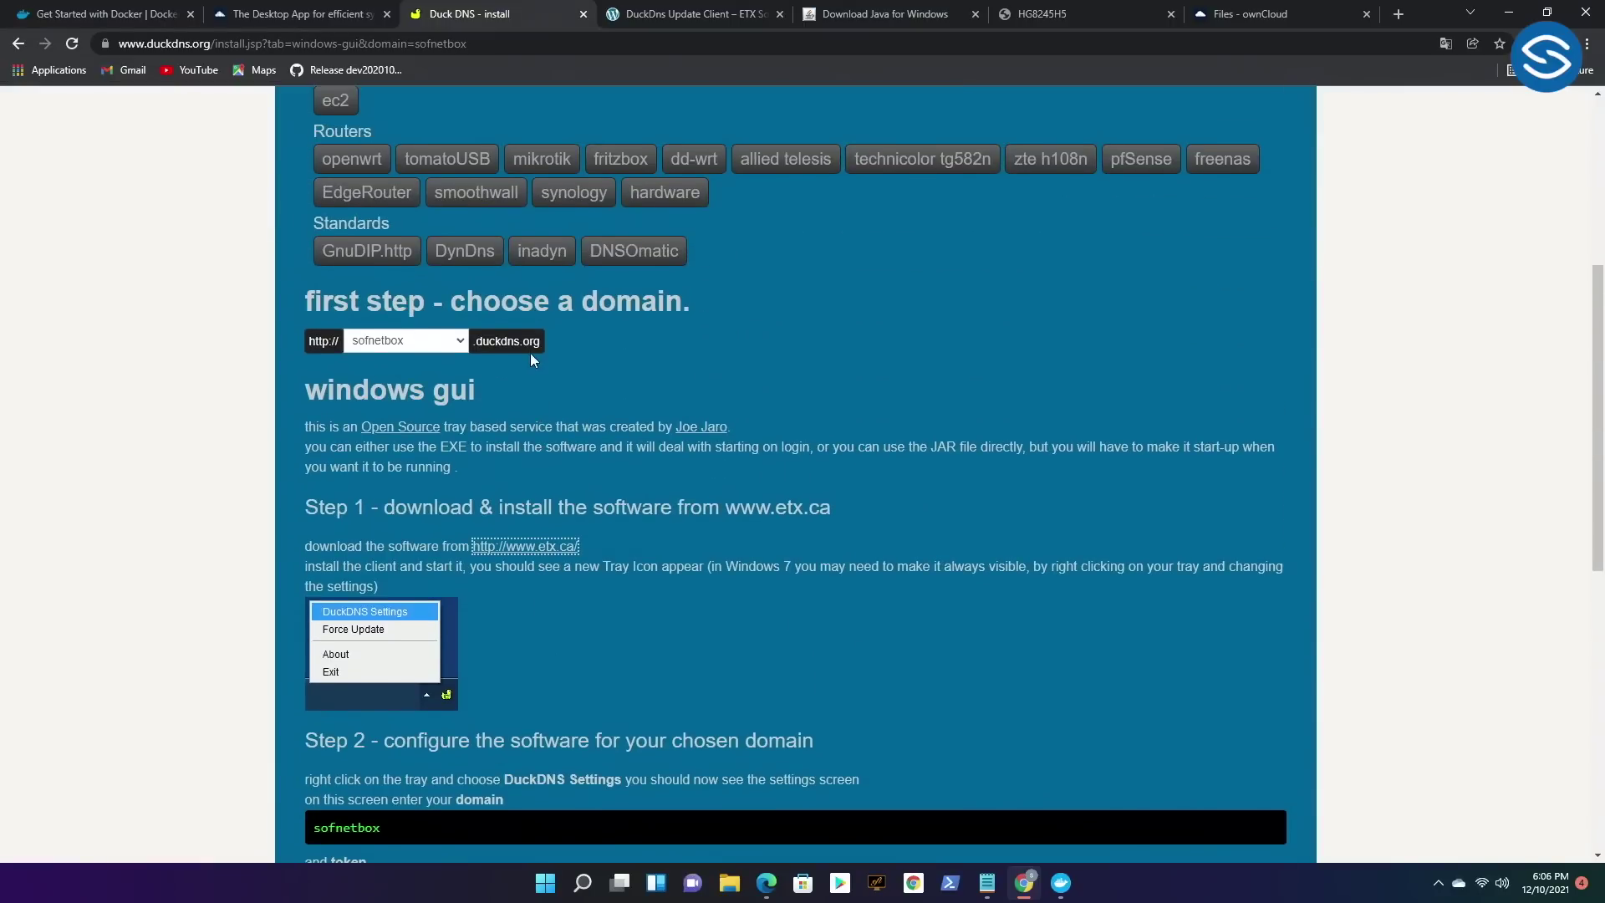
Replace the local-IP ownCloud tab with sofnetbox.duckdns.org:8080 in a new tab.
left_click_drag(547, 349, 305, 346)
right_click(391, 339)
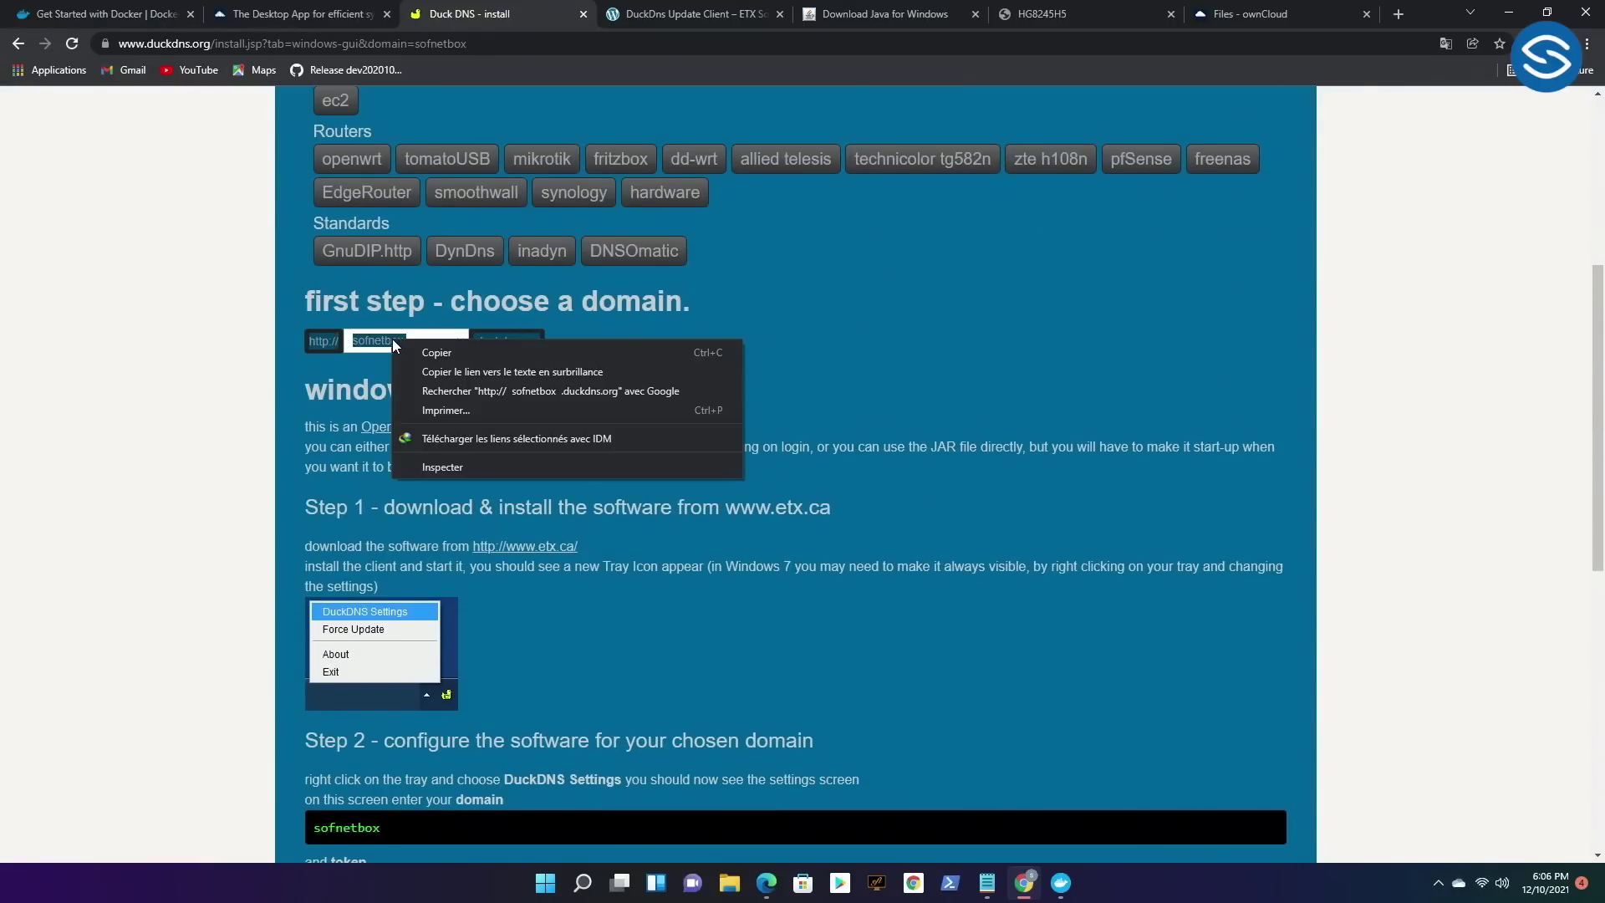
left_click(433, 359)
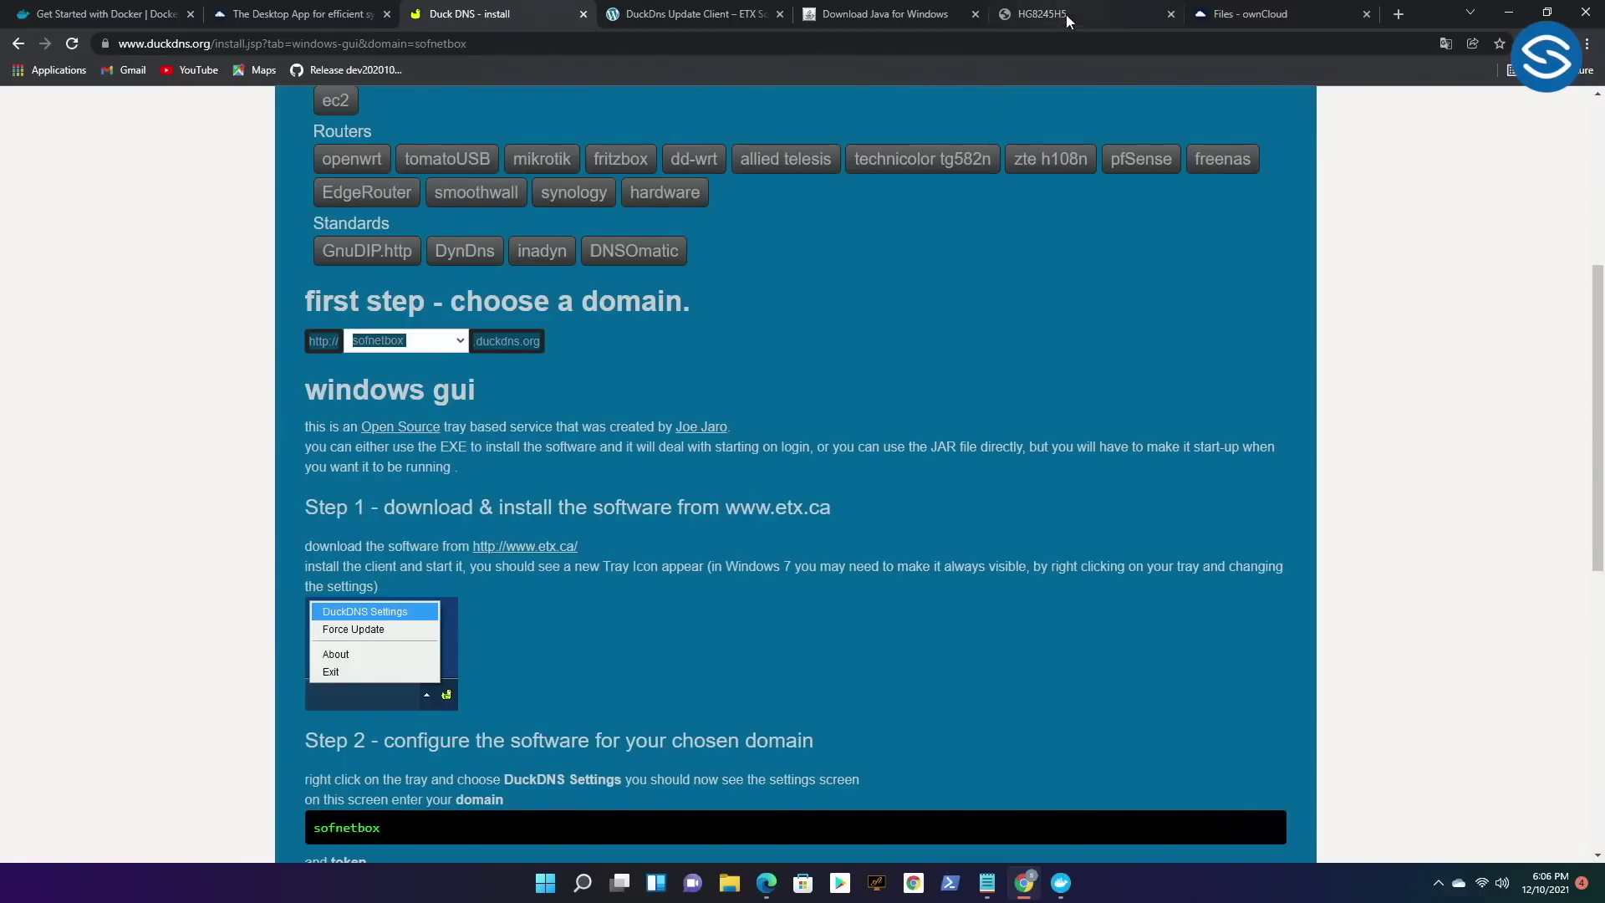
left_click(1239, 10)
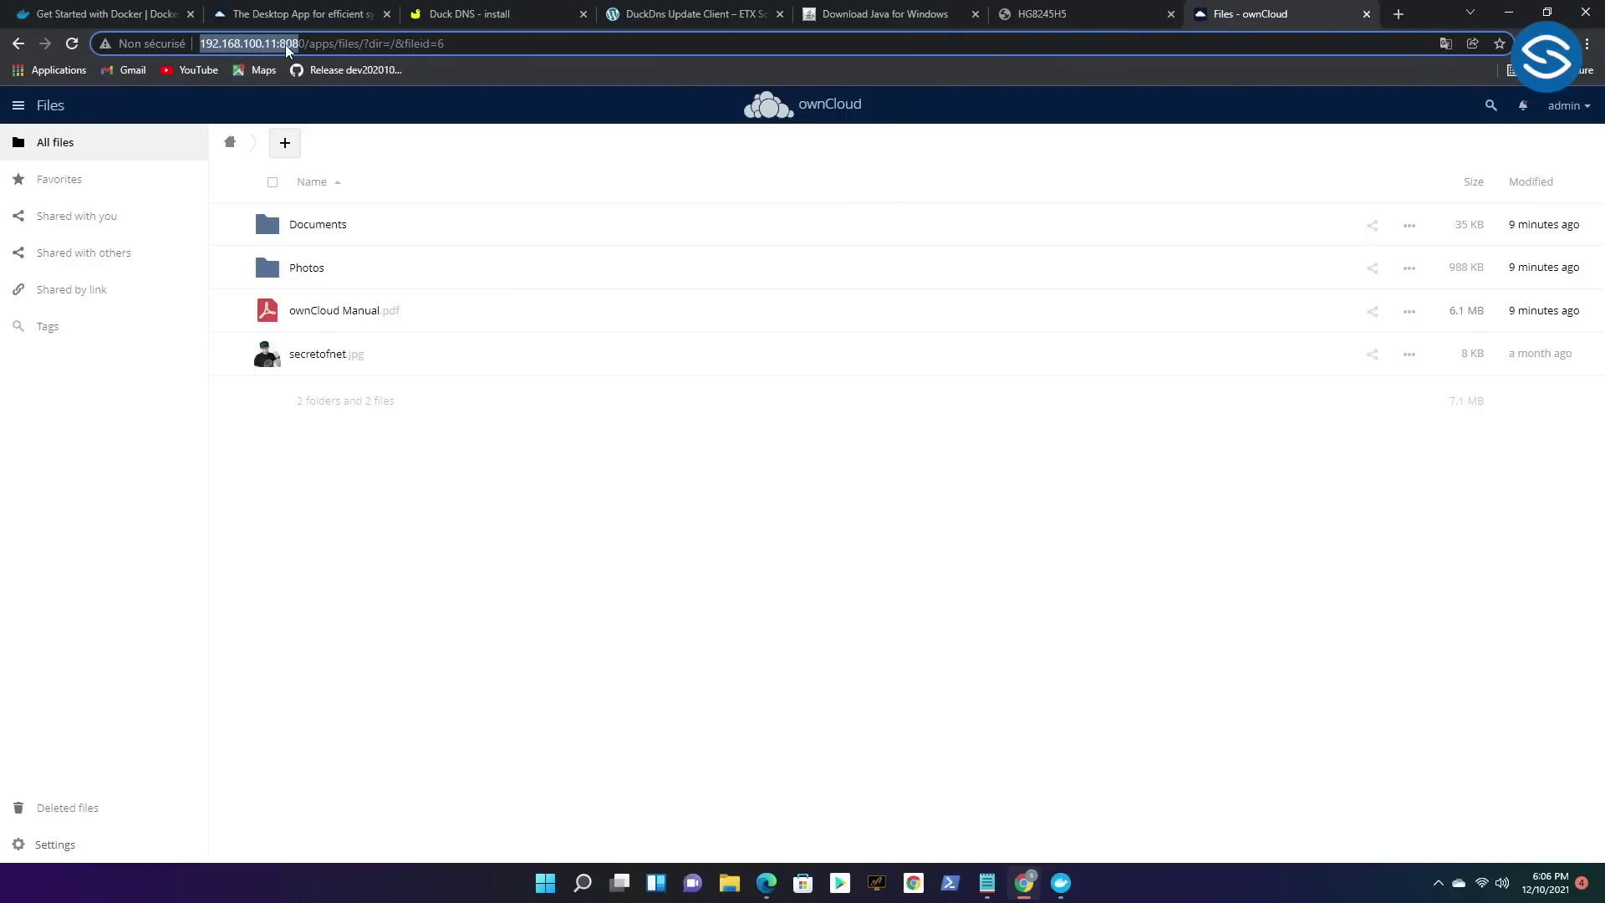
left_click_drag(460, 42, 461, 42)
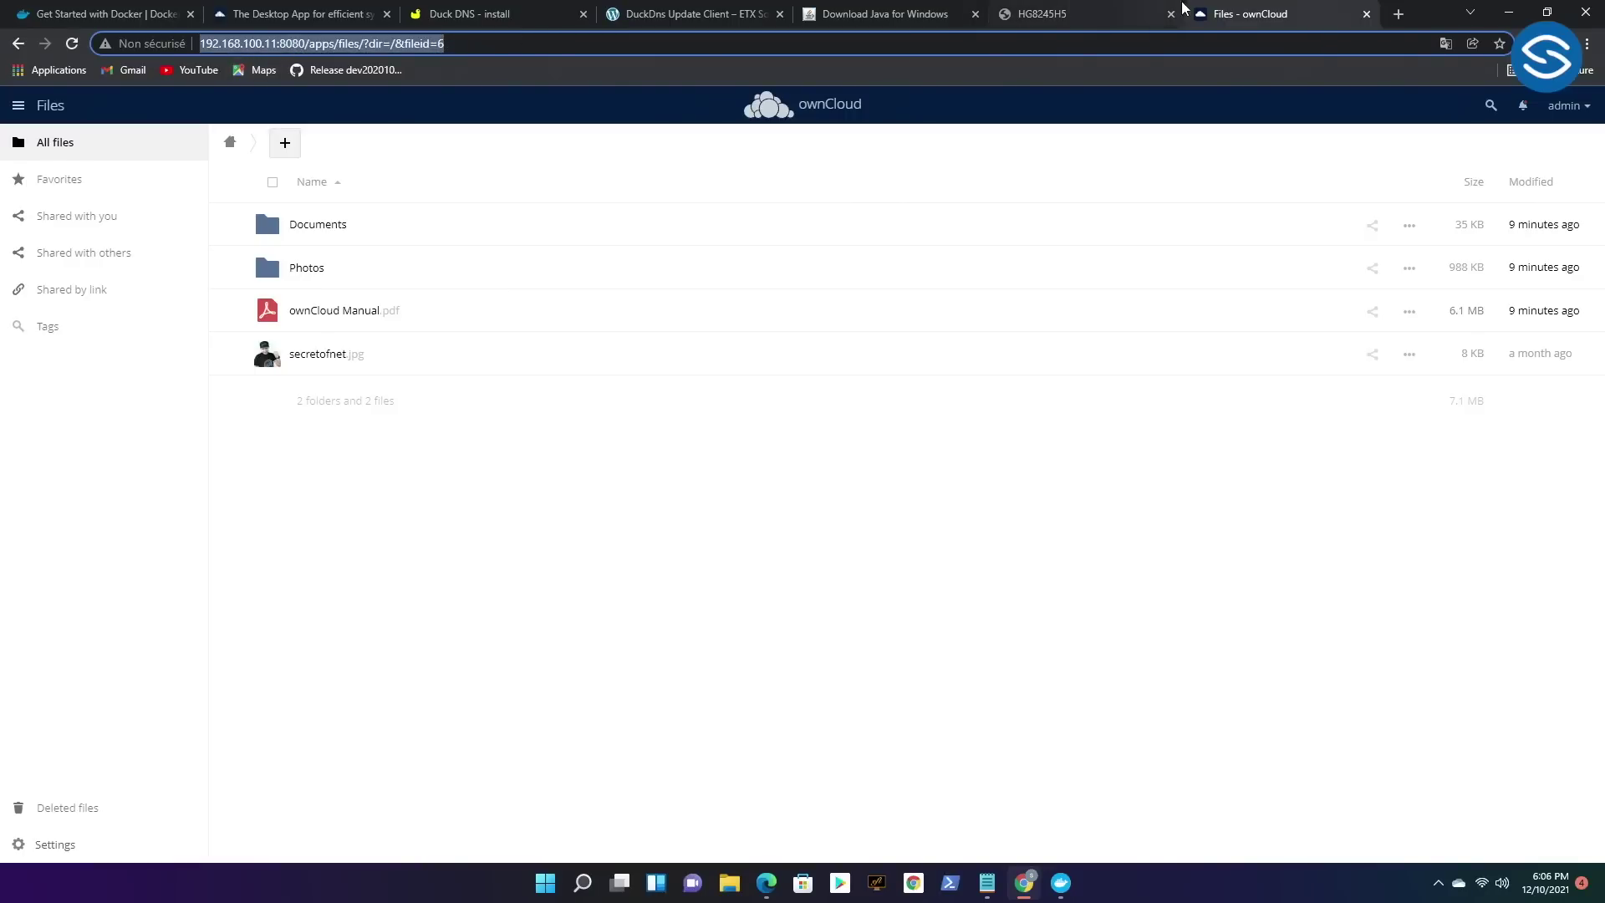
left_click(1367, 14)
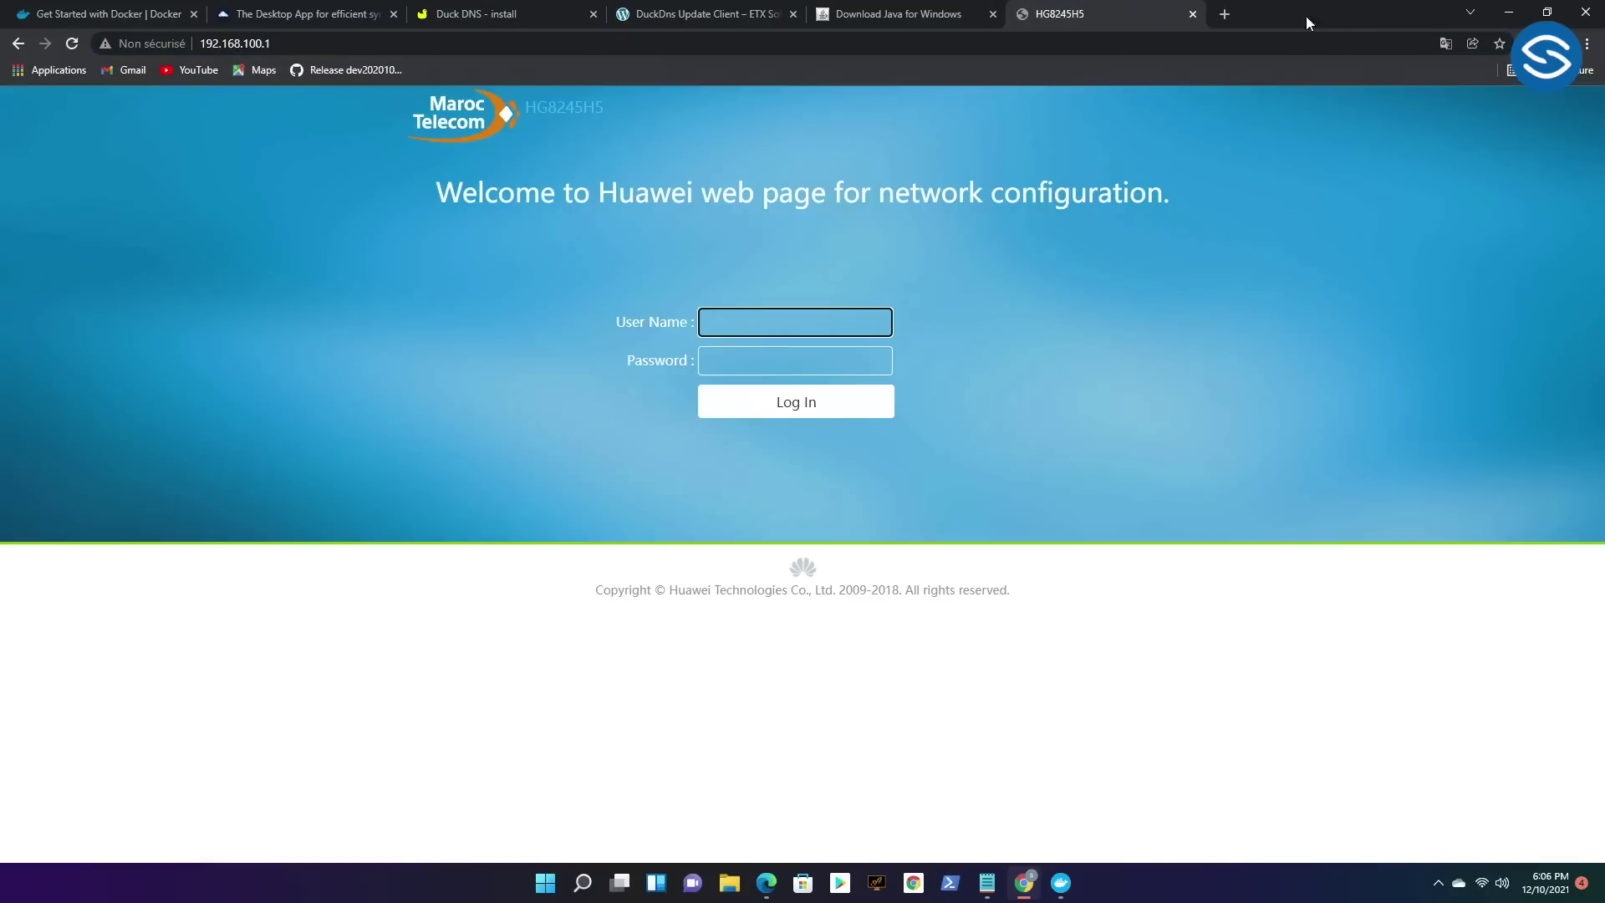
left_click(1225, 15)
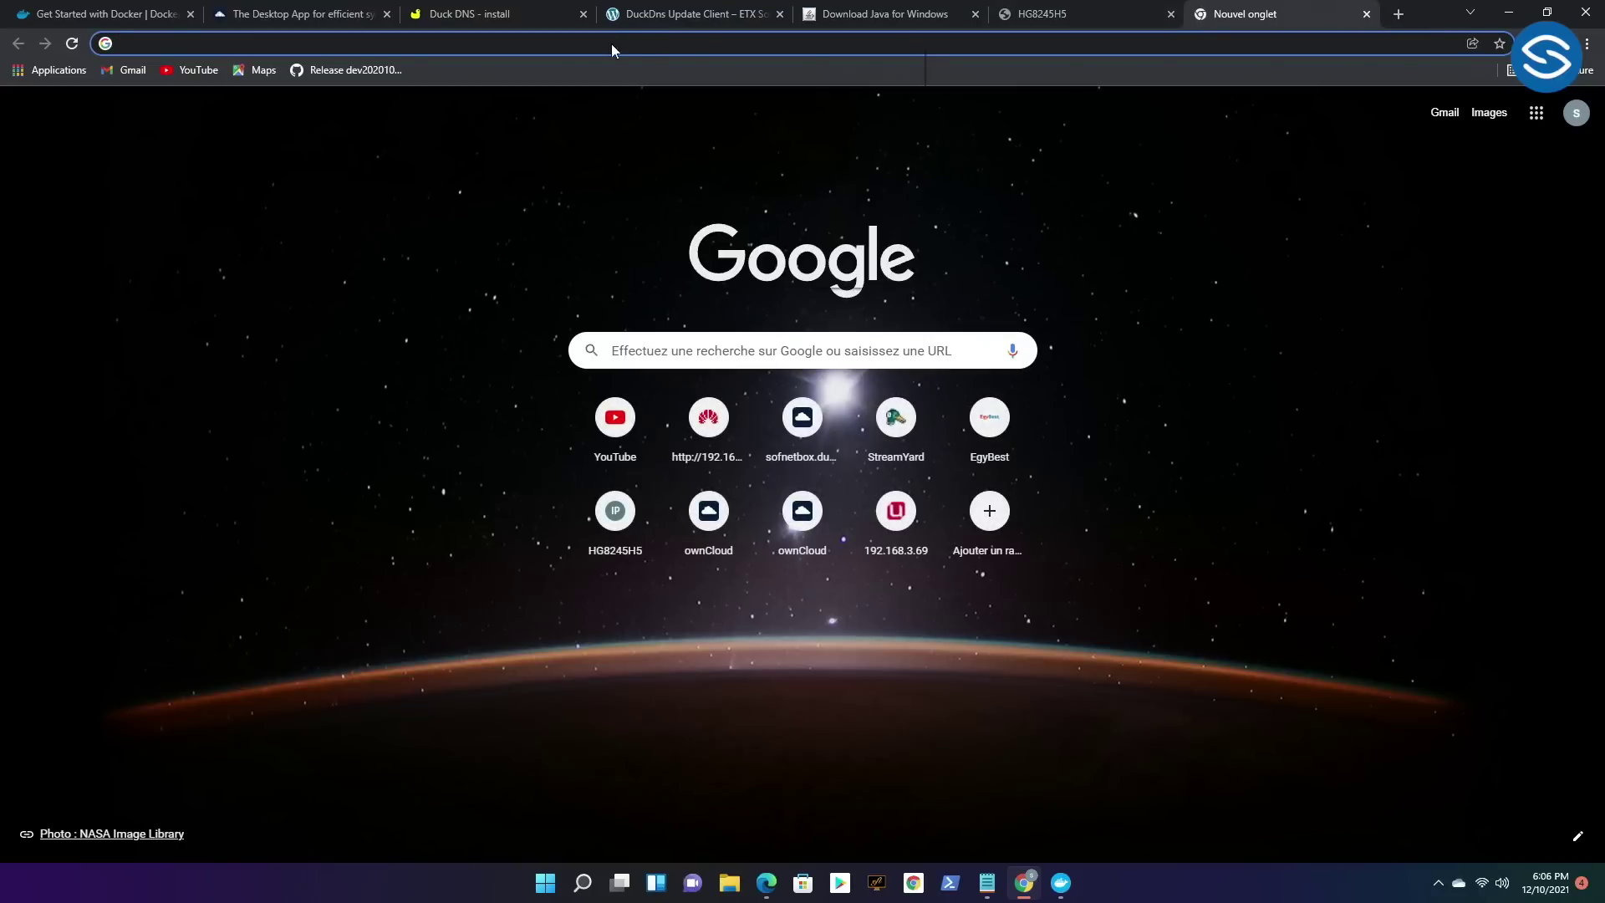
right_click(610, 43)
left_click(657, 156)
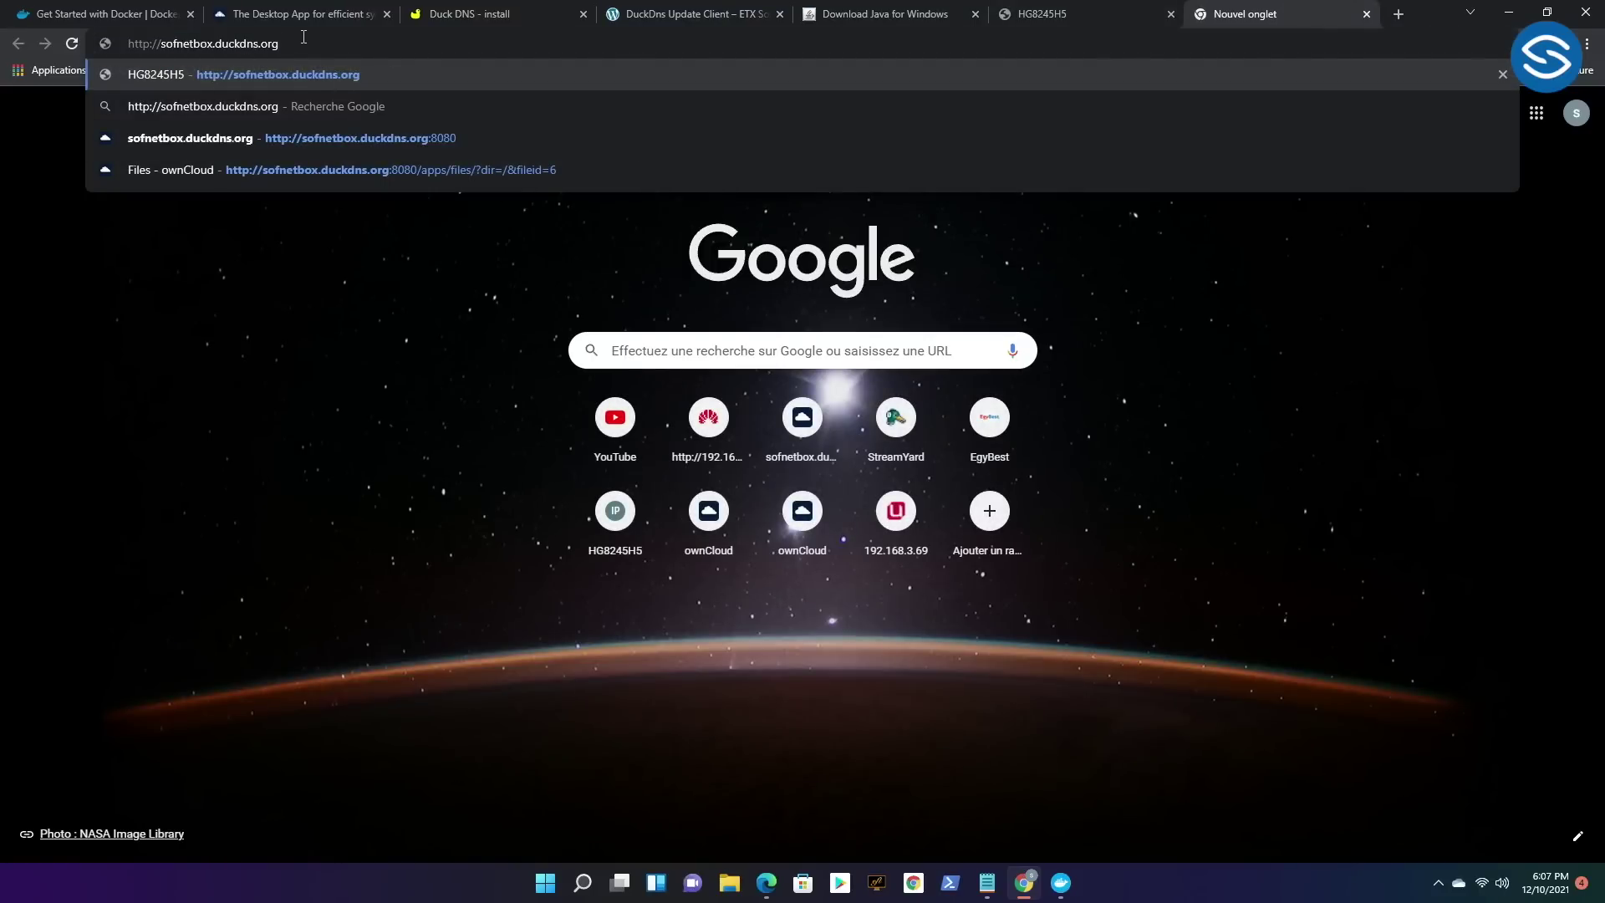
type(":")
type("8080")
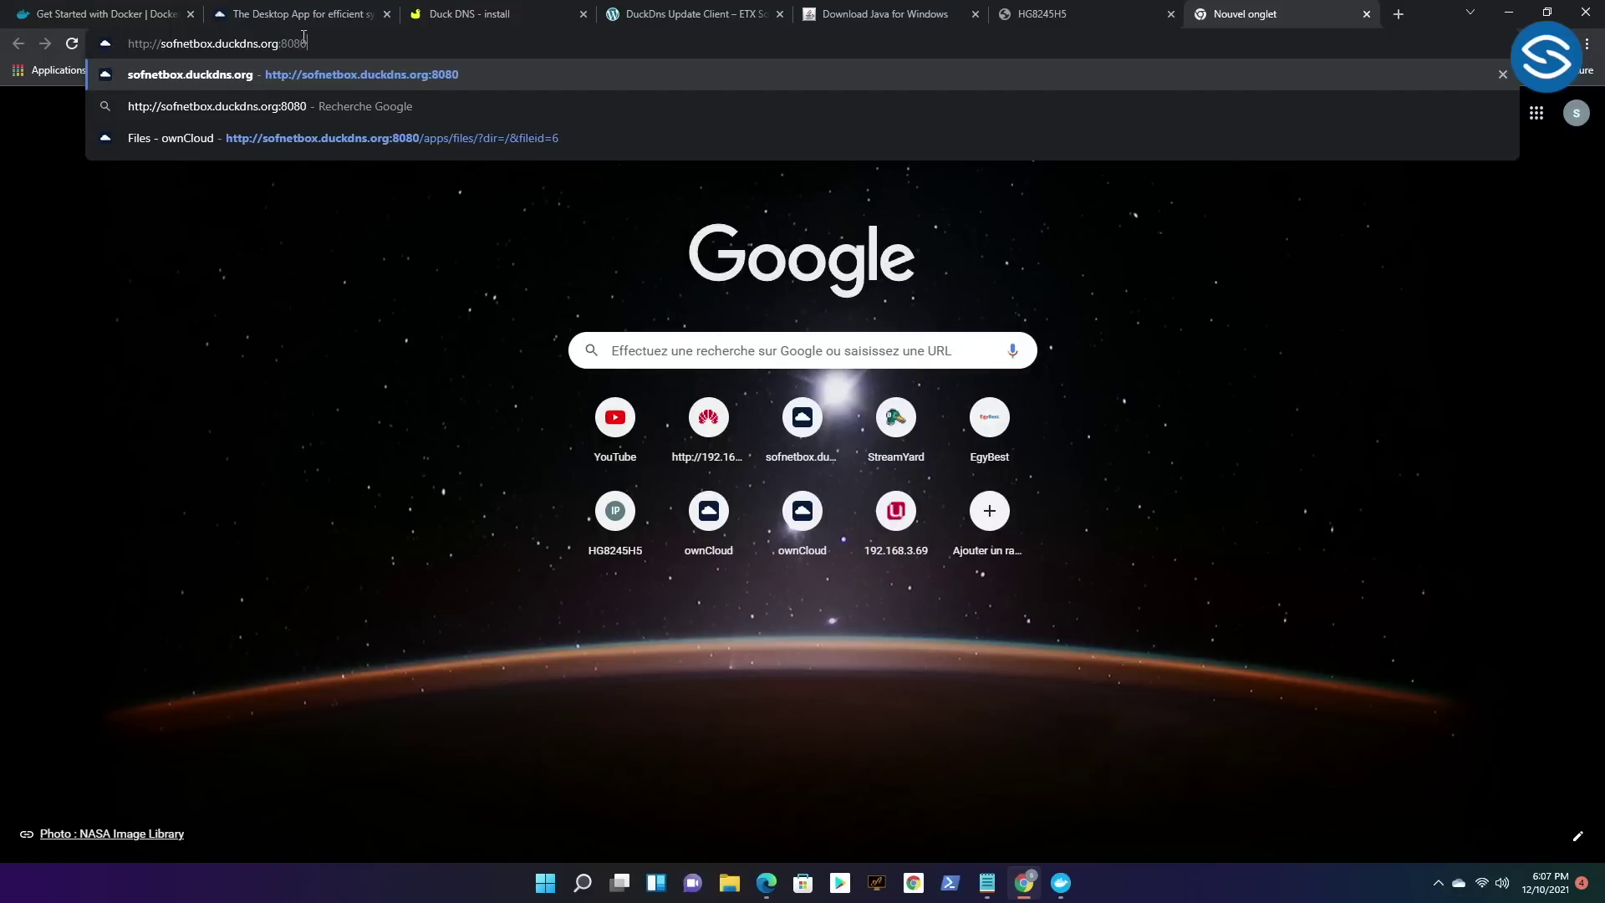
key("Return")
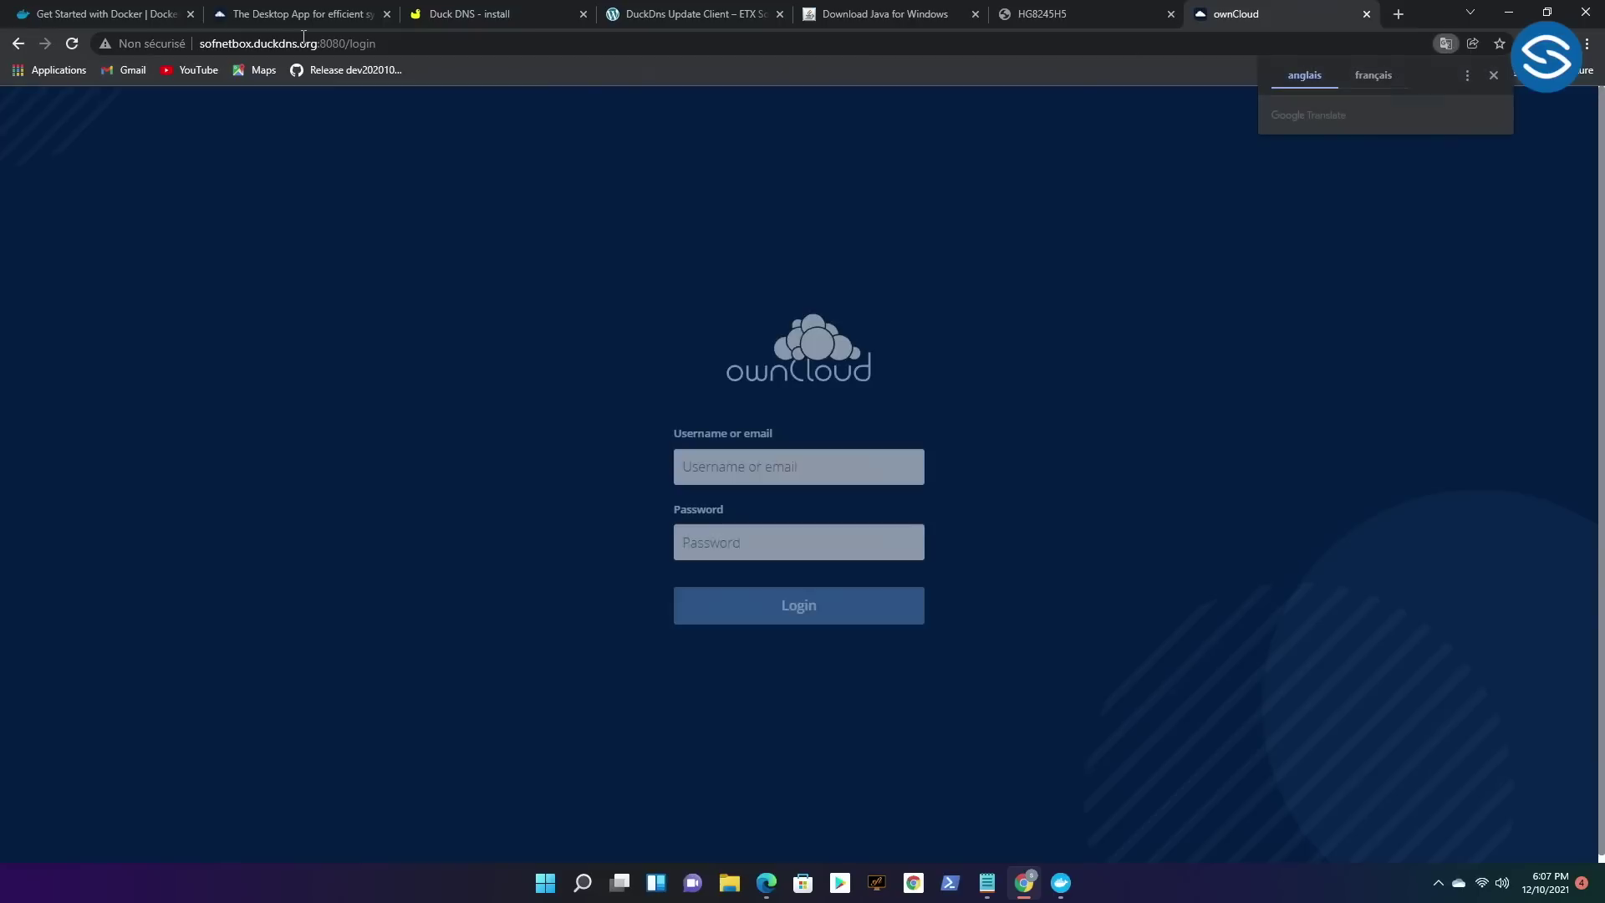
Sign in to ownCloud as admin, declining to save the password.
left_click(201, 39)
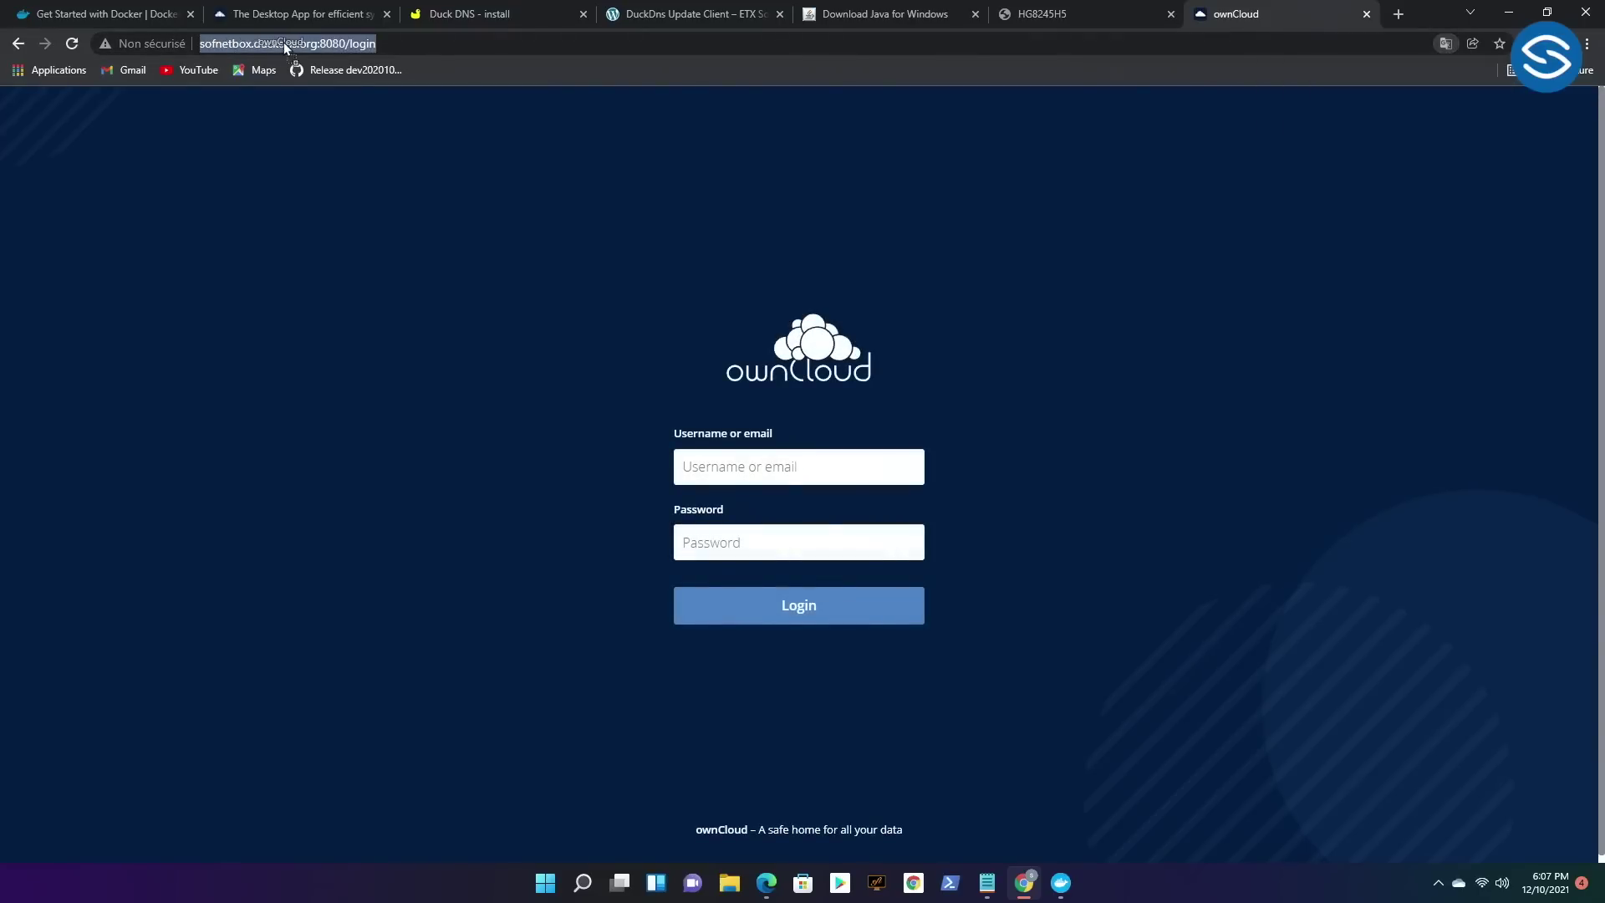
left_click(327, 46)
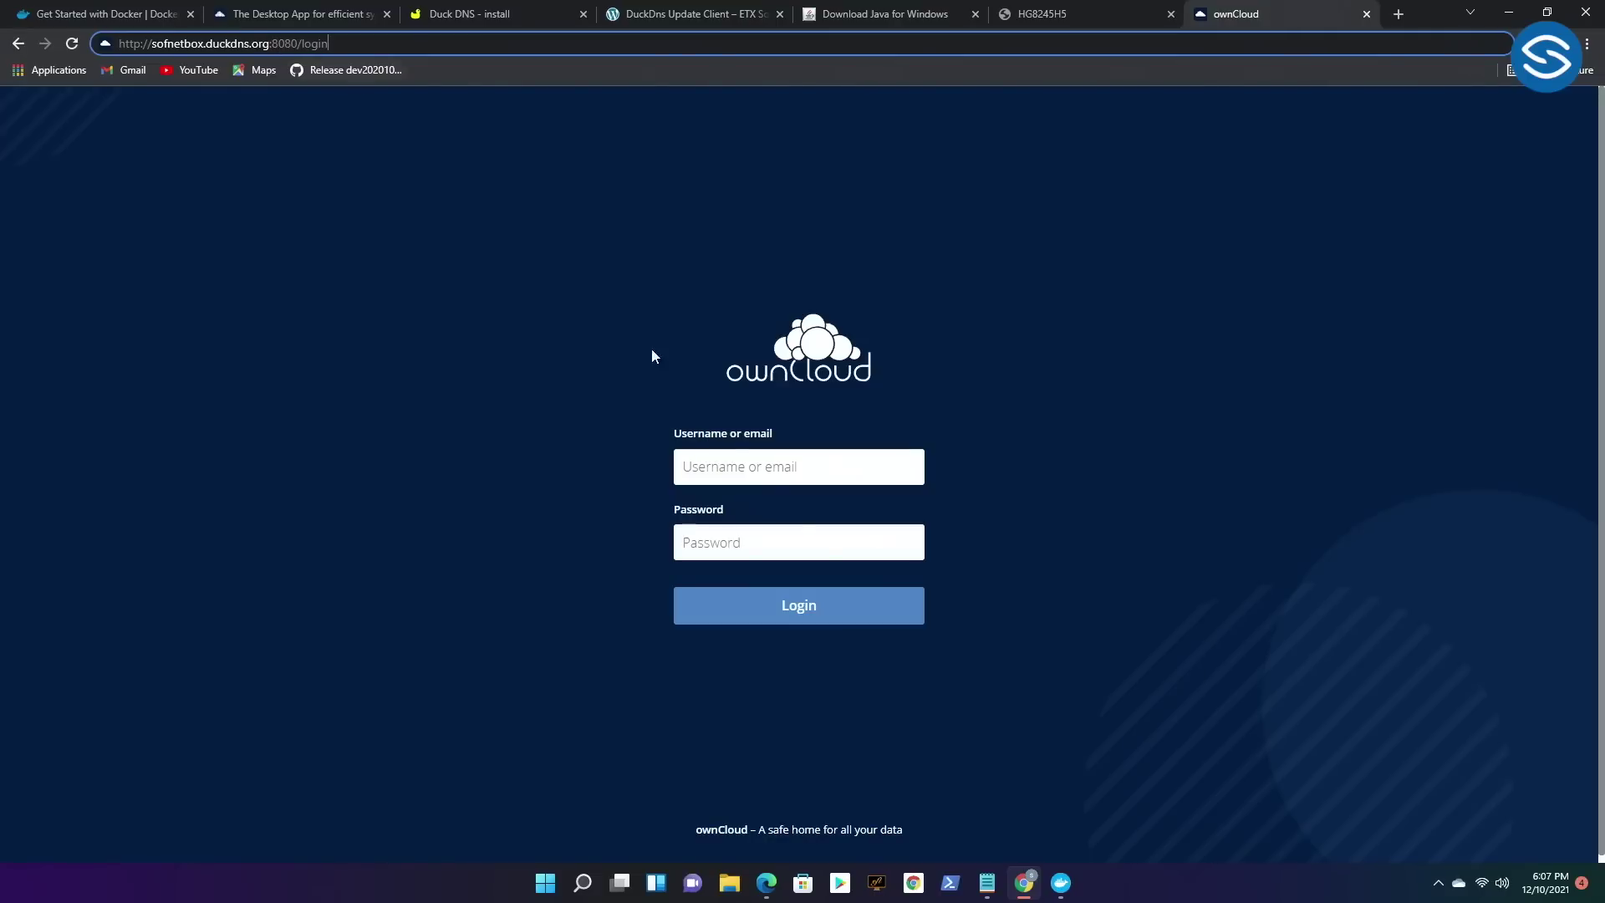
left_click(781, 450)
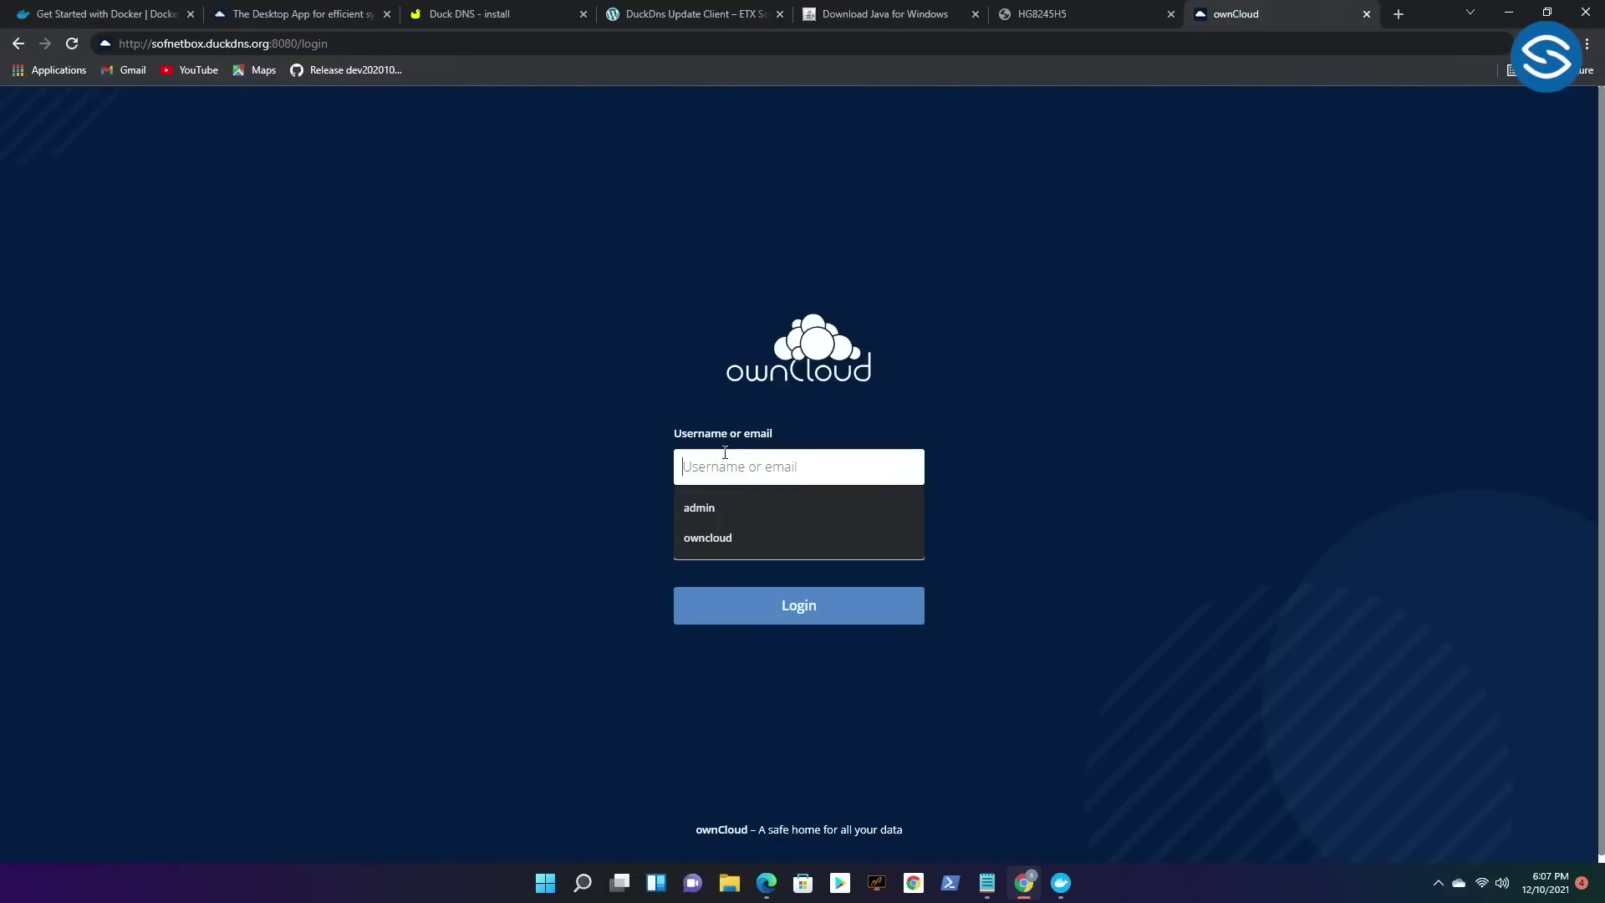
left_click(706, 515)
left_click(755, 544)
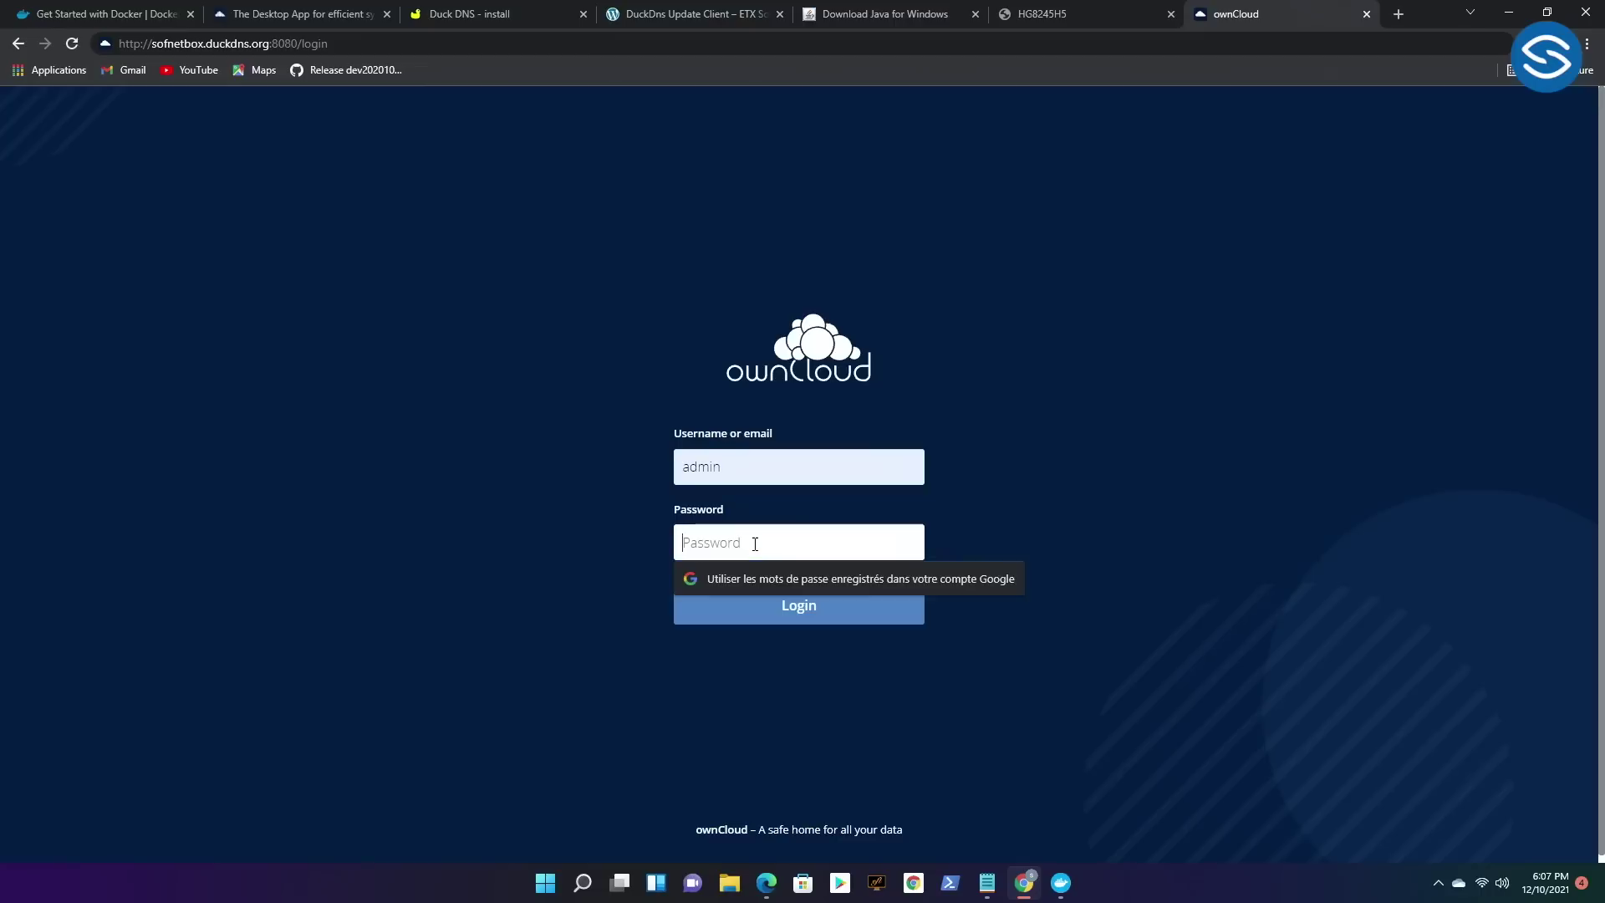
type("ad")
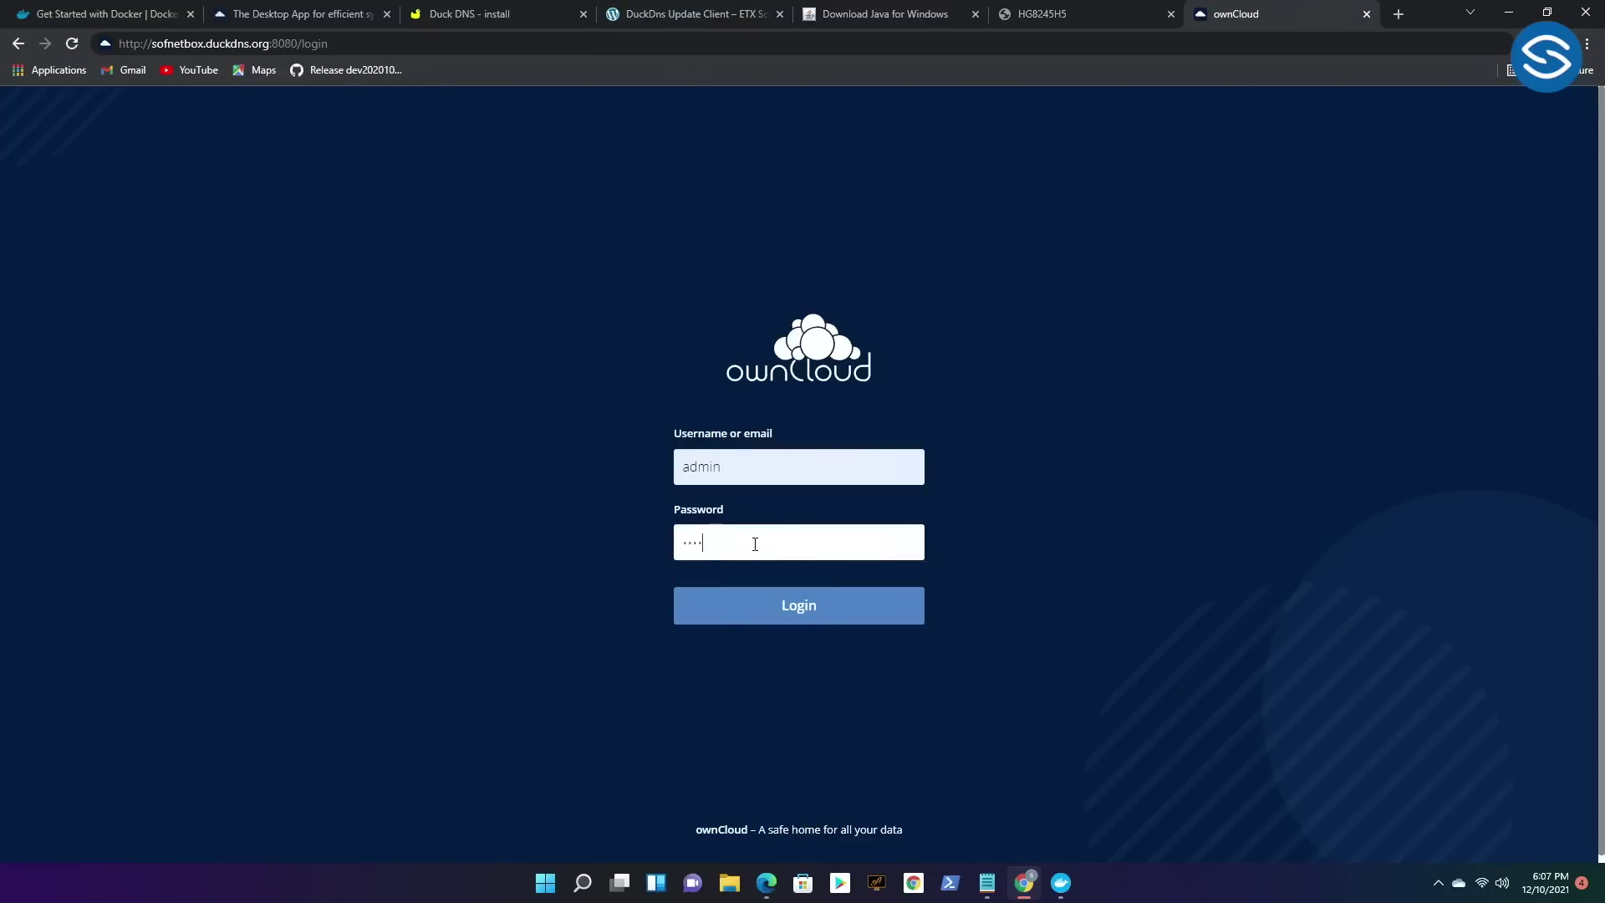
type("min")
left_click(796, 602)
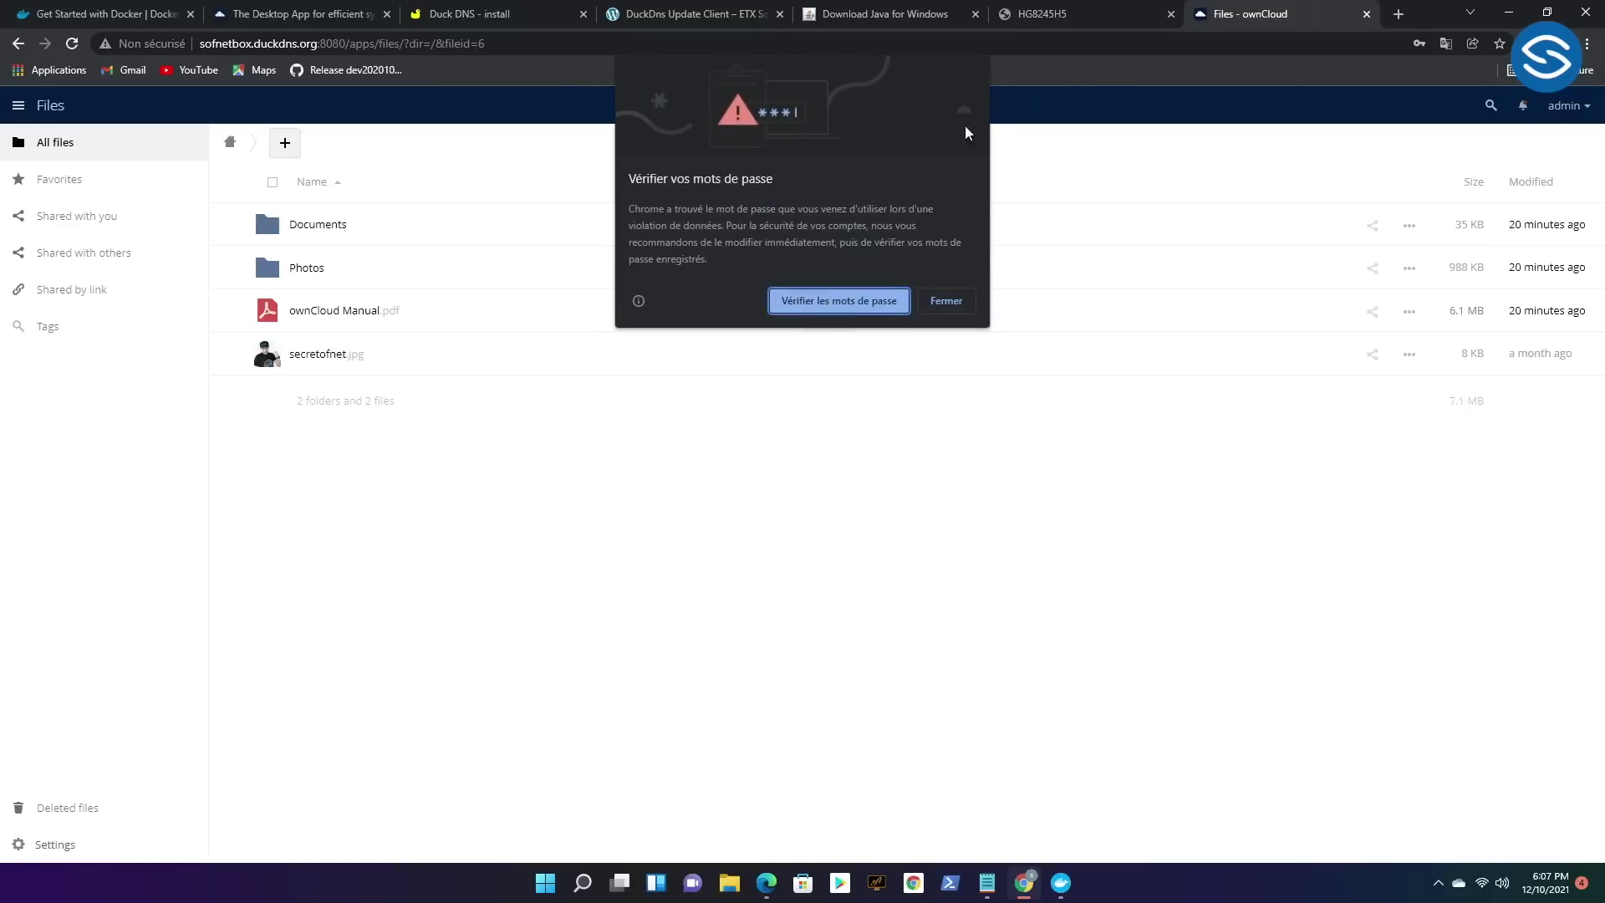
left_click(968, 298)
left_click(1463, 316)
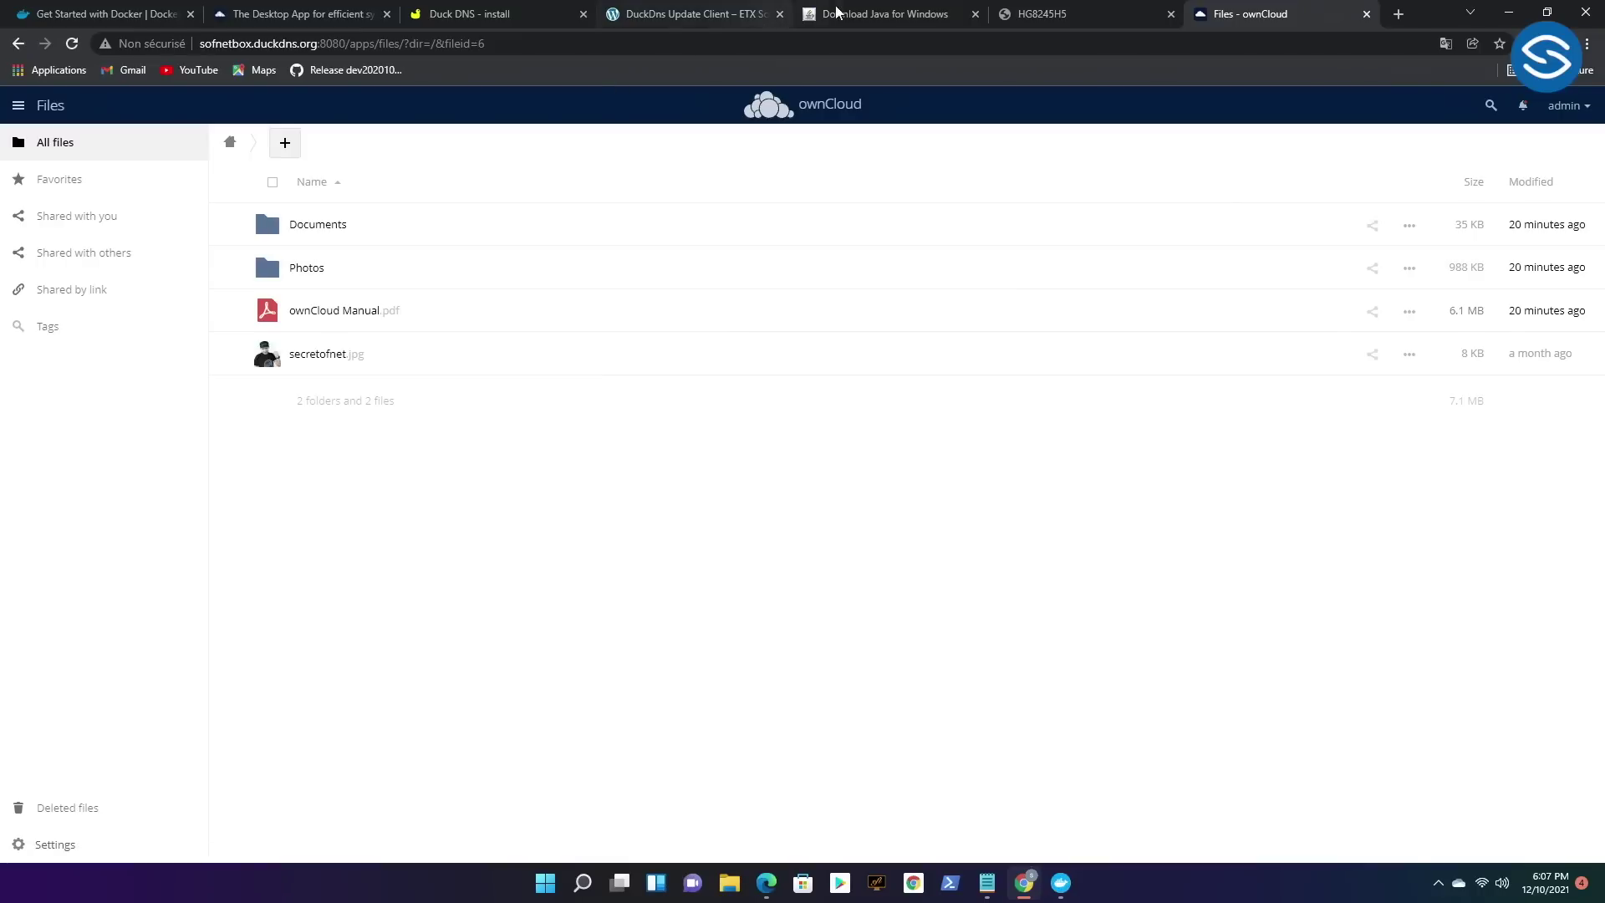
Download the ownCloud desktop client for Windows and run its installer.
left_click(250, 18)
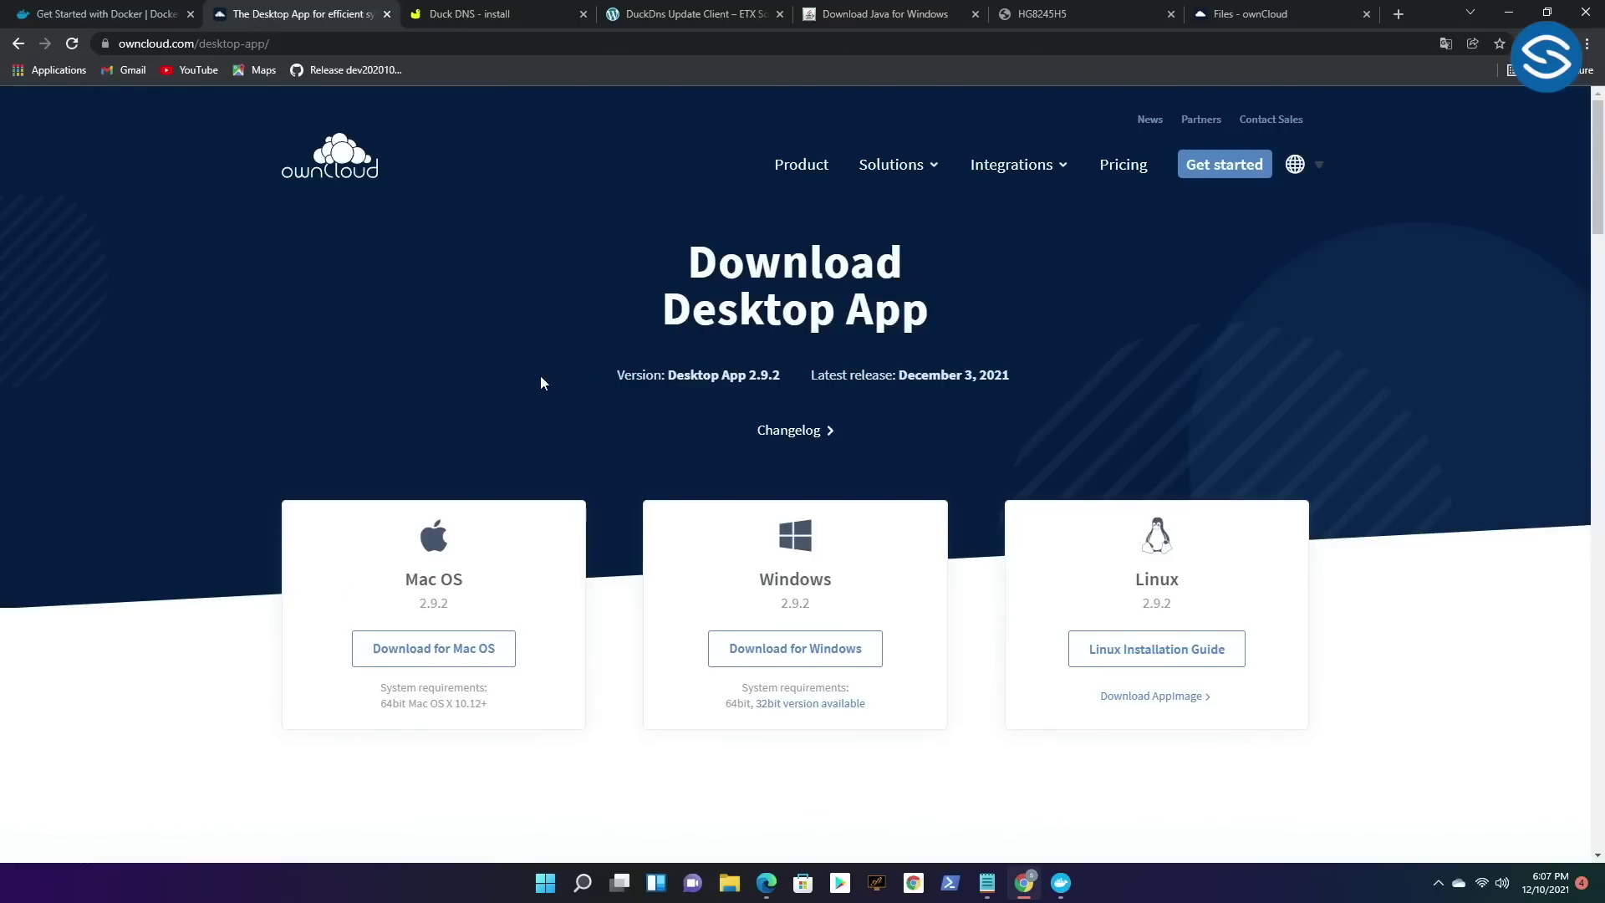
scroll(539, 383, "down", 2)
scroll(543, 388, "down", 1)
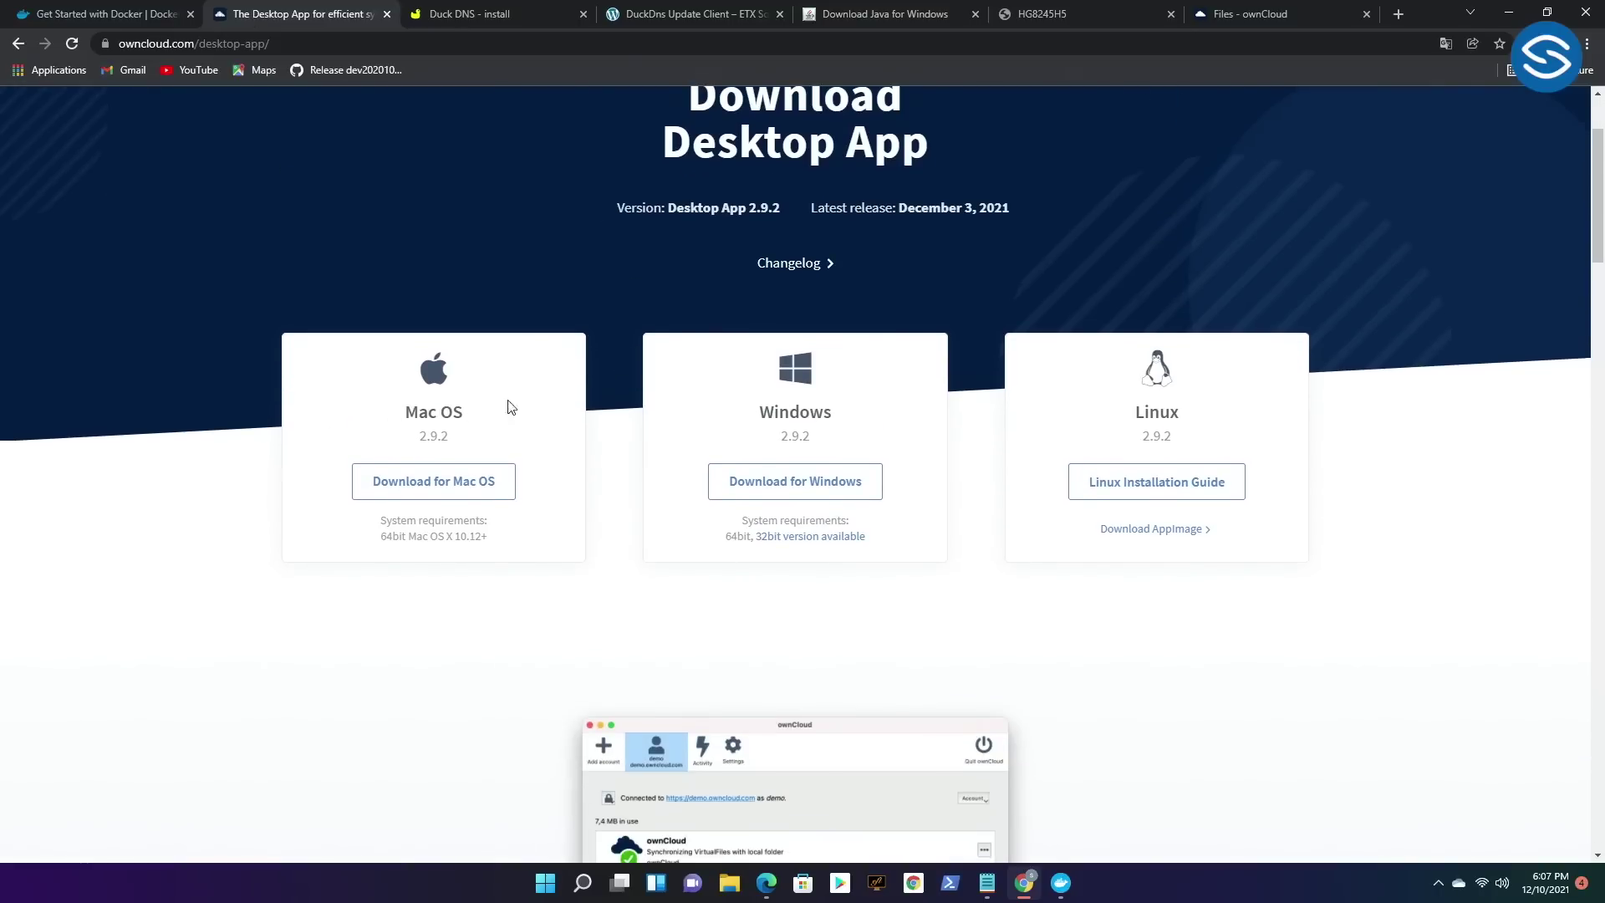
left_click(803, 491)
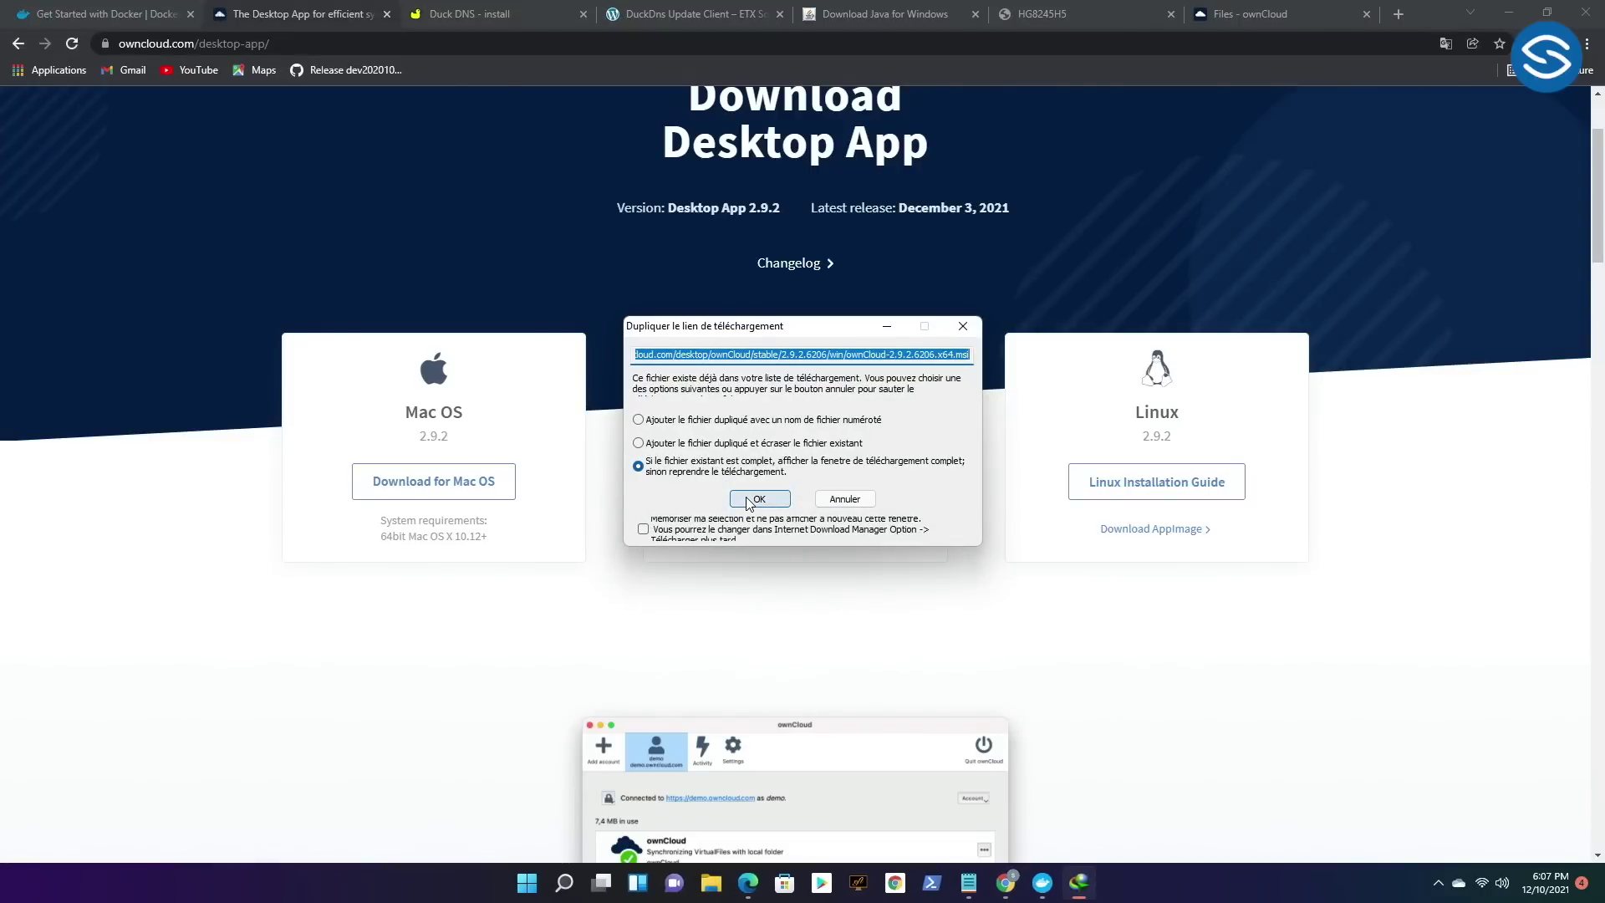
left_click(748, 495)
left_click(676, 493)
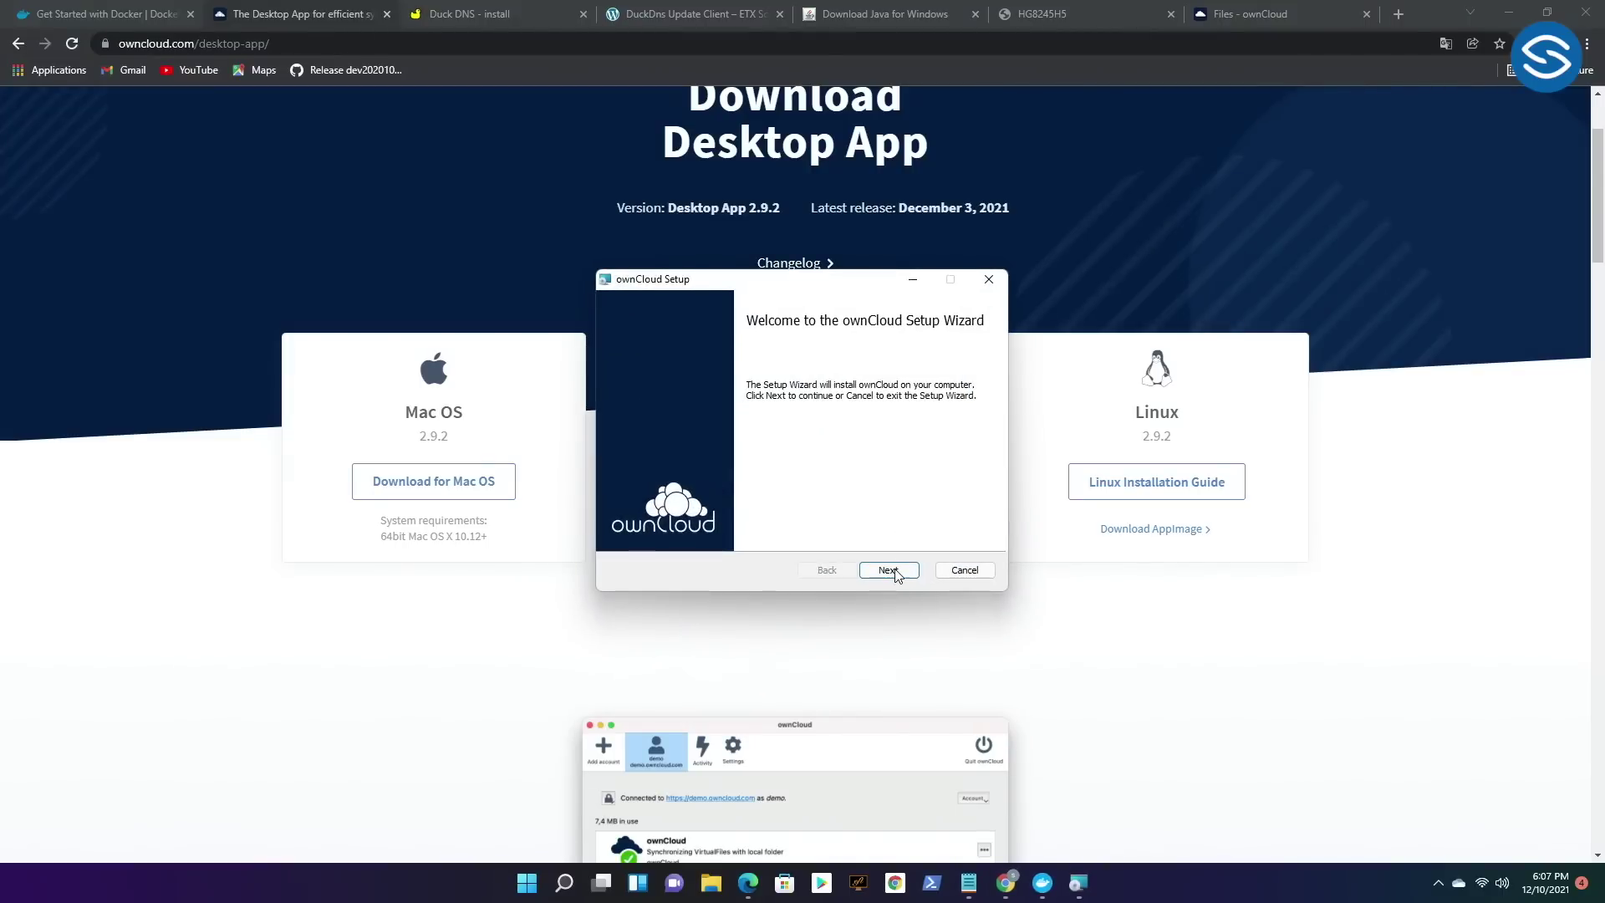
Install the client with default features, launch ownCloud after setup, and restart the PC.
left_click(897, 572)
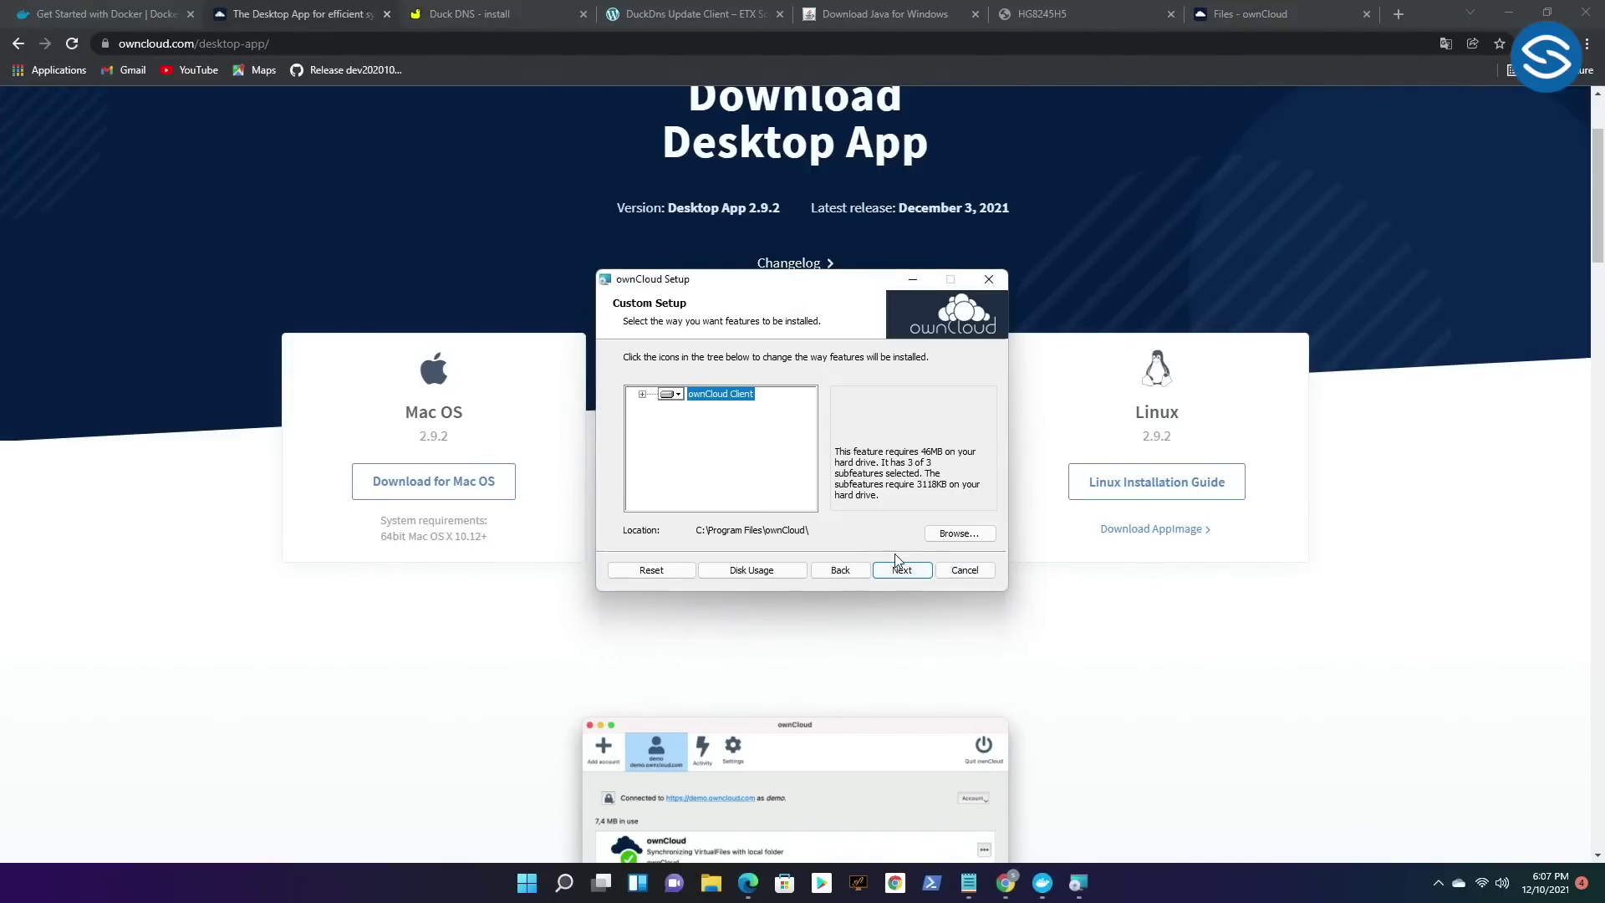
left_click(900, 575)
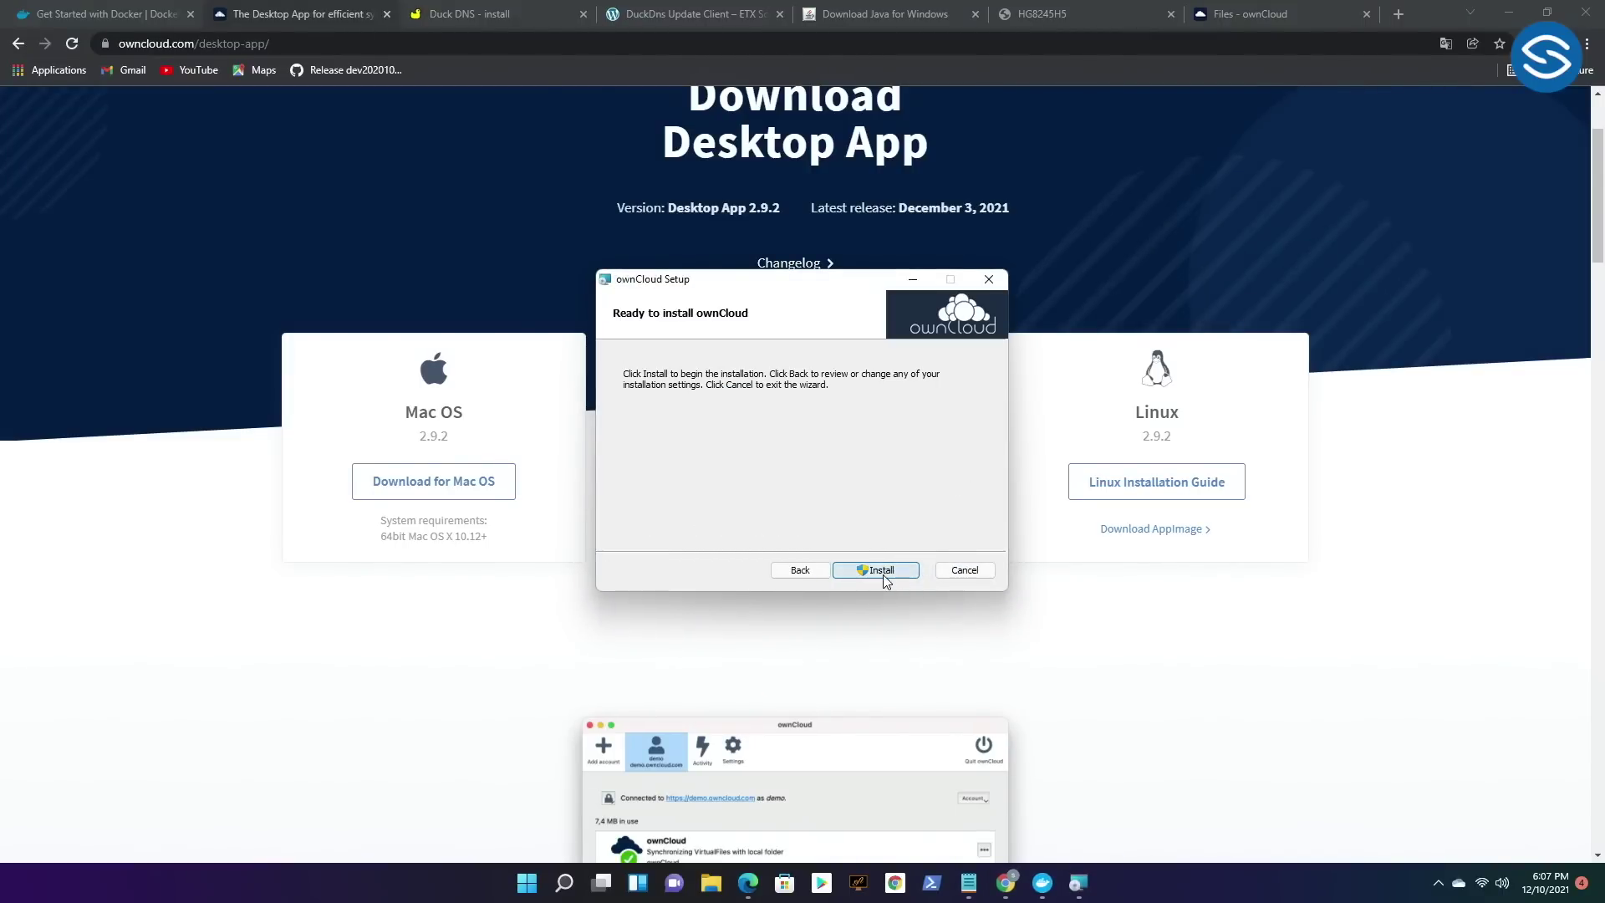
left_click(884, 575)
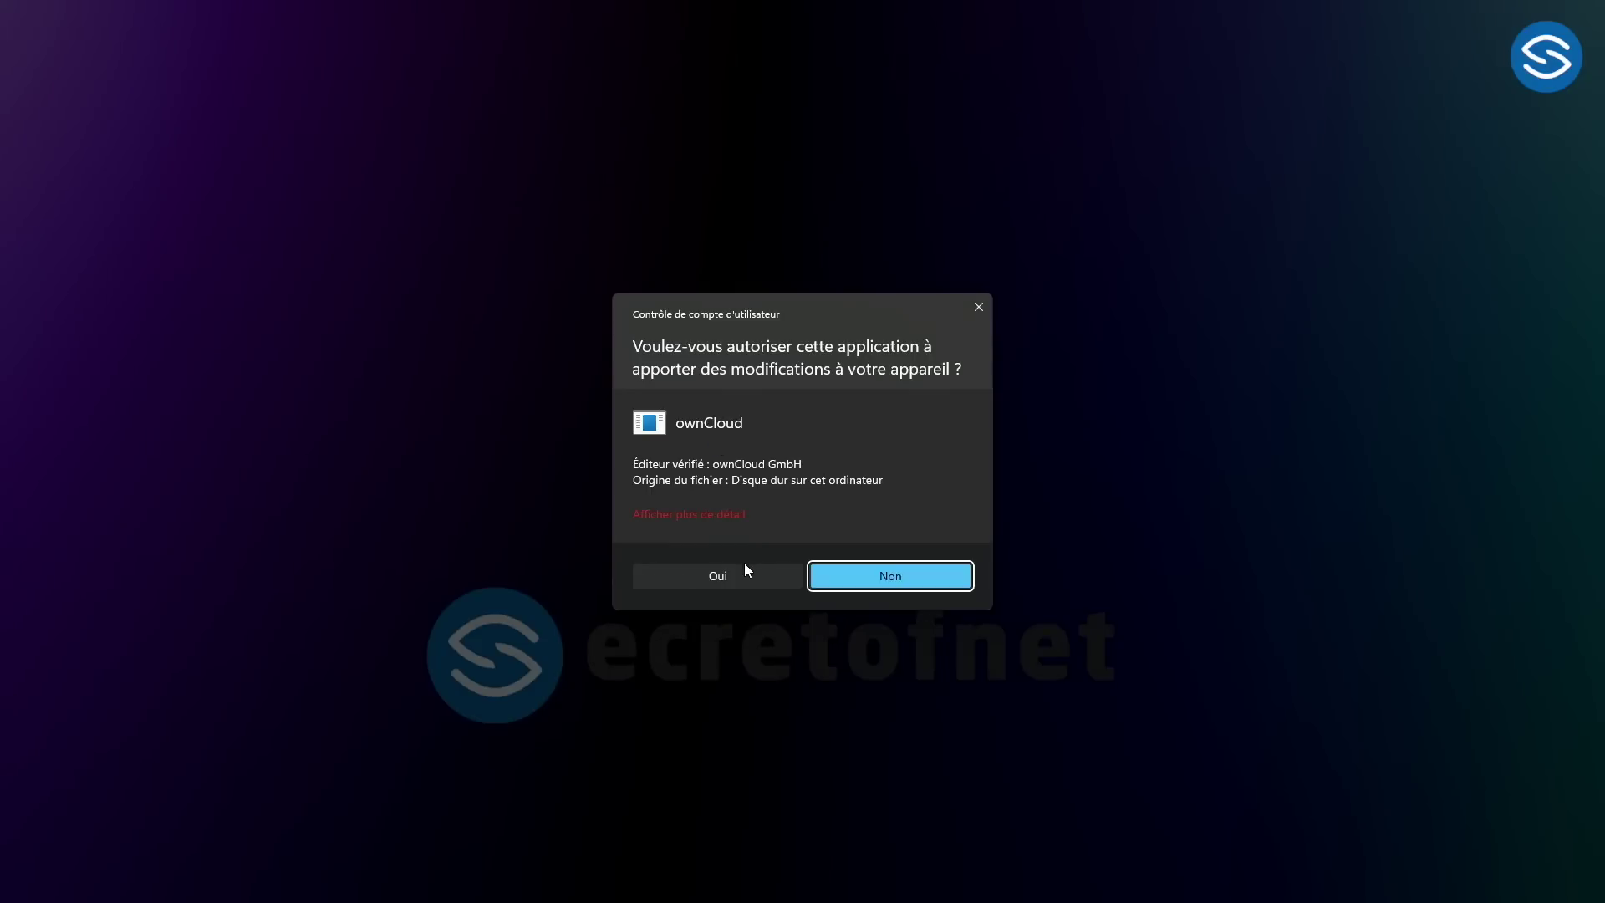
left_click(745, 568)
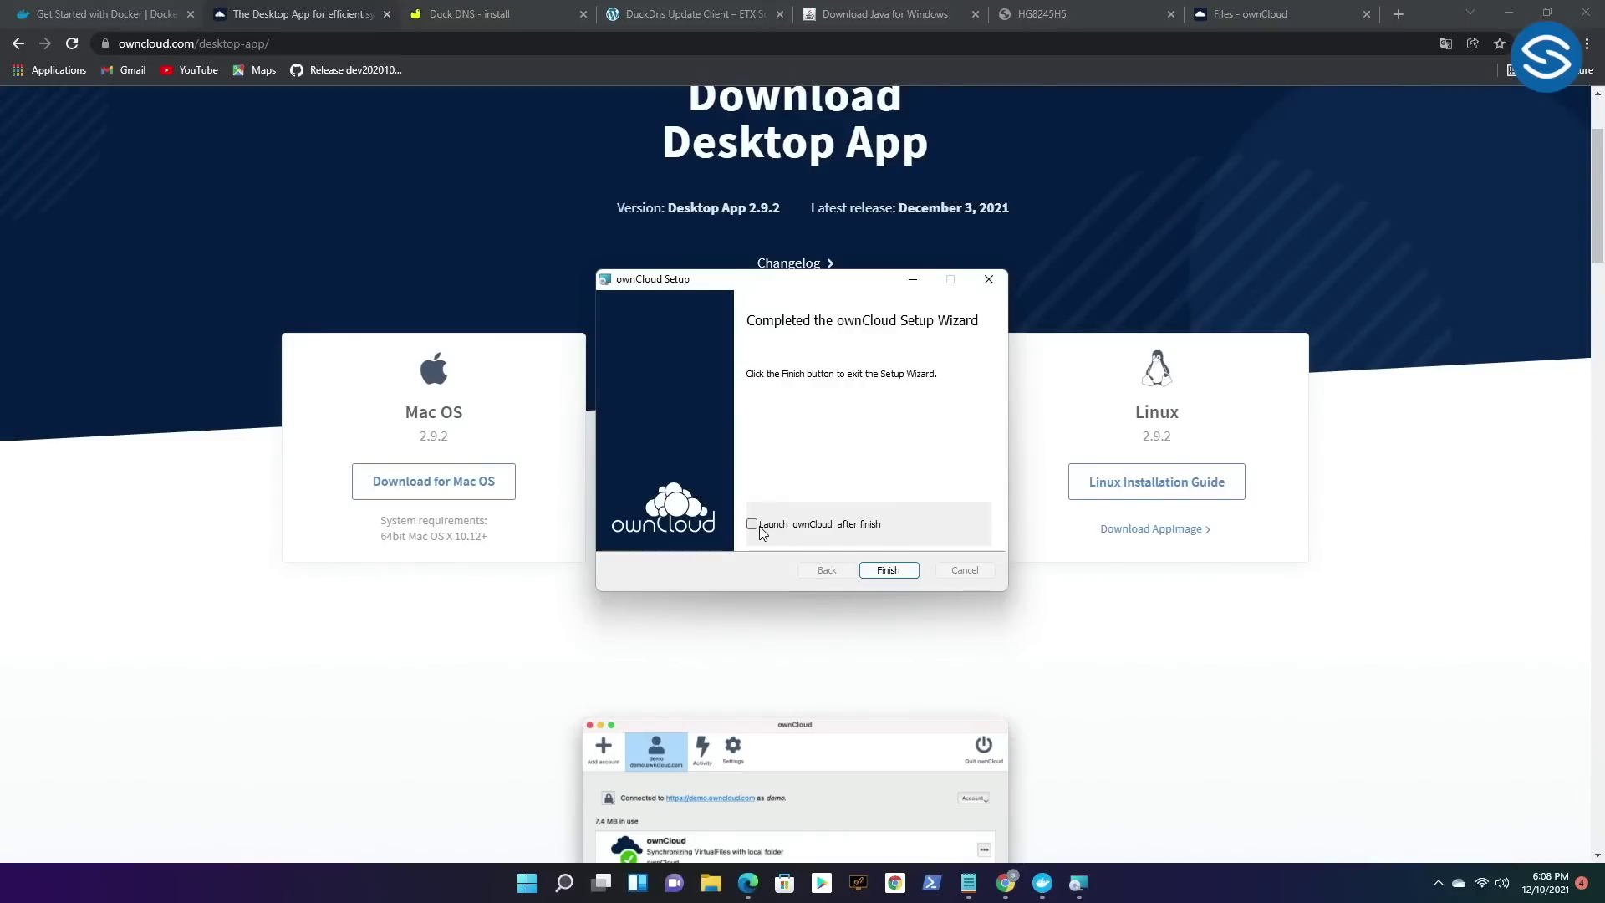
left_click(754, 526)
left_click(899, 573)
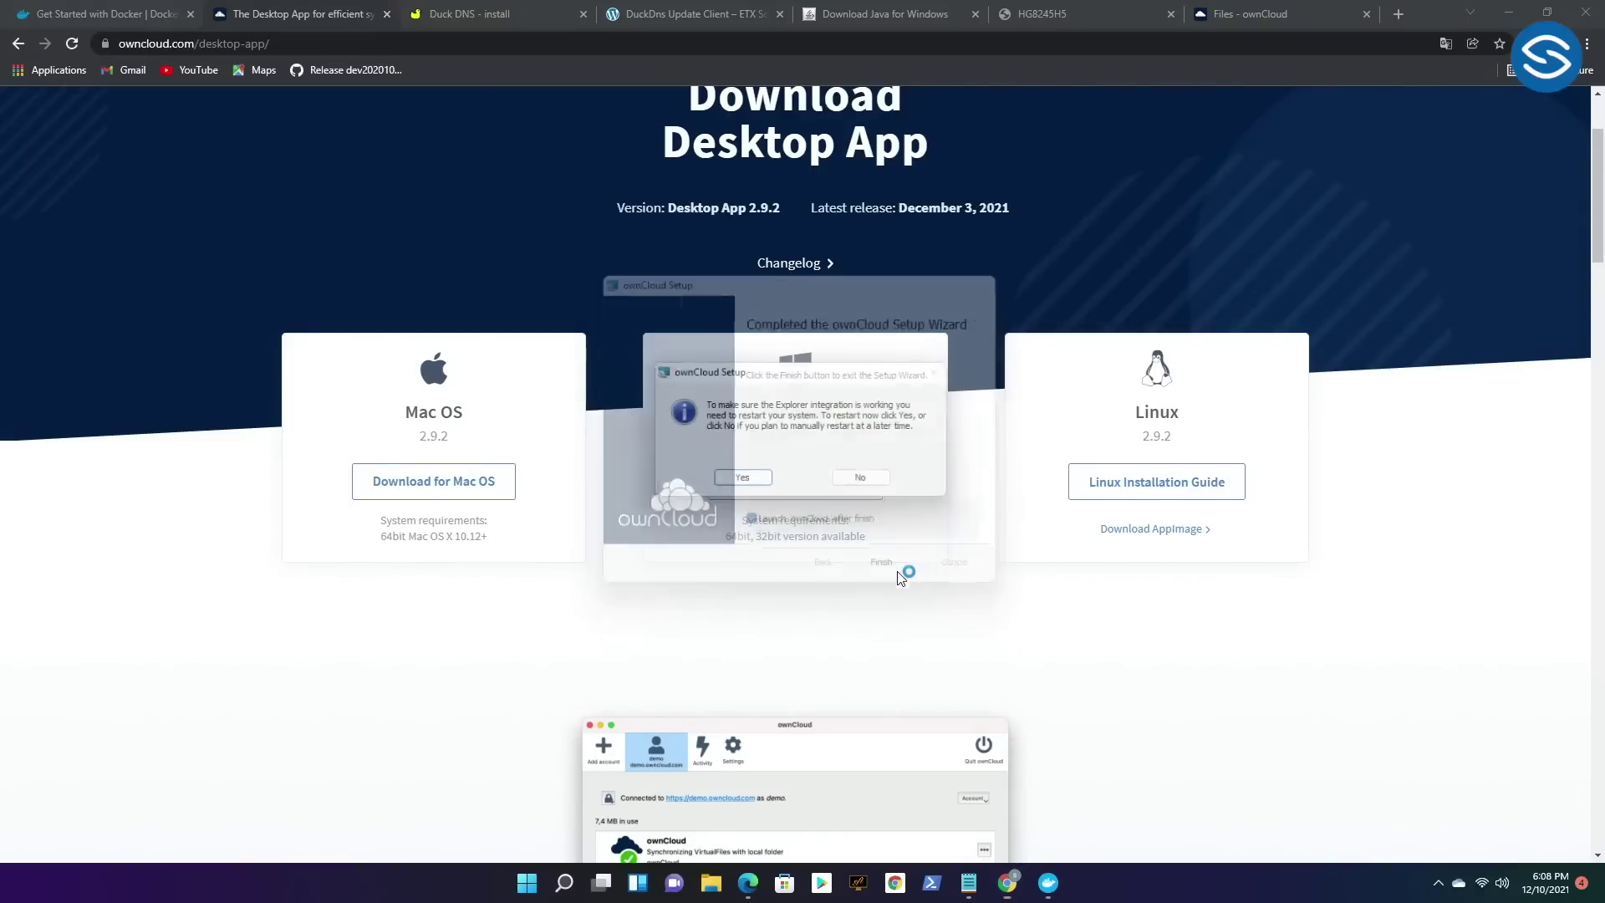
left_click(742, 480)
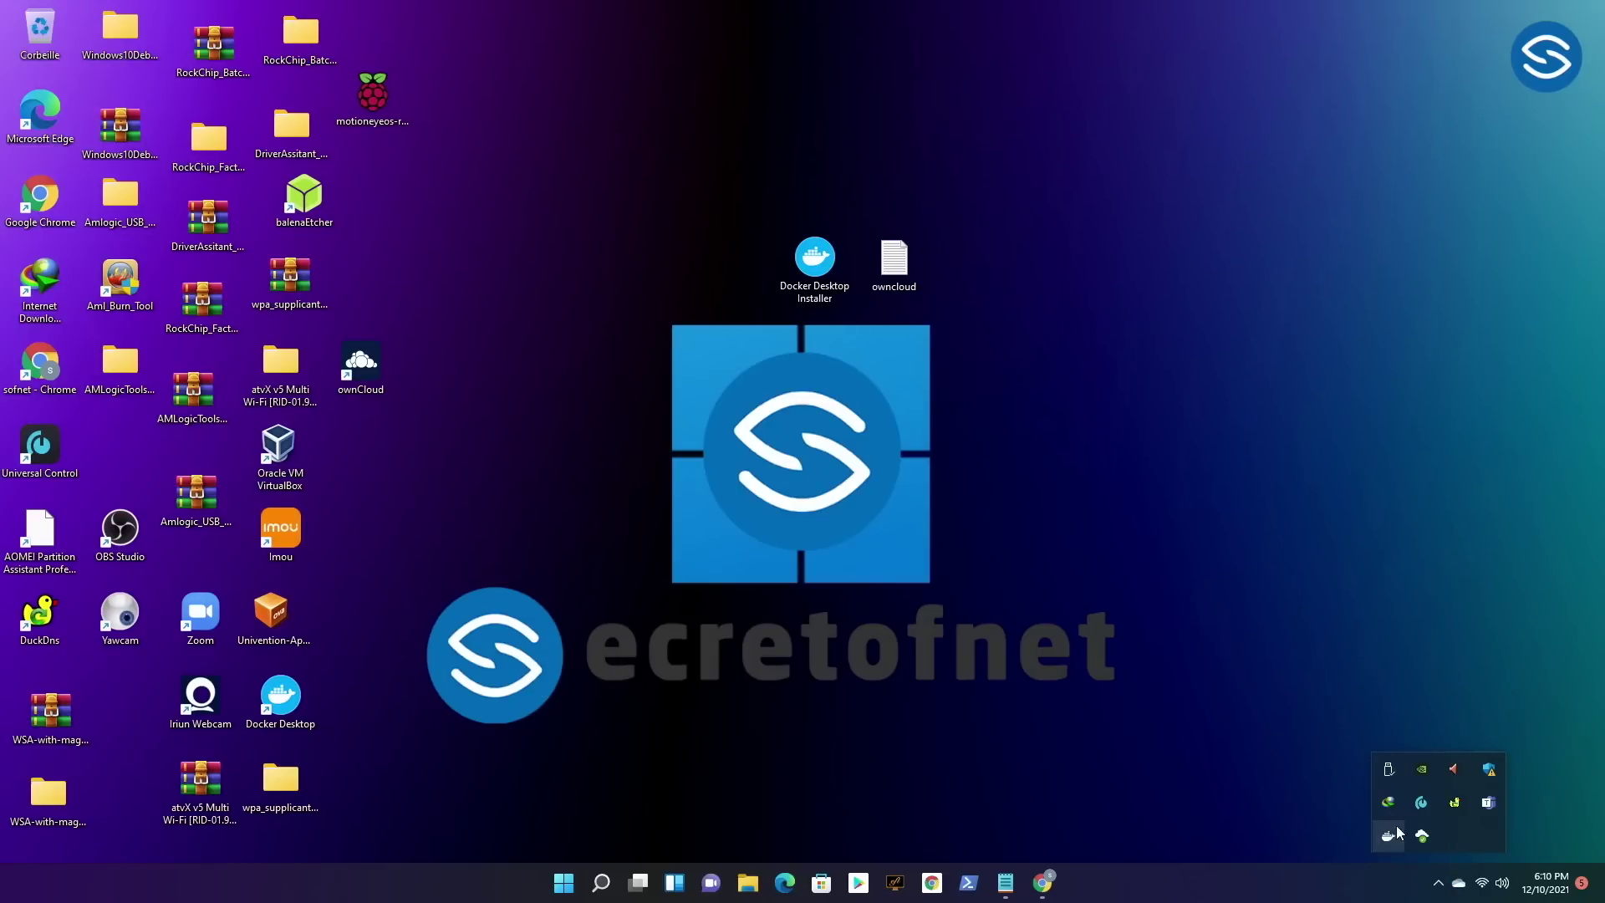
Launch the ownCloud client from the desktop, confirm it's connected to sofnetbox.duckdns.org:8080, and minimize it.
mouse_move(1421, 828)
left_click(350, 370)
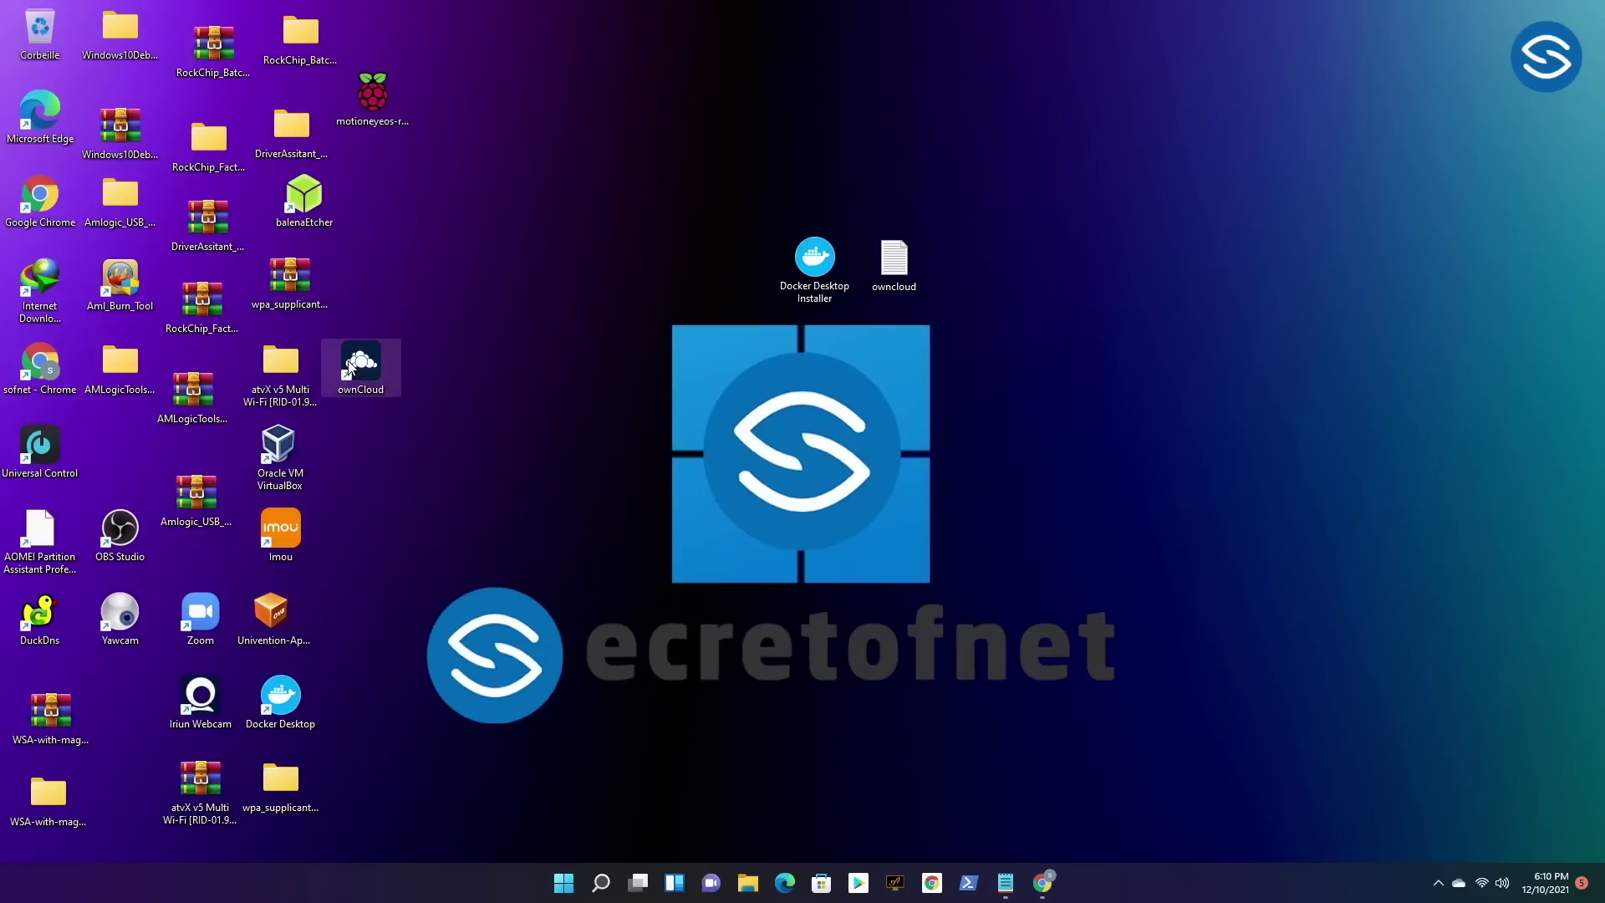
double_click(355, 366)
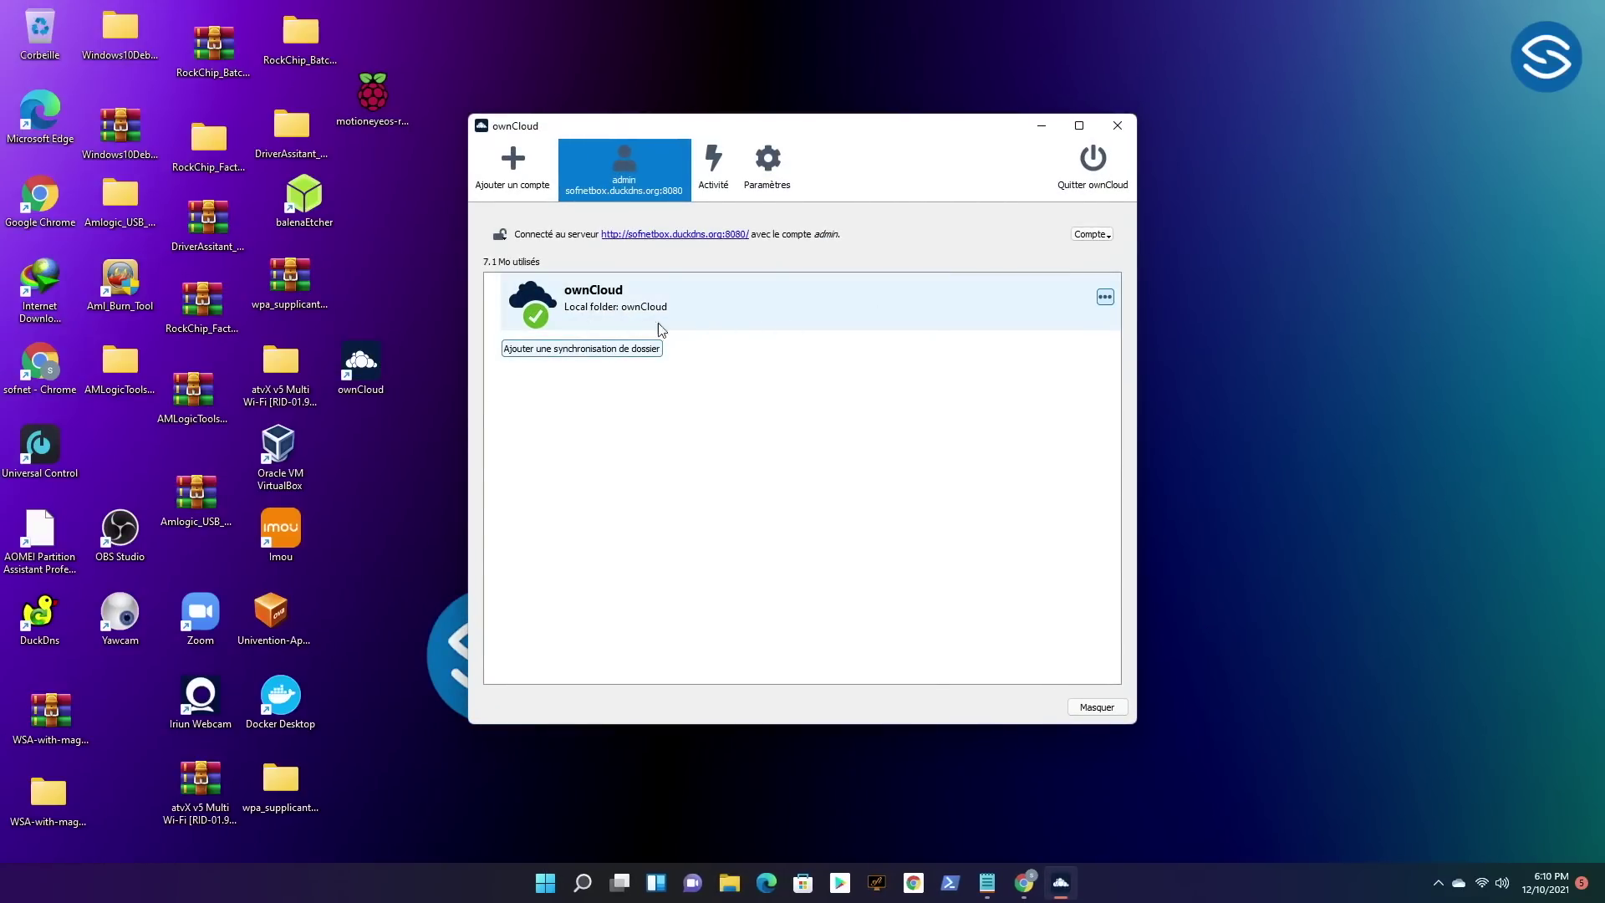
left_click(1052, 134)
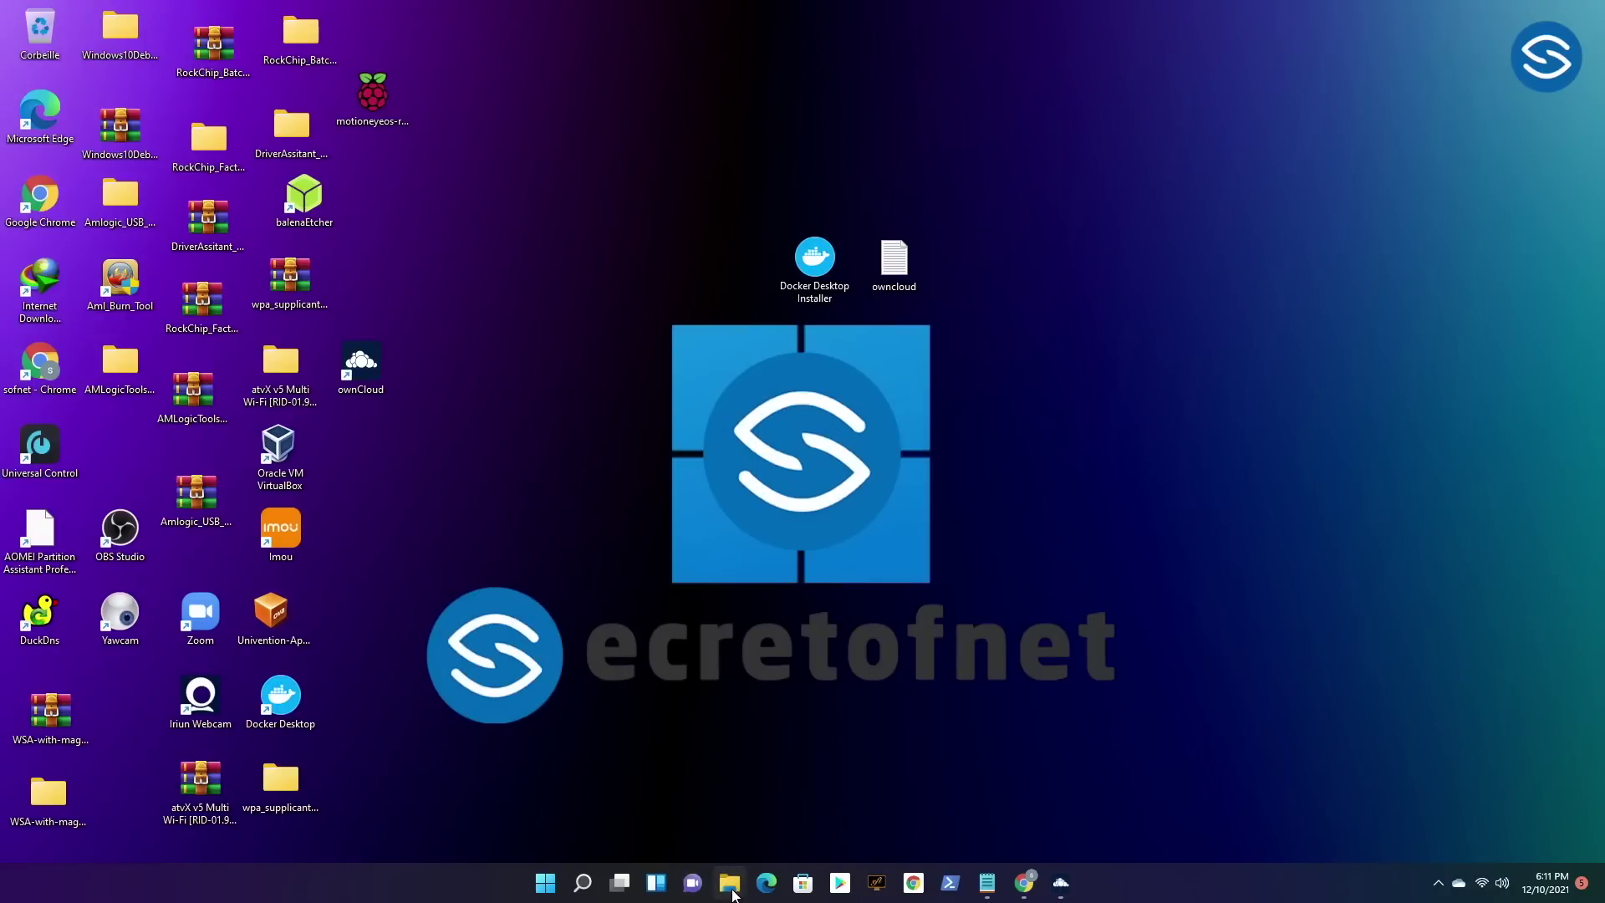
Open the local ownCloud sync folder in File Explorer beside the desktop.
left_click(729, 883)
left_click(730, 883)
left_click(727, 891)
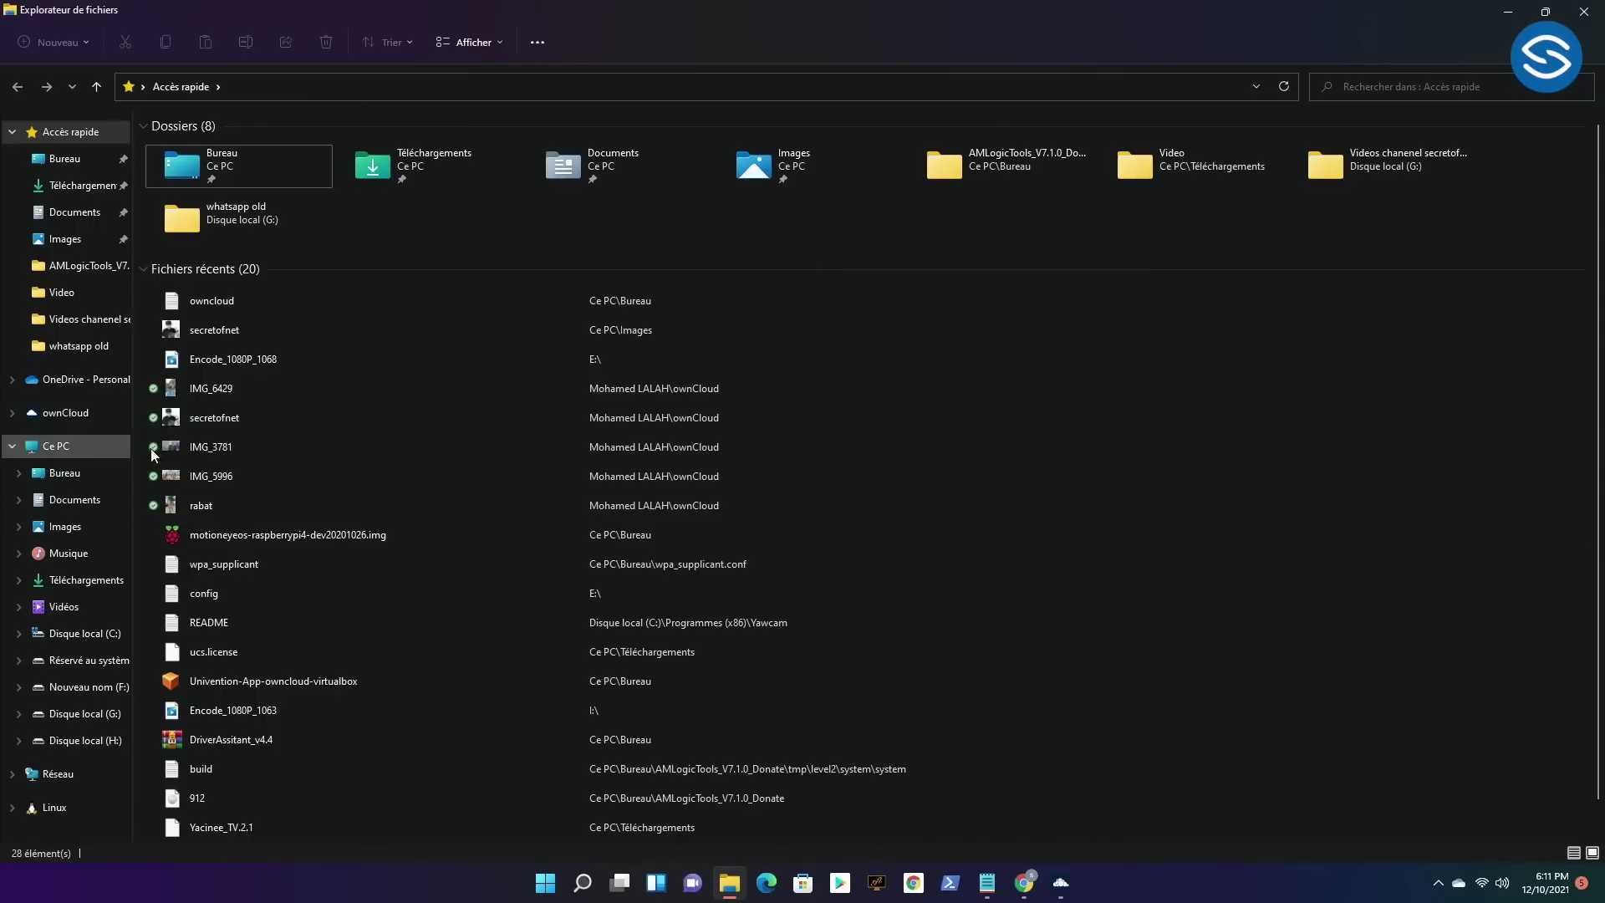
left_click(50, 420)
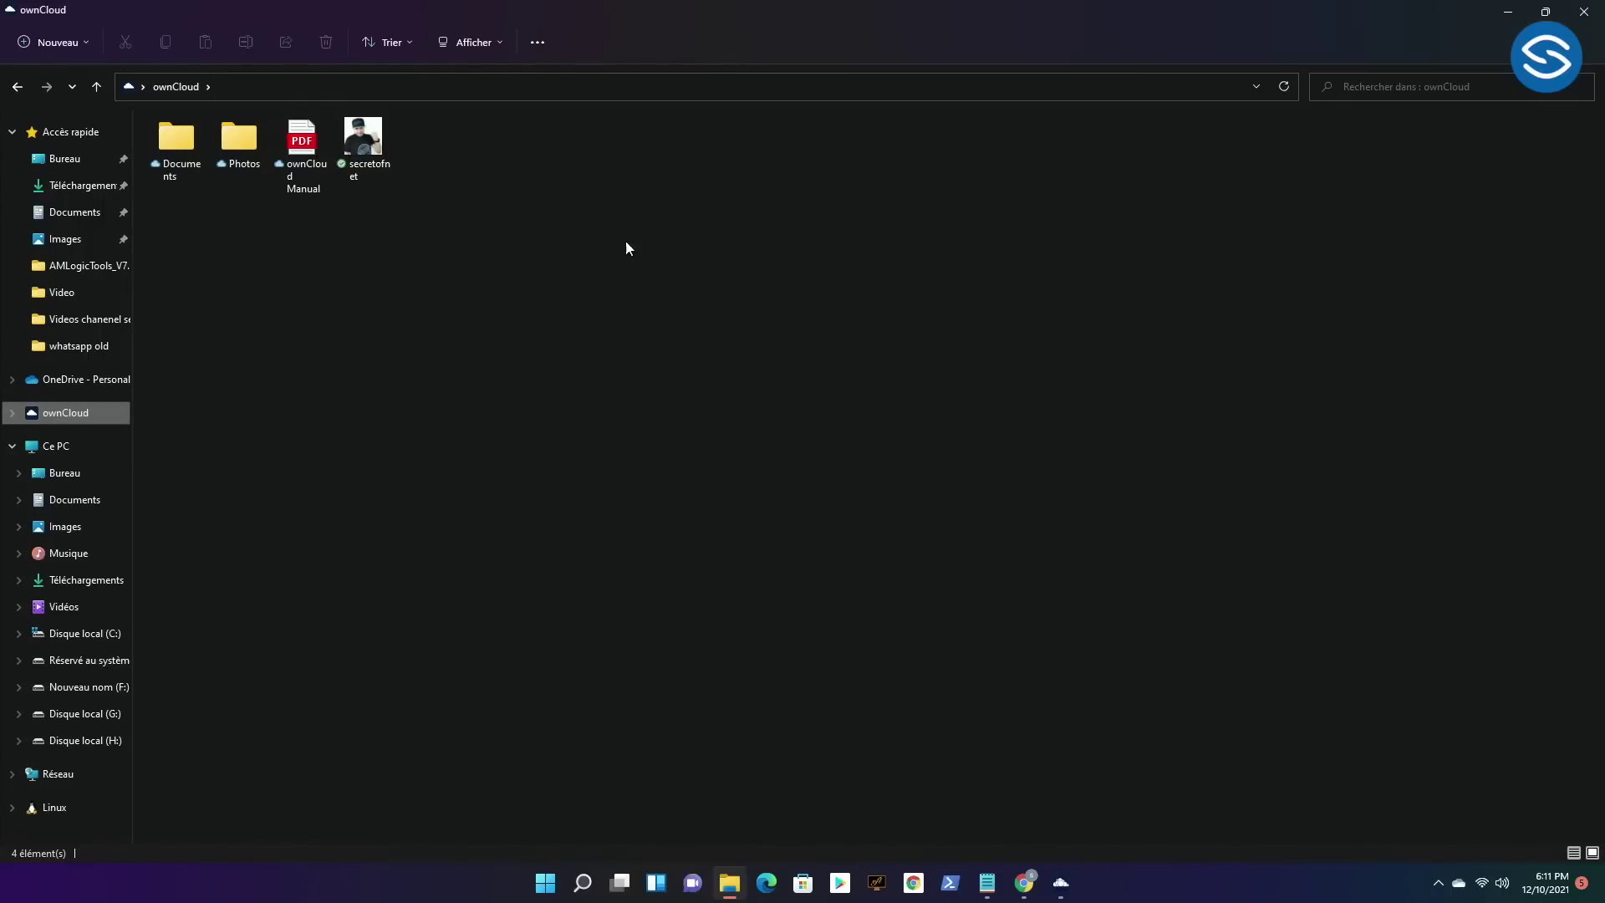
left_click(1546, 11)
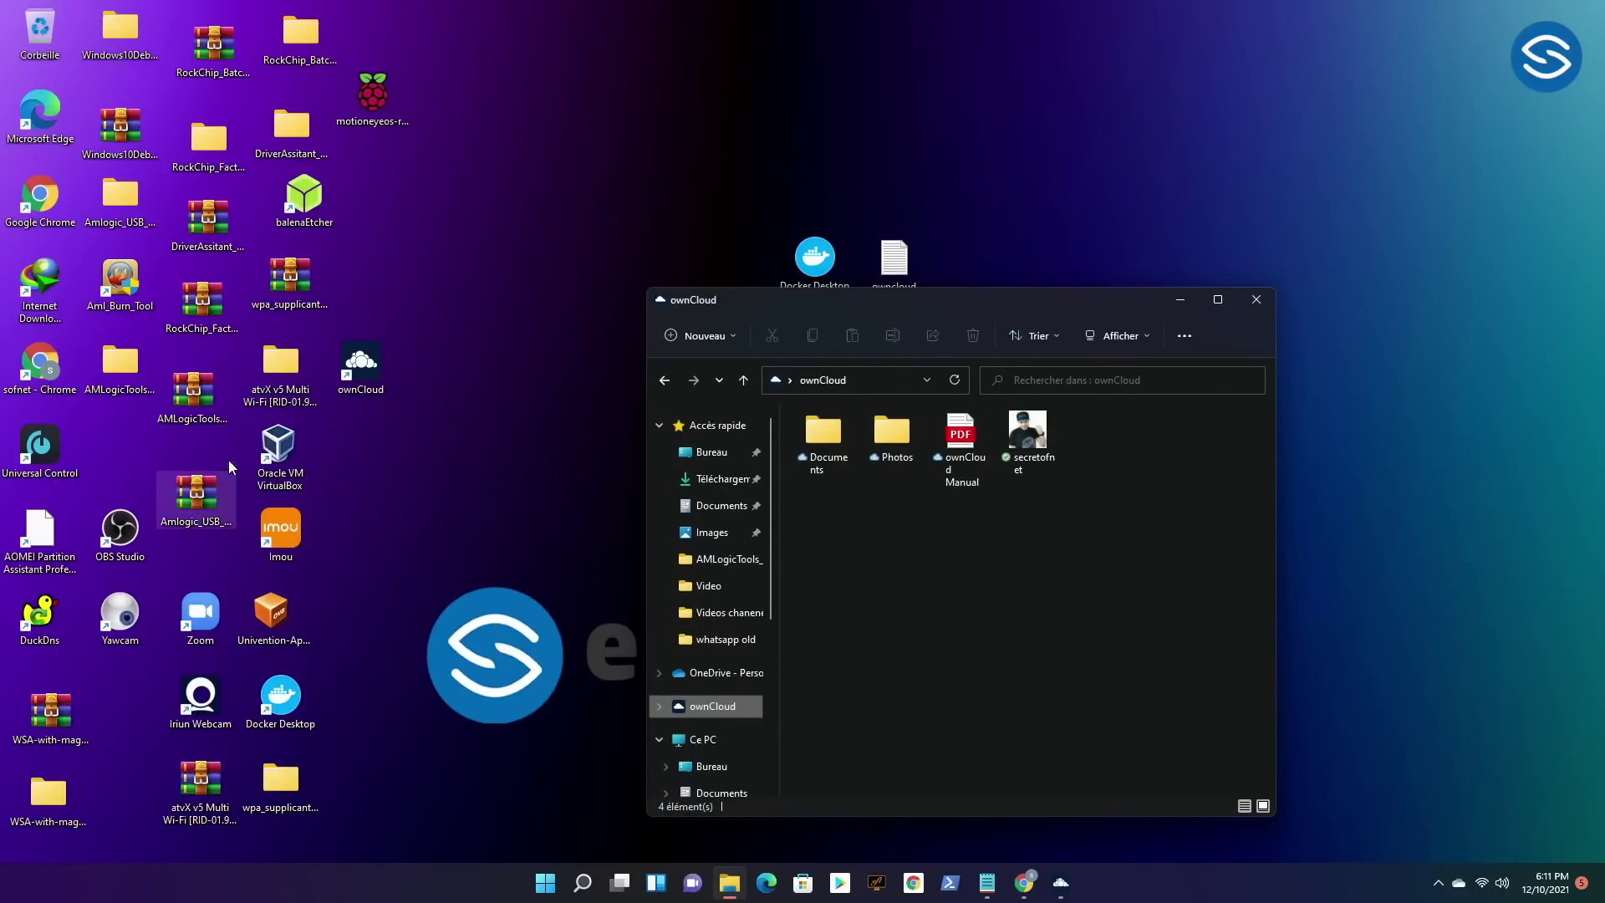
Drag the wpa_supplicant.conf archive from the desktop into the ownCloud folder, then minimize it.
left_click_drag(294, 297, 899, 580)
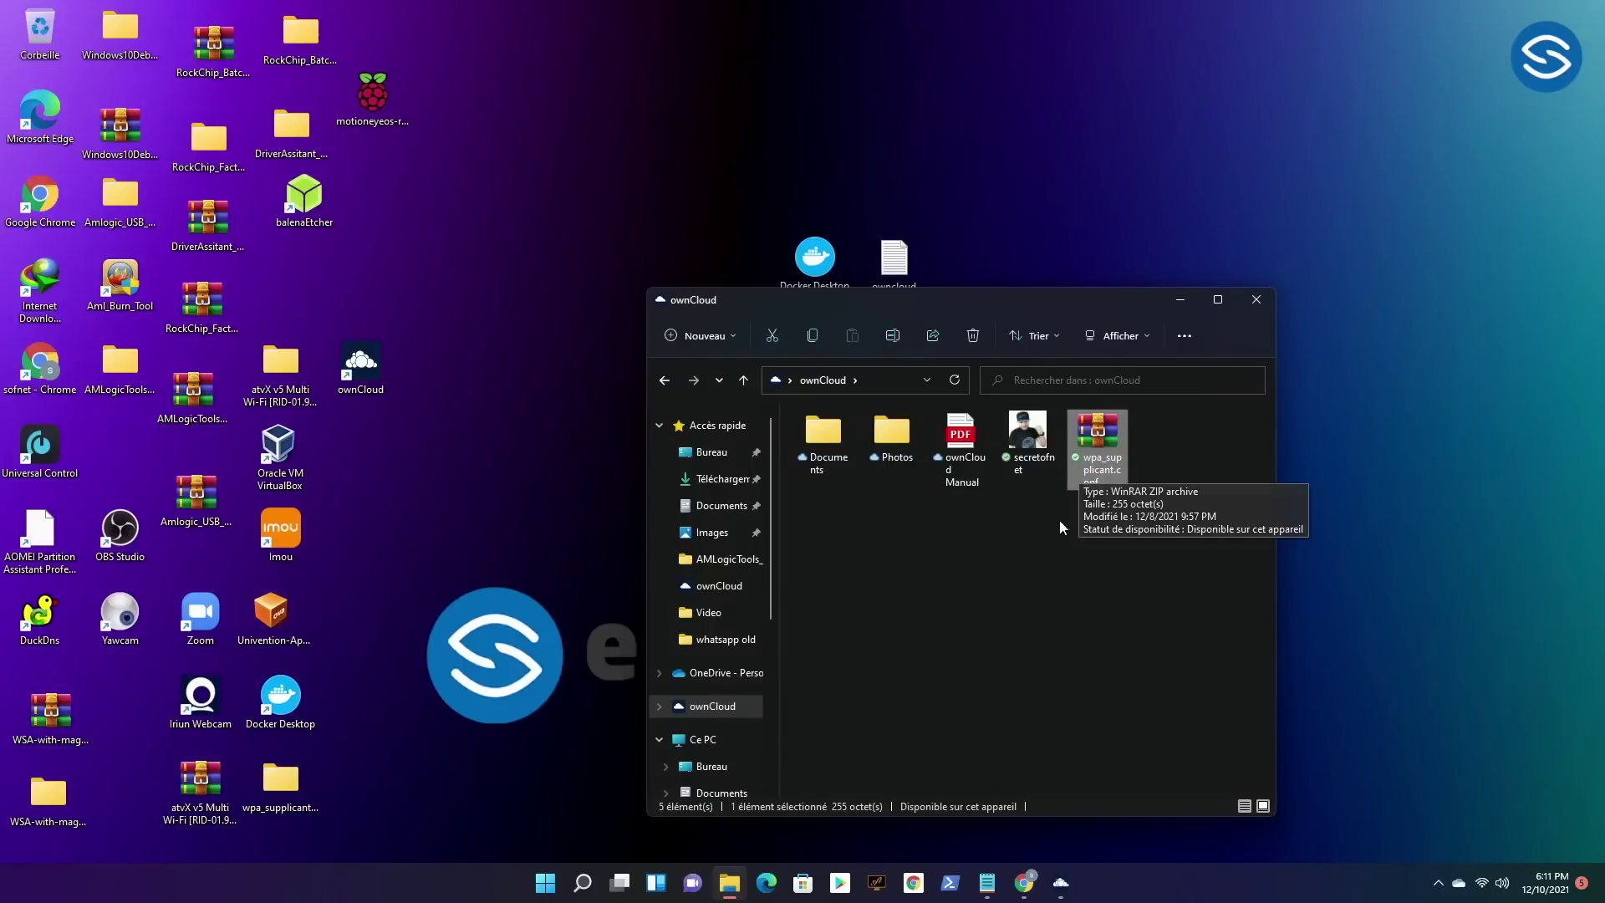
left_click(1111, 568)
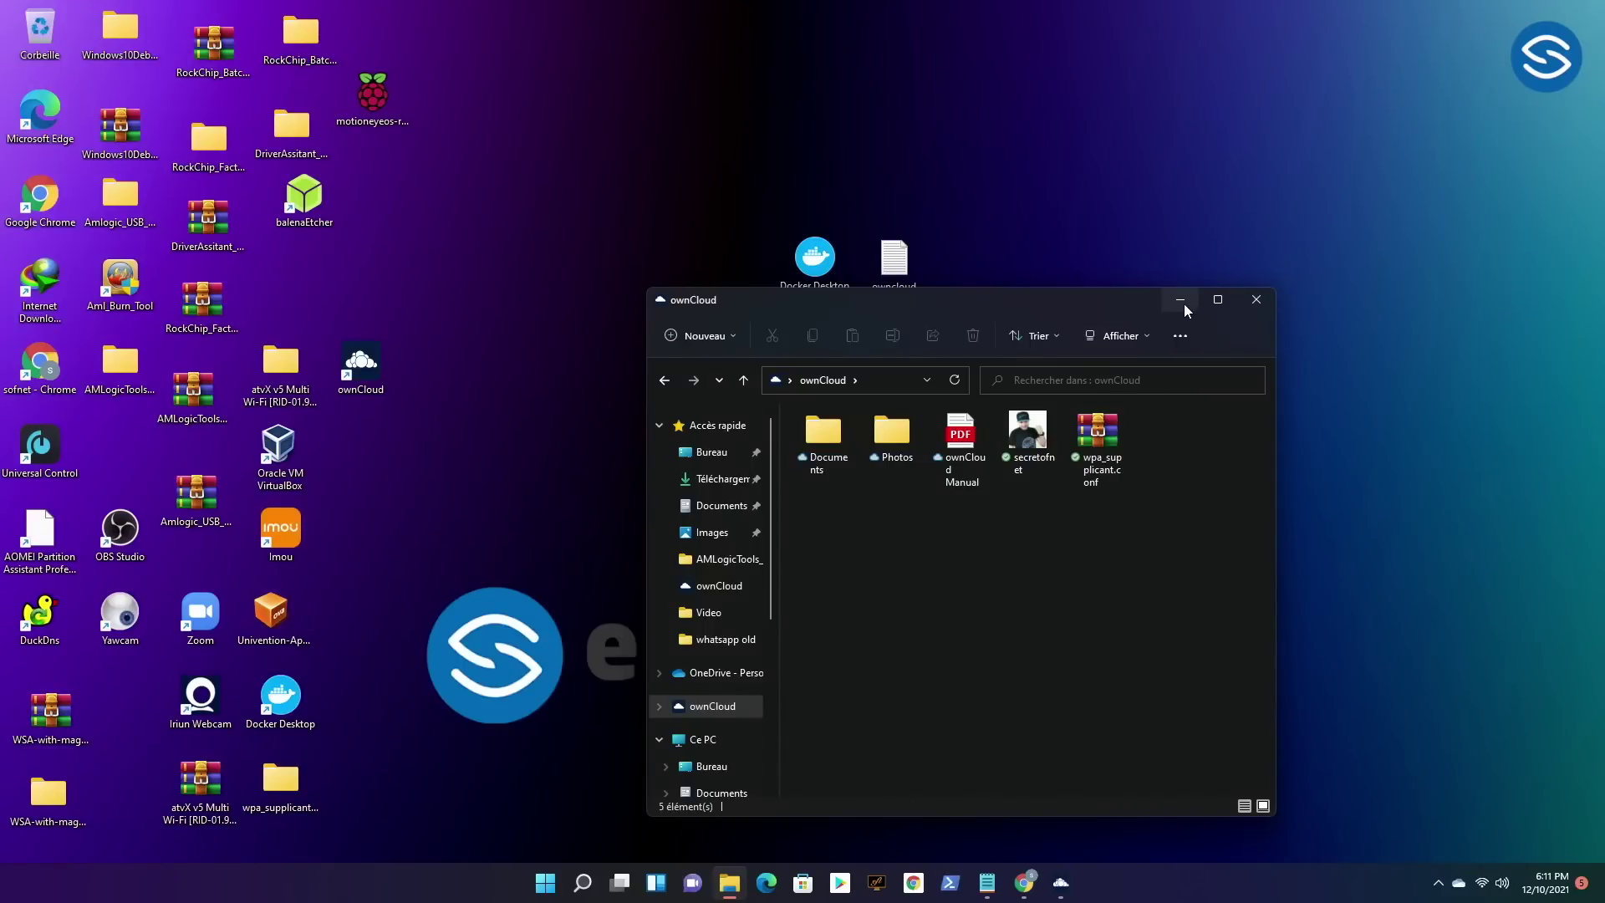
left_click_drag(1102, 302, 1004, 253)
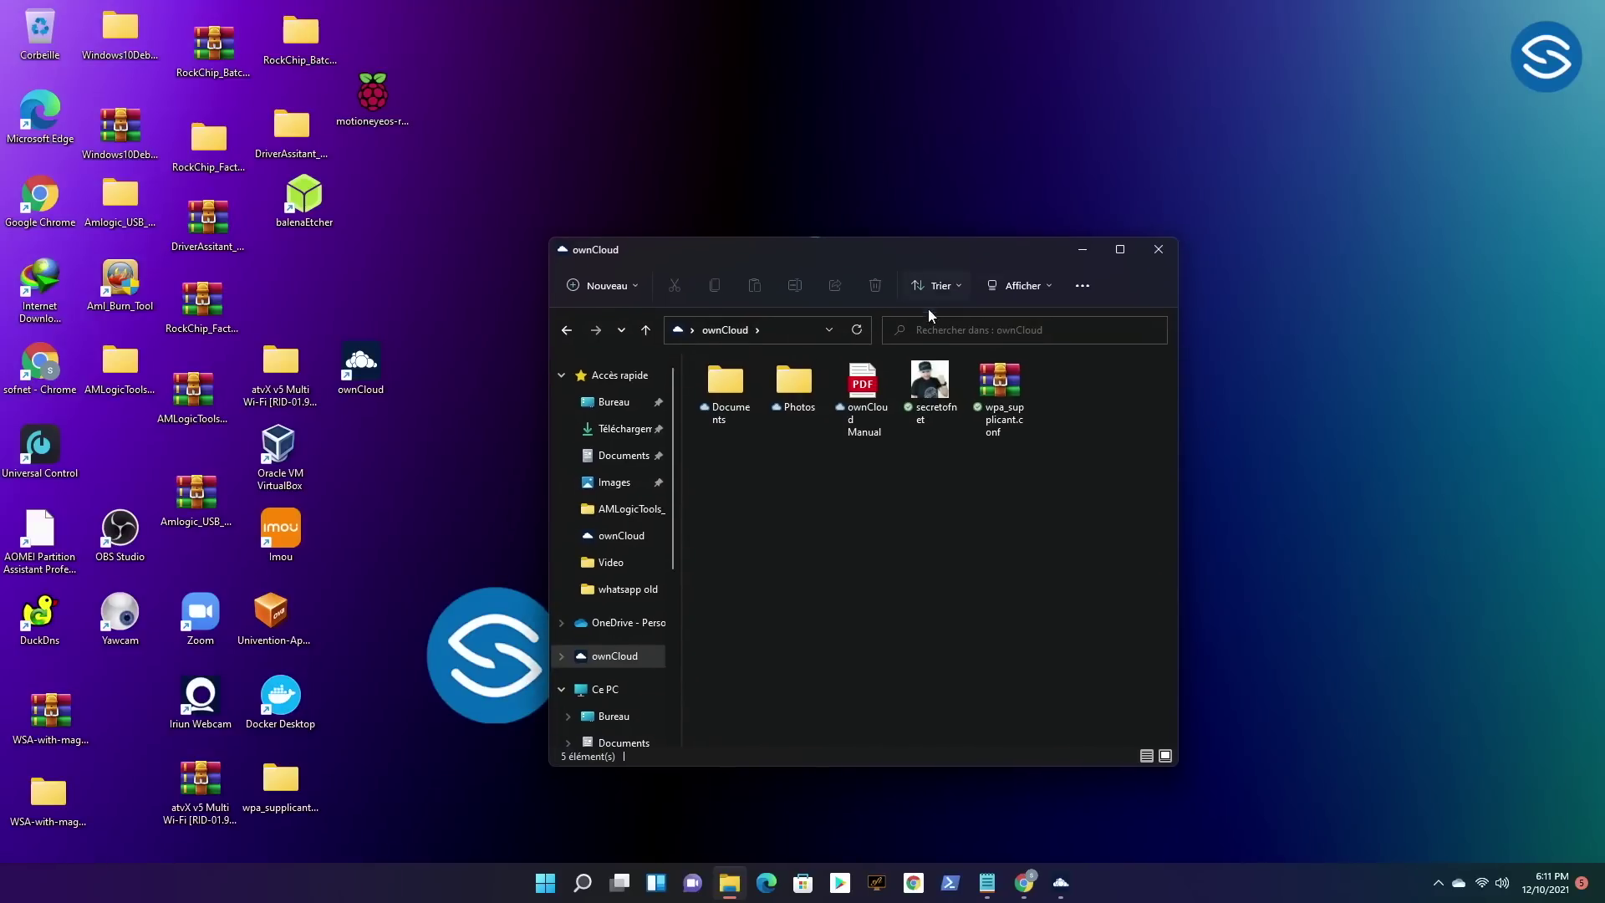
left_click(1082, 249)
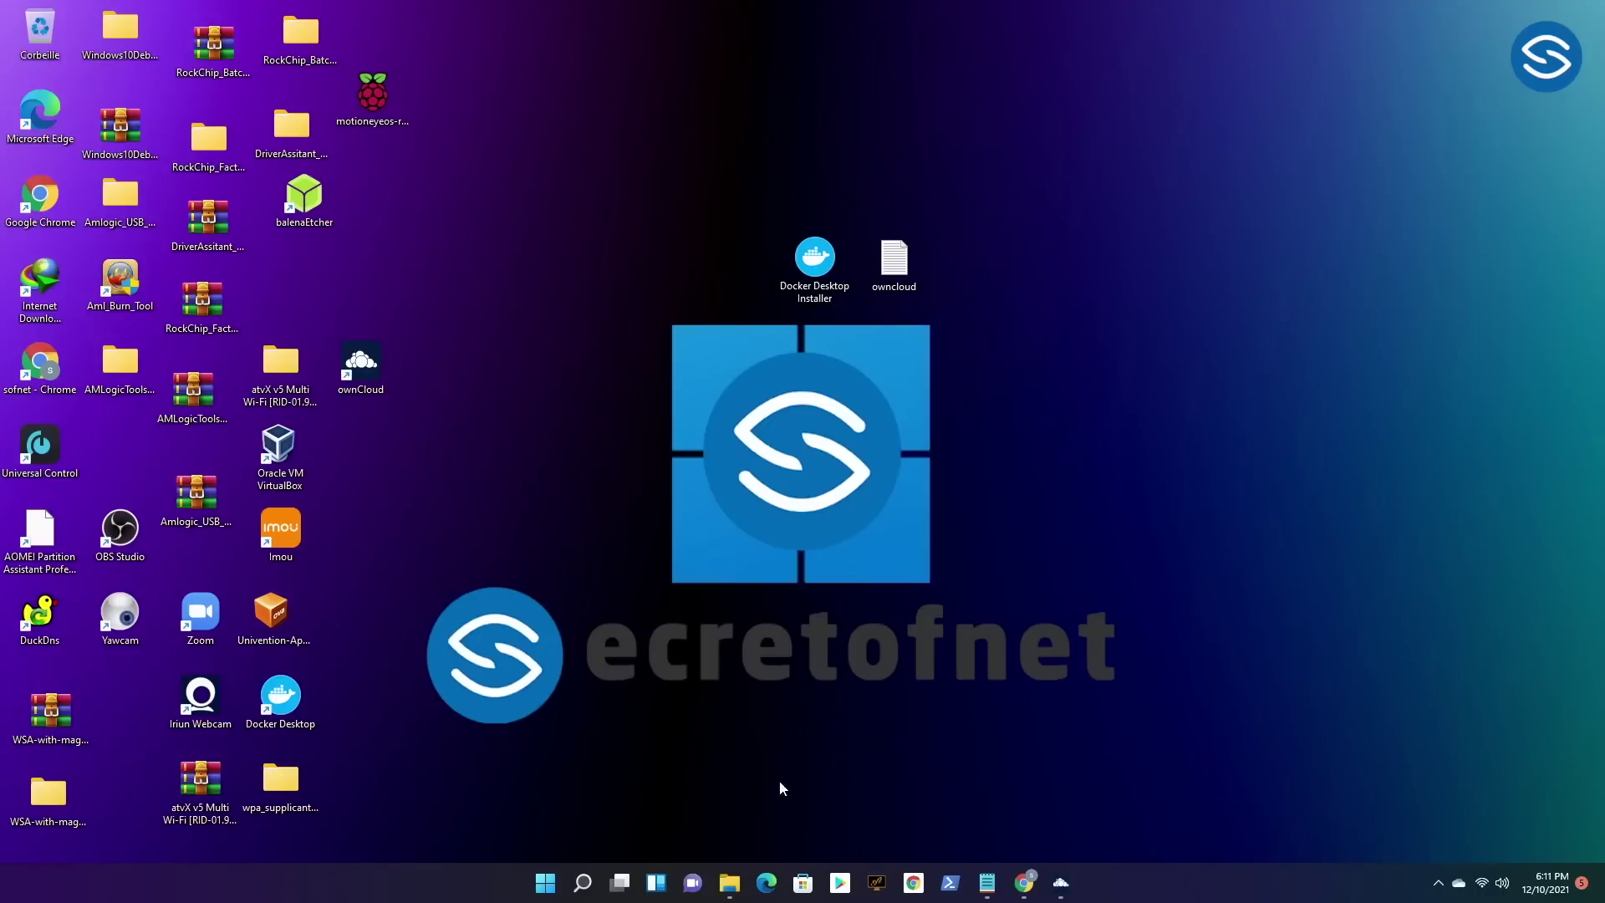
Copy sofnetbox.duckdns.org:8080 from the ownCloud web tab's address bar and switch to the owncloud notes.
left_click(1024, 883)
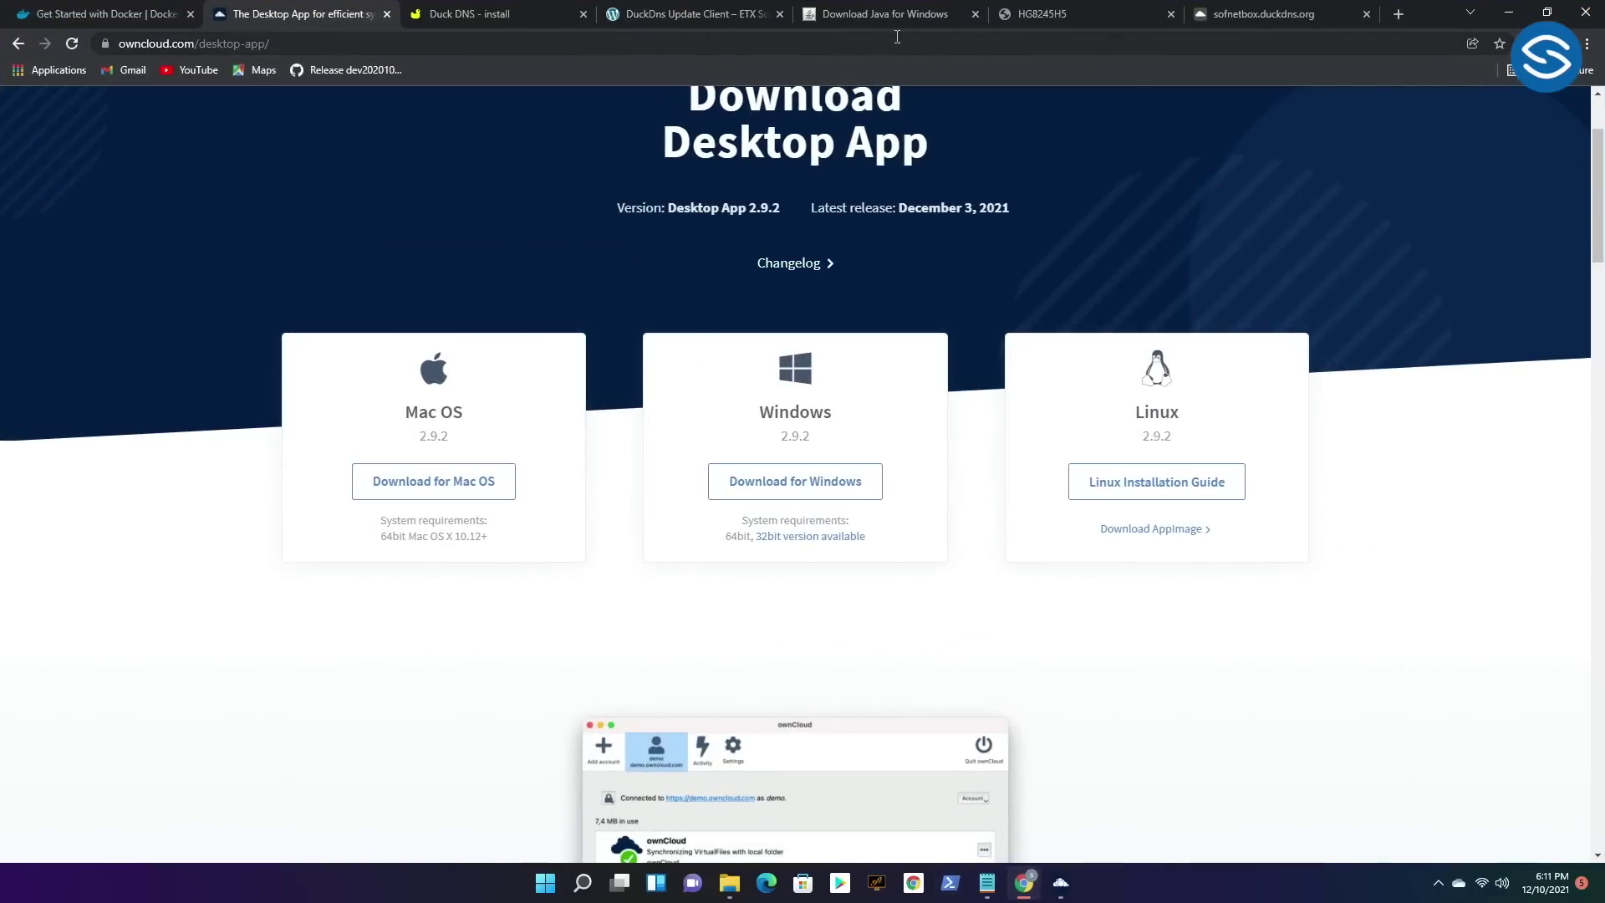
left_click(1209, 14)
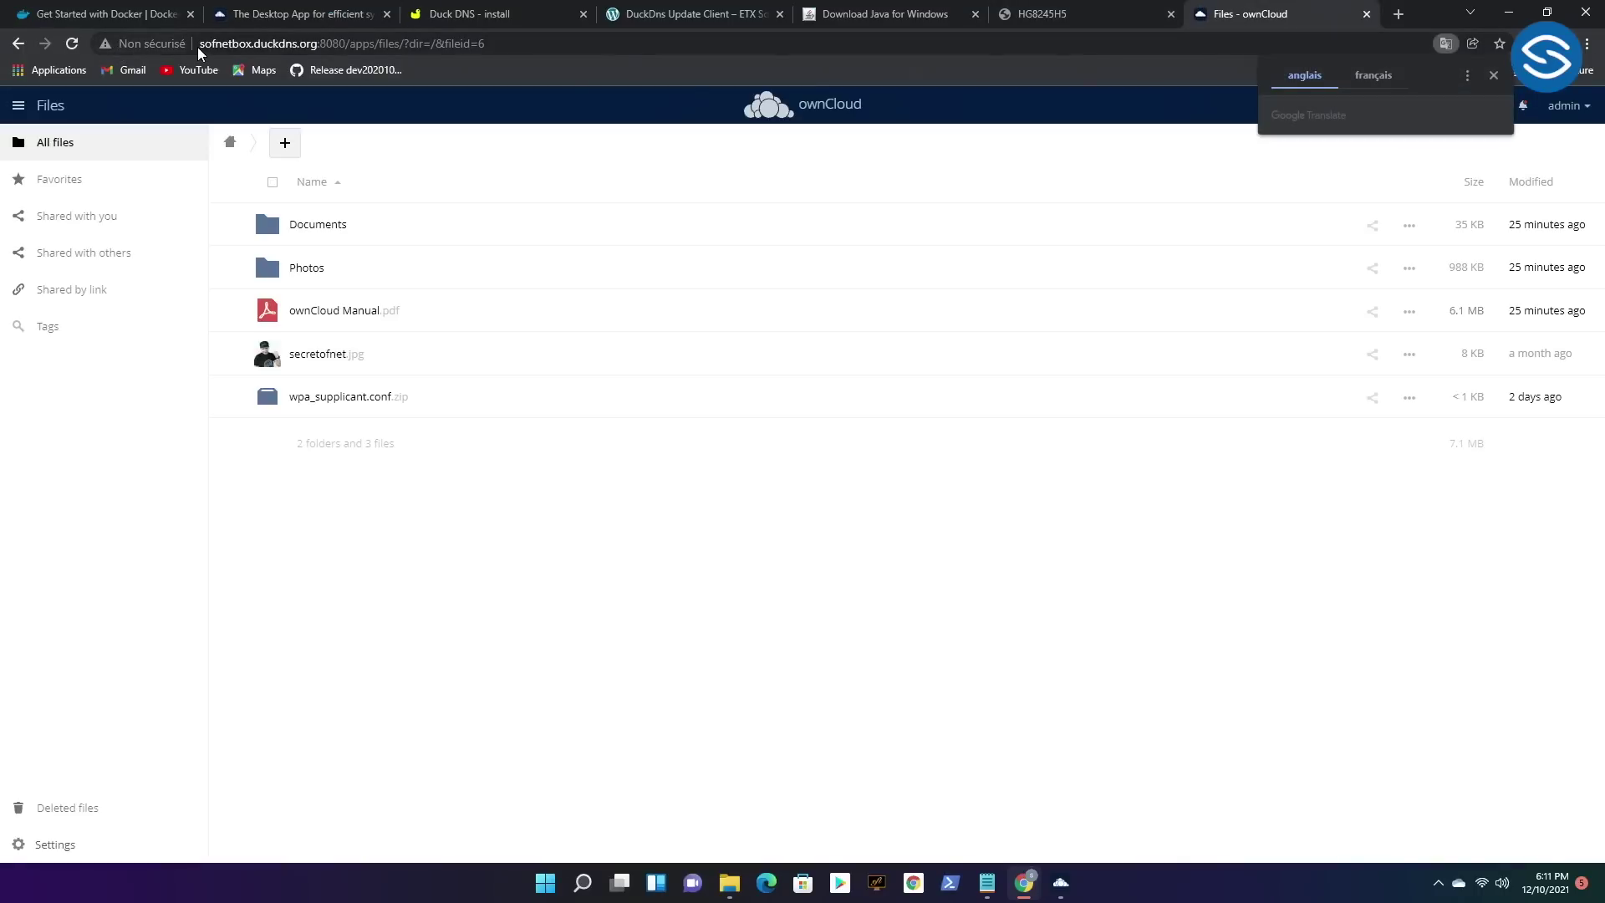
left_click_drag(199, 44, 319, 44)
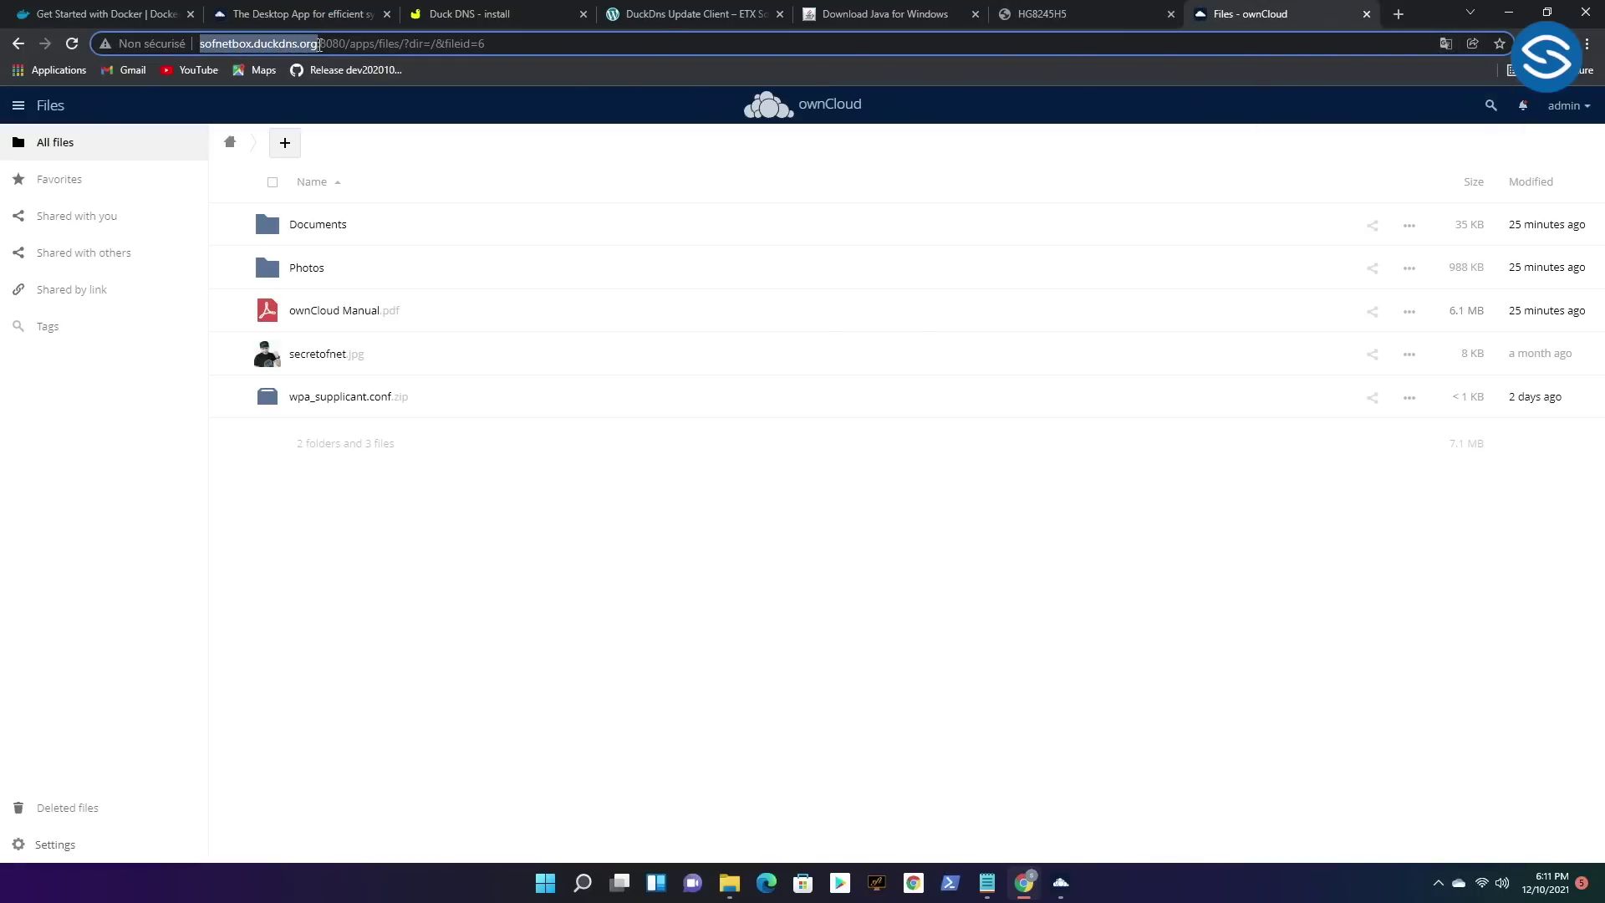
left_click_drag(345, 42, 201, 39)
right_click(236, 43)
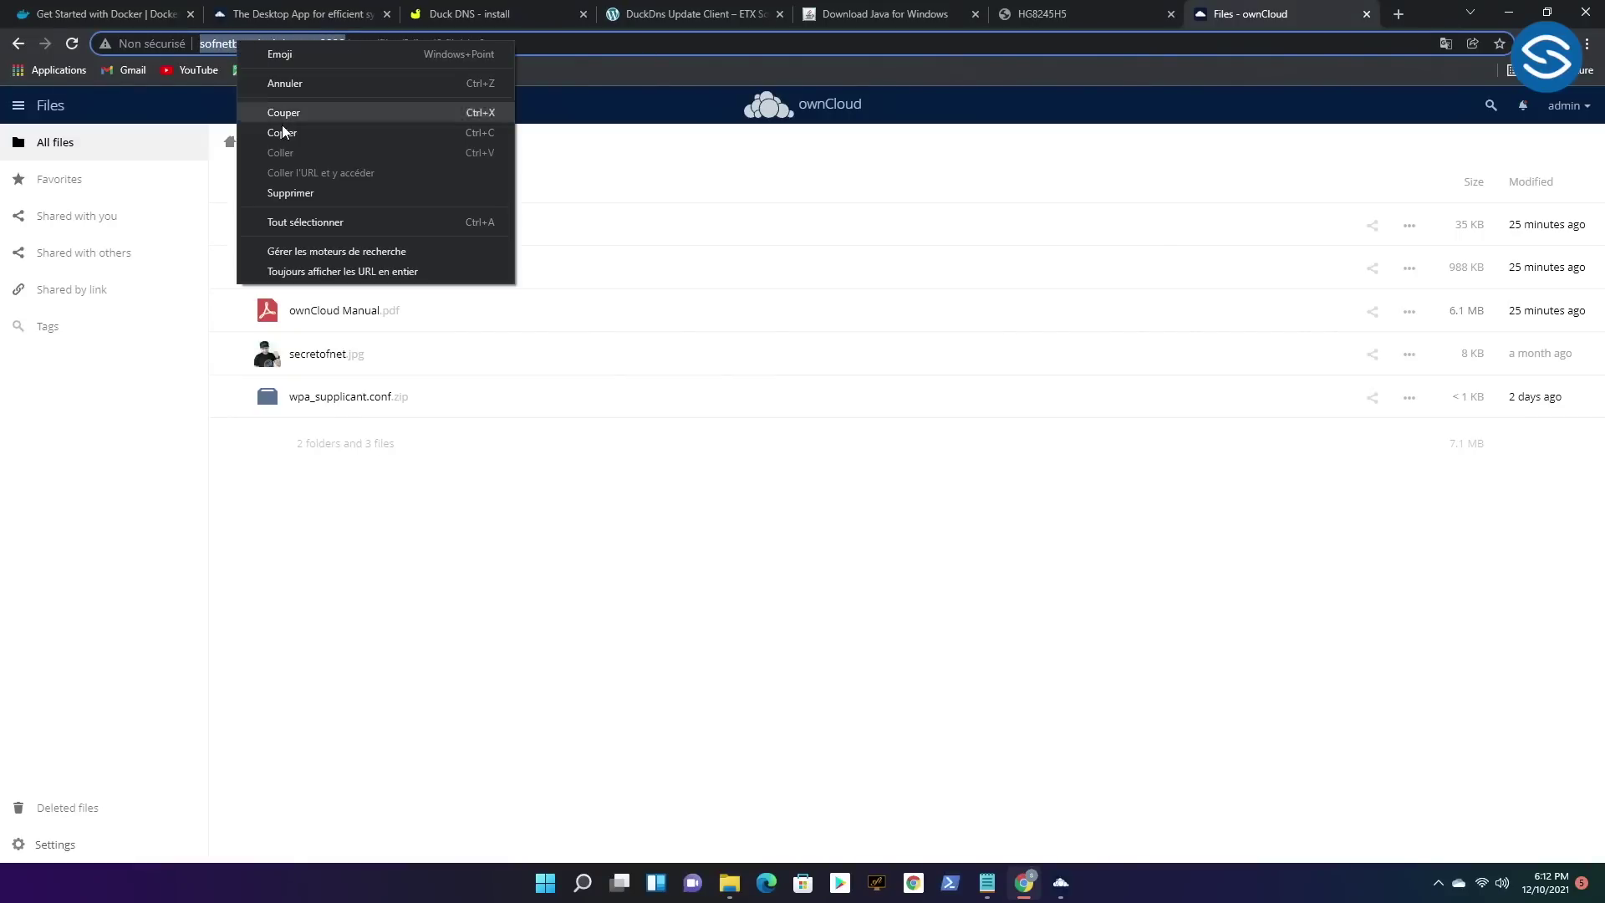
left_click(284, 133)
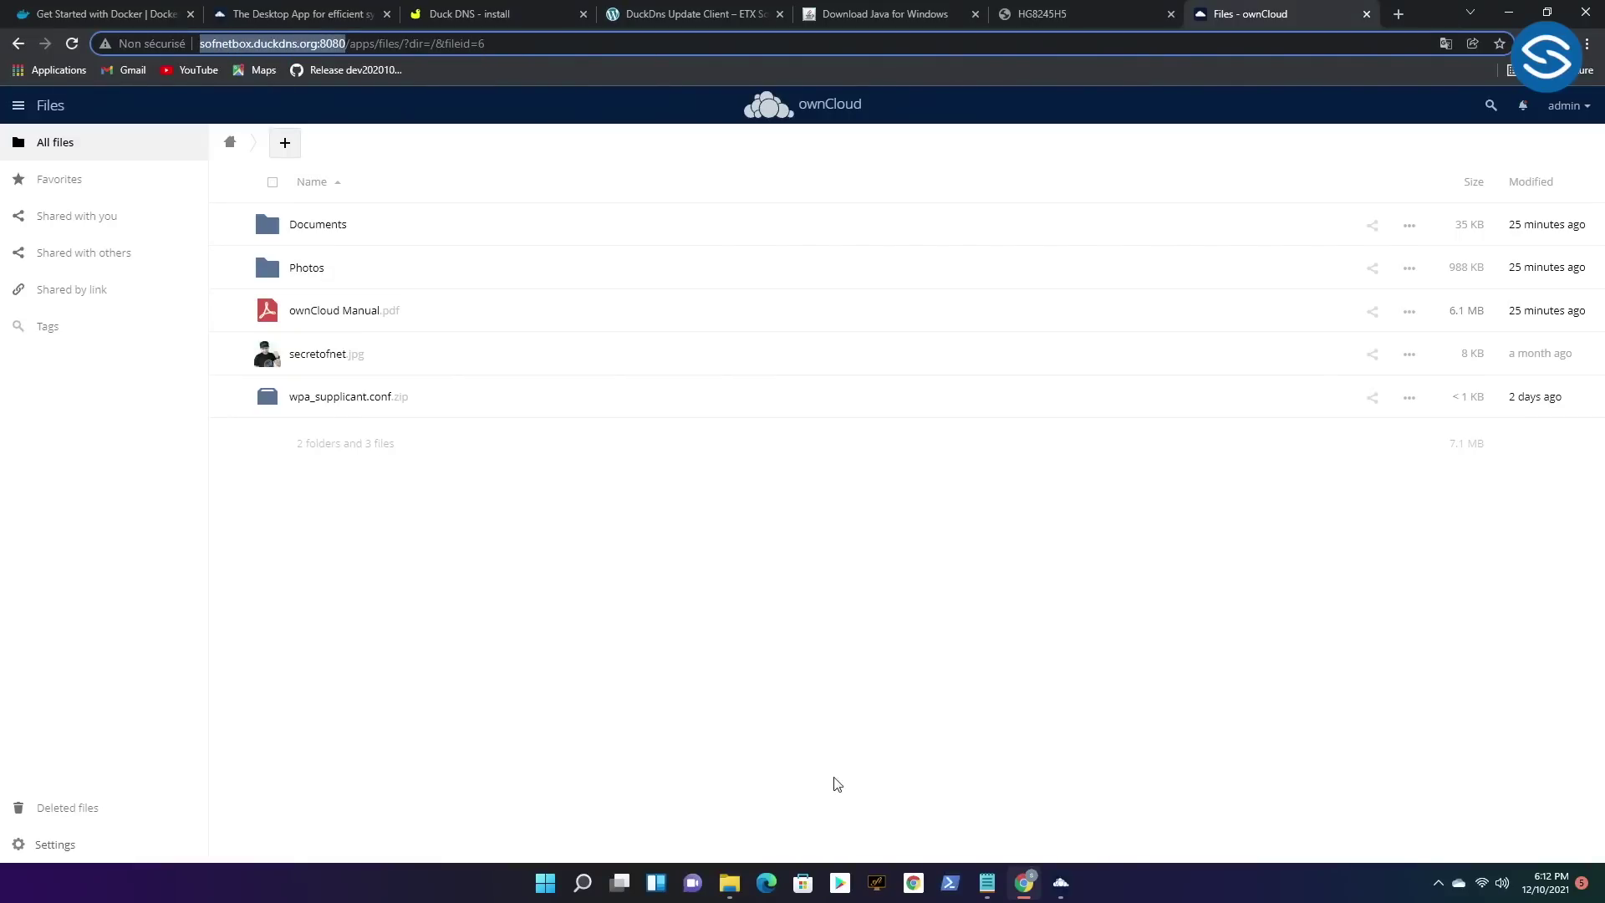
left_click(988, 882)
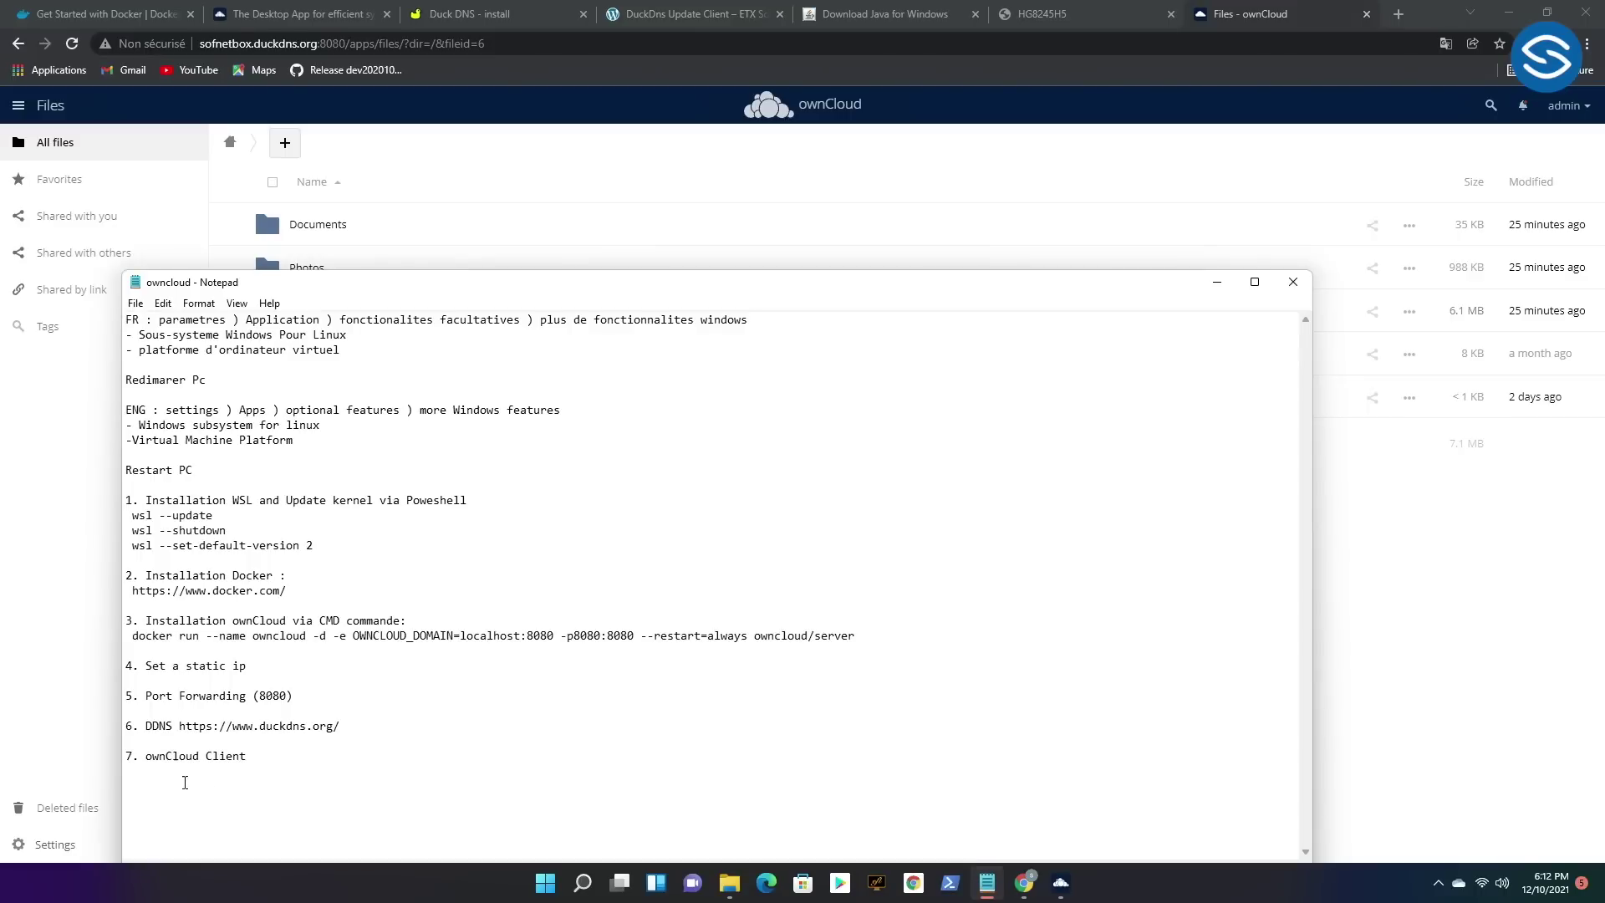
left_click(279, 765)
key("Return")
right_click(247, 796)
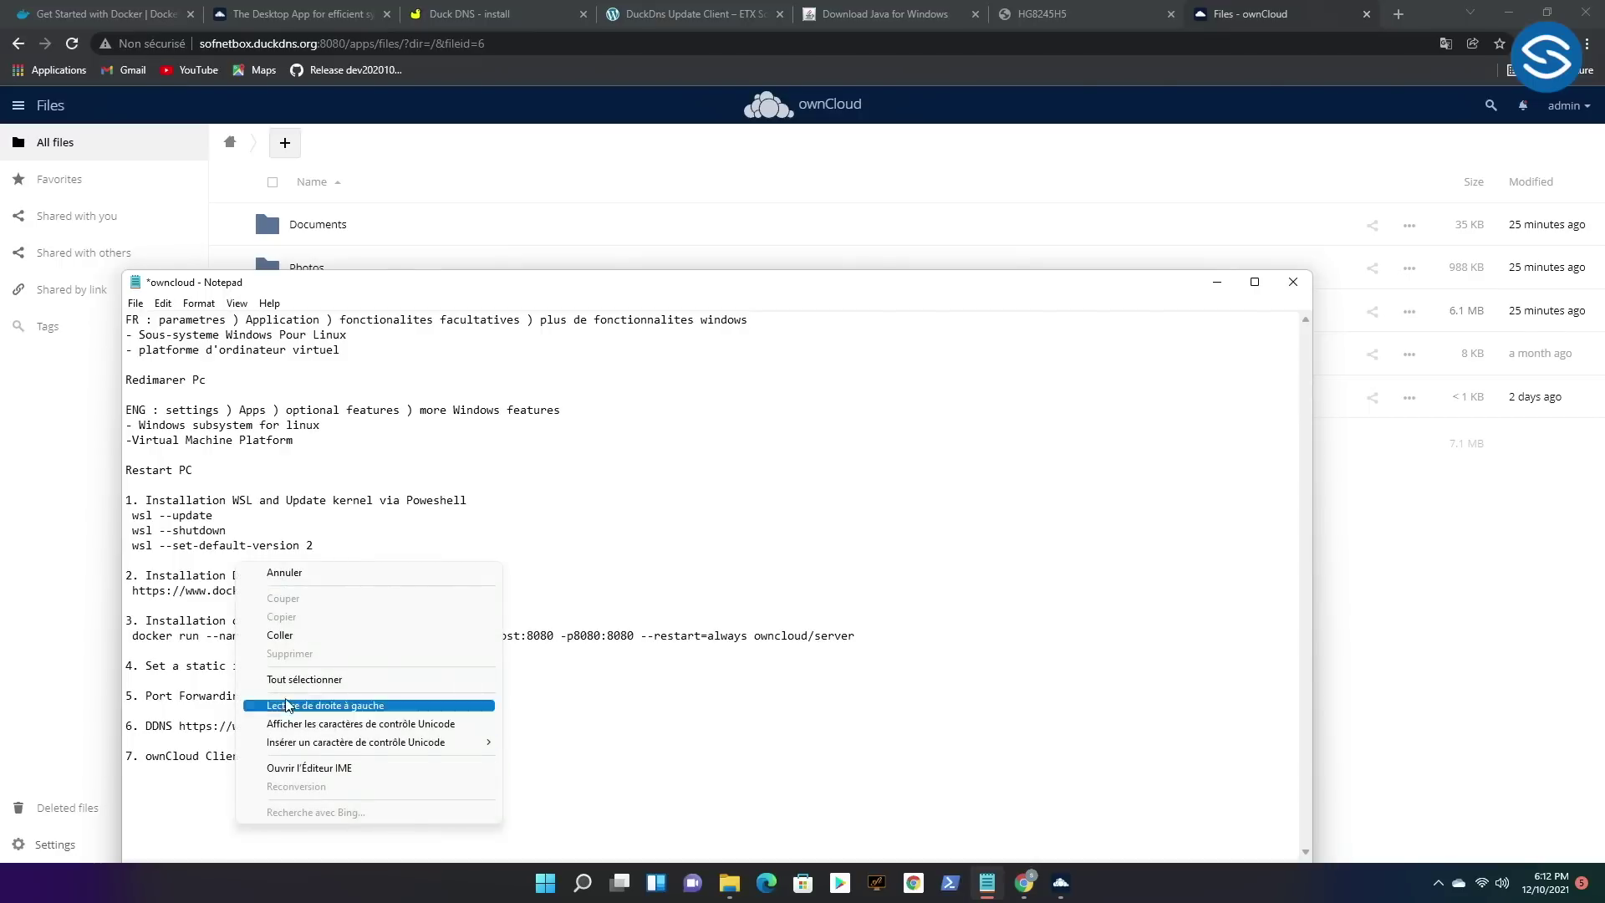
left_click(276, 635)
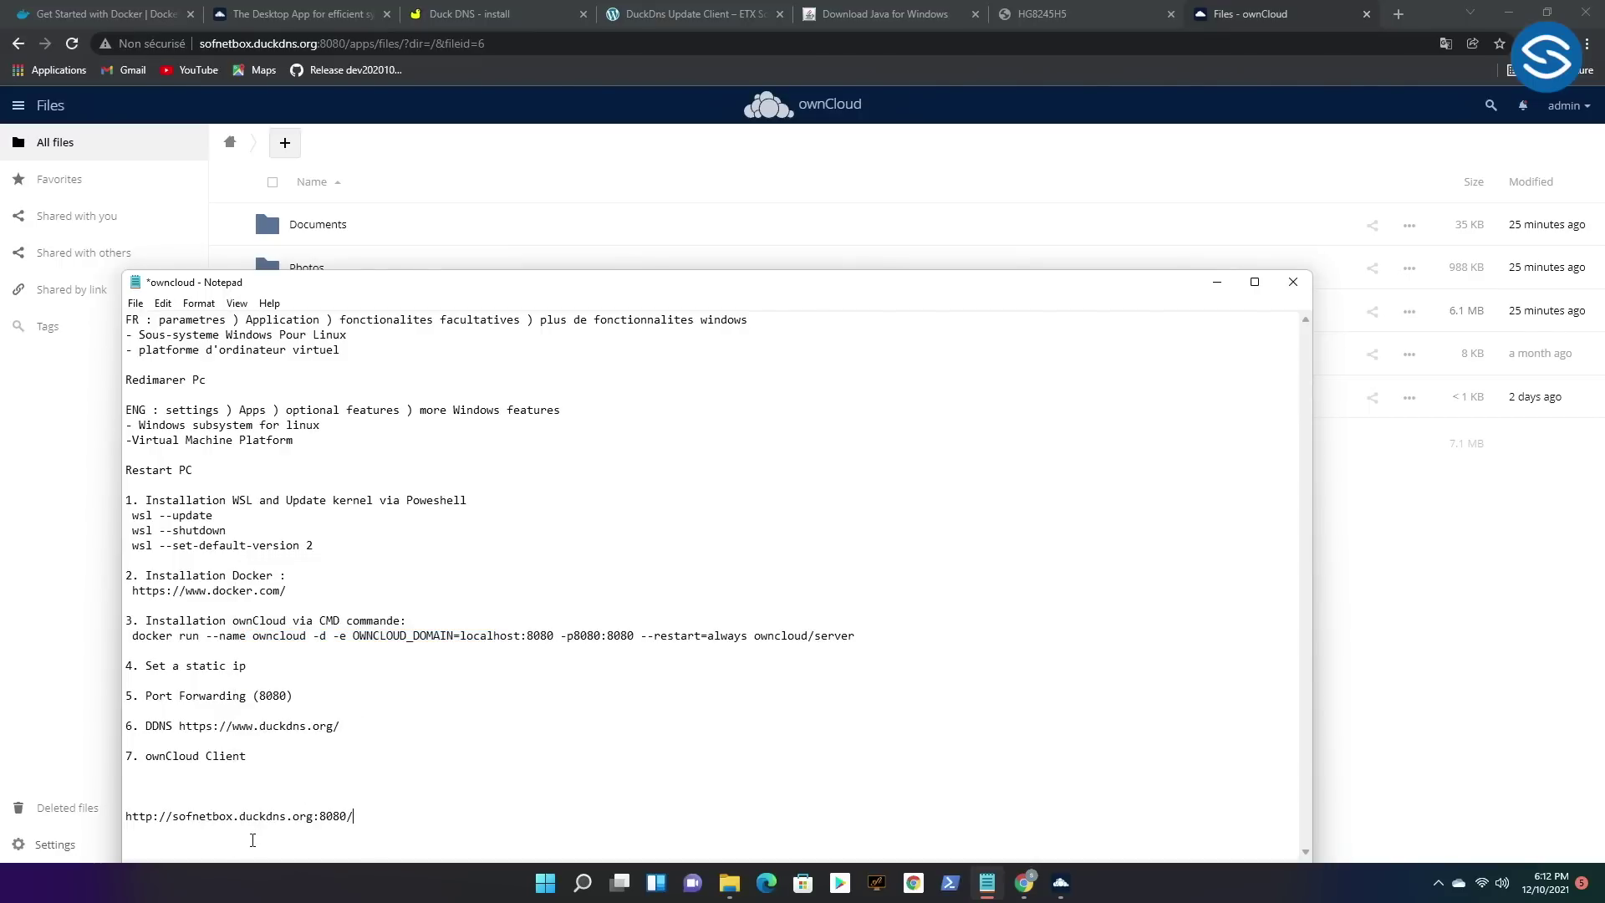
Maximize Notepad to check the added address, then minimize Notepad and Chrome.
left_click_drag(1007, 292, 1246, 16)
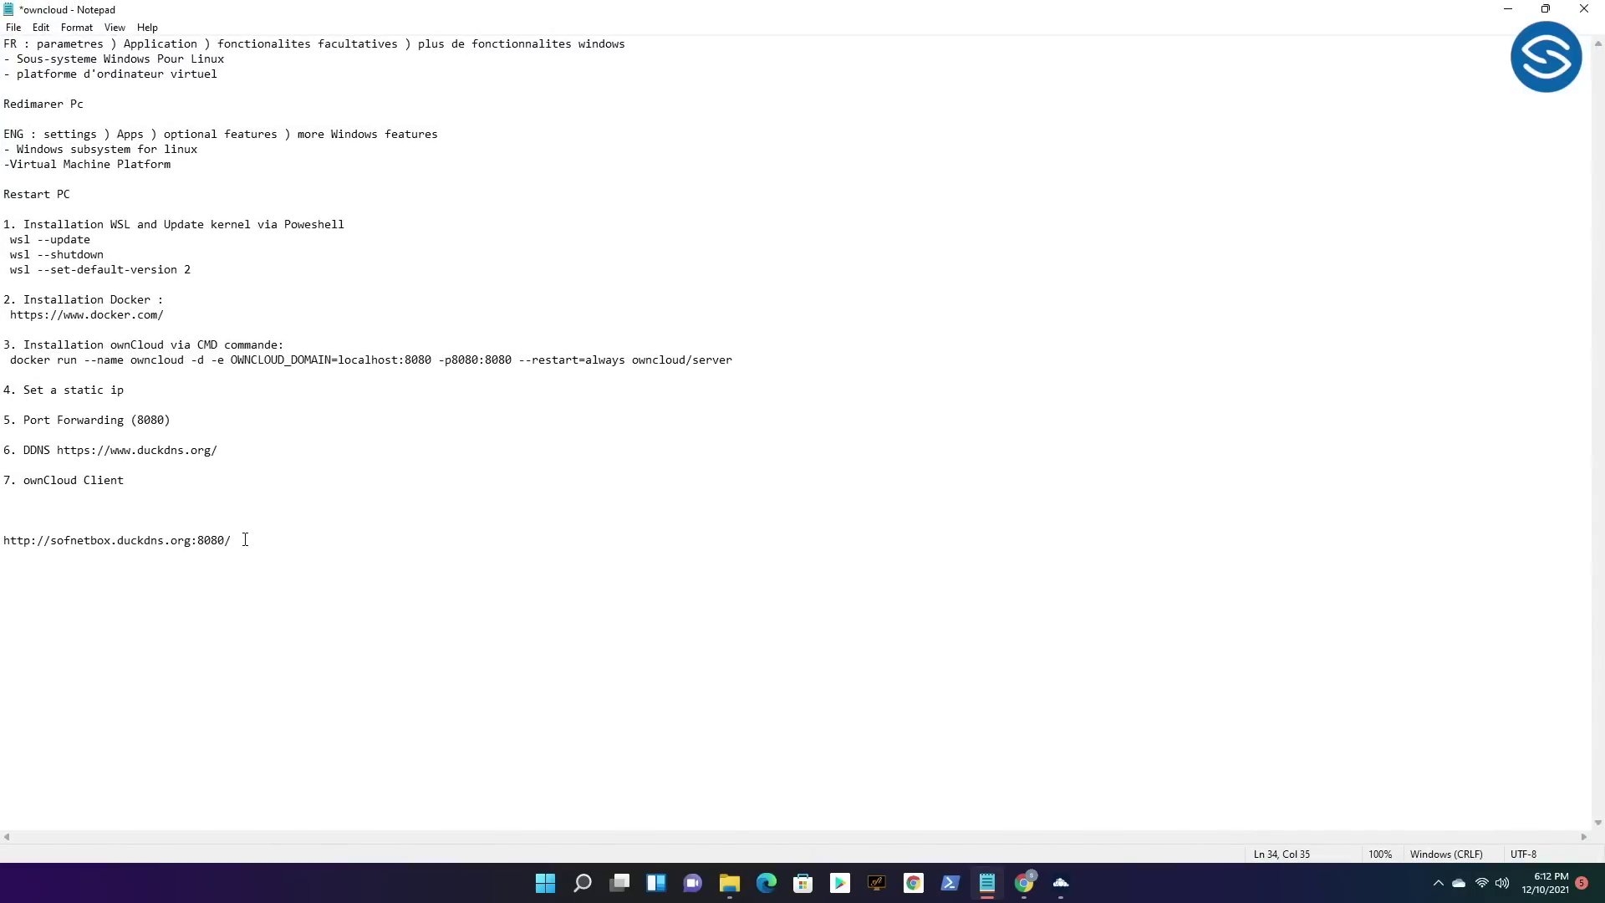
left_click_drag(232, 540, 2, 538)
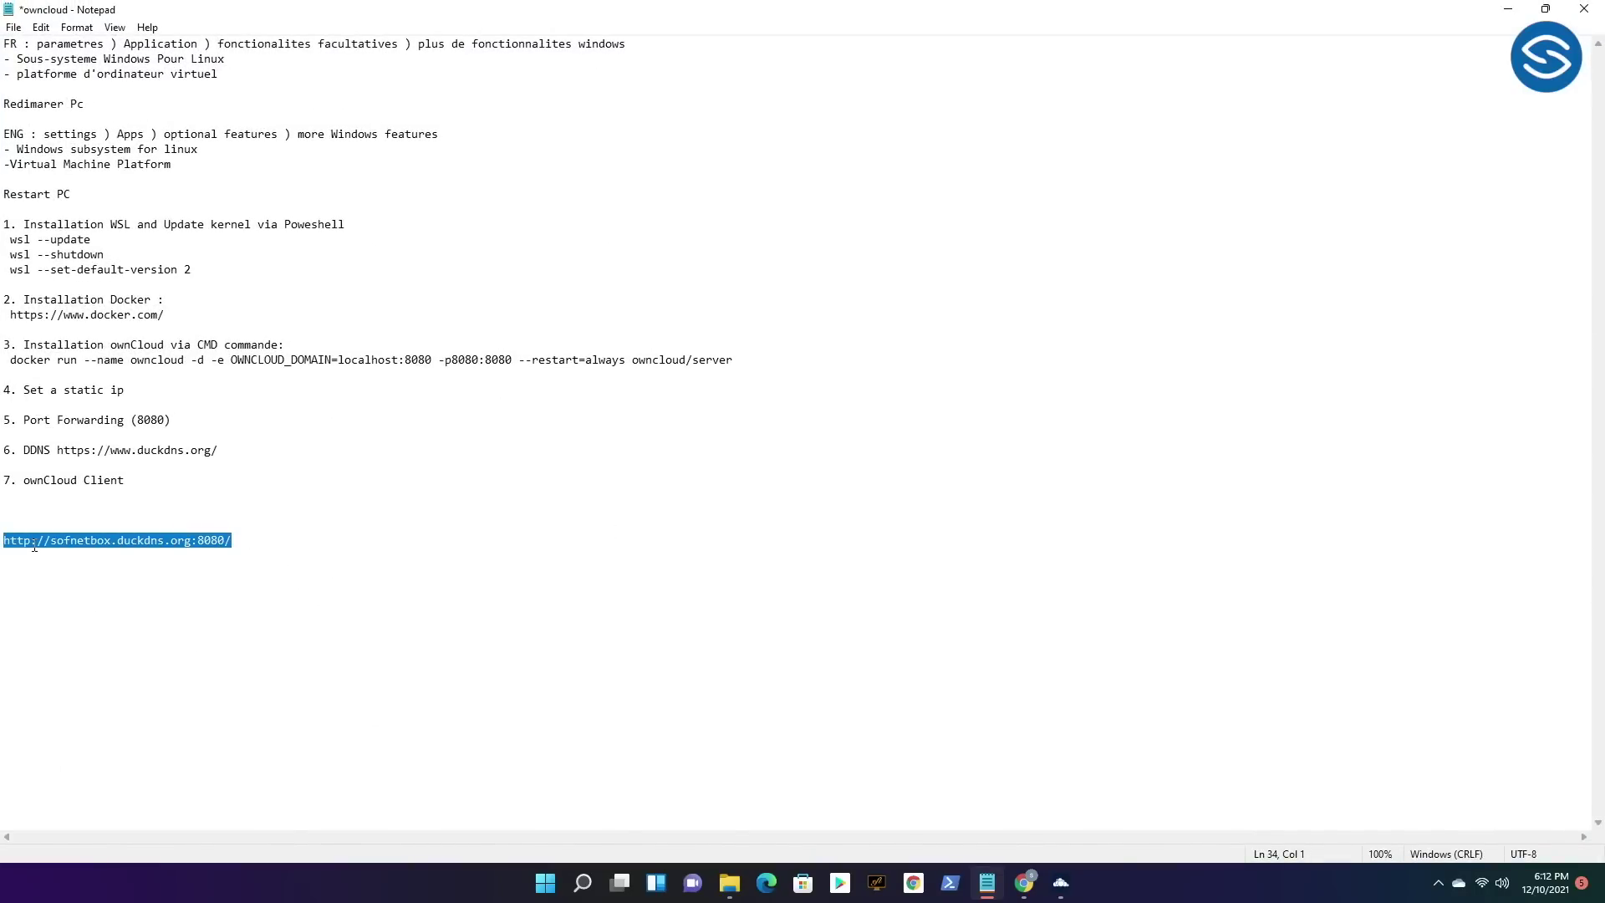
left_click(33, 544)
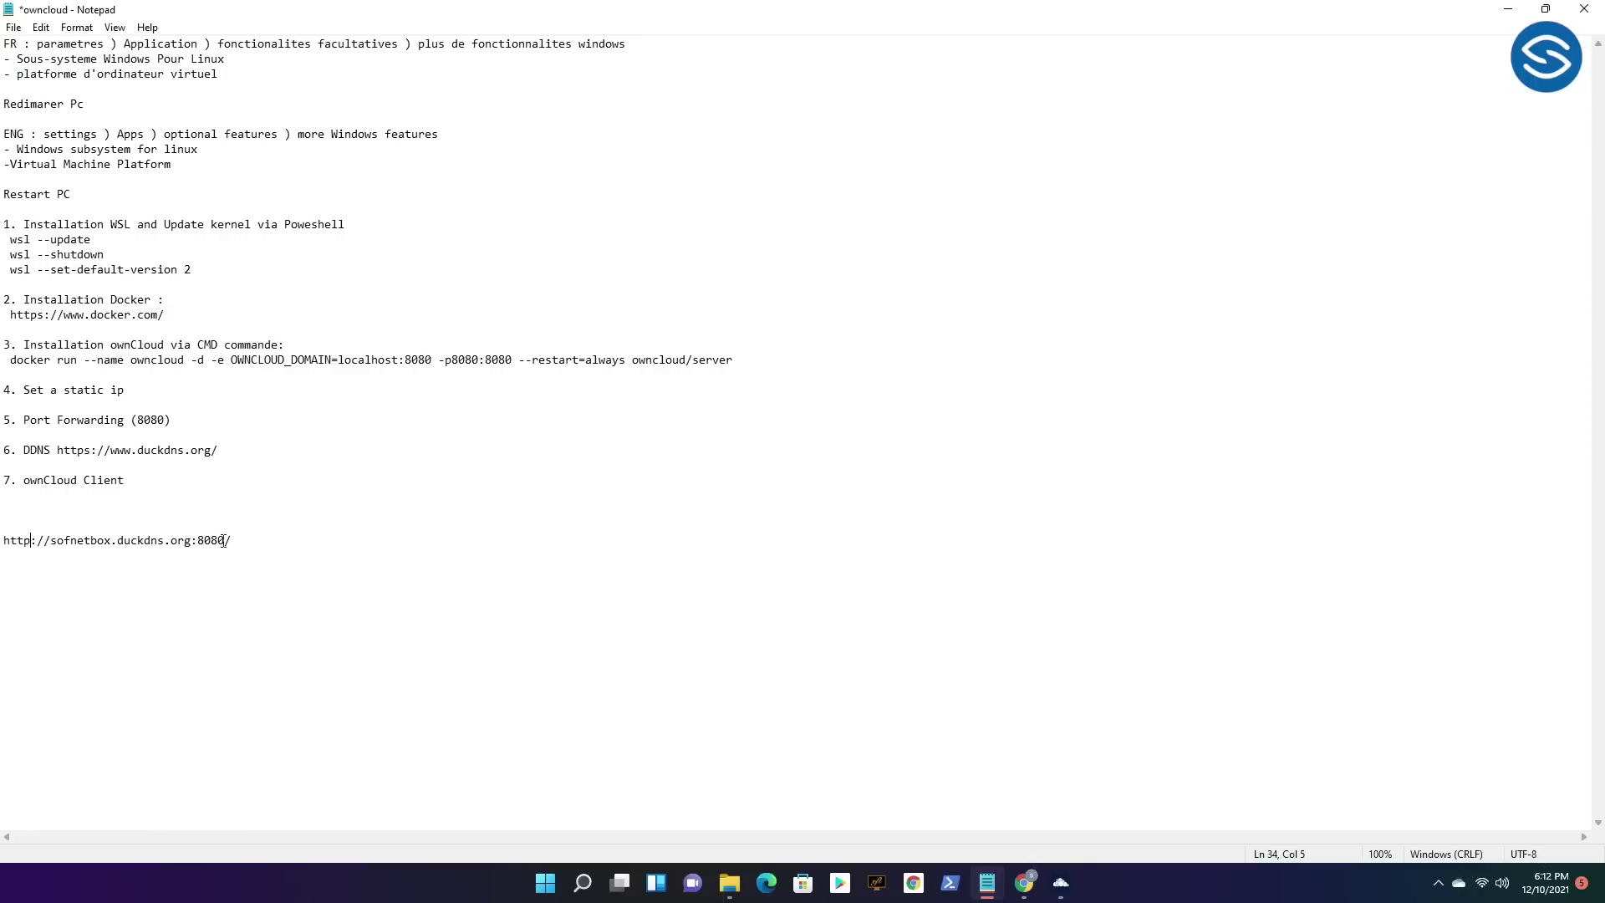
double_click(17, 543)
right_click(17, 544)
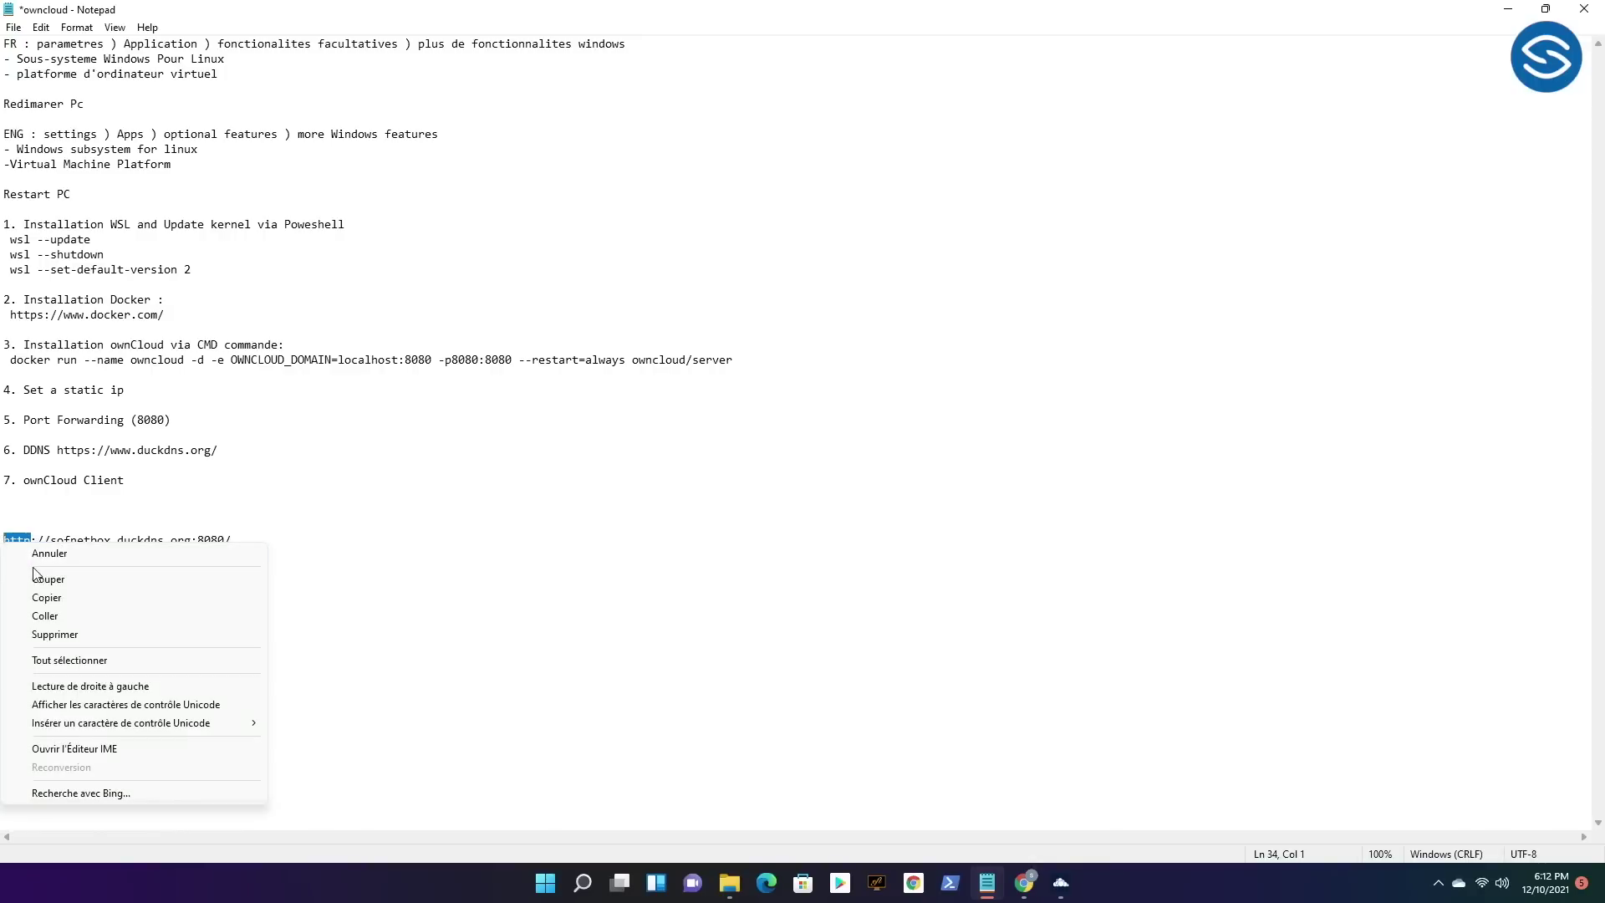
left_click(144, 485)
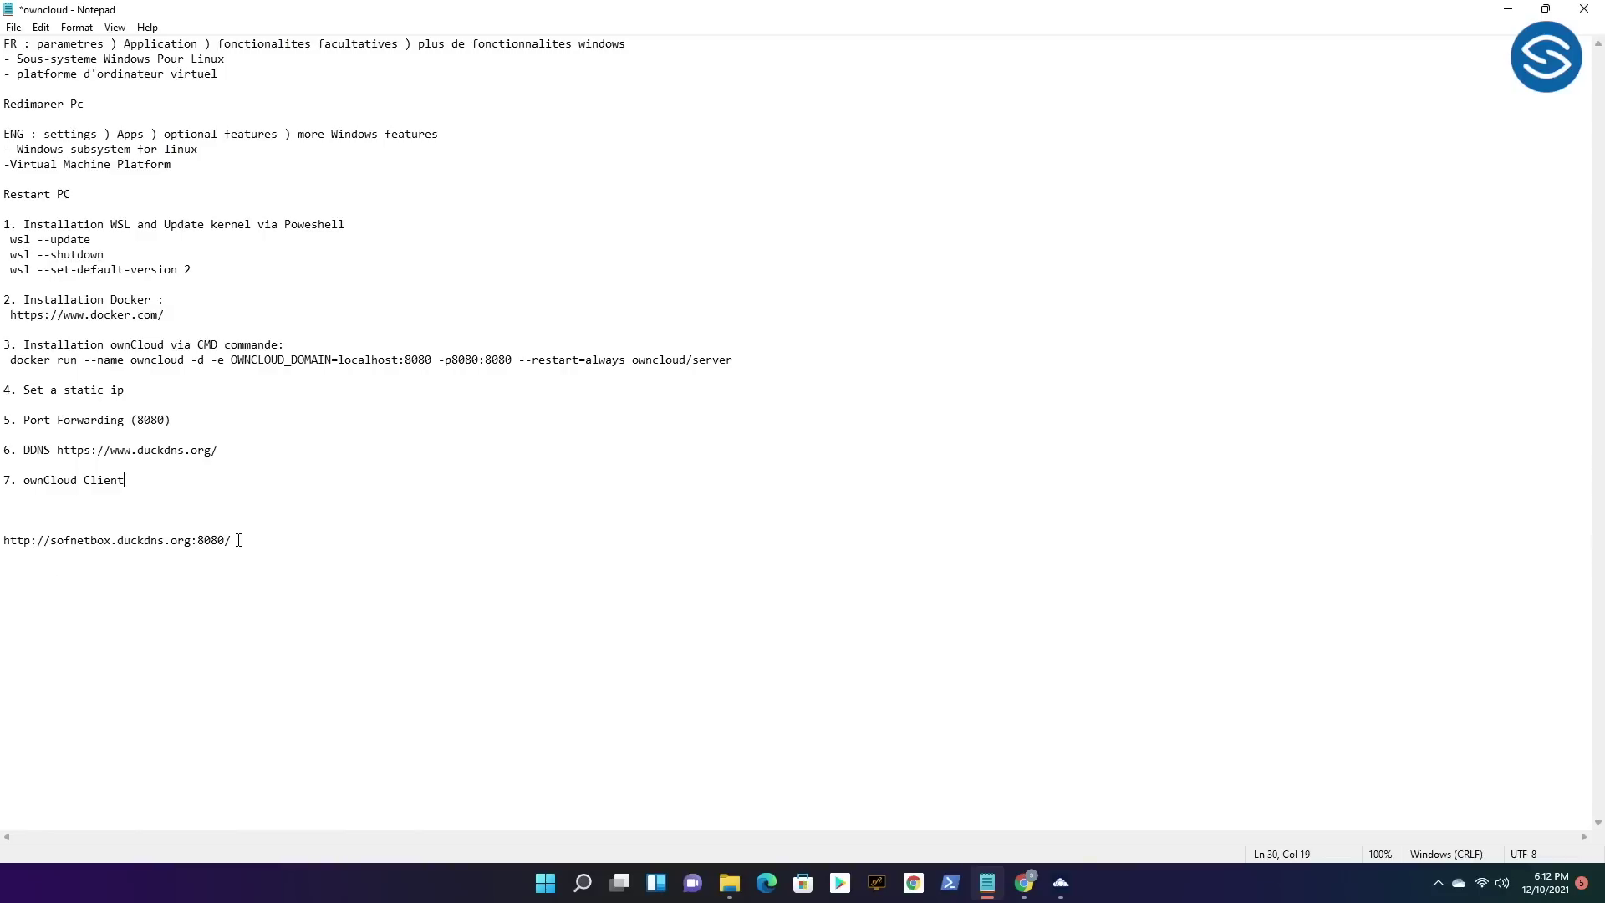
left_click(1508, 8)
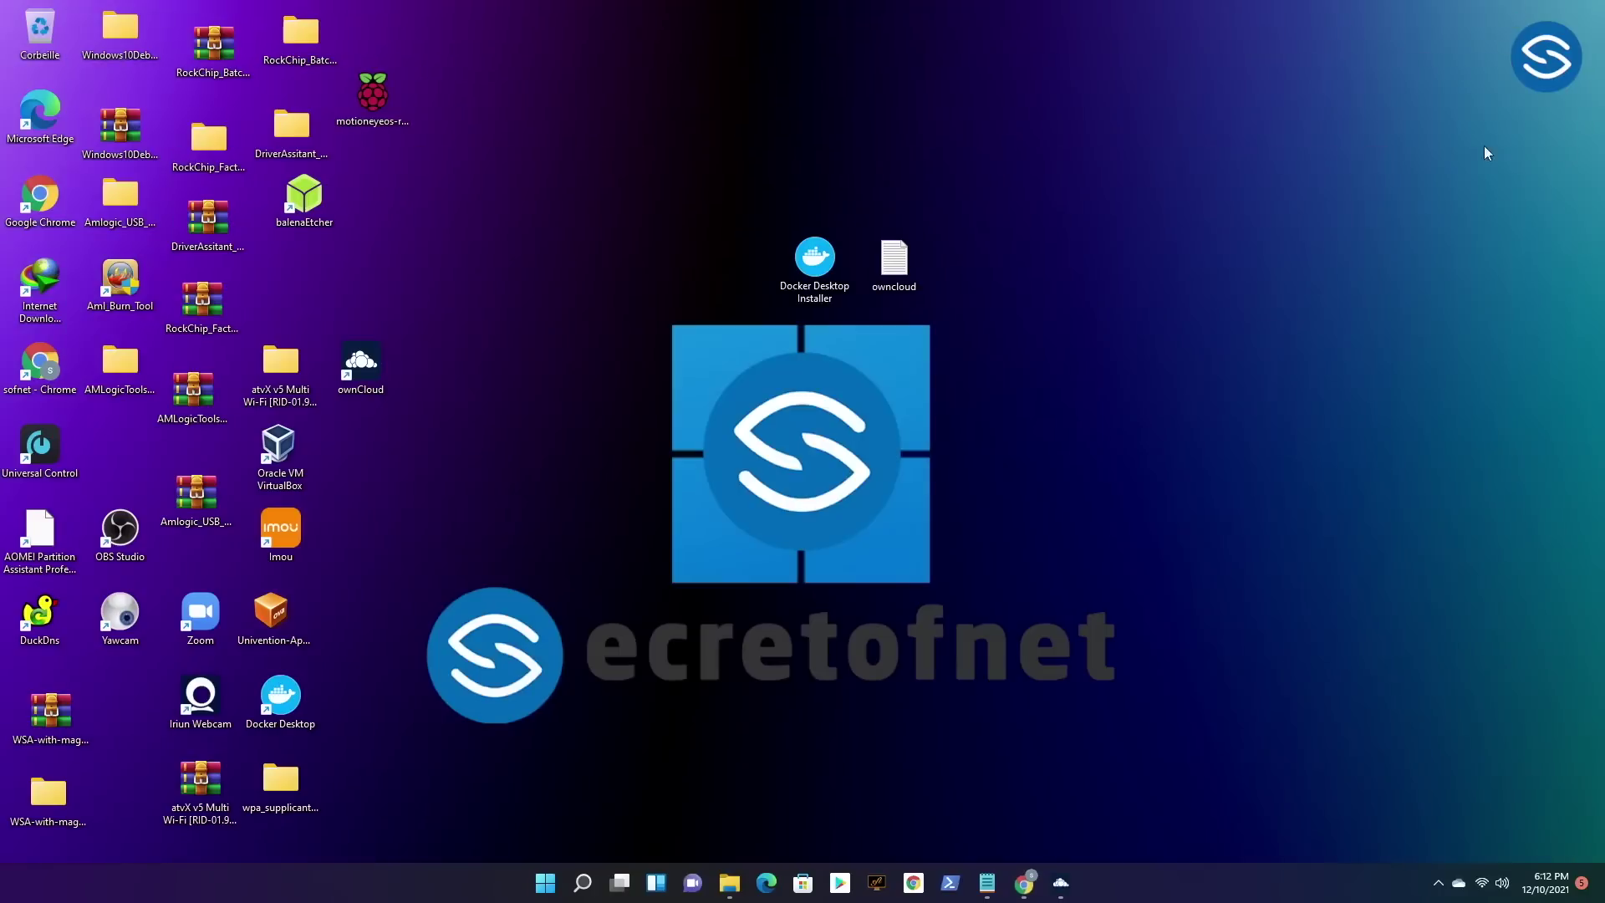
left_click(1508, 13)
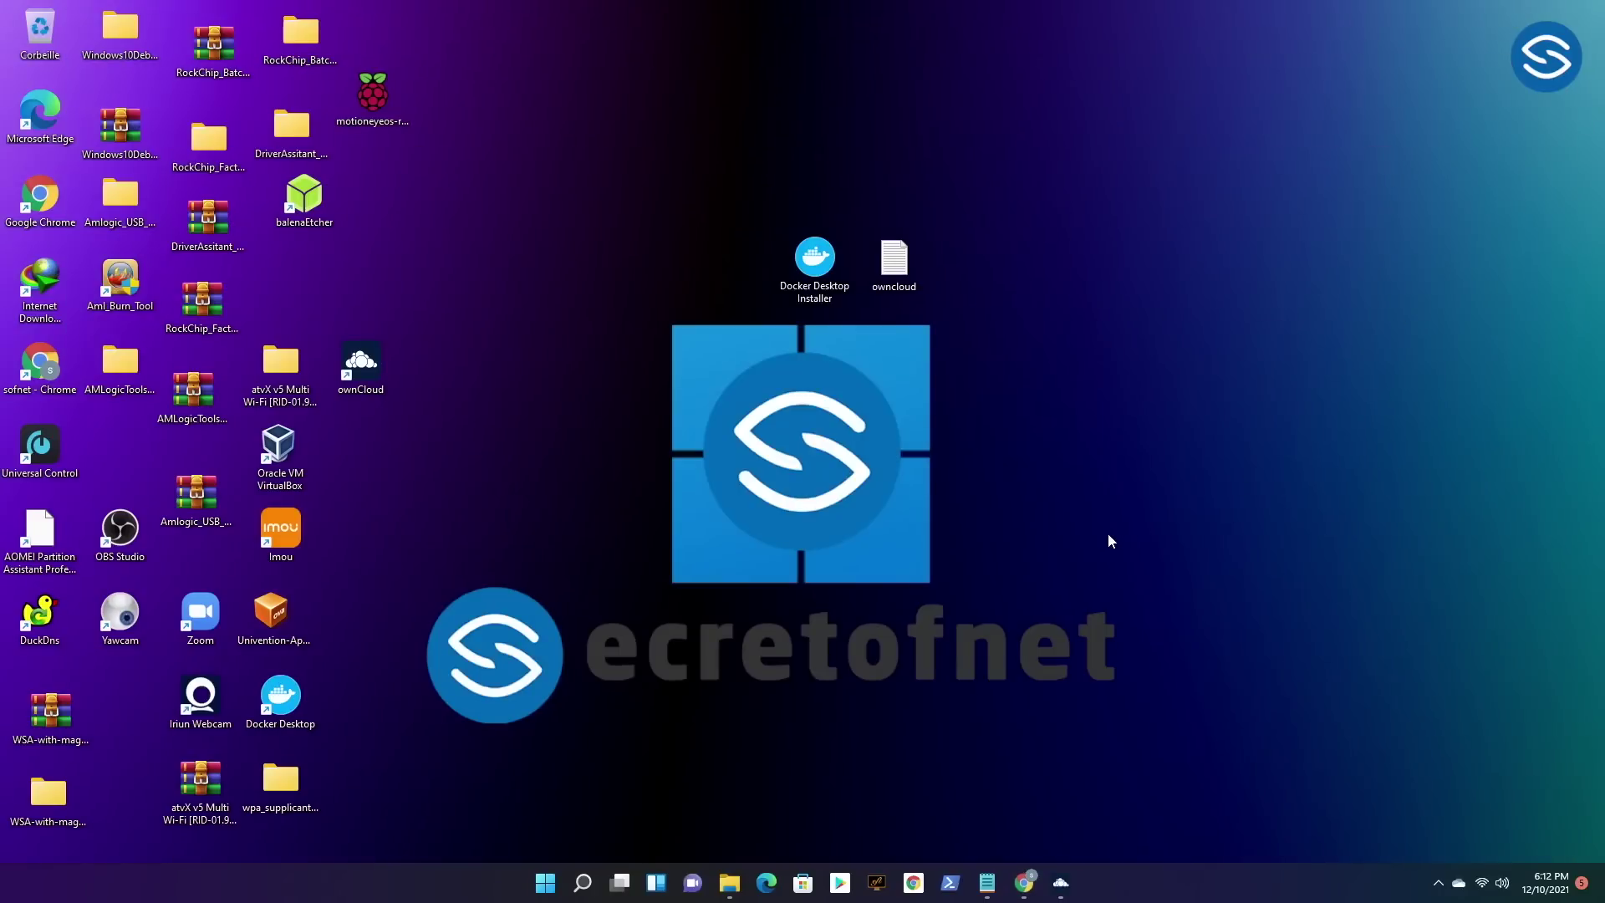